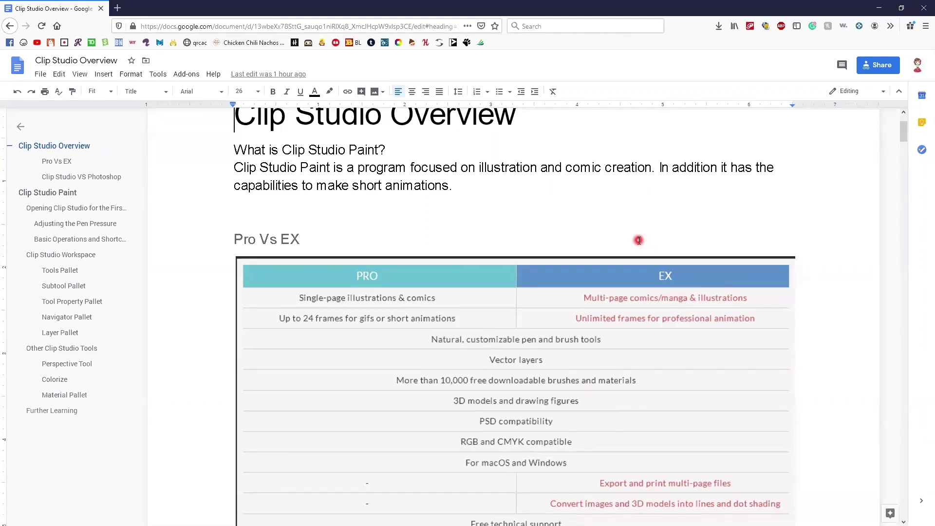
# Review the Pro Vs EX comparison table in the Clip Studio Overview document.
pyautogui.scroll(-1, 638, 240)
pyautogui.scroll(-1, 638, 240)
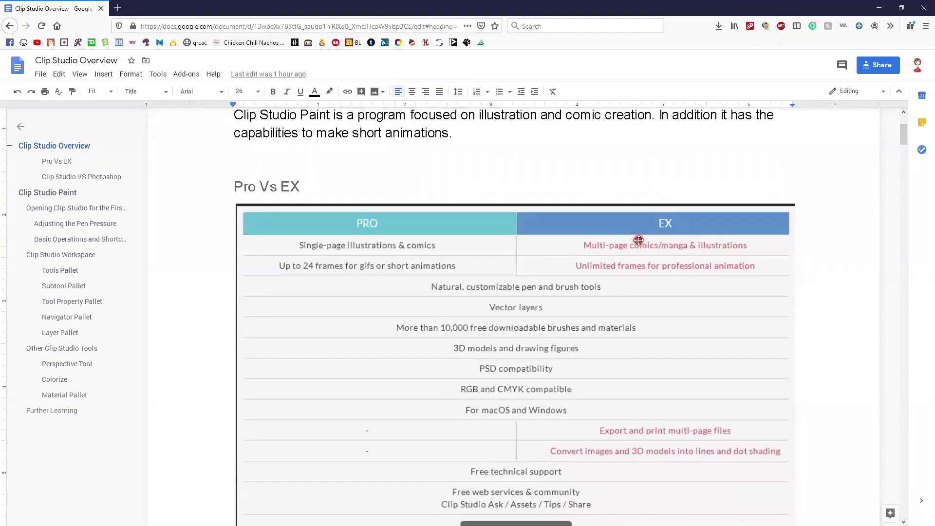
pyautogui.scroll(-2, 638, 240)
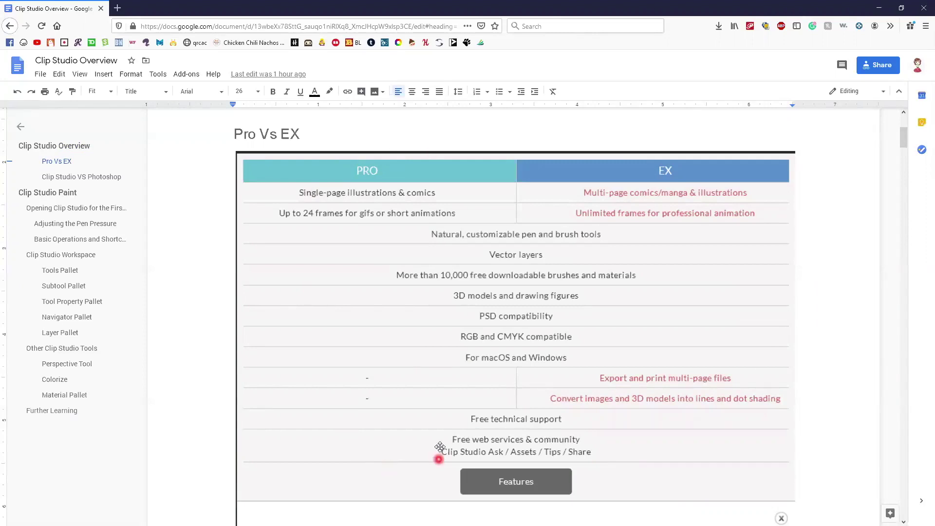
pyautogui.scroll(-1, 439, 444)
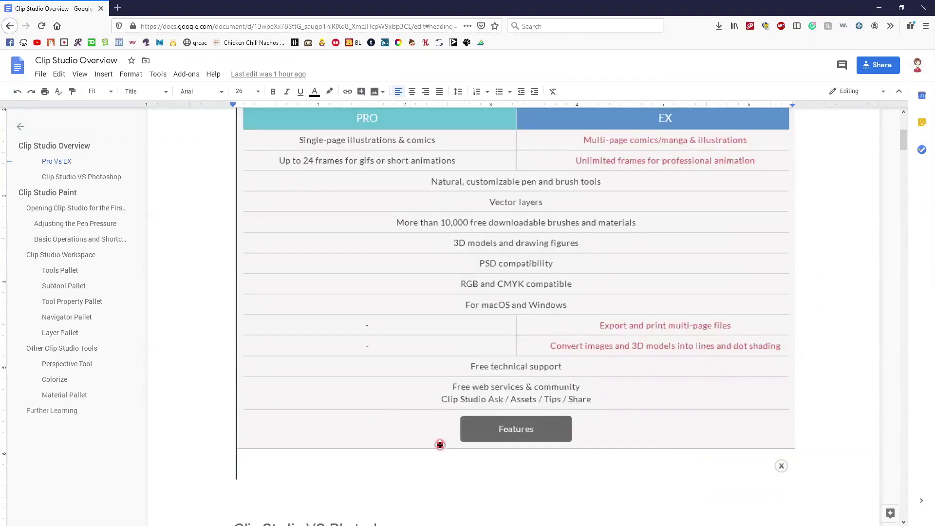
pyautogui.scroll(1, 441, 437)
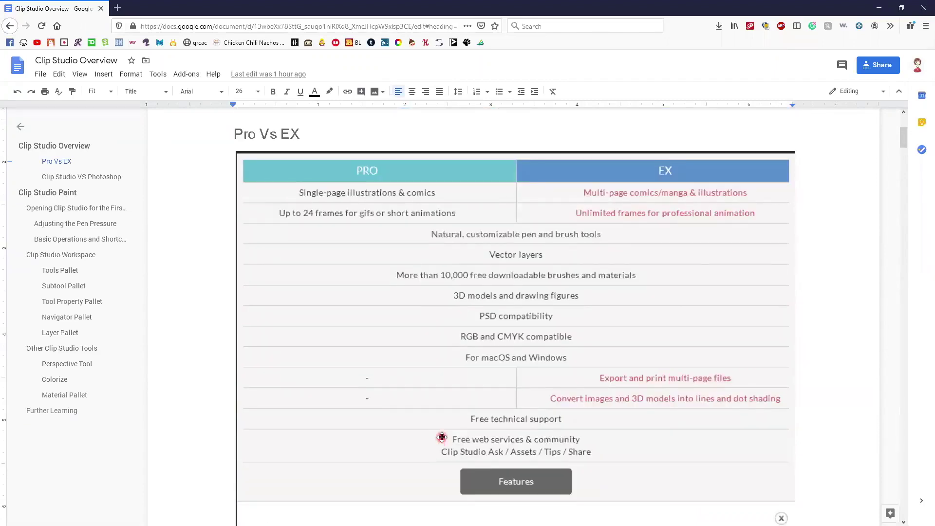
pyautogui.scroll(-1, 442, 437)
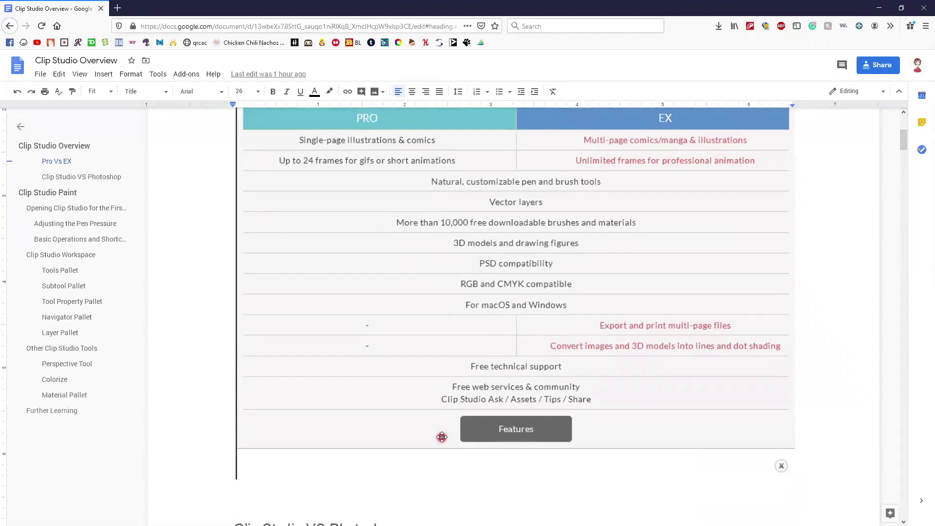
pyautogui.scroll(-1, 441, 436)
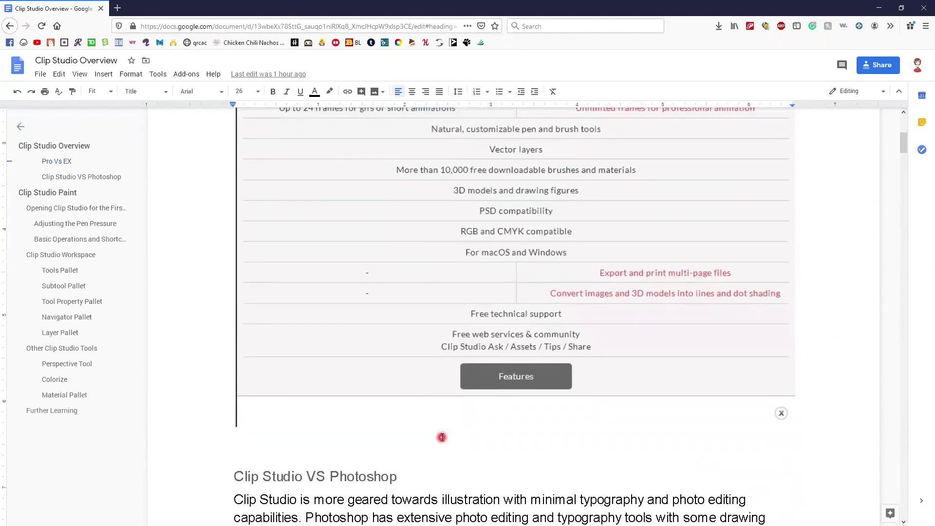
pyautogui.scroll(1, 442, 436)
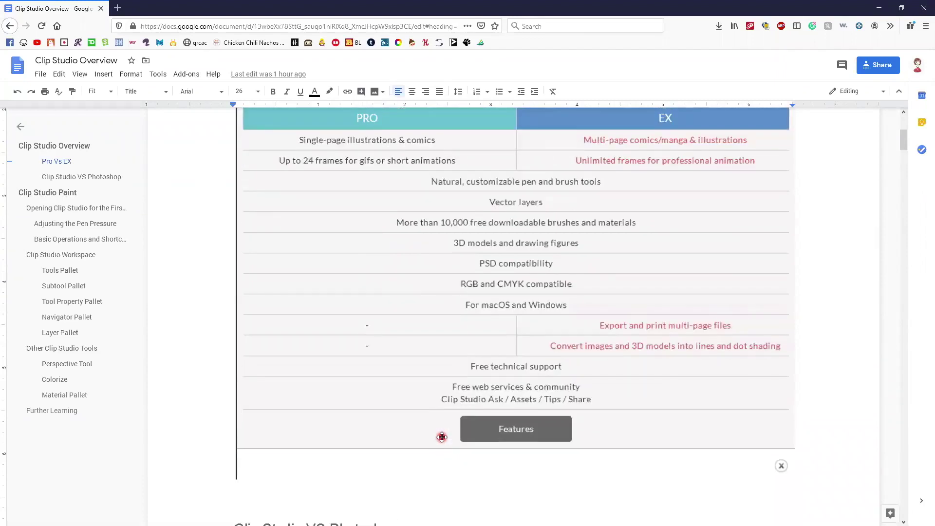
pyautogui.scroll(1, 442, 437)
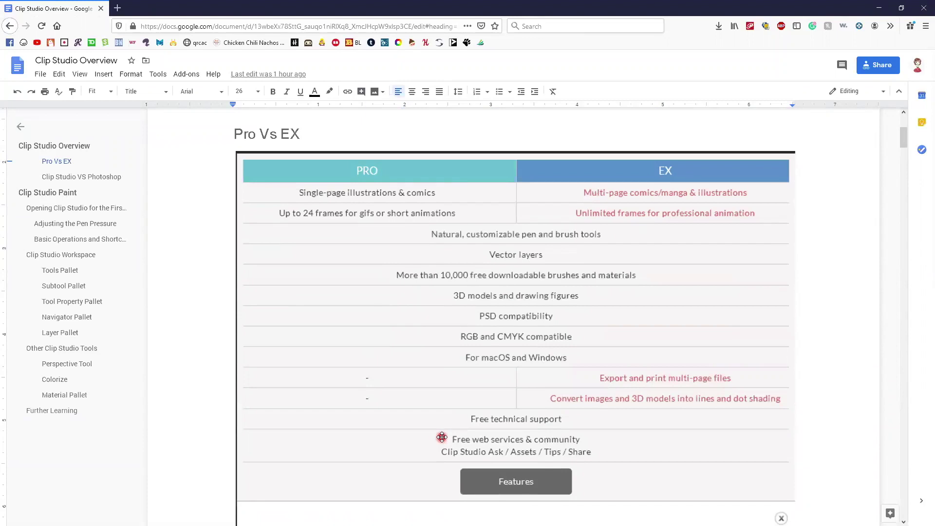
# Read the Clip Studio VS Photoshop section below the comparison table.
pyautogui.scroll(-2, 442, 437)
pyautogui.scroll(-2, 442, 437)
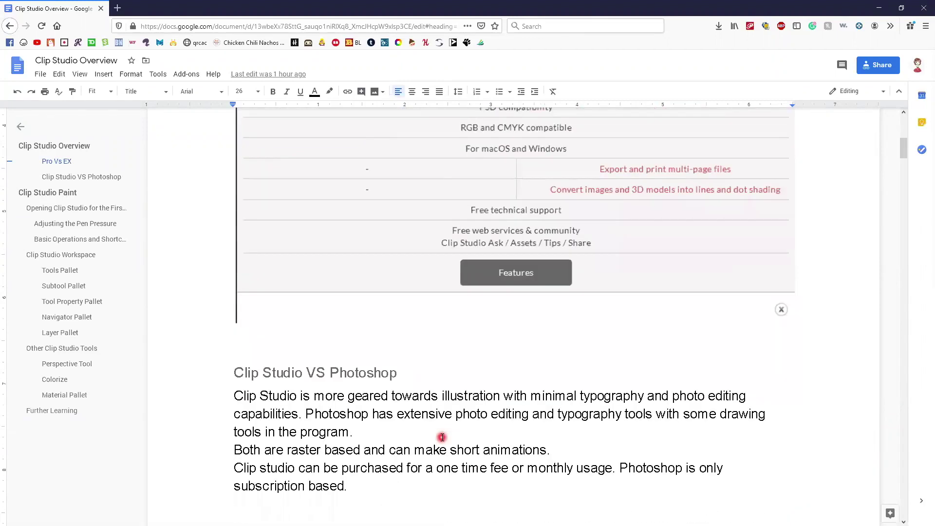
pyautogui.scroll(-1, 442, 436)
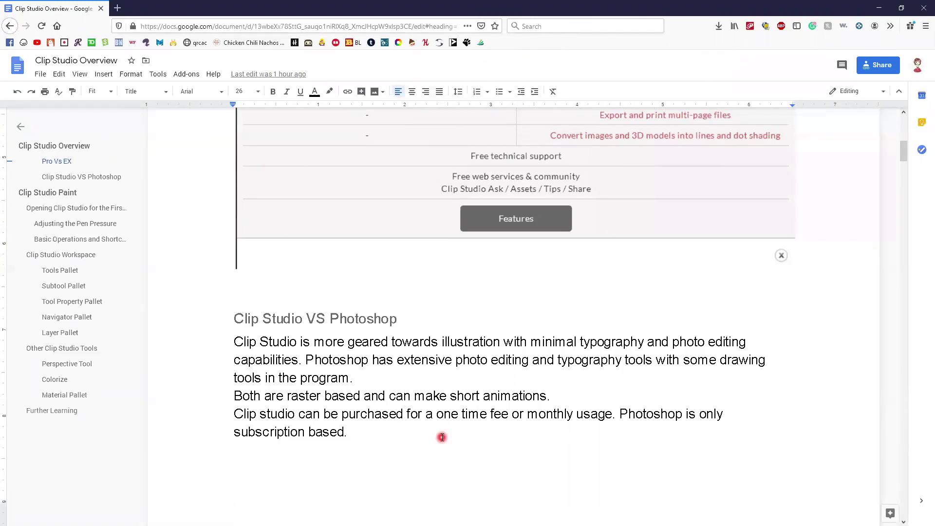
pyautogui.scroll(-1, 442, 437)
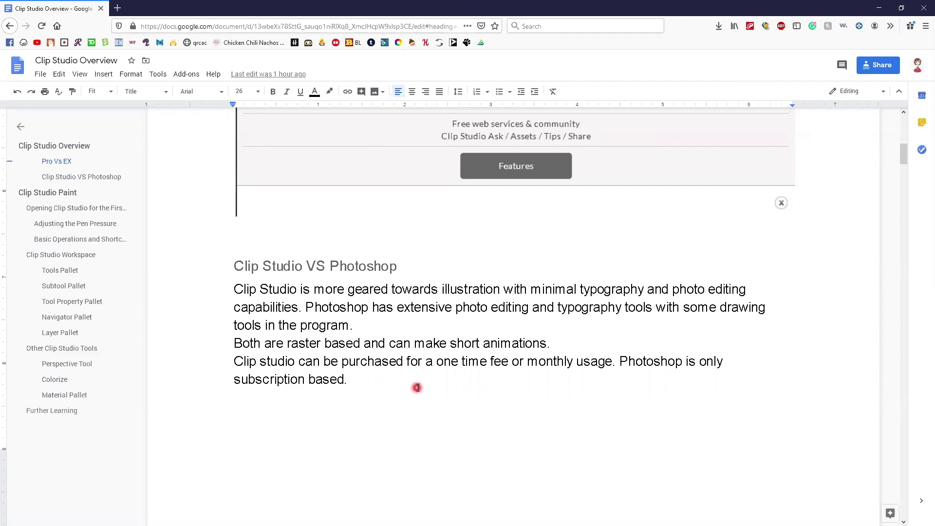
pyautogui.scroll(-1, 418, 387)
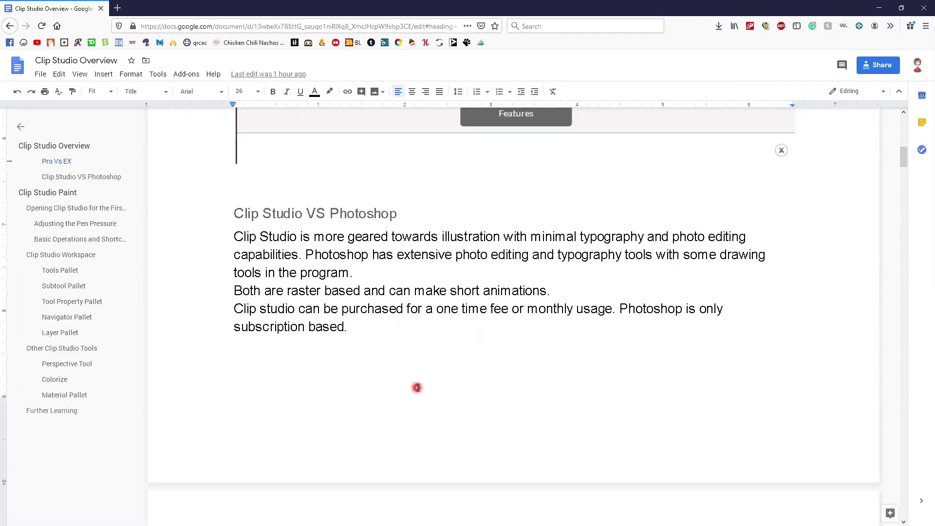
pyautogui.scroll(1, 417, 388)
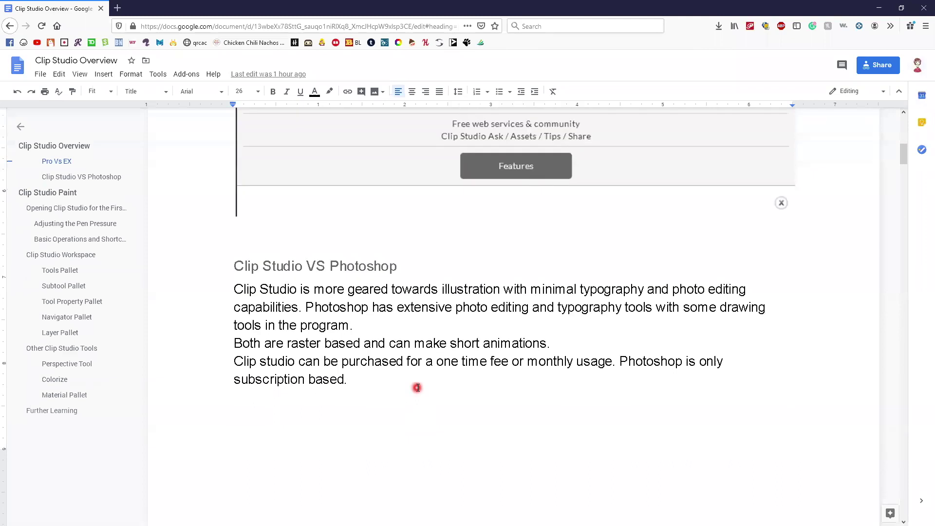
pyautogui.scroll(-5, 418, 388)
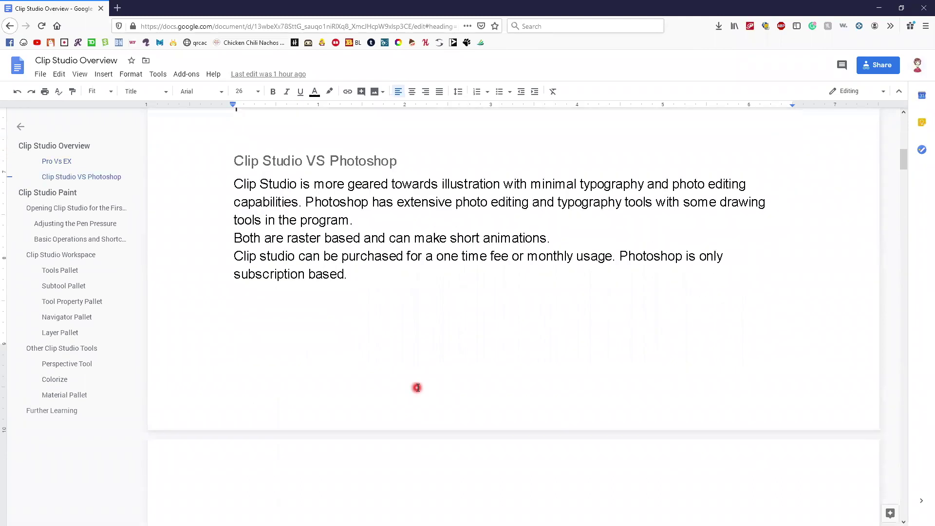
# Look over the numbered screenshot in the Open Clip Studio section and switch to the CLIP STUDIO launcher.
pyautogui.scroll(-3, 425, 343)
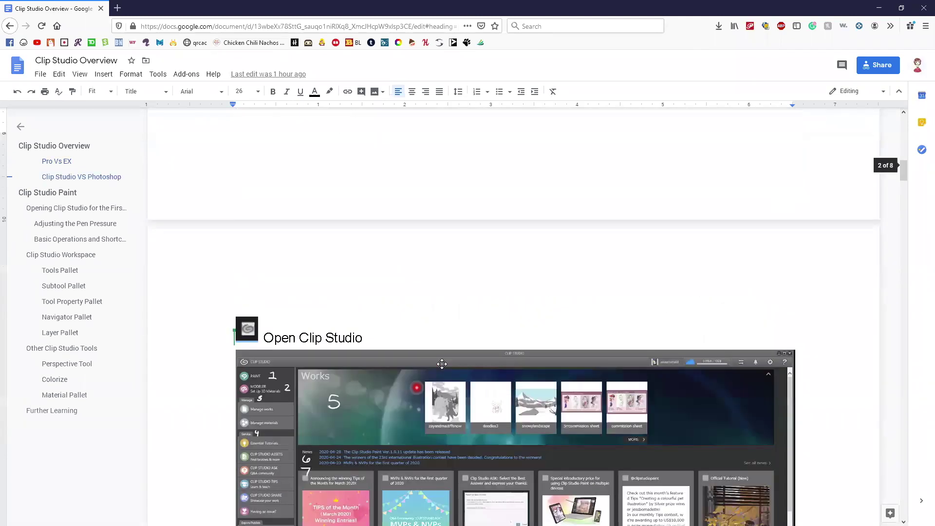
pyautogui.scroll(-1, 425, 343)
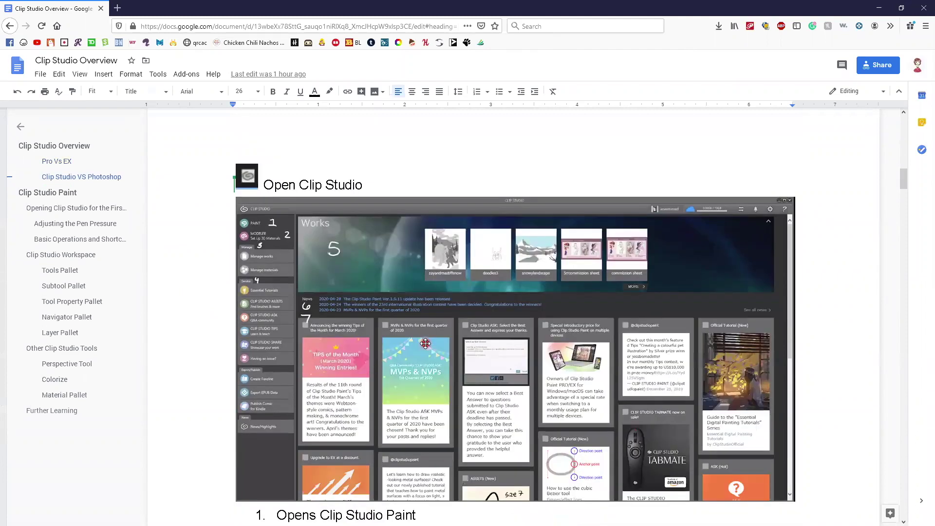
pyautogui.scroll(-1, 425, 343)
pyautogui.scroll(1, 425, 343)
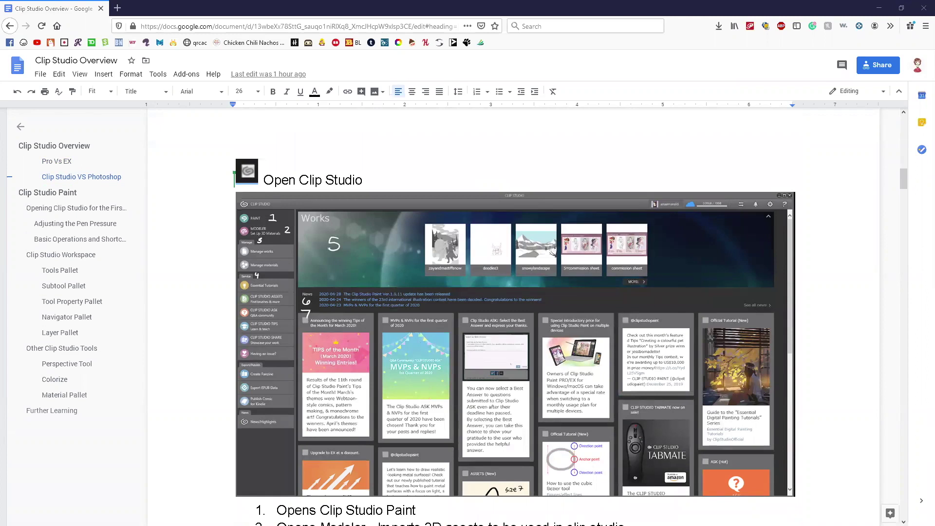
pyautogui.click(920, 4)
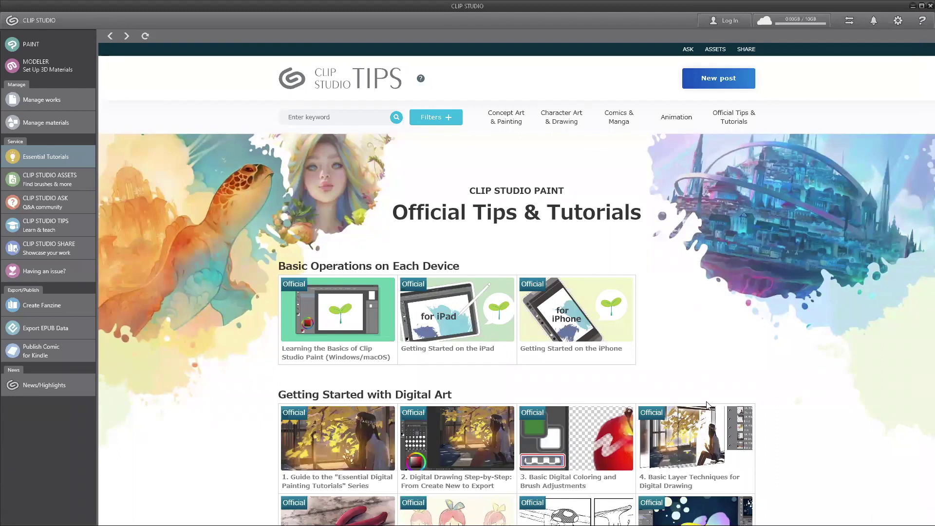
# Examine the launcher's Paint, Modeler, Manage and Service entries, down to CLIP STUDIO SHARE.
pyautogui.click(61, 45)
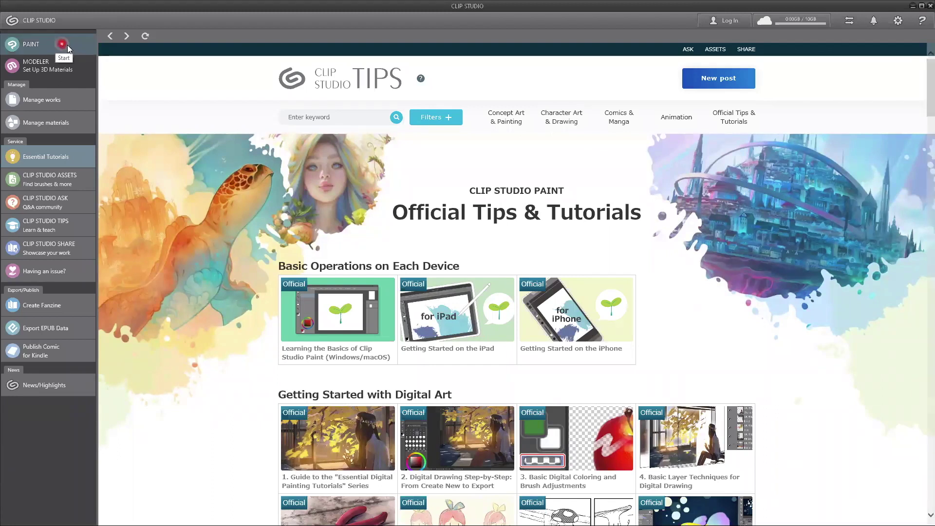
pyautogui.click(81, 66)
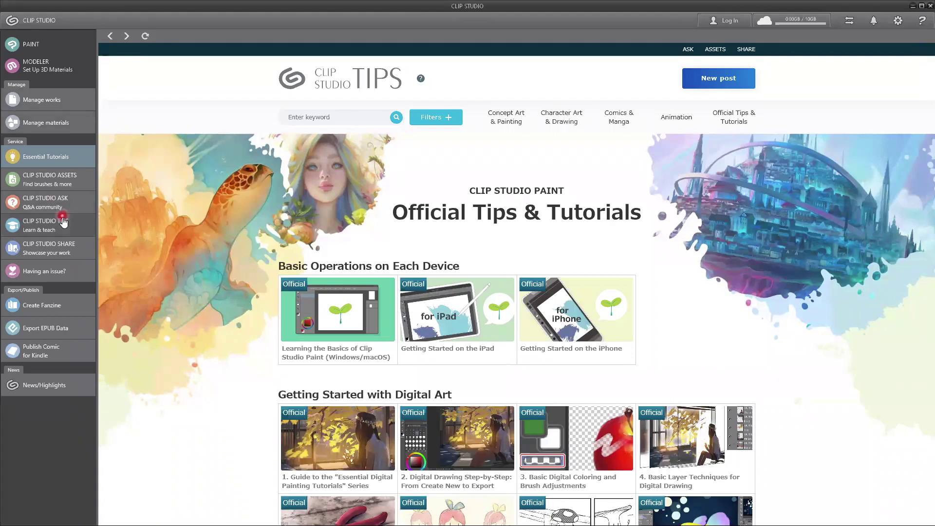
pyautogui.click(61, 128)
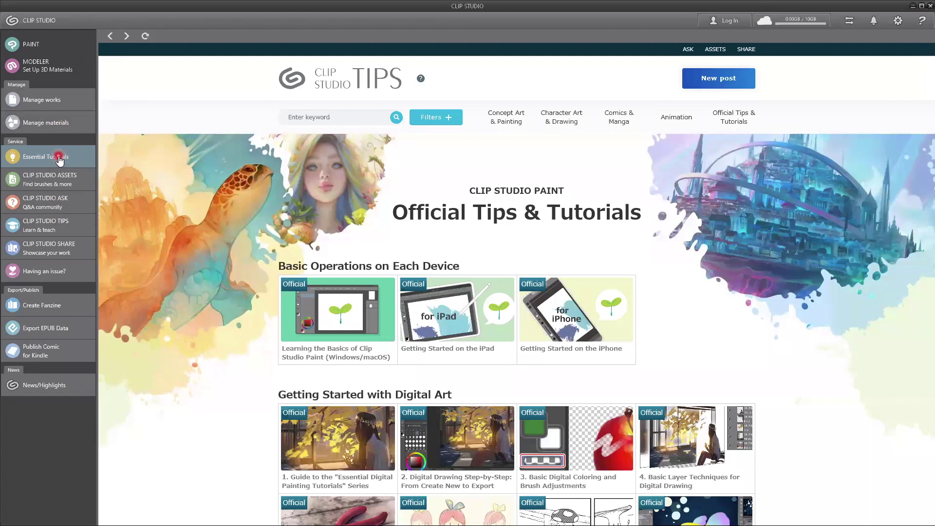
pyautogui.click(40, 206)
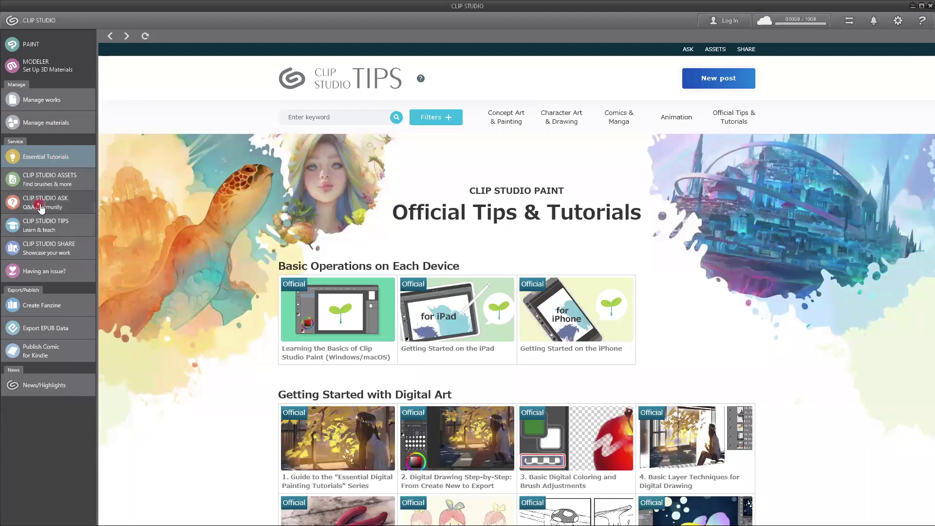
pyautogui.click(48, 204)
pyautogui.click(59, 259)
pyautogui.click(85, 253)
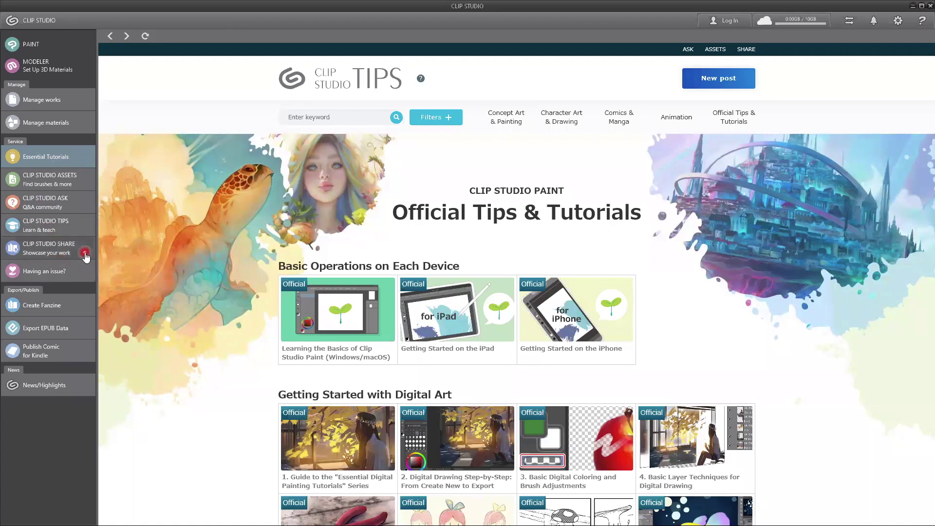
# Examine the launcher's Export/Publish entries, from Create Fanzine to Publish Comic for Kindle, and switch to Clip Studio Paint.
pyautogui.click(81, 278)
pyautogui.click(82, 312)
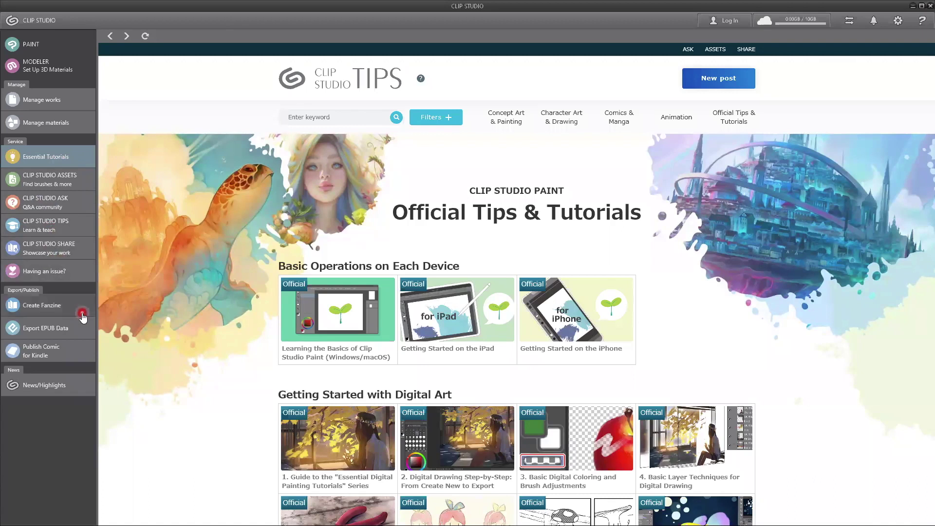
pyautogui.click(18, 304)
pyautogui.click(15, 355)
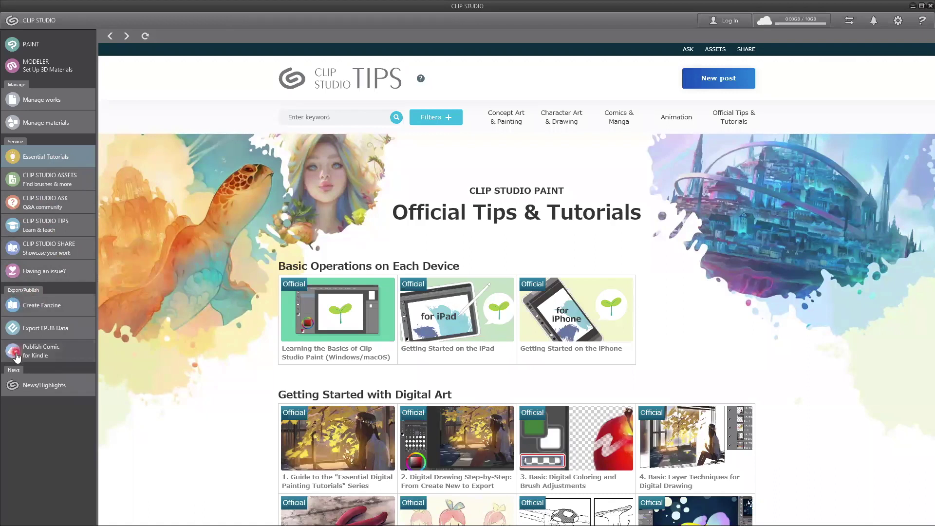
pyautogui.click(48, 303)
pyautogui.click(23, 352)
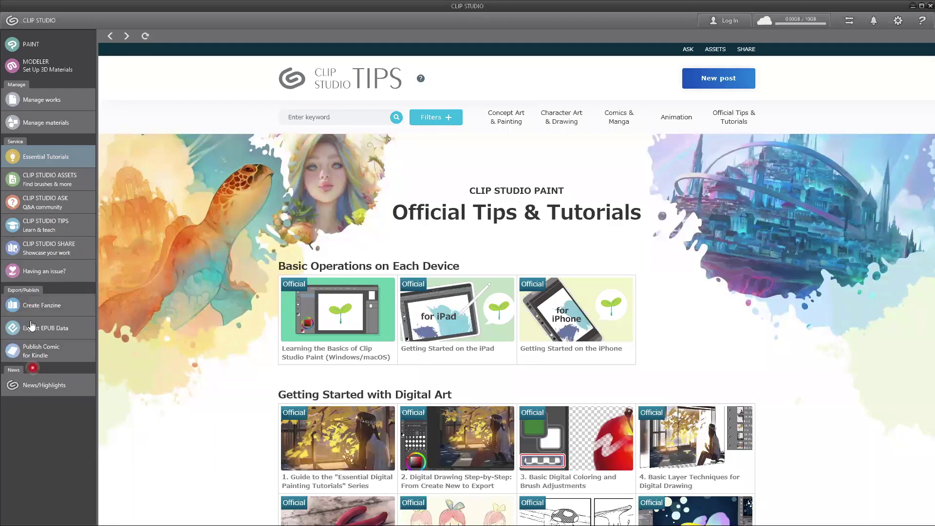
pyautogui.click(64, 131)
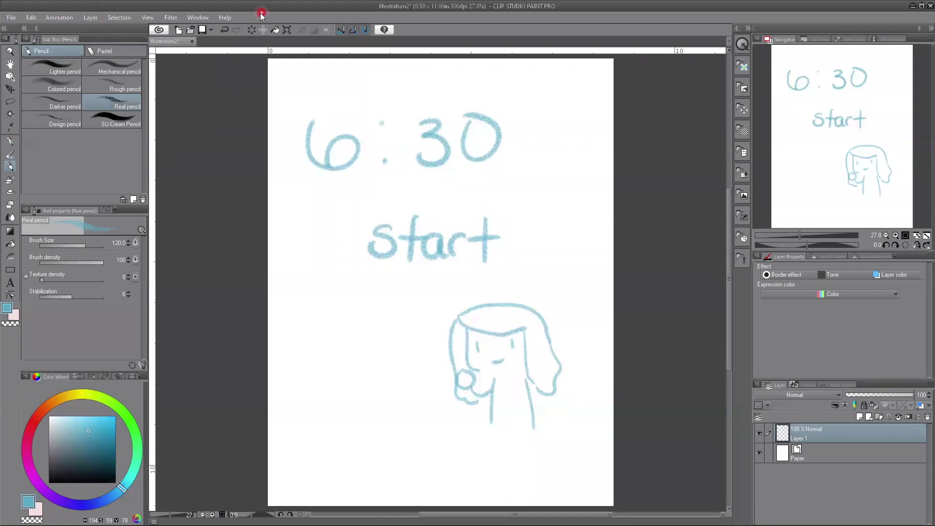
# Look through the File, Animation and Selection commands without running any of them.
pyautogui.click(11, 18)
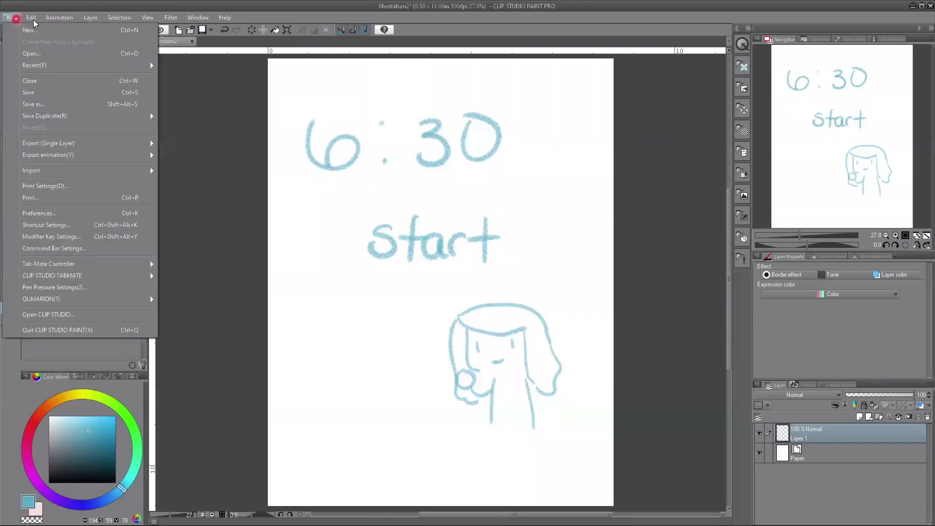
pyautogui.click(36, 19)
pyautogui.click(51, 20)
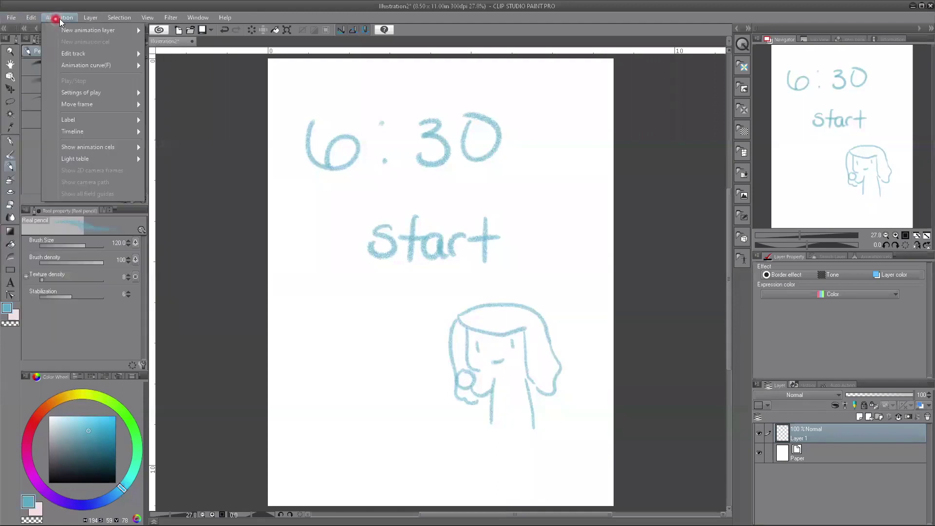
pyautogui.click(81, 19)
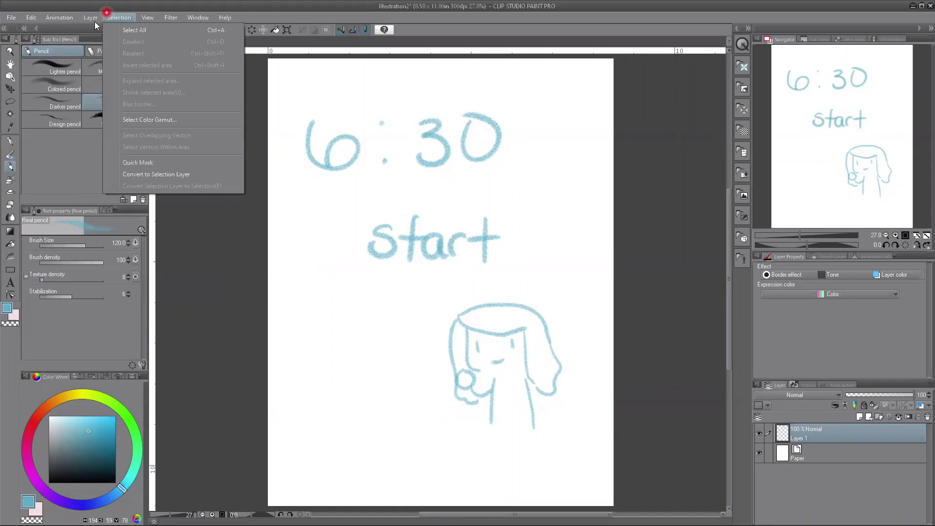
pyautogui.click(9, 17)
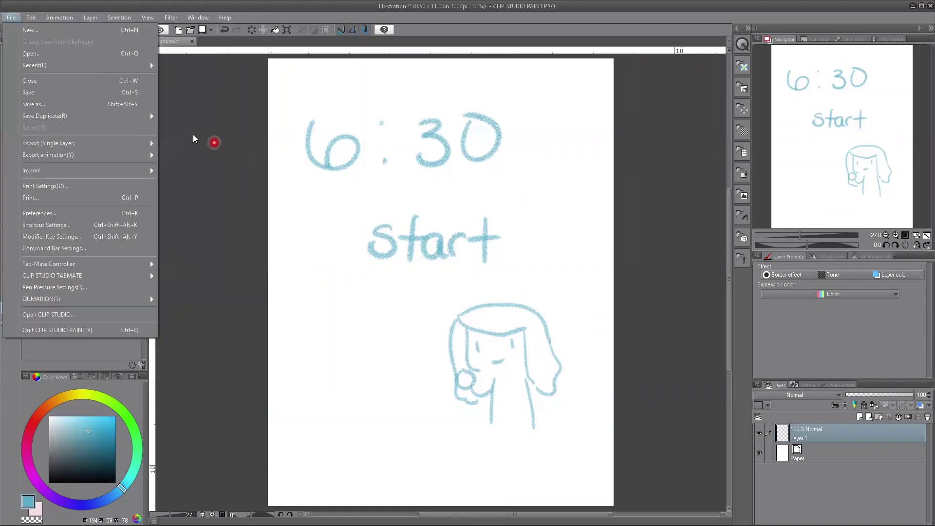
pyautogui.click(210, 197)
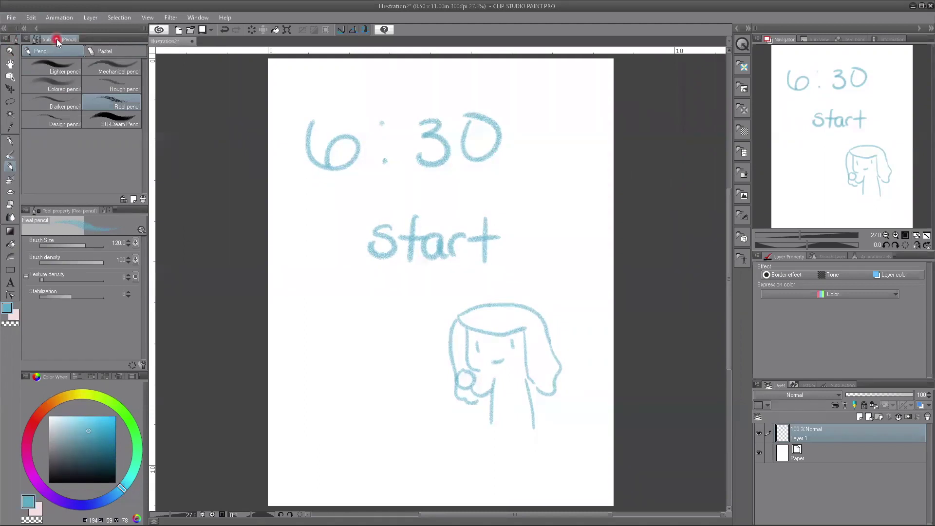
# Activate the Zoom tool and examine its sub tools and its scale and drag properties.
pyautogui.click(10, 51)
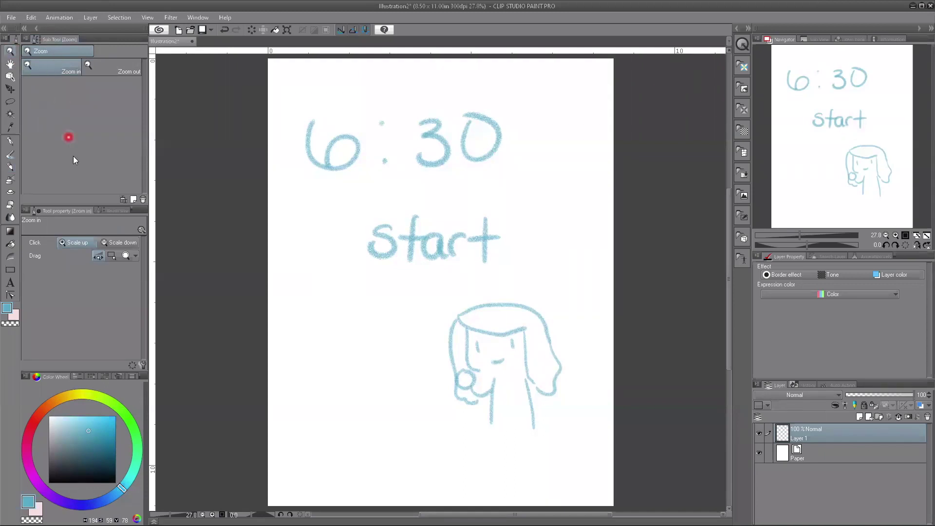
pyautogui.click(65, 215)
pyautogui.click(33, 255)
pyautogui.click(105, 258)
pyautogui.click(51, 257)
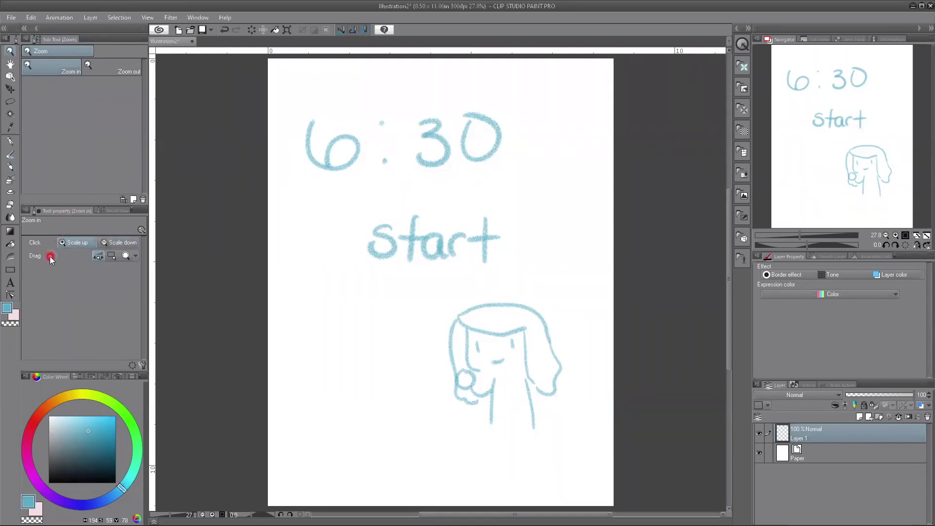
# Switch to the Lasso marquee and examine its selection creation and anti-aliasing properties.
pyautogui.click(15, 91)
pyautogui.click(15, 102)
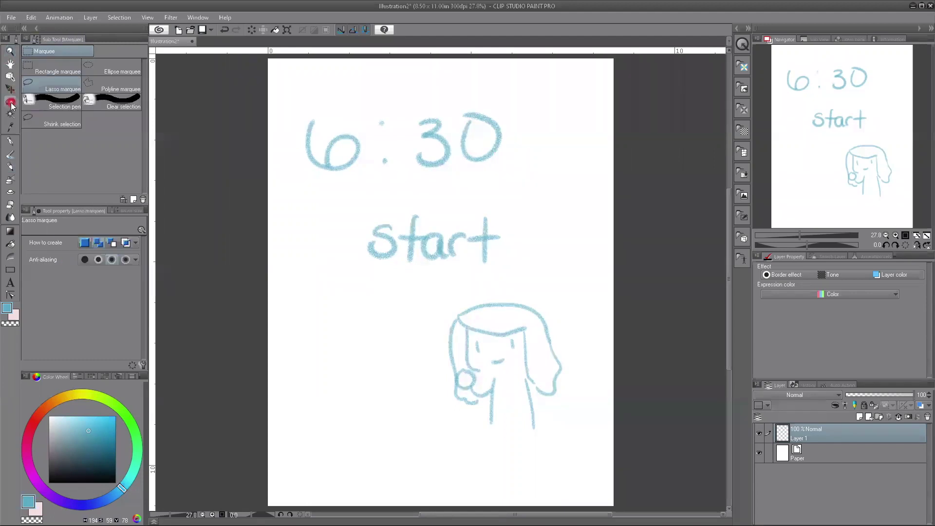
pyautogui.click(15, 102)
pyautogui.click(58, 232)
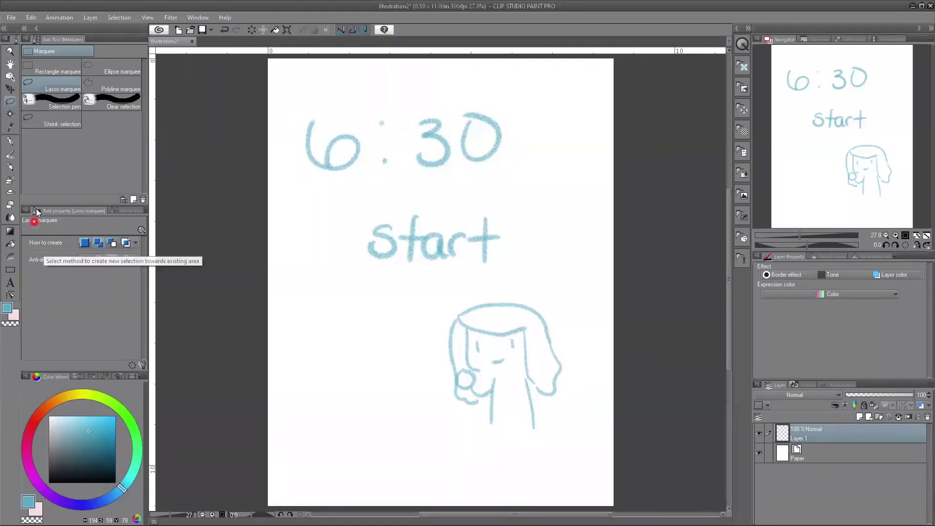
# Go over the Lasso marquee's four selection creation methods one by one, and its anti-aliasing levels.
pyautogui.click(49, 246)
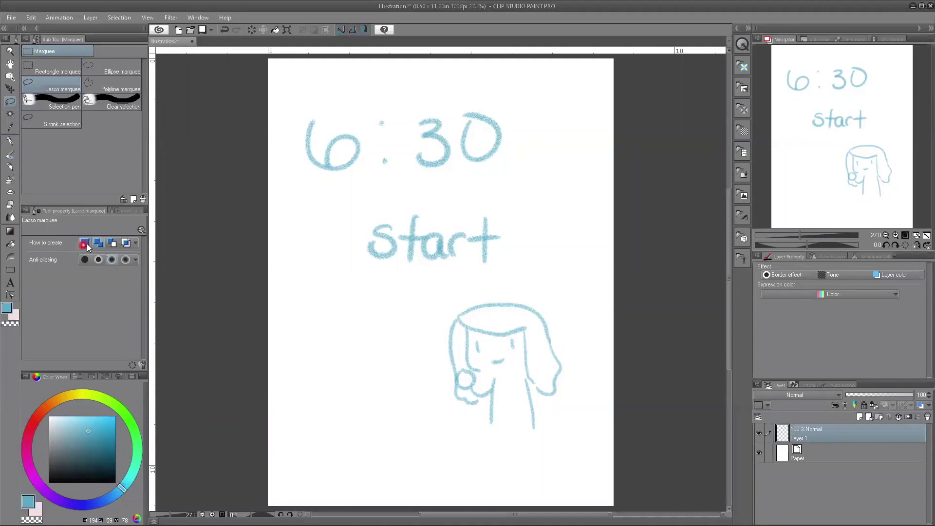
pyautogui.click(87, 243)
pyautogui.click(98, 245)
pyautogui.click(110, 245)
pyautogui.click(125, 244)
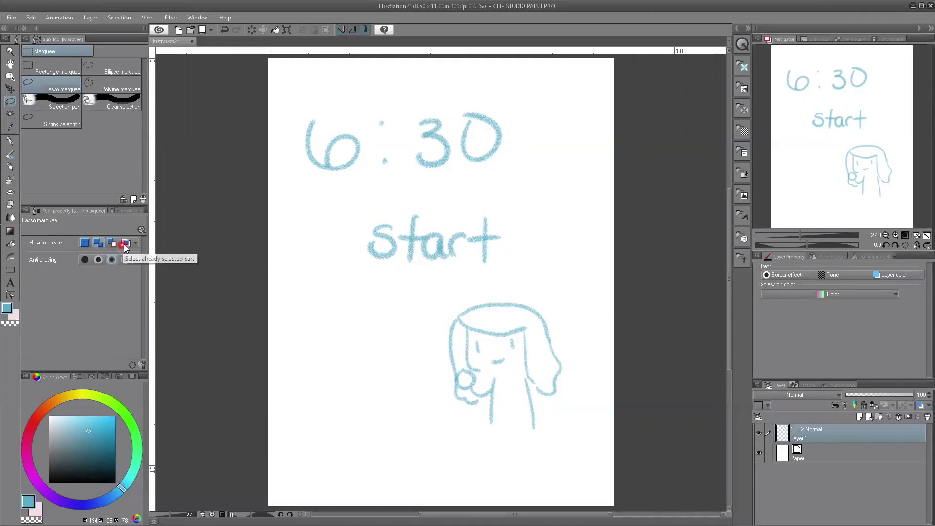
pyautogui.click(61, 272)
pyautogui.click(105, 262)
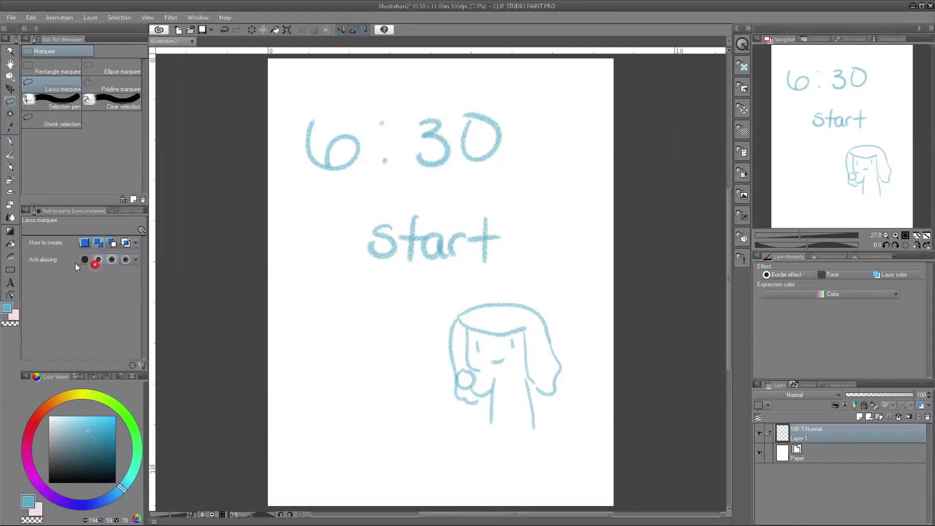
# Activate the Brush tool and look over its Watercolor sub tools.
pyautogui.click(8, 115)
pyautogui.click(10, 140)
pyautogui.click(10, 154)
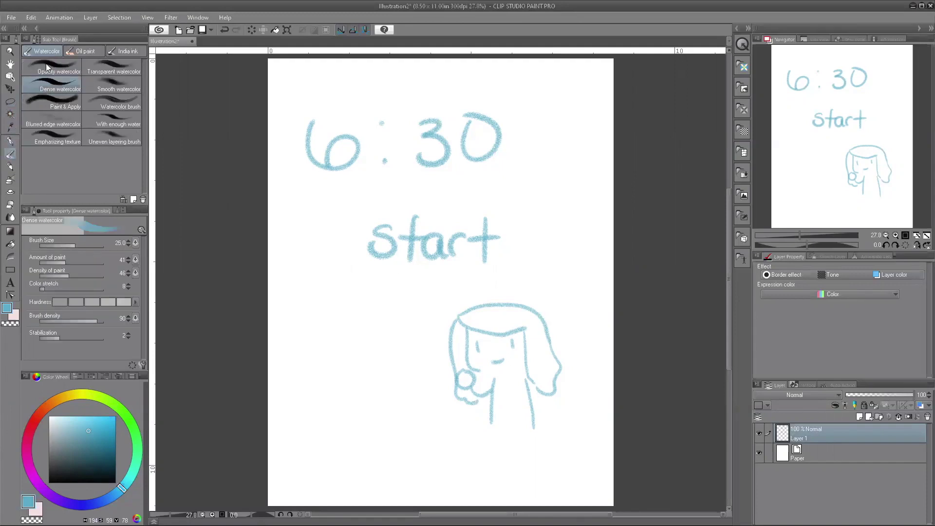
pyautogui.click(62, 125)
# Examine the Dense watercolor brush's properties, from Brush Size and Amount of paint to Brush density and Stabilization.
pyautogui.click(113, 222)
pyautogui.click(48, 277)
pyautogui.click(103, 347)
pyautogui.click(80, 209)
pyautogui.click(64, 240)
pyautogui.click(93, 262)
pyautogui.click(73, 335)
# Locate the command that resets the Dense watercolor sub tool to its initial settings without running it.
pyautogui.click(108, 361)
pyautogui.click(125, 366)
pyautogui.click(124, 366)
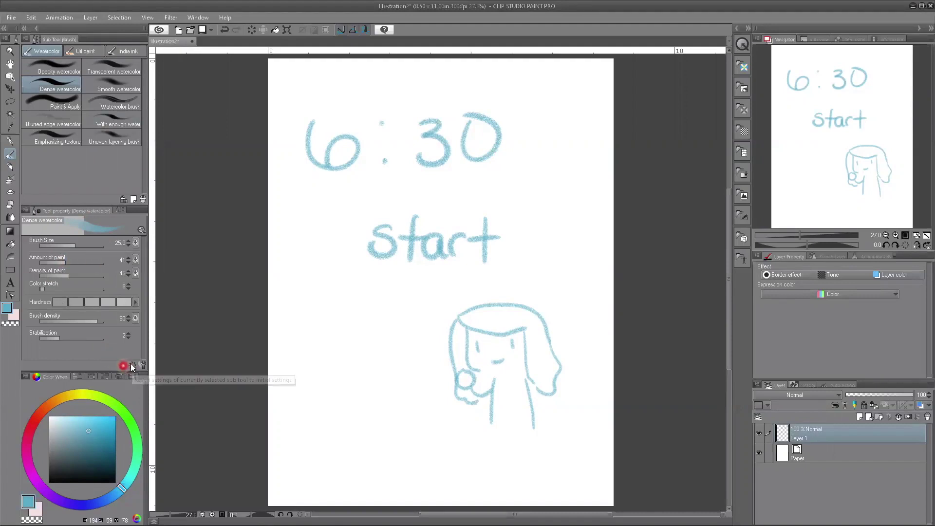
pyautogui.click(130, 364)
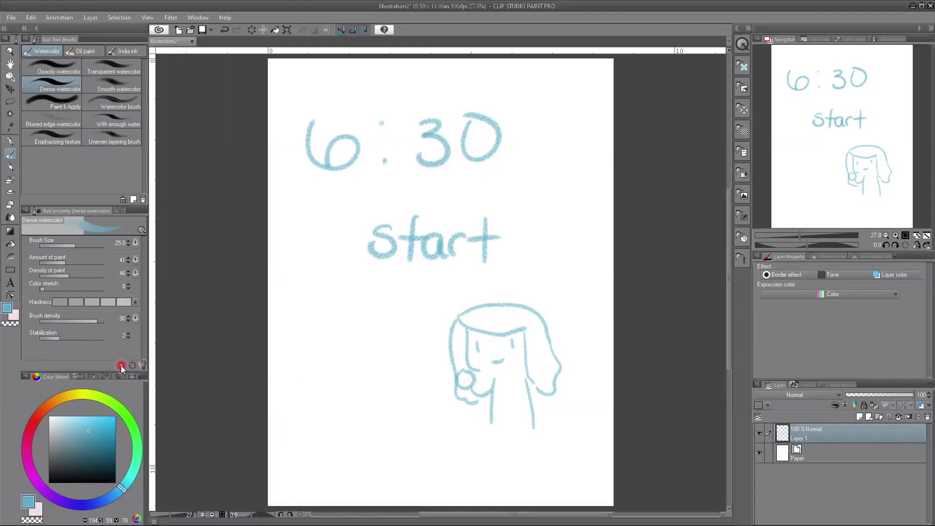
pyautogui.click(176, 360)
pyautogui.click(449, 323)
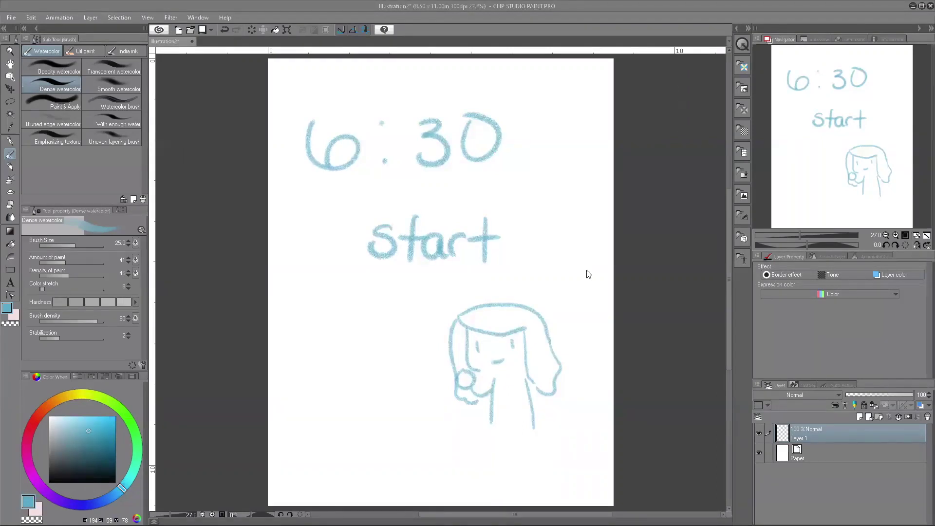
# Auto-adjust the pen pressure by single stroke, drawing freehand test strokes on the canvas, and accept the curve.
pyautogui.click(10, 17)
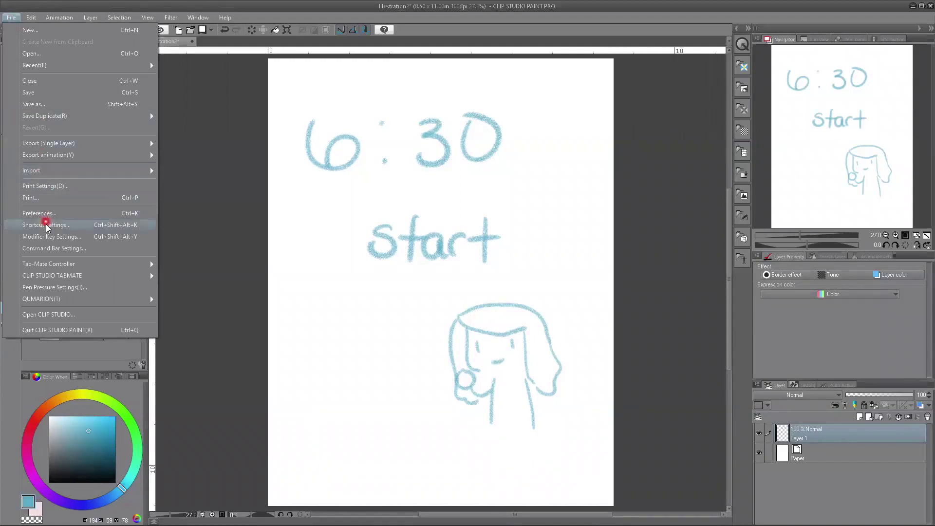
pyautogui.click(58, 288)
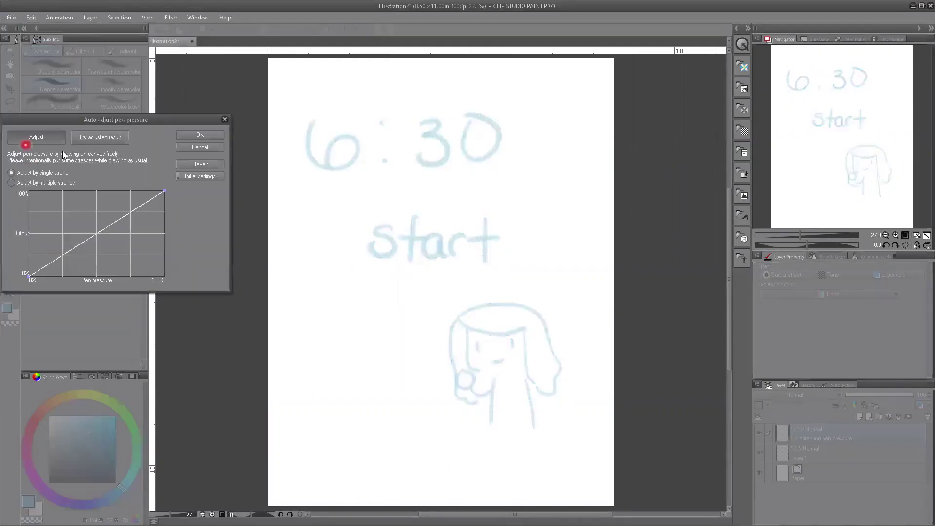
pyautogui.click(36, 143)
pyautogui.click(67, 205)
pyautogui.moveTo(326, 308)
pyautogui.mouseDown()
pyautogui.moveTo(313, 367)
pyautogui.moveTo(399, 322)
pyautogui.mouseUp()
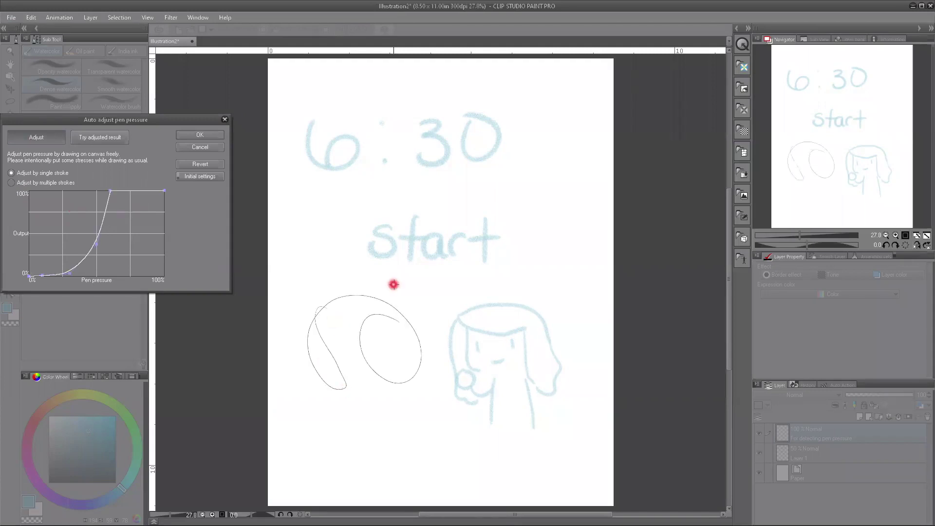
pyautogui.moveTo(385, 286); pyautogui.dragTo(348, 311)
pyautogui.moveTo(584, 96)
pyautogui.mouseDown()
pyautogui.moveTo(566, 94)
pyautogui.moveTo(540, 138)
pyautogui.moveTo(551, 164)
pyautogui.moveTo(540, 211)
pyautogui.moveTo(547, 246)
pyautogui.moveTo(512, 361)
pyautogui.moveTo(468, 418)
pyautogui.mouseUp()
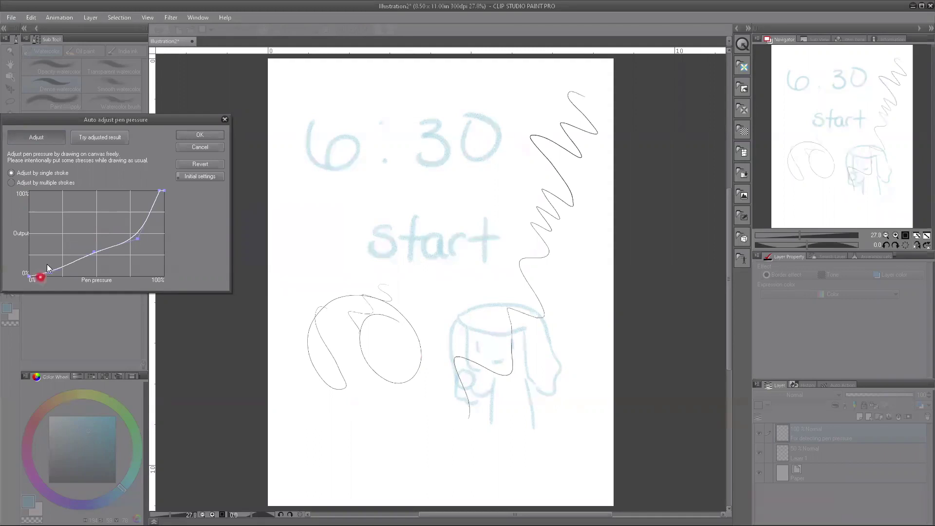
pyautogui.click(190, 134)
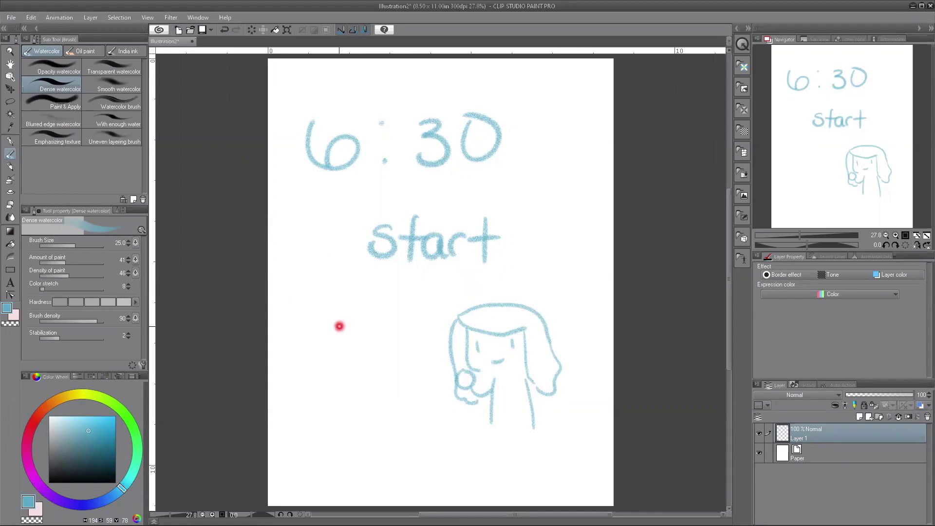
# Reopen the pen pressure settings, try raising the curve's low and high control points, and revert the curve.
pyautogui.click(11, 18)
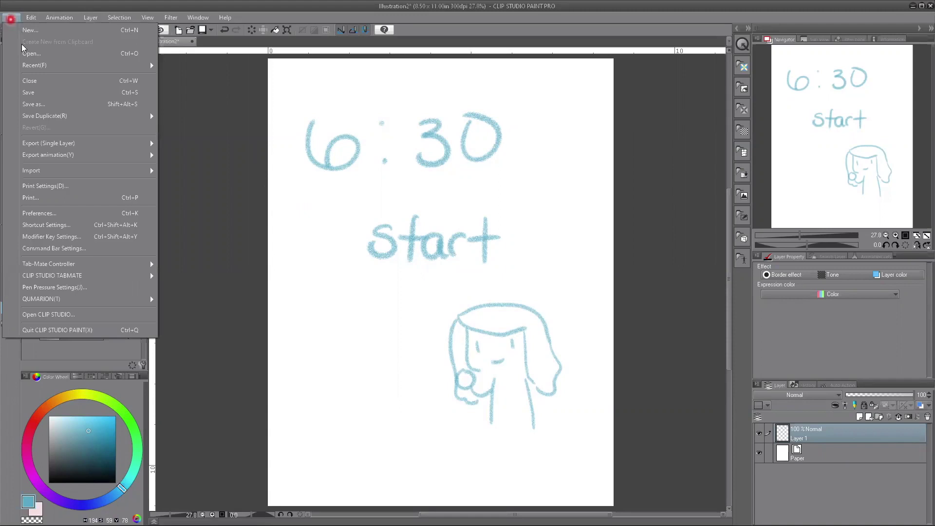
pyautogui.click(29, 263)
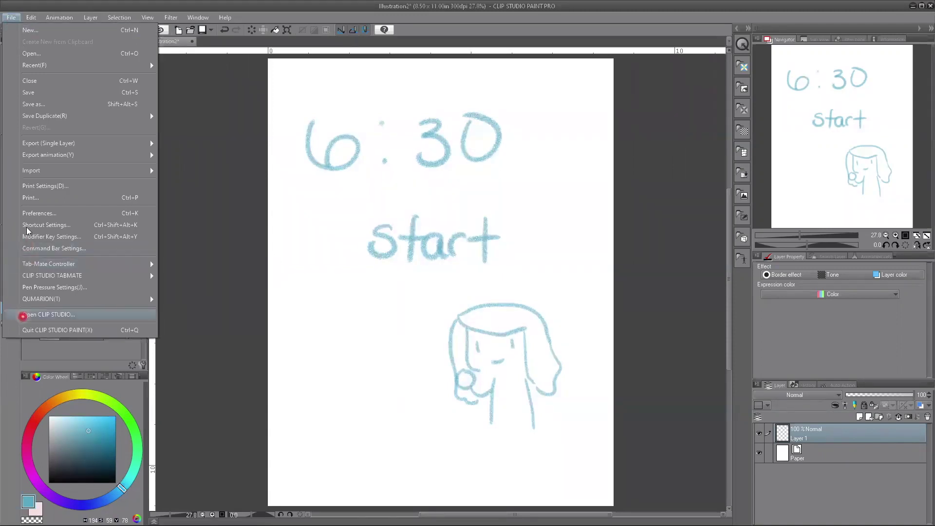
pyautogui.click(28, 287)
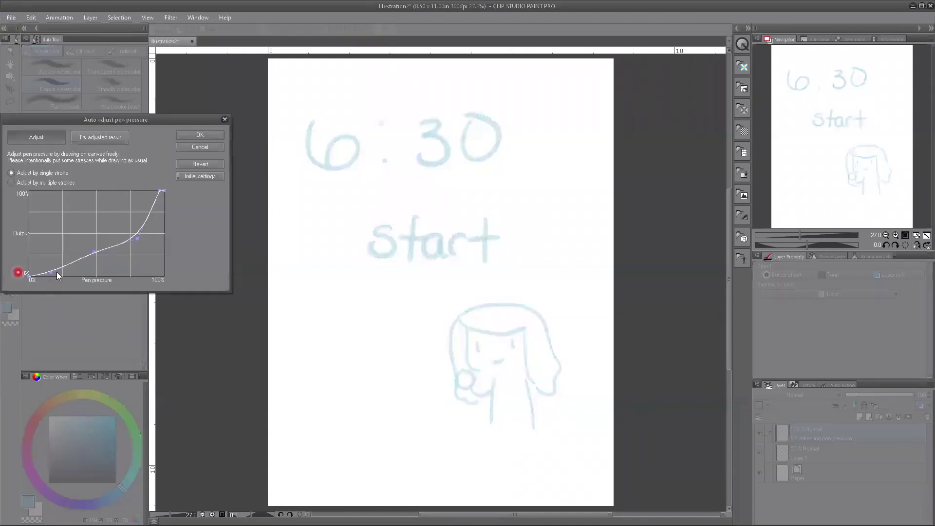
pyautogui.moveTo(52, 274); pyautogui.dragTo(51, 261)
pyautogui.moveTo(138, 239); pyautogui.dragTo(130, 221)
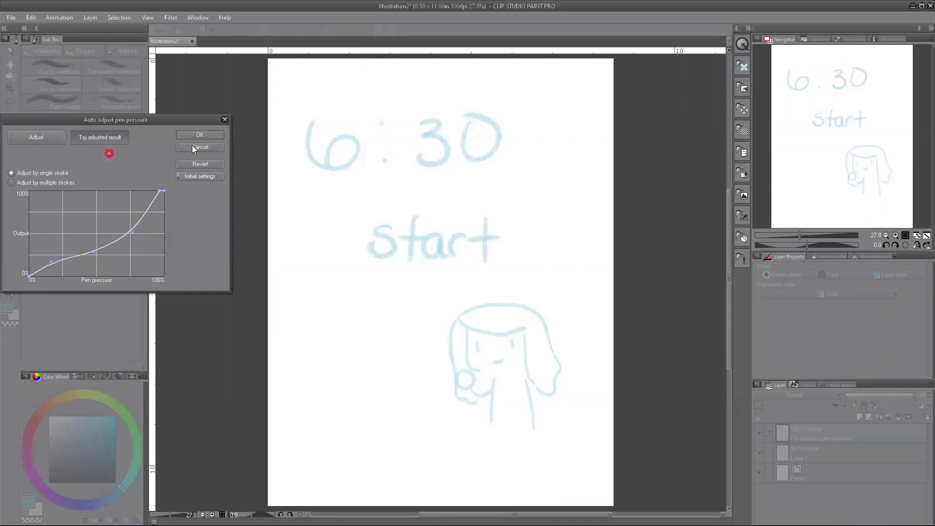
pyautogui.click(183, 162)
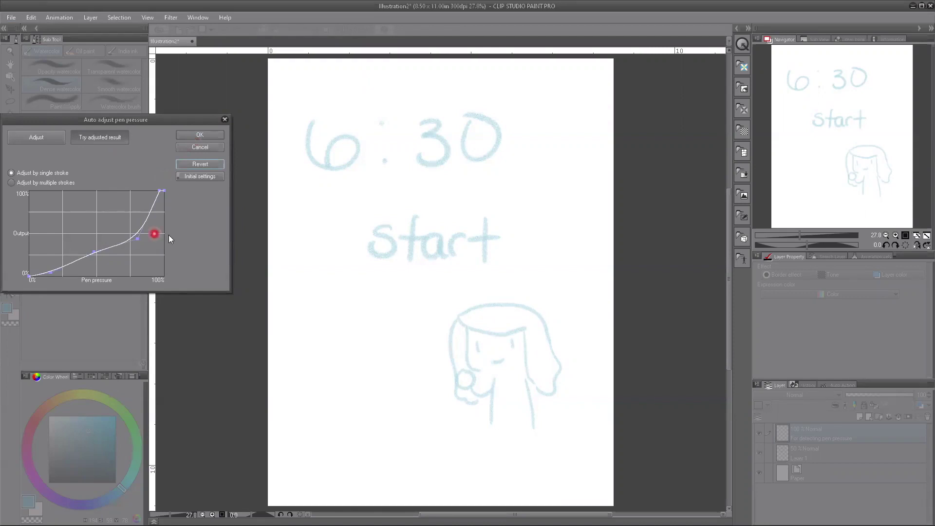
# Test the pen pressure curve with two zigzag strokes on the blank lower part of the page and accept the settings.
pyautogui.moveTo(326, 287); pyautogui.dragTo(322, 416)
pyautogui.moveTo(365, 308); pyautogui.dragTo(400, 459)
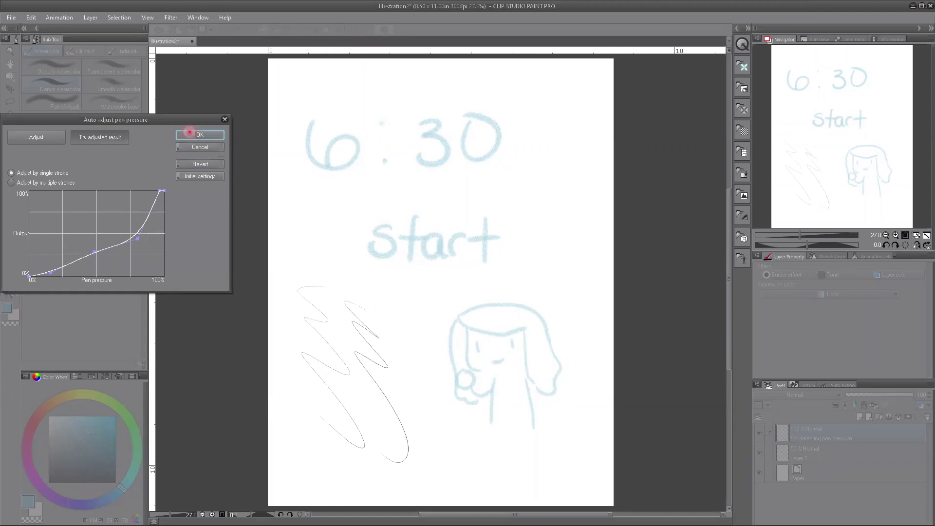
pyautogui.click(190, 134)
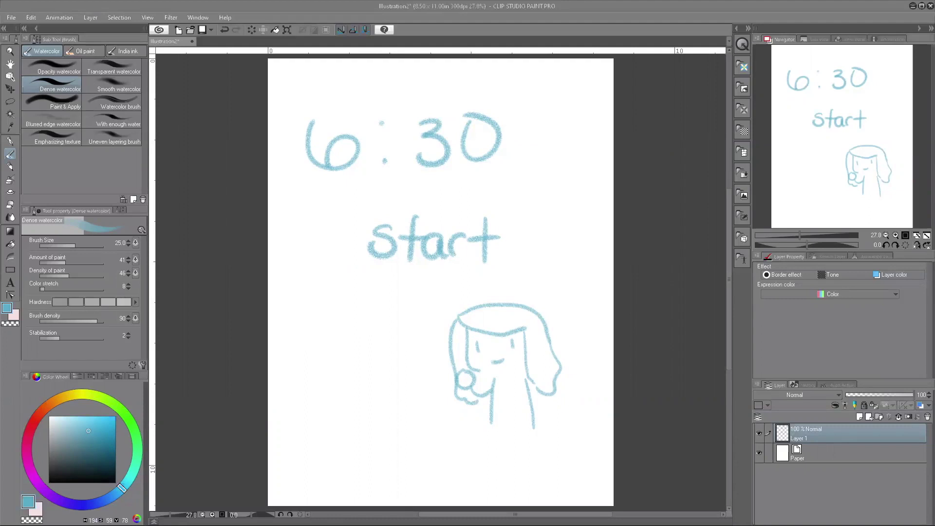
# Activate the Zoom tool, reduce the canvas view to 27.3%, and switch briefly to the Hand and back to Zoom.
pyautogui.click(12, 55)
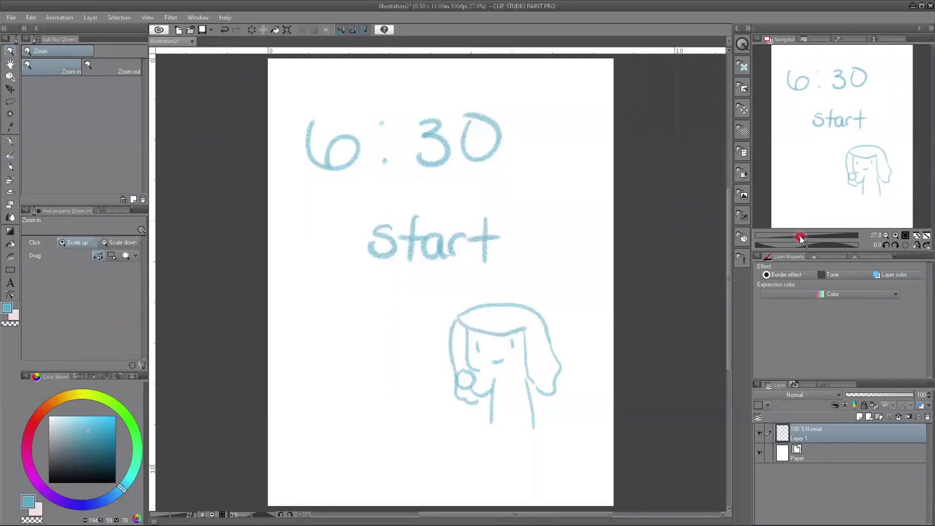
pyautogui.moveTo(801, 237); pyautogui.dragTo(799, 237)
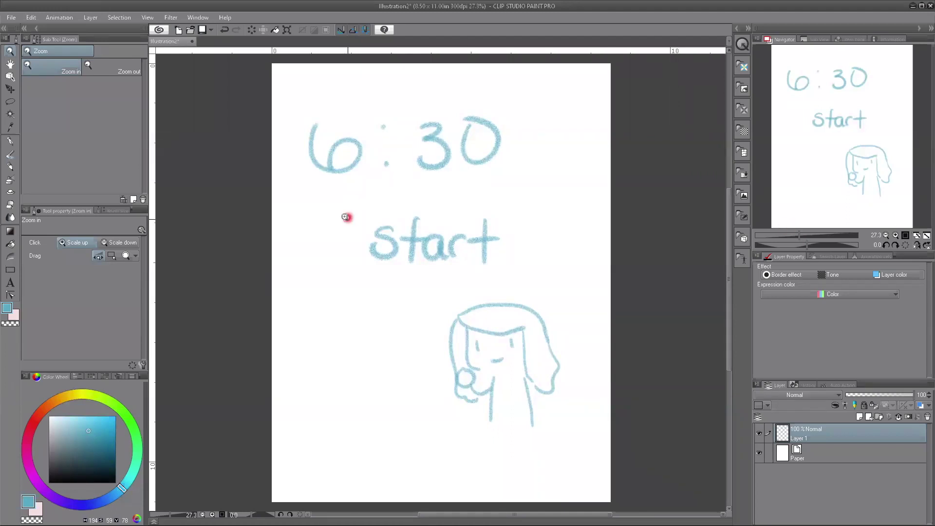
pyautogui.click(10, 64)
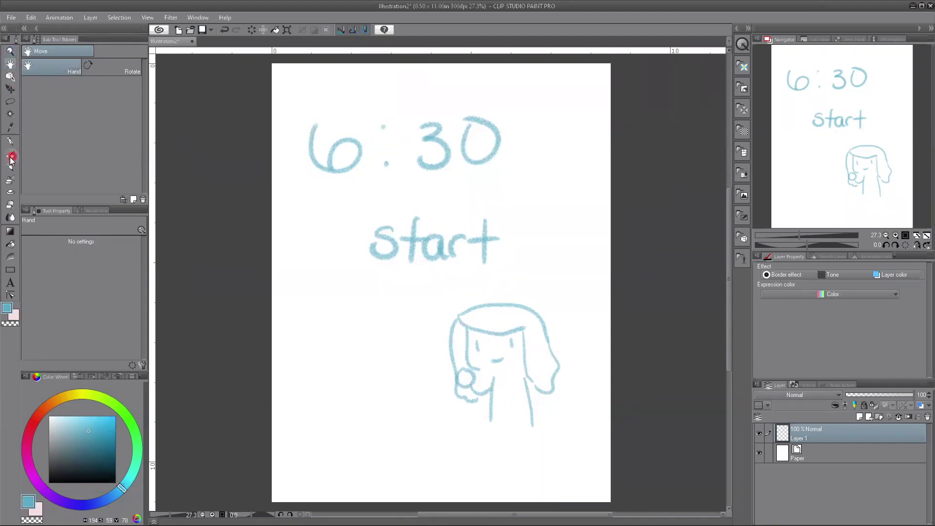
pyautogui.press('/')
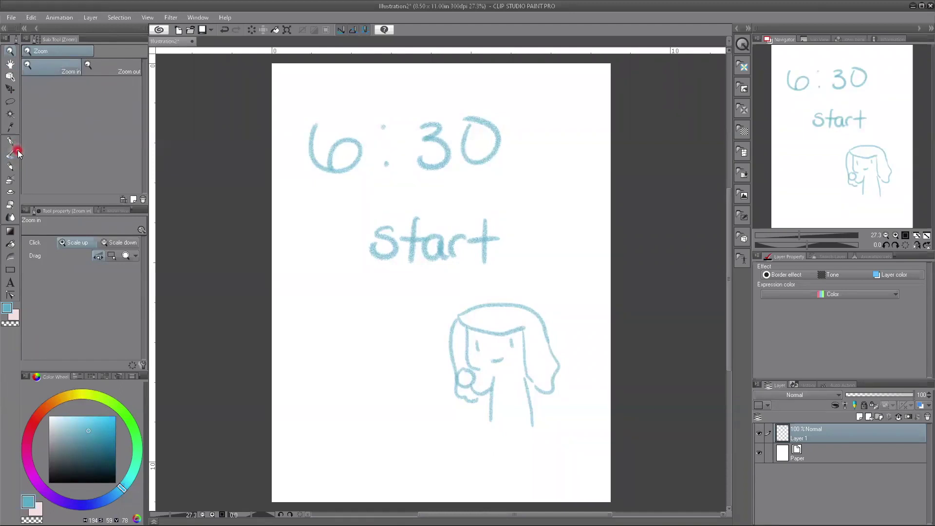
# Pan the canvas with the Hand and tilt the view about 3° with the Rotate sub tool.
pyautogui.click(13, 65)
pyautogui.click(64, 85)
pyautogui.click(359, 206)
pyautogui.moveTo(358, 206)
pyautogui.mouseDown()
pyautogui.moveTo(425, 298)
pyautogui.moveTo(355, 215)
pyautogui.moveTo(367, 236)
pyautogui.moveTo(343, 215)
pyautogui.moveTo(349, 209)
pyautogui.moveTo(433, 241)
pyautogui.moveTo(280, 273)
pyautogui.moveTo(328, 355)
pyautogui.moveTo(331, 340)
pyautogui.mouseUp()
pyautogui.click(108, 71)
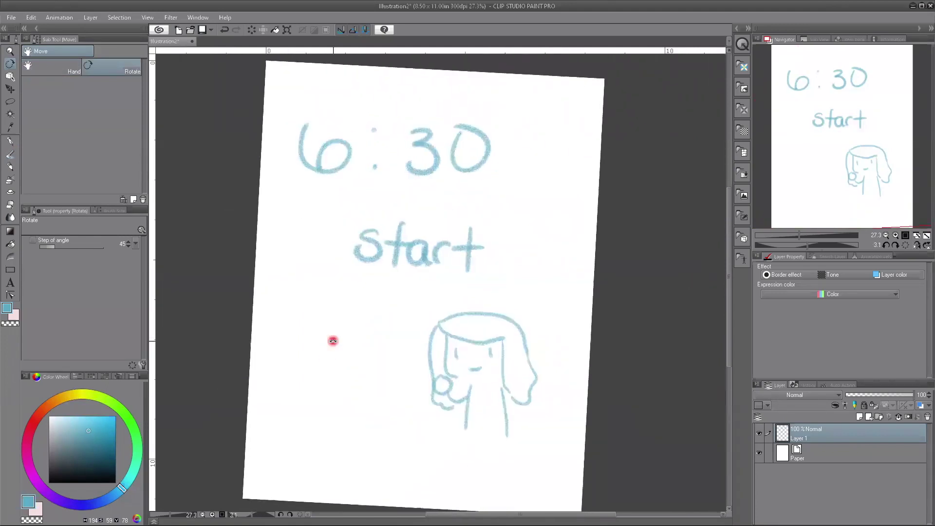
# Rotate the canvas view freely to 31.3° and stepwise in both directions, and return it to 0°.
pyautogui.click(806, 247)
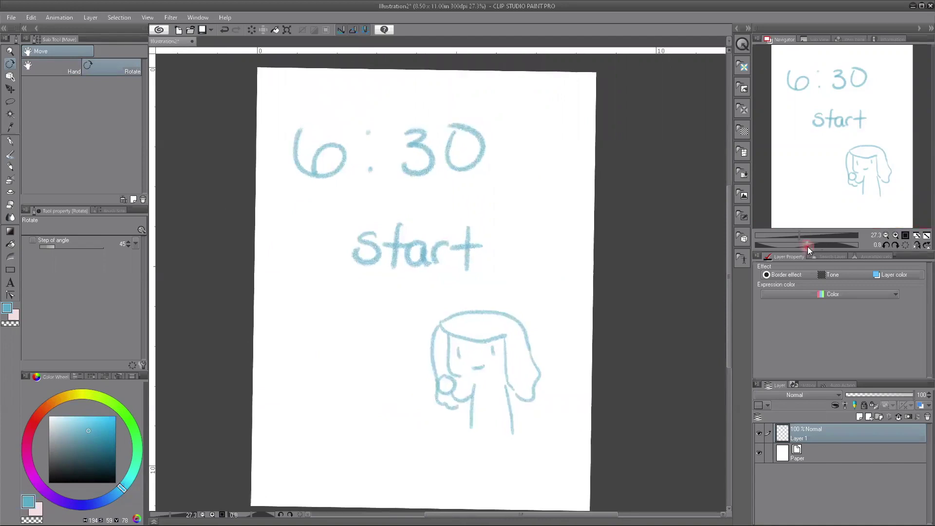
pyautogui.moveTo(816, 244); pyautogui.dragTo(804, 222)
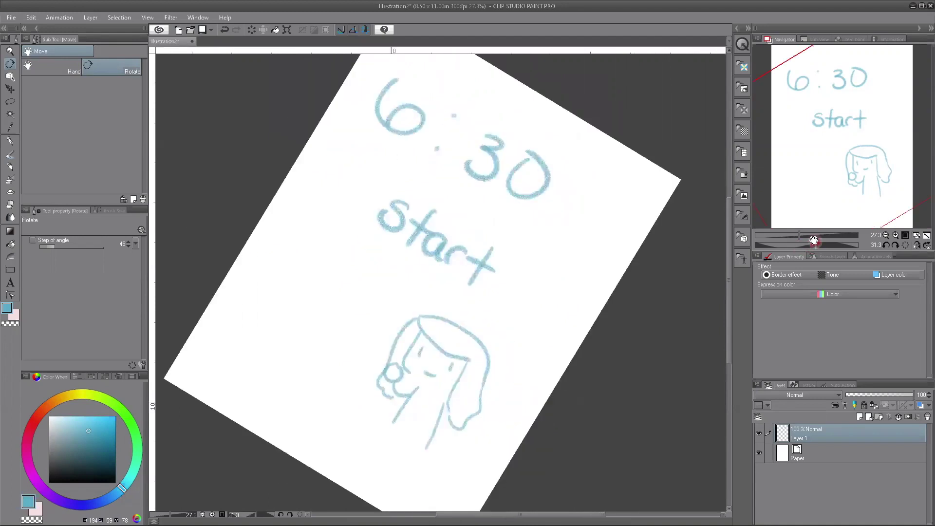
pyautogui.click(896, 246)
pyautogui.click(886, 246)
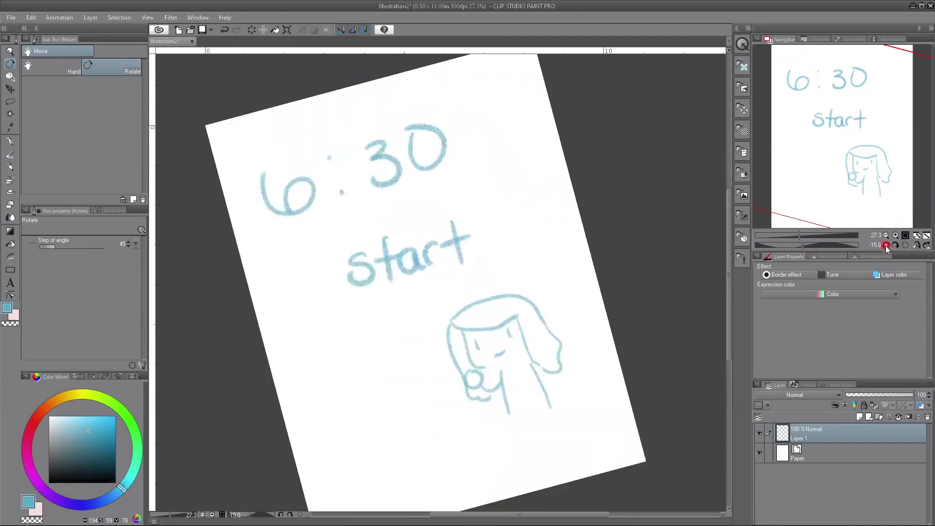
pyautogui.click(887, 246)
pyautogui.click(895, 246)
pyautogui.click(894, 246)
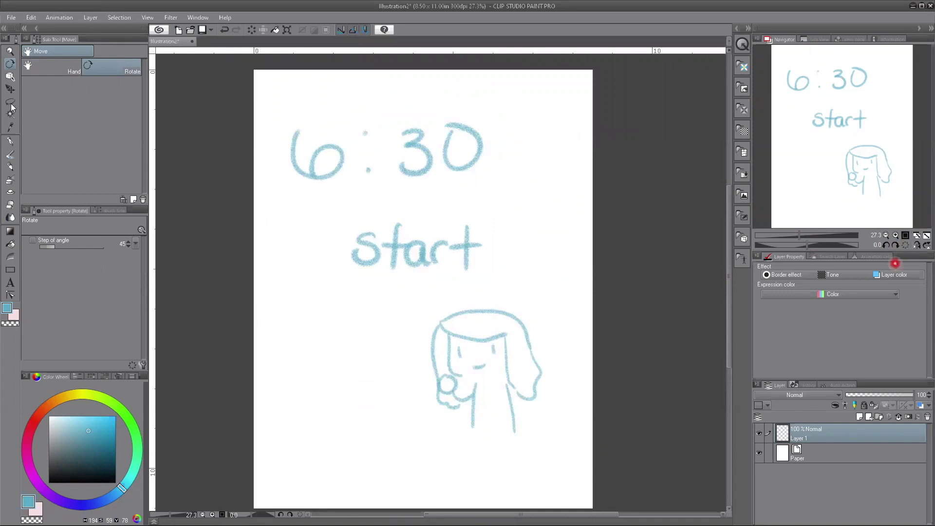
# Activate the Object sub tool and shift the Layer 1 drawing slightly down and to the right on the page.
pyautogui.click(11, 76)
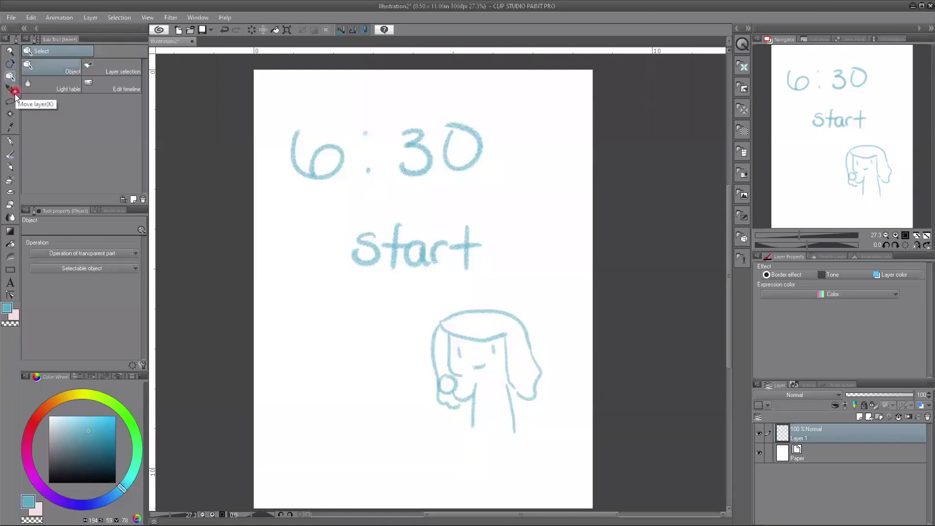
pyautogui.moveTo(437, 326)
pyautogui.mouseDown()
pyautogui.moveTo(415, 319)
pyautogui.moveTo(445, 342)
pyautogui.moveTo(438, 314)
pyautogui.mouseUp()
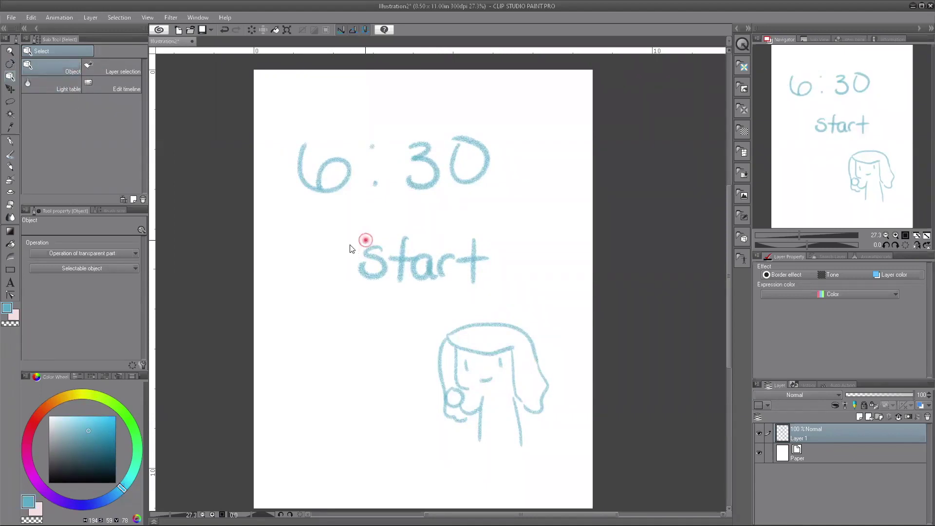
pyautogui.moveTo(370, 263); pyautogui.dragTo(371, 274)
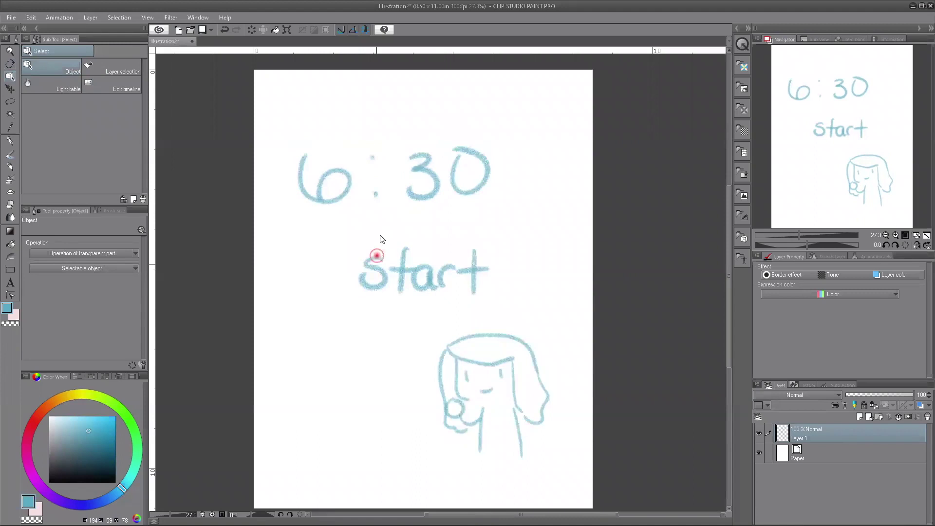
pyautogui.moveTo(382, 238); pyautogui.dragTo(388, 221)
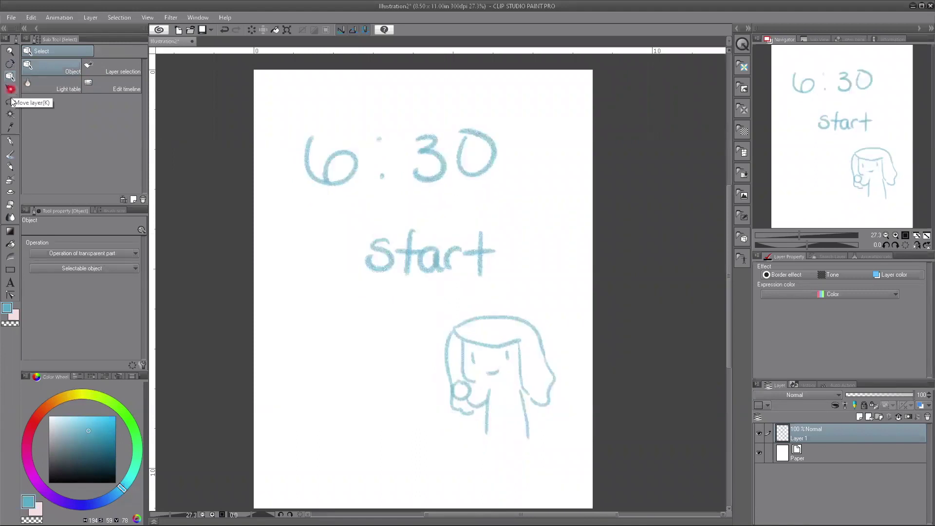
# Activate the Move layer tool and compare the properties of its Move grid and Move layer sub tools.
pyautogui.click(10, 89)
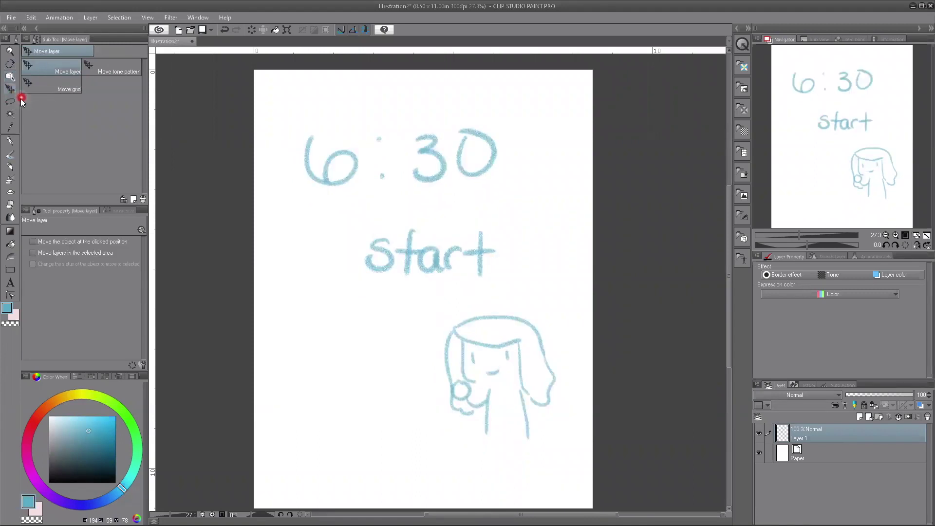
pyautogui.click(36, 78)
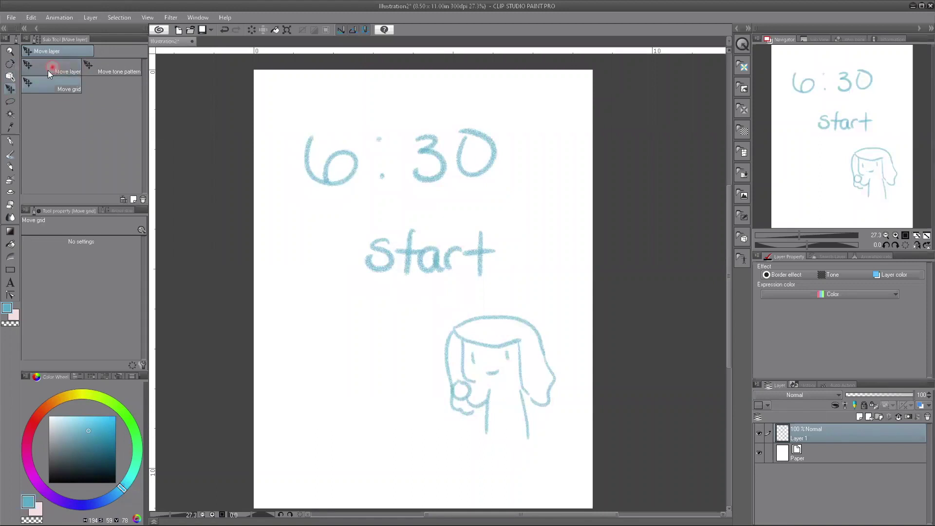
pyautogui.click(53, 69)
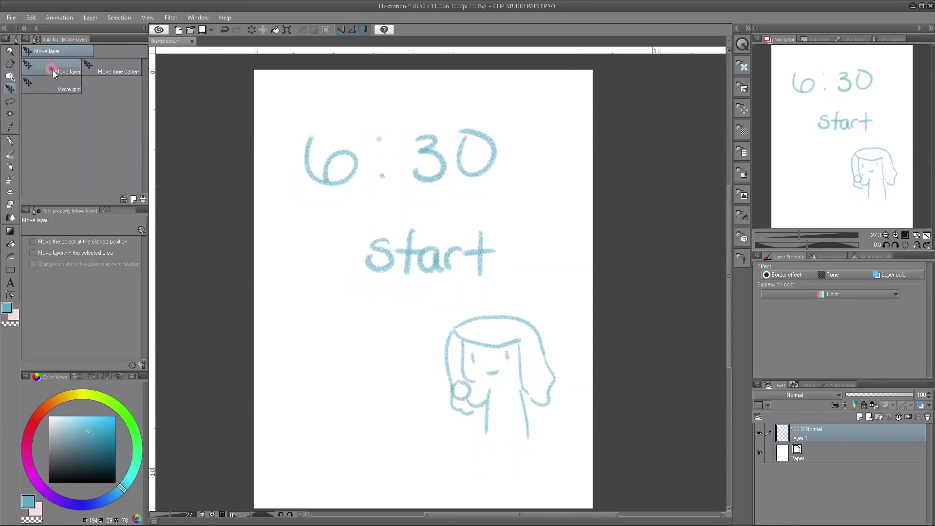
# Activate the Lasso marquee sub tool and select a roughly circular area beside the word "start".
pyautogui.click(10, 104)
pyautogui.click(35, 81)
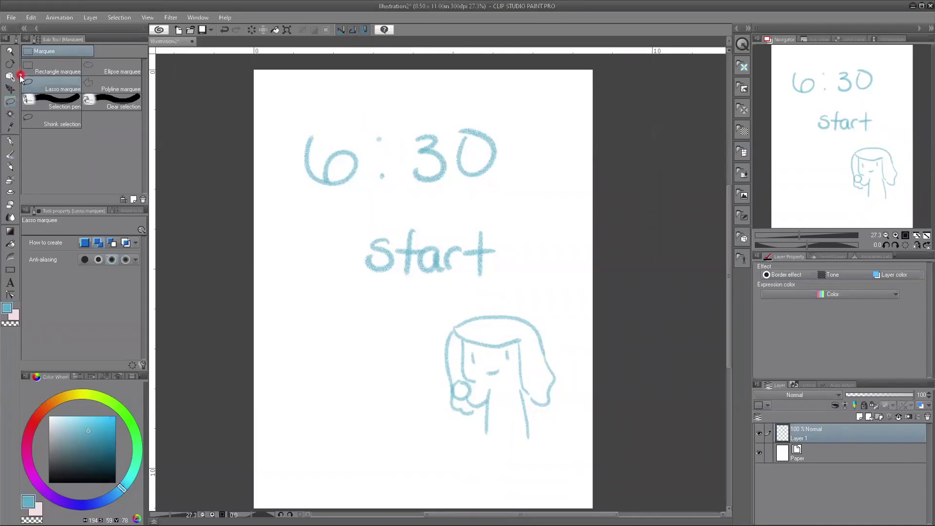
pyautogui.click(75, 84)
pyautogui.click(325, 229)
pyautogui.moveTo(324, 228)
pyautogui.mouseDown()
pyautogui.moveTo(314, 312)
pyautogui.moveTo(361, 274)
pyautogui.mouseUp()
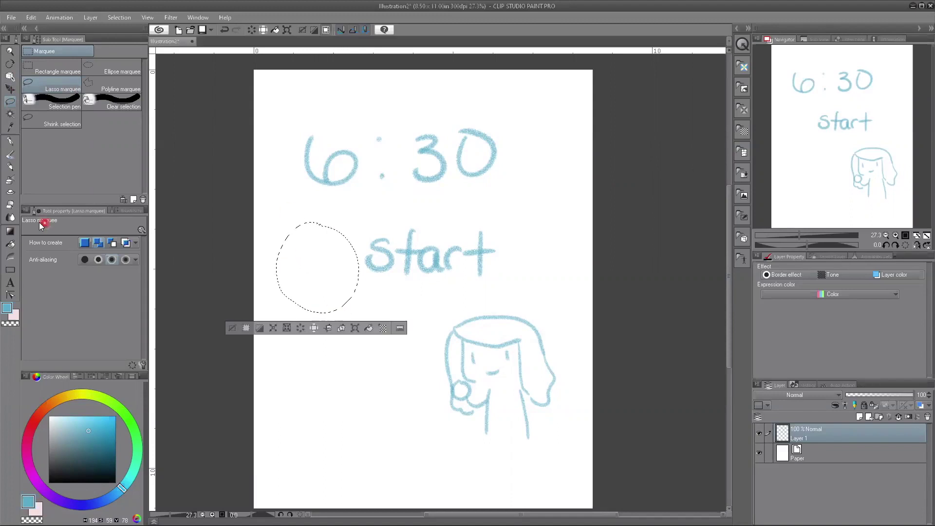
# Set the lasso to add to the selection and extend the circular selection with several pointed spikes around its edge.
pyautogui.click(99, 243)
pyautogui.moveTo(352, 296)
pyautogui.mouseDown()
pyautogui.moveTo(322, 312)
pyautogui.moveTo(338, 326)
pyautogui.moveTo(325, 313)
pyautogui.mouseUp()
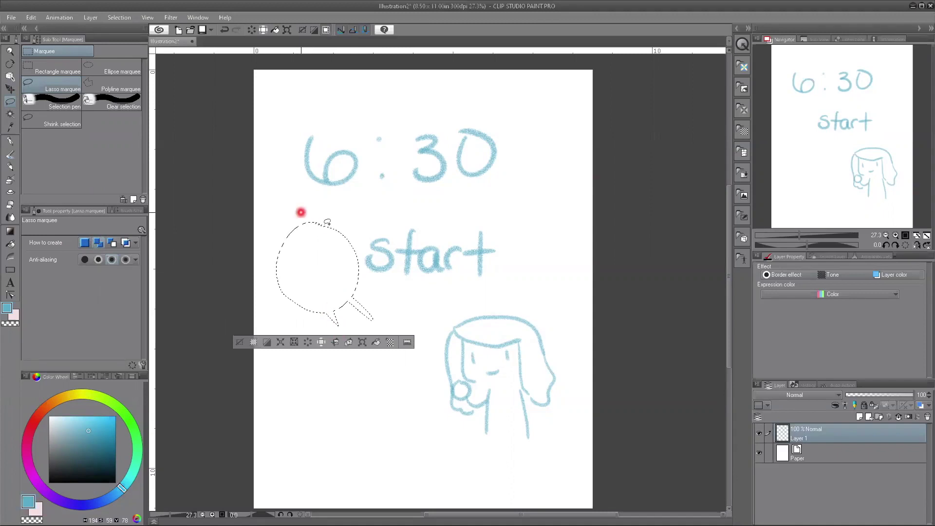
pyautogui.moveTo(301, 225)
pyautogui.mouseDown()
pyautogui.moveTo(284, 210)
pyautogui.moveTo(297, 225)
pyautogui.moveTo(284, 241)
pyautogui.moveTo(335, 229)
pyautogui.moveTo(366, 238)
pyautogui.moveTo(359, 257)
pyautogui.mouseUp()
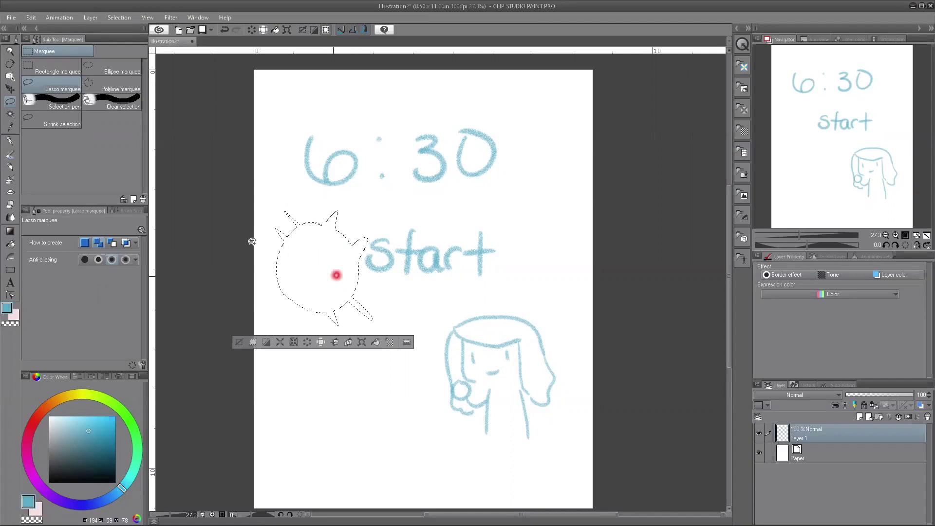
# Fill the spiky selection with the current blue using the Fill tool's Current layer sub tool, and deselect it.
pyautogui.click(335, 277)
pyautogui.press('g')
pyautogui.press('g')
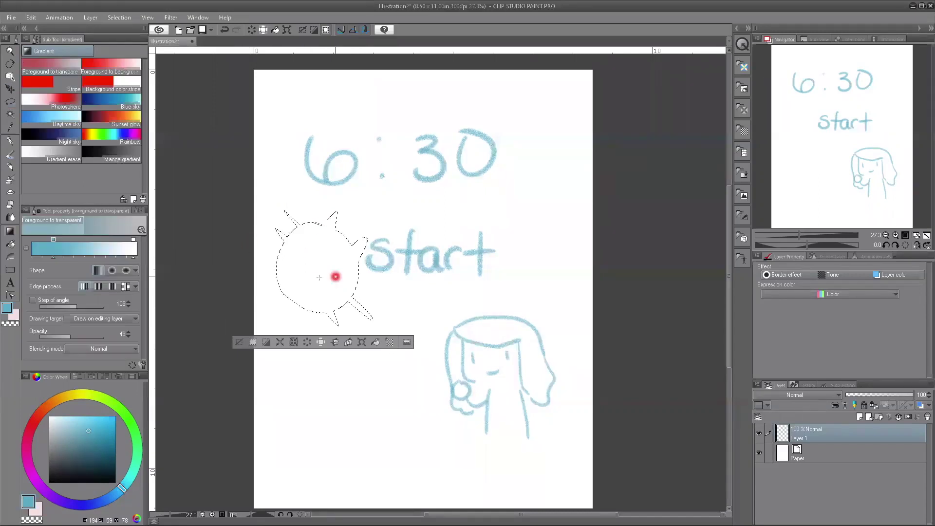
pyautogui.click(317, 277)
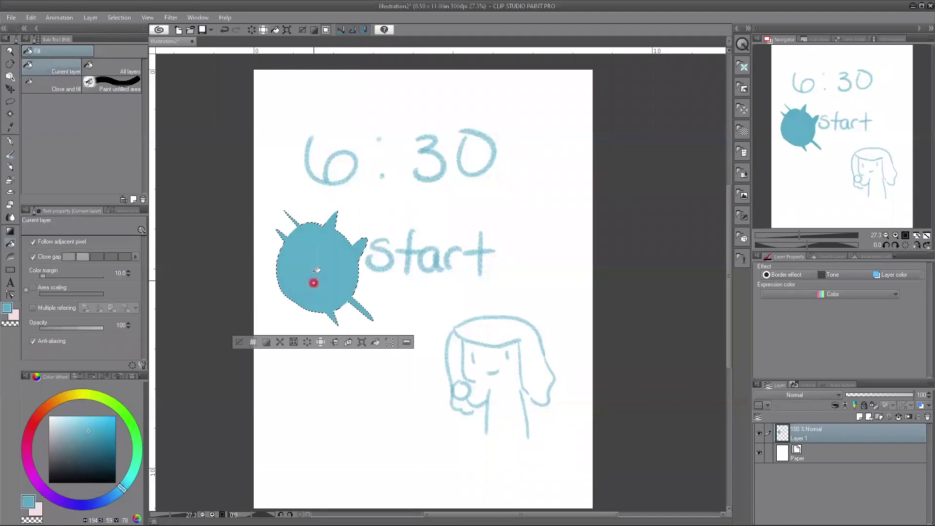
pyautogui.click(256, 244)
pyautogui.click(56, 133)
pyautogui.click(182, 200)
pyautogui.click(271, 308)
pyautogui.hotkey('ctrl', 'd')
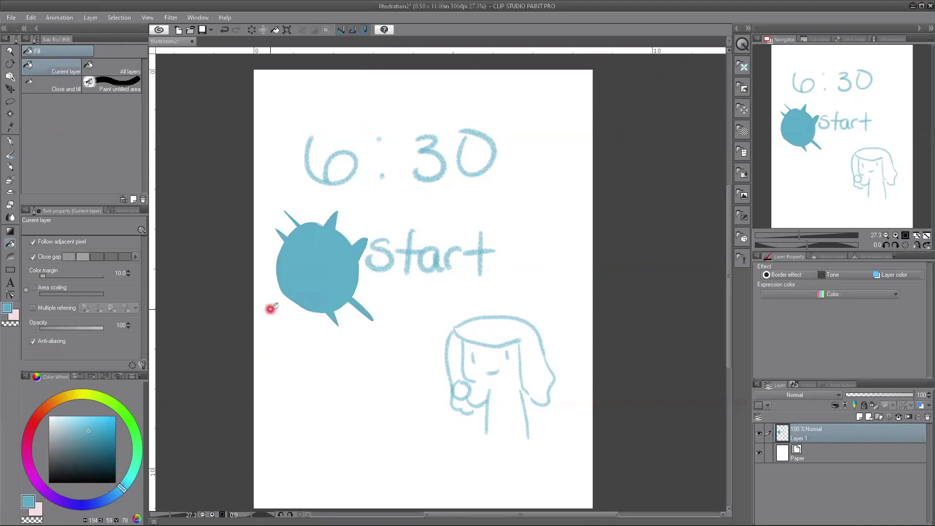
# Activate the Magic wand and examine its From current layer and From reference layer sub tools.
pyautogui.click(17, 110)
pyautogui.click(13, 118)
pyautogui.click(12, 119)
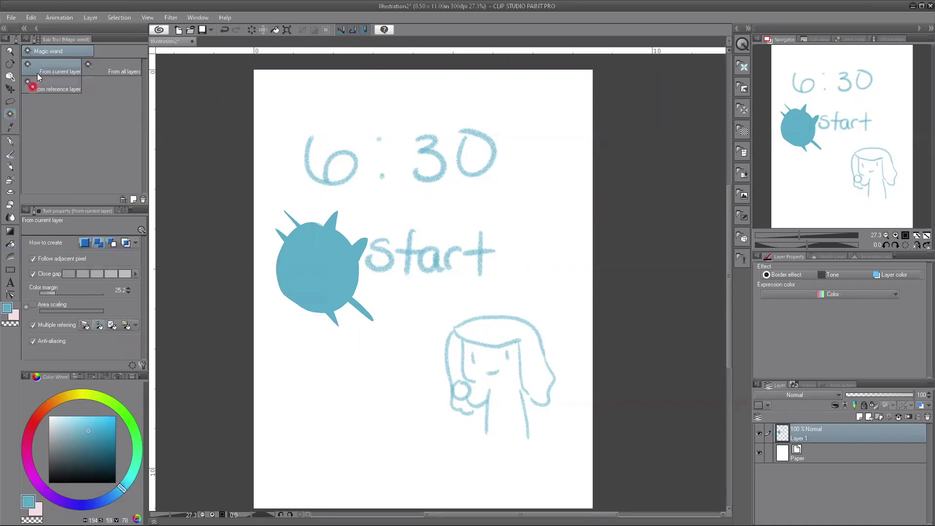
pyautogui.click(49, 59)
pyautogui.click(32, 89)
pyautogui.click(31, 89)
# Activate the Eyedropper, choose a darker blue on the color wheel, and scribble a patch with the G-pen below the spiky circle.
pyautogui.click(9, 127)
pyautogui.click(78, 458)
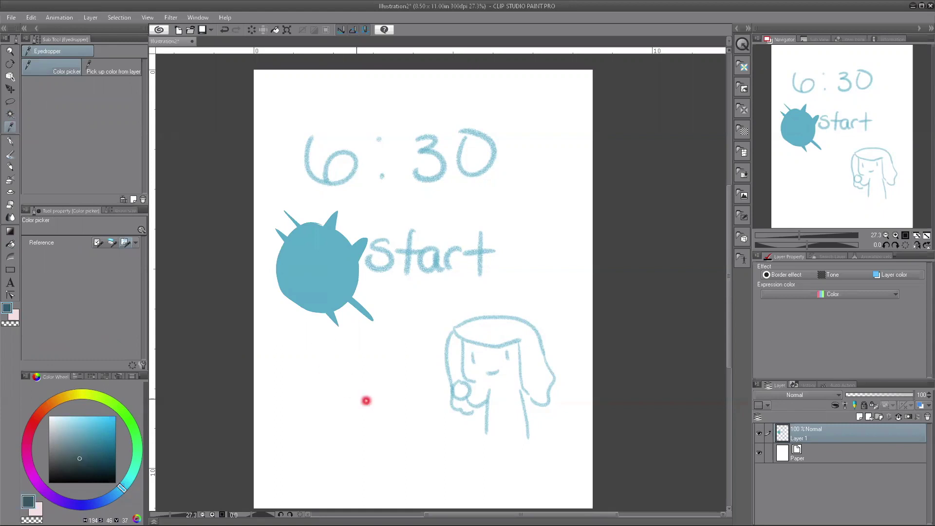
pyautogui.press('p')
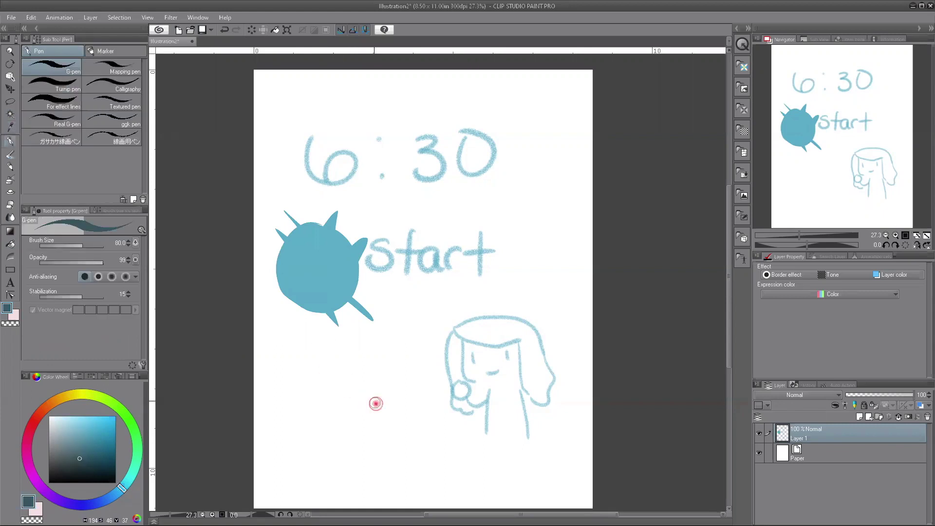
pyautogui.moveTo(376, 403); pyautogui.dragTo(334, 386)
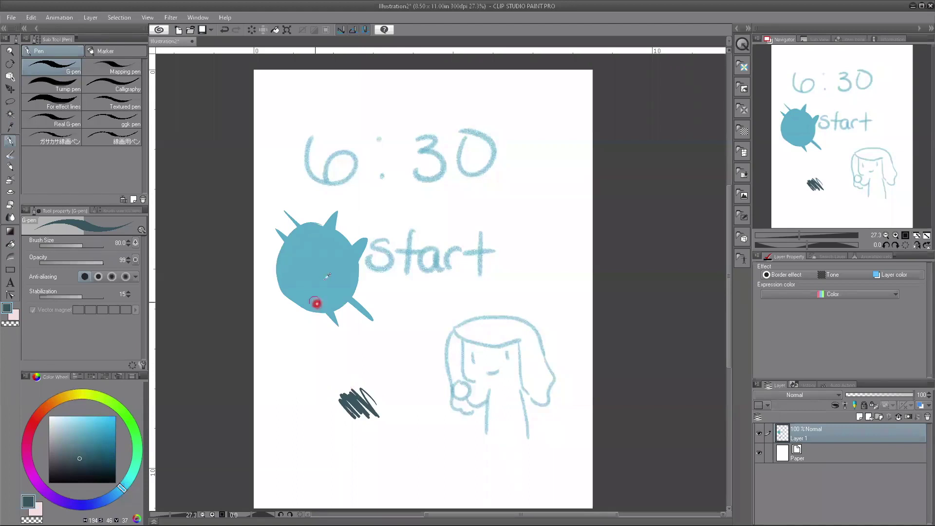
# Sample the spiky circle's blue and the scribble's dark blue from the canvas with the Eyedropper's Color picker.
pyautogui.press('i')
pyautogui.click(322, 282)
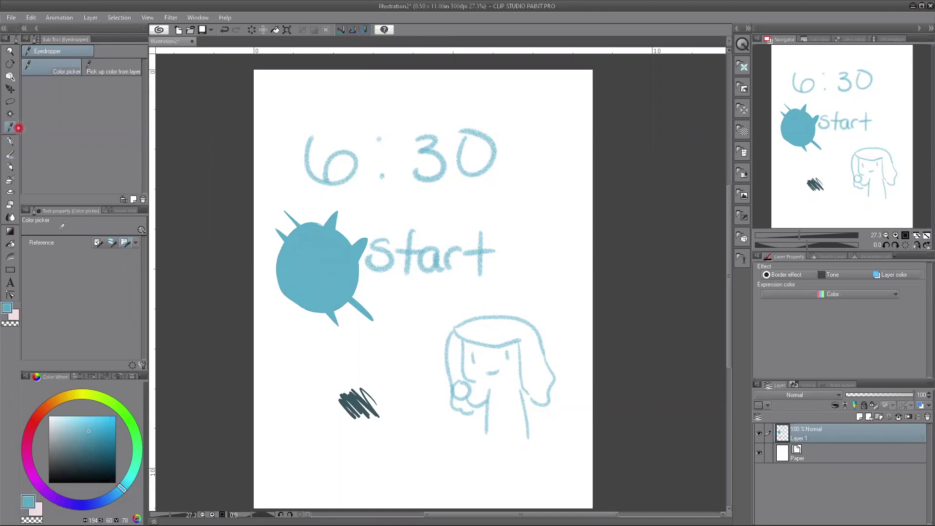
pyautogui.click(355, 402)
# Sample the spiky circle's blue into both the sub color and the main color.
pyautogui.click(25, 509)
pyautogui.click(39, 511)
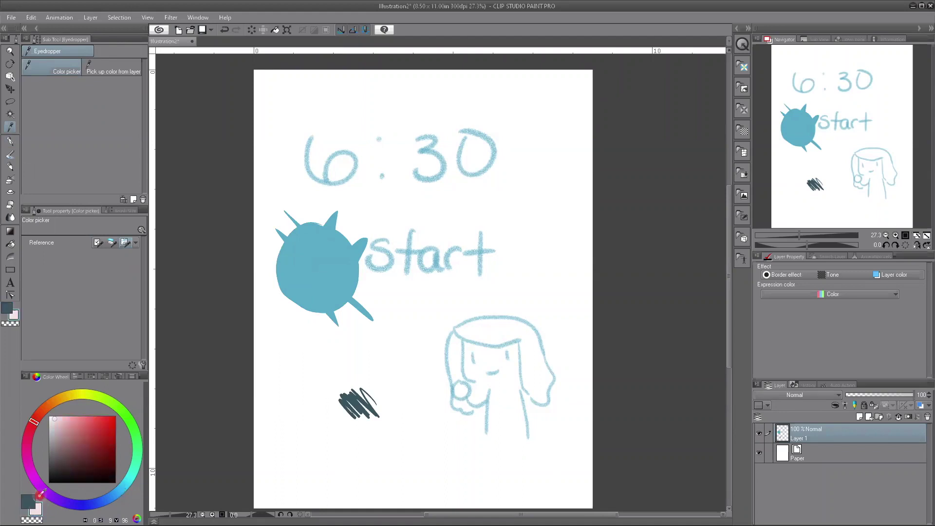
pyautogui.click(343, 260)
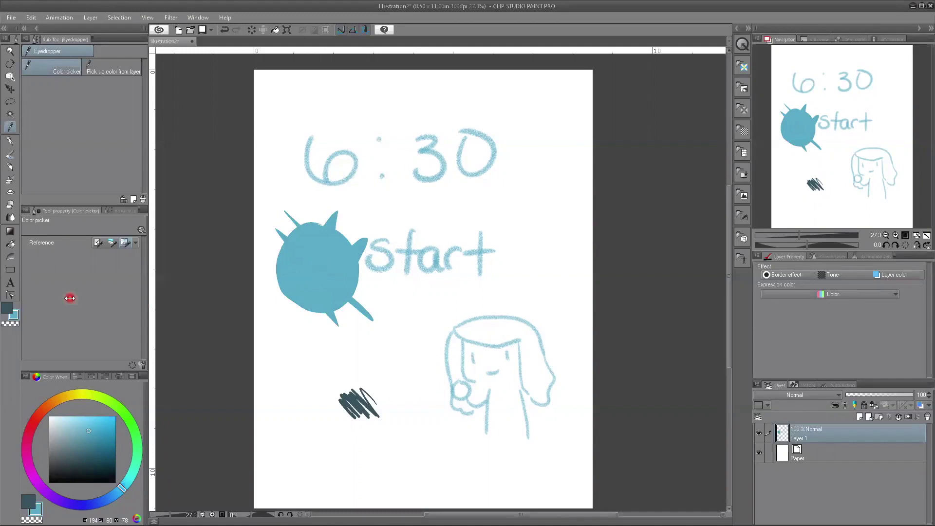
pyautogui.click(345, 277)
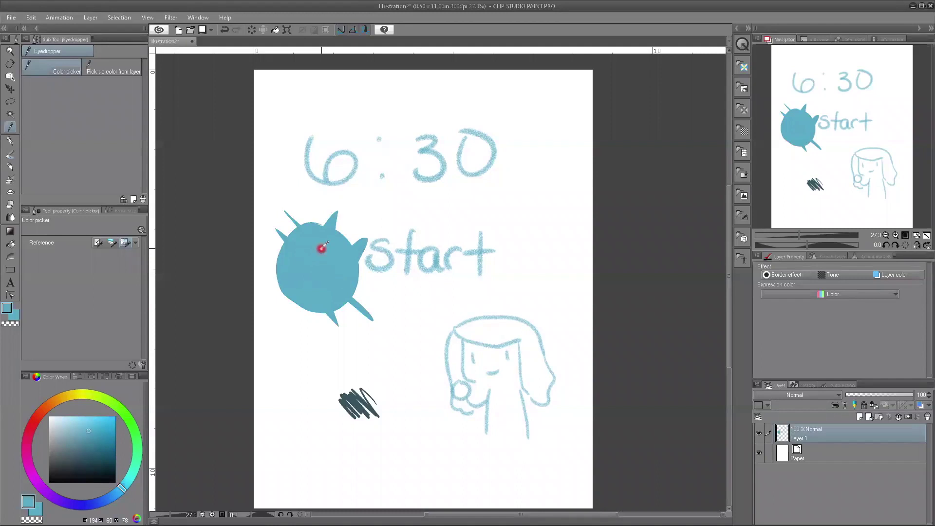
# Compare the Pen and Marker groups, and draw a zigzag and a curl with the G-pen near the page's right edge.
pyautogui.click(11, 144)
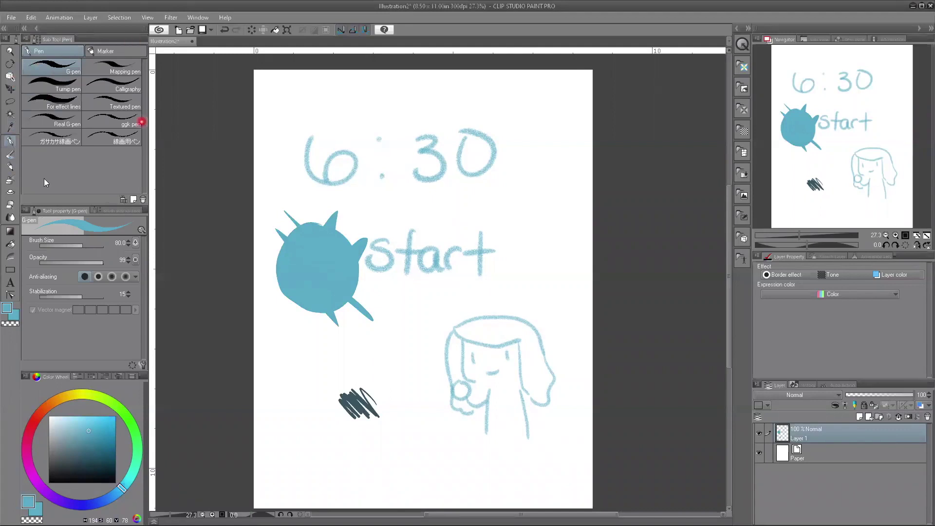
pyautogui.click(97, 50)
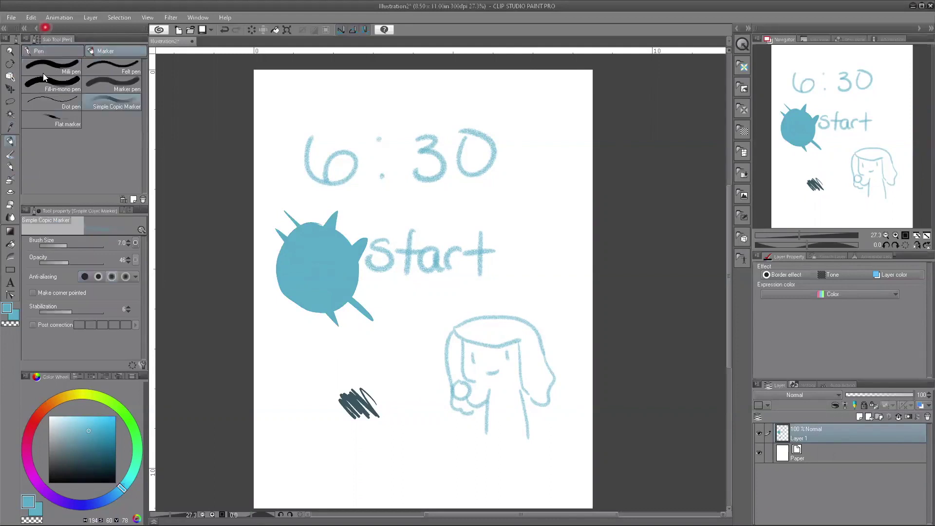
pyautogui.click(46, 51)
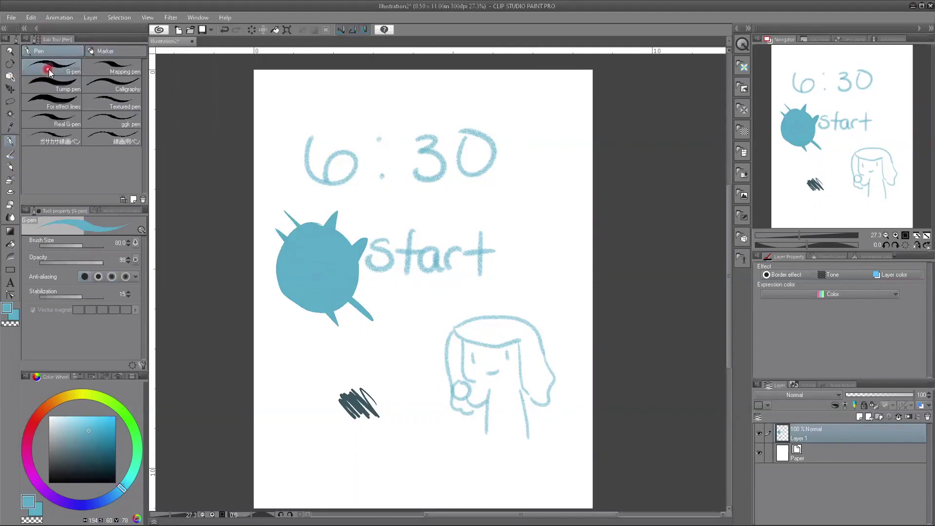
pyautogui.click(56, 76)
pyautogui.moveTo(536, 151)
pyautogui.mouseDown()
pyautogui.moveTo(547, 235)
pyautogui.moveTo(530, 294)
pyautogui.mouseUp()
pyautogui.moveTo(539, 240); pyautogui.dragTo(526, 237)
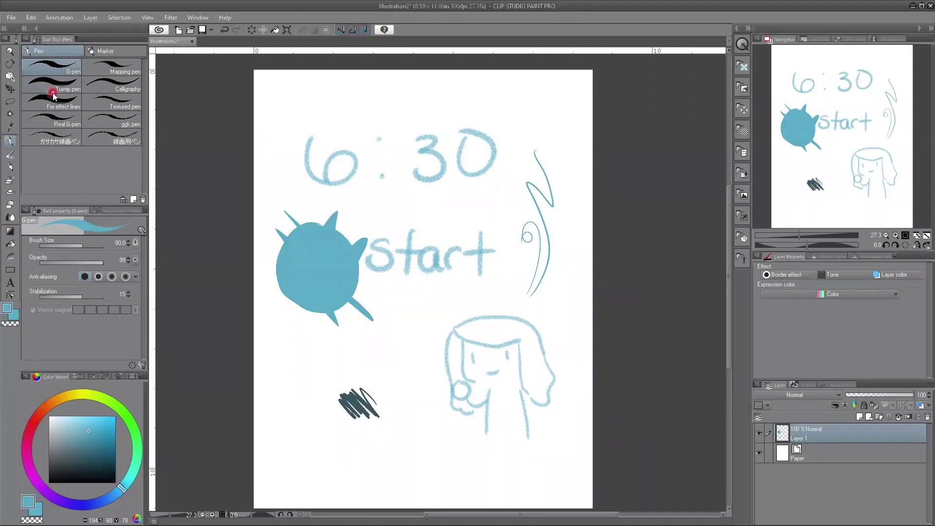
# Draw zigzag test strokes with the Real G-pen between the word "start" and the G-pen strokes.
pyautogui.click(43, 122)
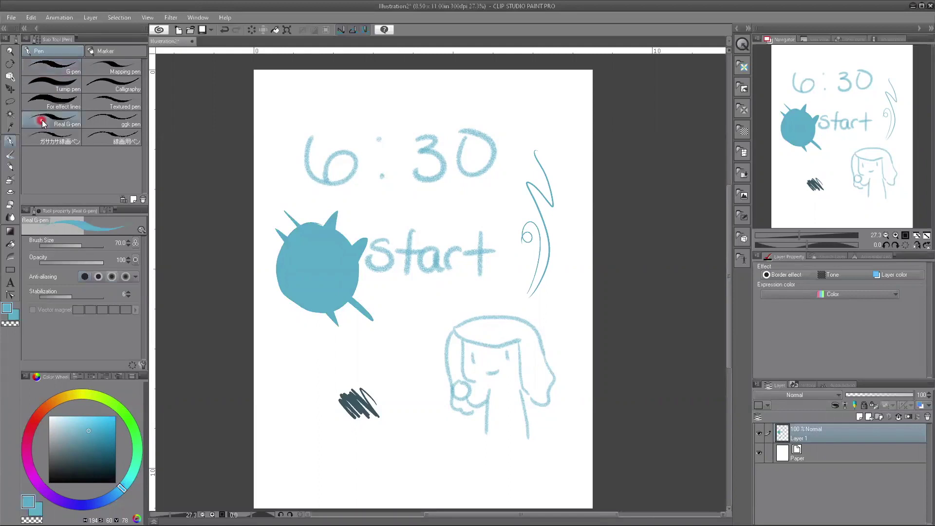
pyautogui.moveTo(508, 208); pyautogui.dragTo(506, 252)
pyautogui.scroll(1, 497, 214)
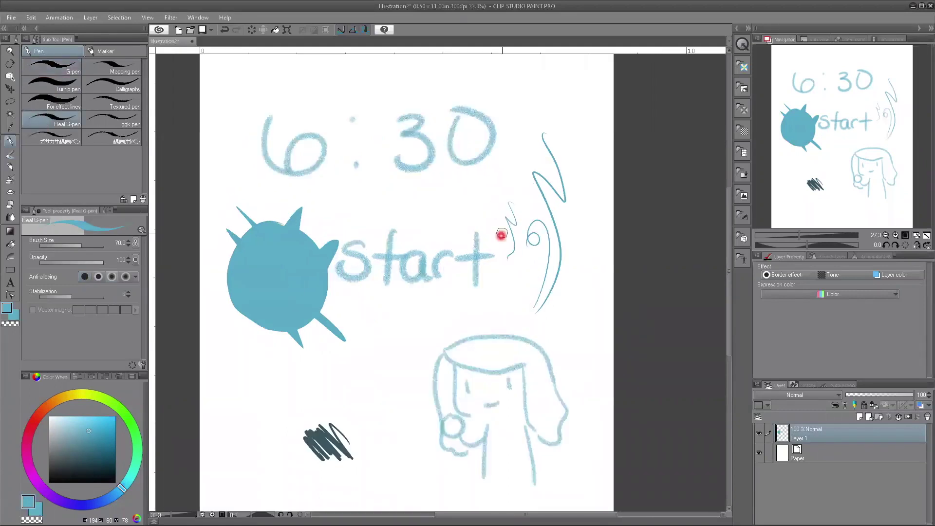
pyautogui.scroll(1, 501, 235)
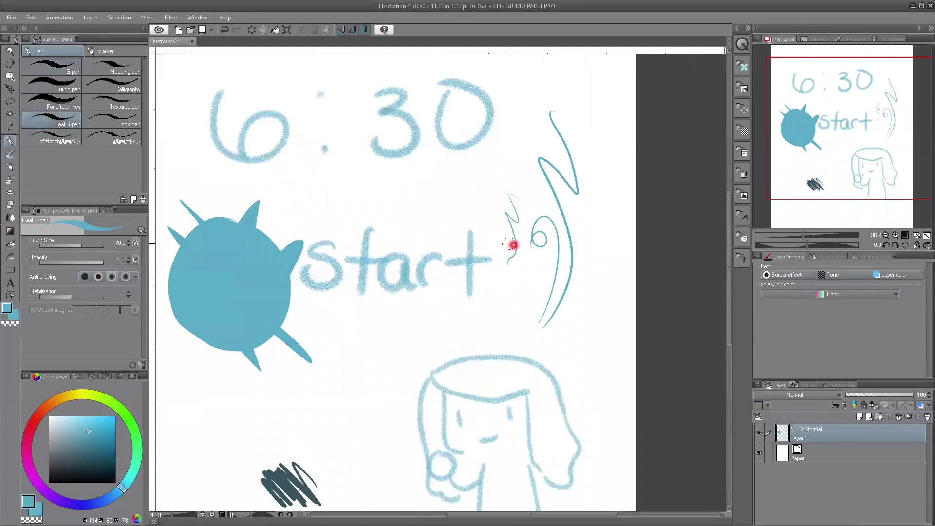
pyautogui.scroll(6, 512, 245)
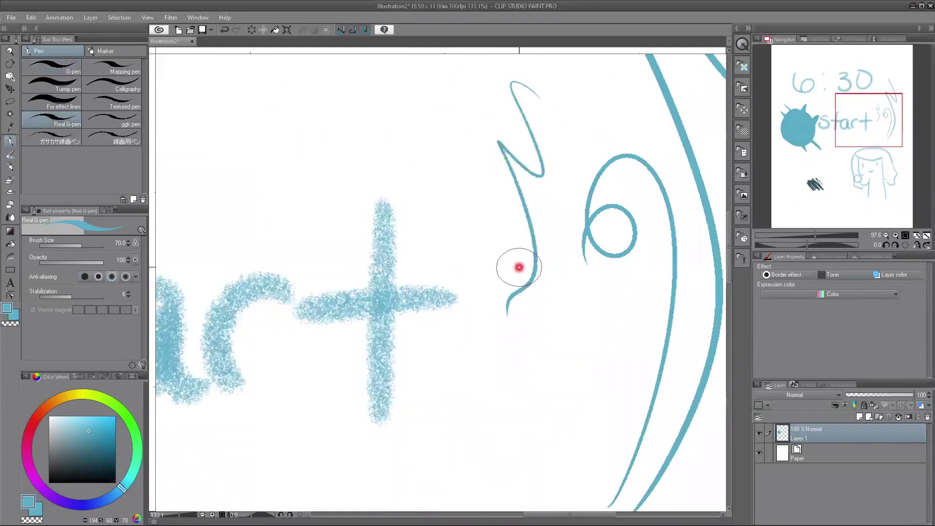
pyautogui.scroll(4, 519, 267)
pyautogui.moveTo(456, 199)
pyautogui.mouseDown()
pyautogui.moveTo(443, 233)
pyautogui.moveTo(441, 361)
pyautogui.mouseUp()
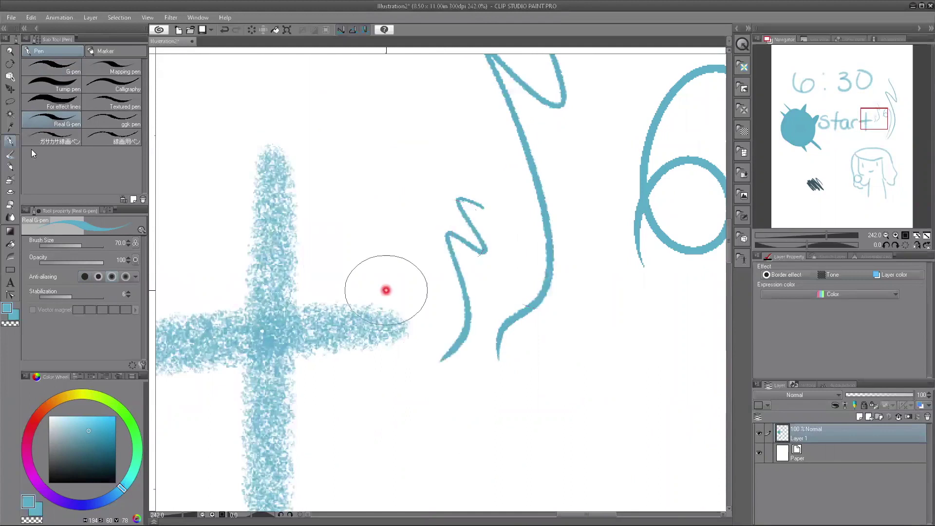
# Draw a test stroke each with the 線画用ペン and ガサガサ線画ペン pens beside the final "t" of "start".
pyautogui.click(113, 139)
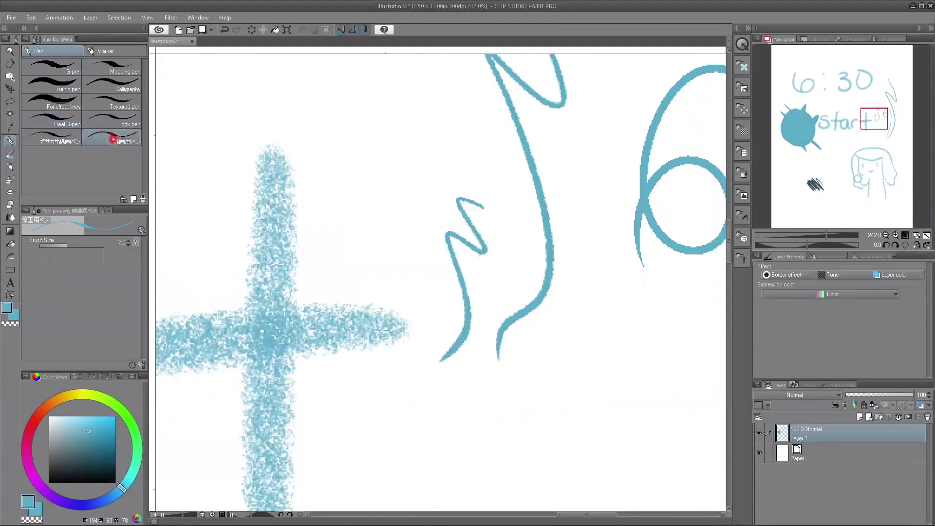
pyautogui.moveTo(376, 178); pyautogui.dragTo(323, 266)
pyautogui.click(54, 137)
pyautogui.moveTo(363, 146)
pyautogui.mouseDown()
pyautogui.moveTo(334, 146)
pyautogui.moveTo(344, 224)
pyautogui.mouseUp()
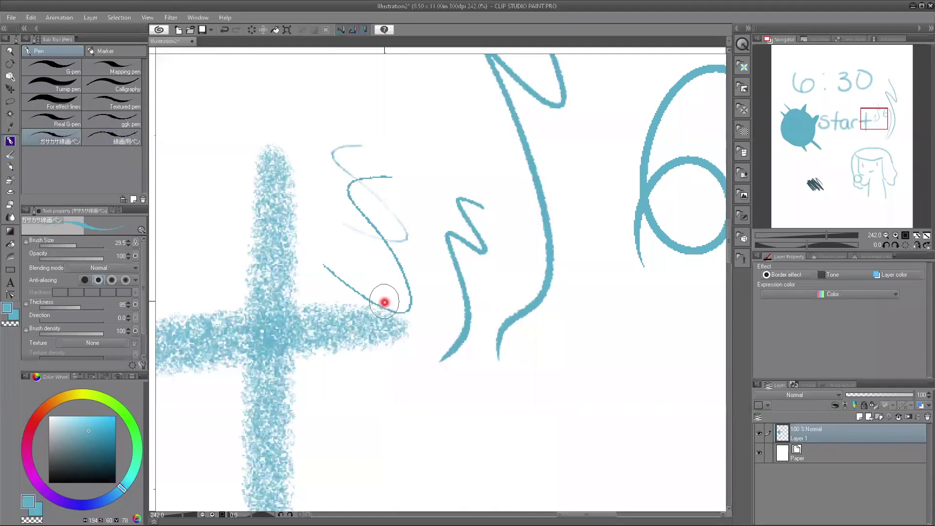
# Examine the Brush tool's Watercolor group with Dense watercolor, and cycle through the Airbrush and Decoration tools.
pyautogui.scroll(-1, 366, 290)
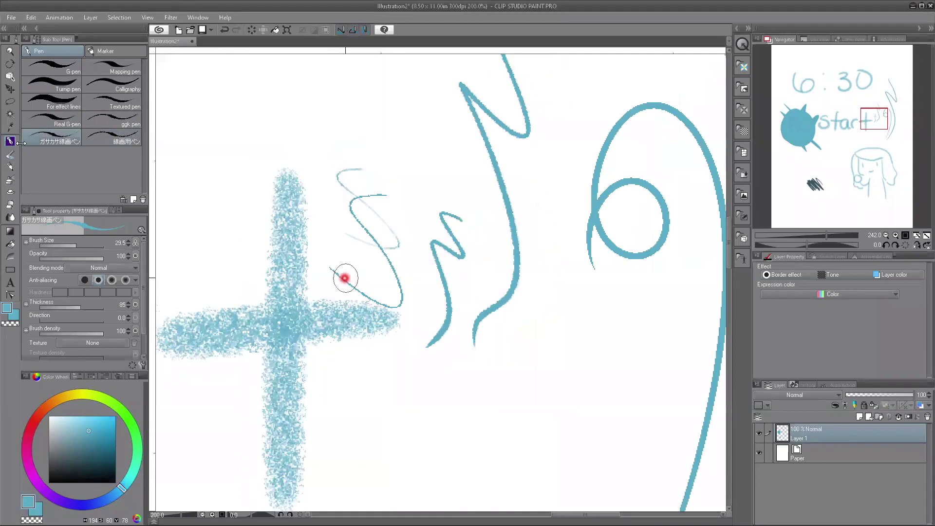
pyautogui.scroll(-2, 341, 287)
pyautogui.click(10, 155)
pyautogui.click(37, 51)
pyautogui.click(41, 93)
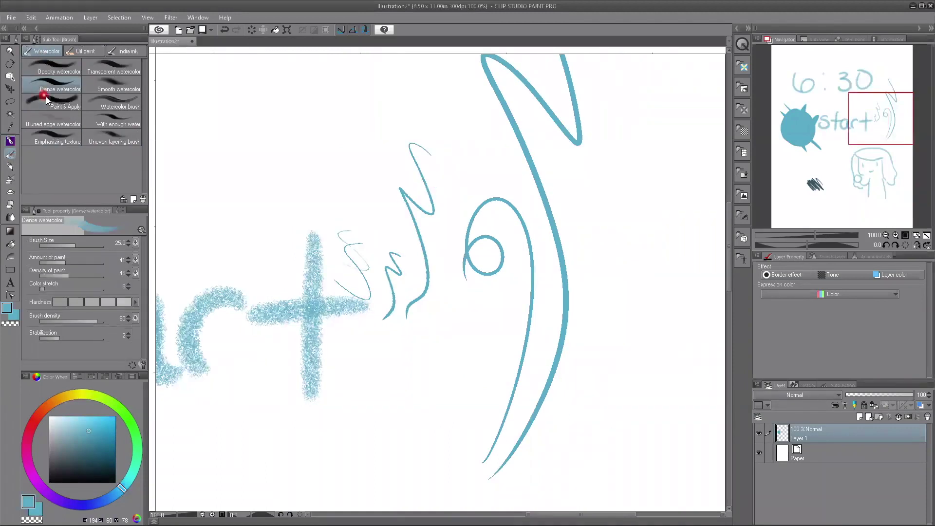
pyautogui.press('b')
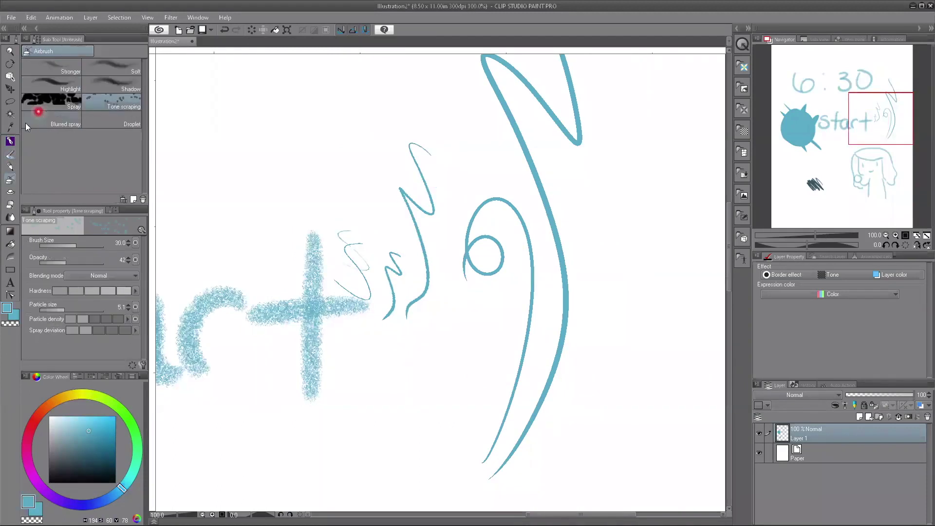
pyautogui.click(22, 145)
pyautogui.press('b')
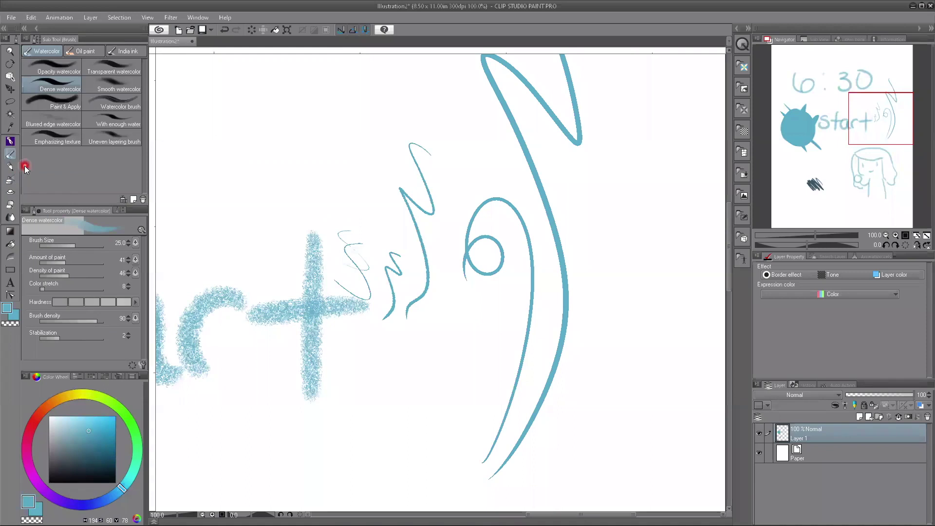
pyautogui.press('b')
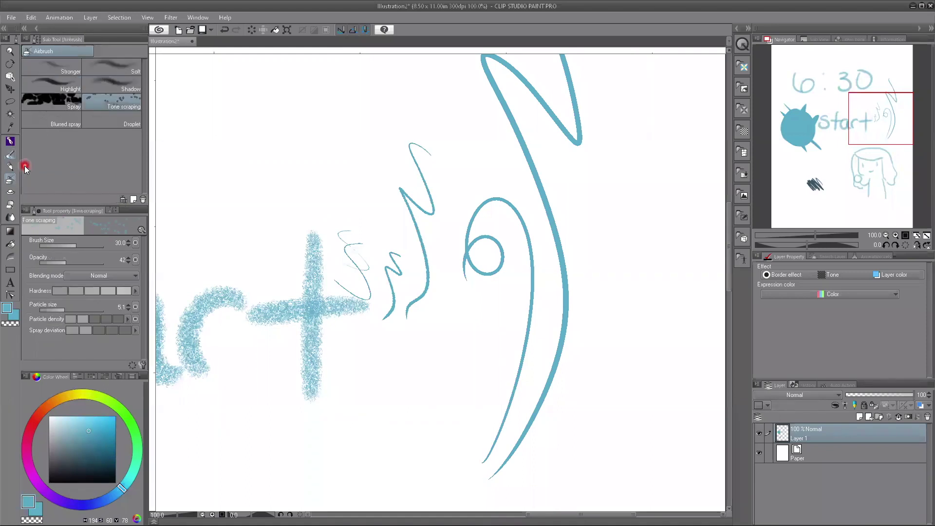
pyautogui.press('b')
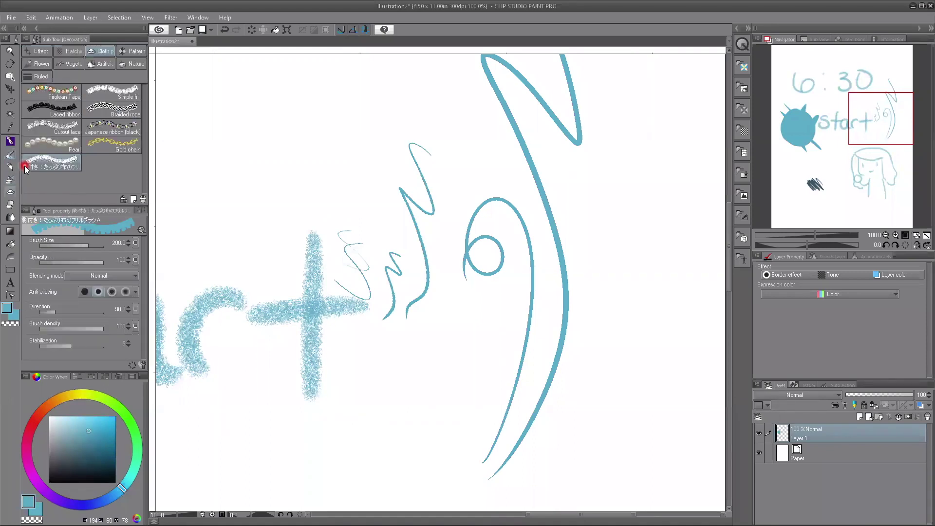
# Cycle from the Pencil tool to the Pen tool and draw a thin zigzag with ガサガサ線画ペン above the word "start".
pyautogui.press('p')
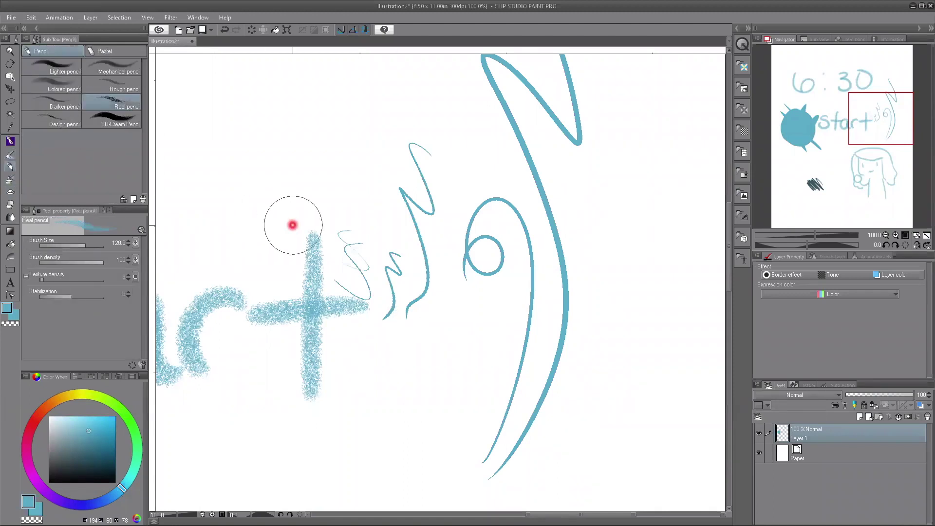
pyautogui.press('p')
pyautogui.moveTo(242, 183)
pyautogui.mouseDown()
pyautogui.moveTo(269, 205)
pyautogui.moveTo(238, 251)
pyautogui.mouseUp()
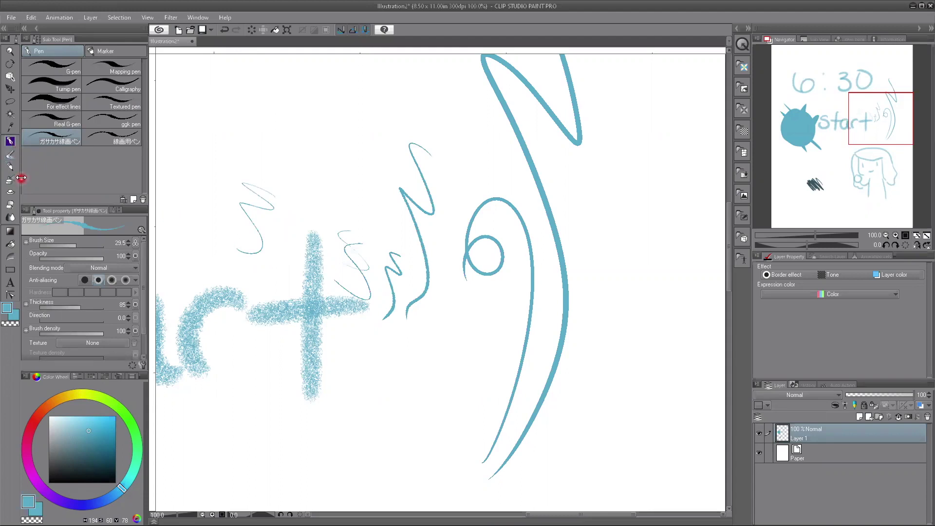
# Paint overlapping test strokes above the end of "start" with the Opacity watercolor, Dense watercolor and Watercolor brush sub tools.
pyautogui.click(9, 154)
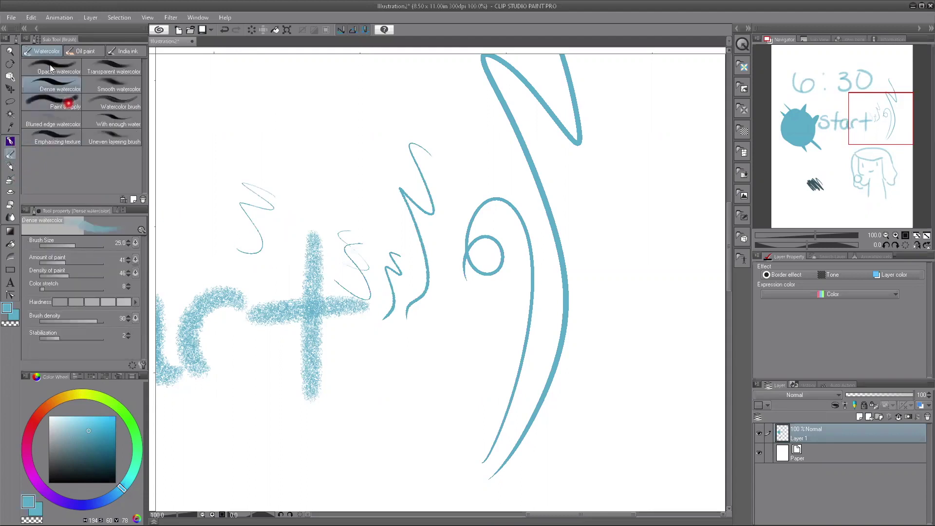
pyautogui.click(61, 73)
pyautogui.moveTo(213, 117)
pyautogui.mouseDown()
pyautogui.moveTo(215, 148)
pyautogui.moveTo(243, 208)
pyautogui.moveTo(204, 220)
pyautogui.moveTo(251, 284)
pyautogui.mouseUp()
pyautogui.click(53, 85)
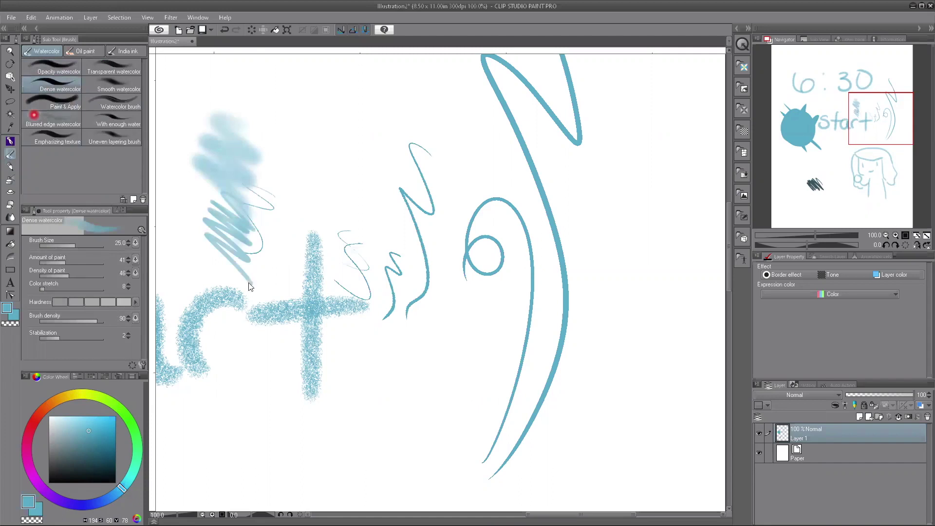
pyautogui.click(112, 103)
pyautogui.moveTo(236, 185); pyautogui.dragTo(272, 297)
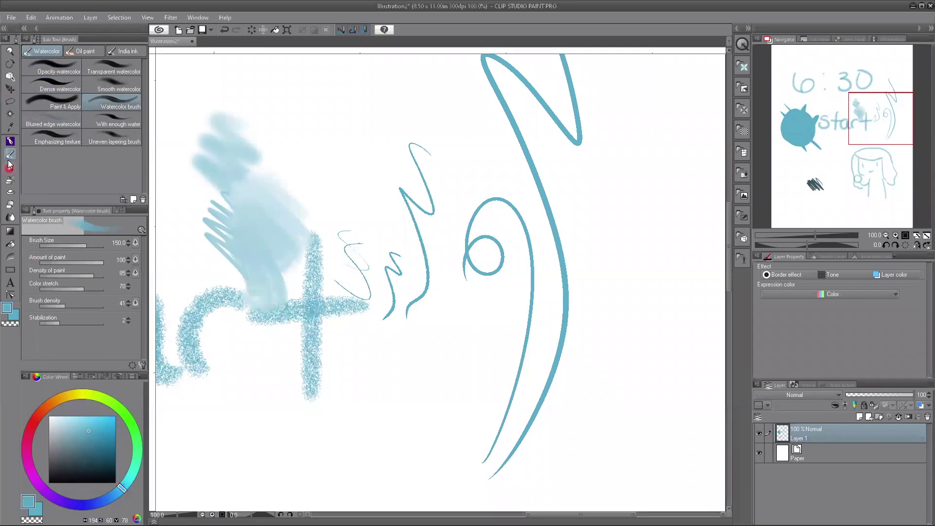
# Set the Watercolor brush's density of paint to 36 and color stretch to 14, testing it with strokes over the painted patch.
pyautogui.click(73, 268)
pyautogui.click(64, 280)
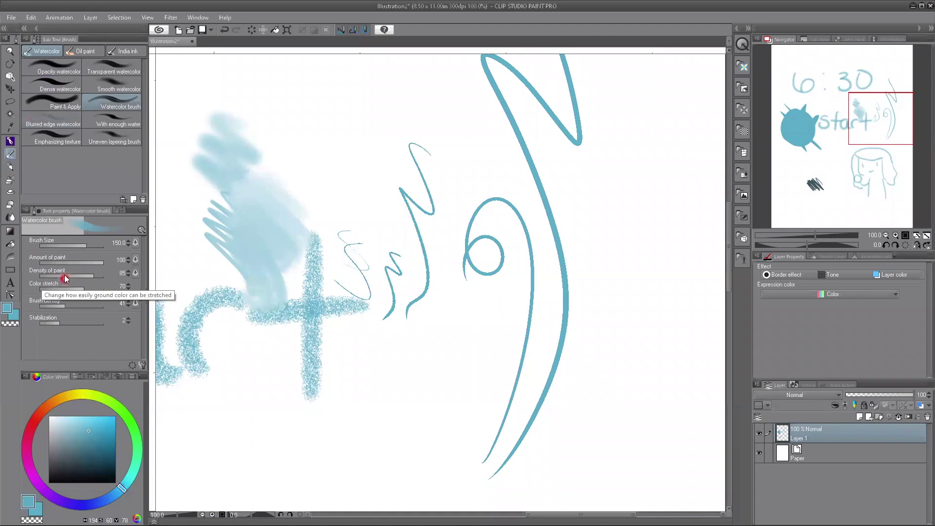
pyautogui.click(81, 293)
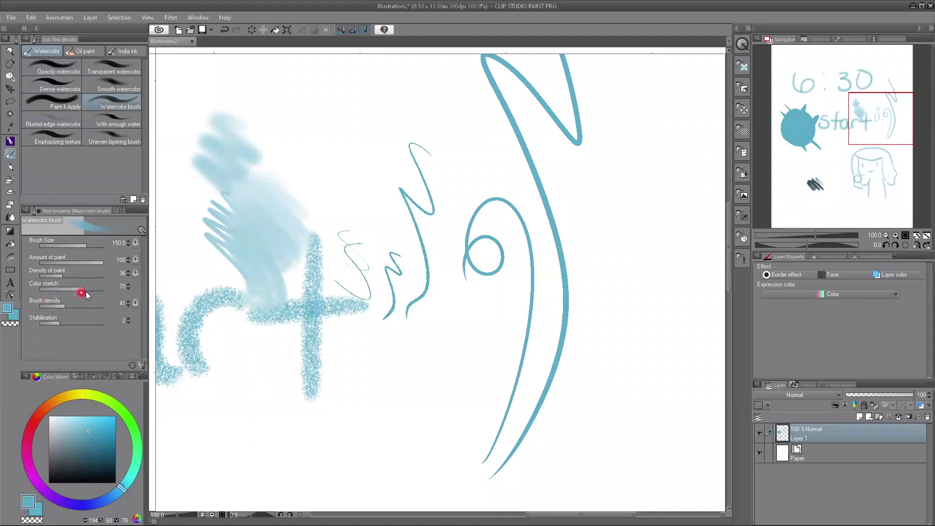
pyautogui.click(66, 291)
pyautogui.moveTo(268, 230)
pyautogui.mouseDown()
pyautogui.moveTo(285, 216)
pyautogui.moveTo(316, 110)
pyautogui.mouseUp()
pyautogui.click(51, 287)
pyautogui.click(288, 158)
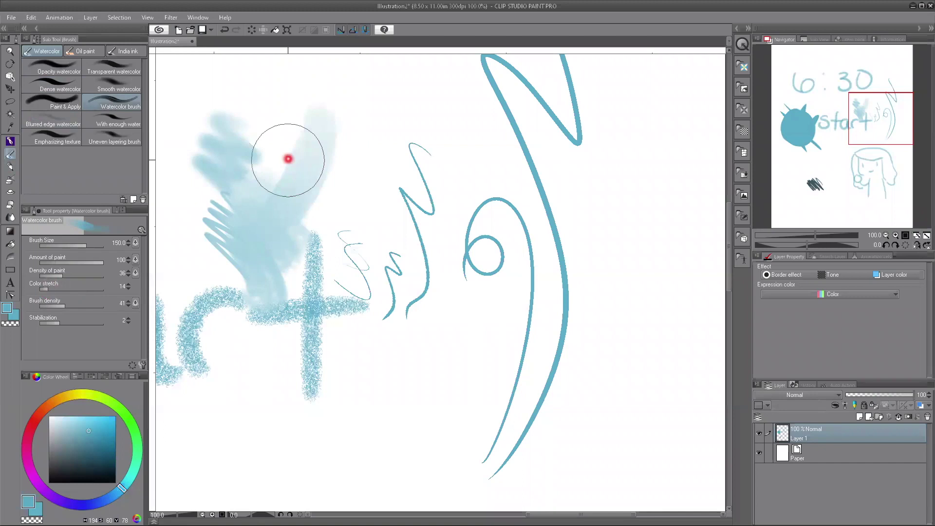
pyautogui.scroll(-3, 288, 158)
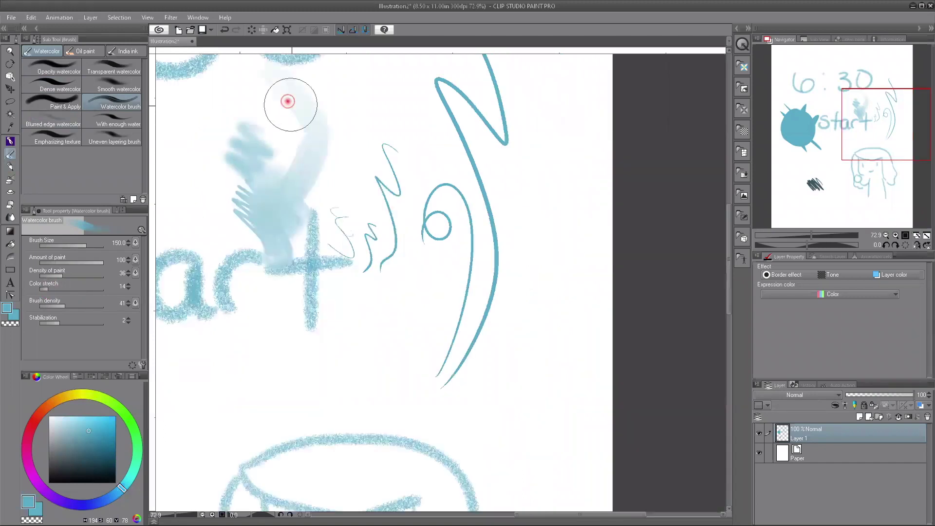
pyautogui.click(37, 341)
pyautogui.click(35, 326)
pyautogui.click(55, 326)
pyautogui.click(43, 318)
pyautogui.click(26, 236)
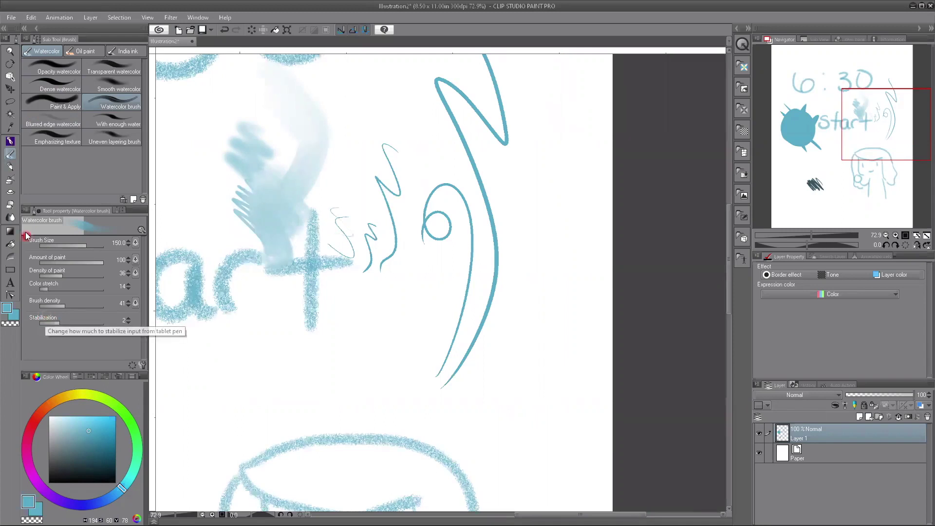
# Draw a zigzag below the end of "start" with the G-pen in dark teal (H 194, S 70, V 37).
pyautogui.click(10, 141)
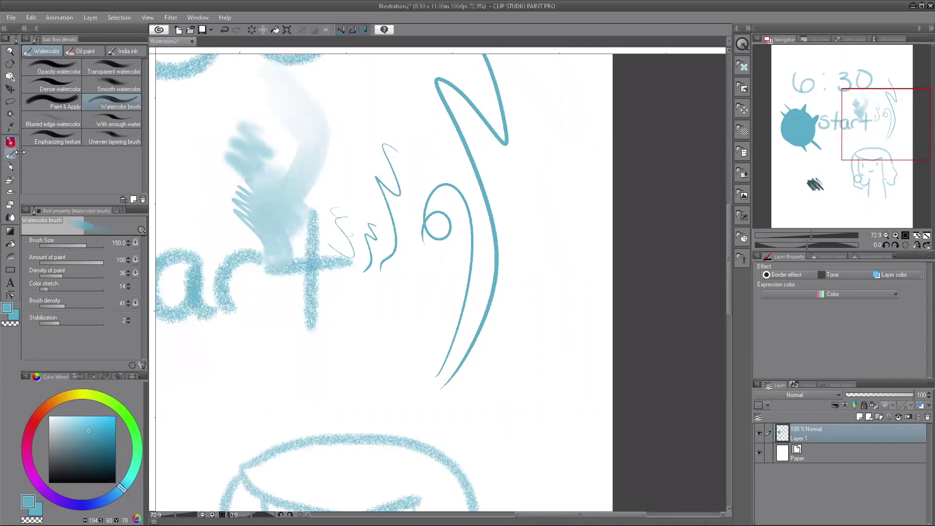
pyautogui.press('p')
pyautogui.click(95, 458)
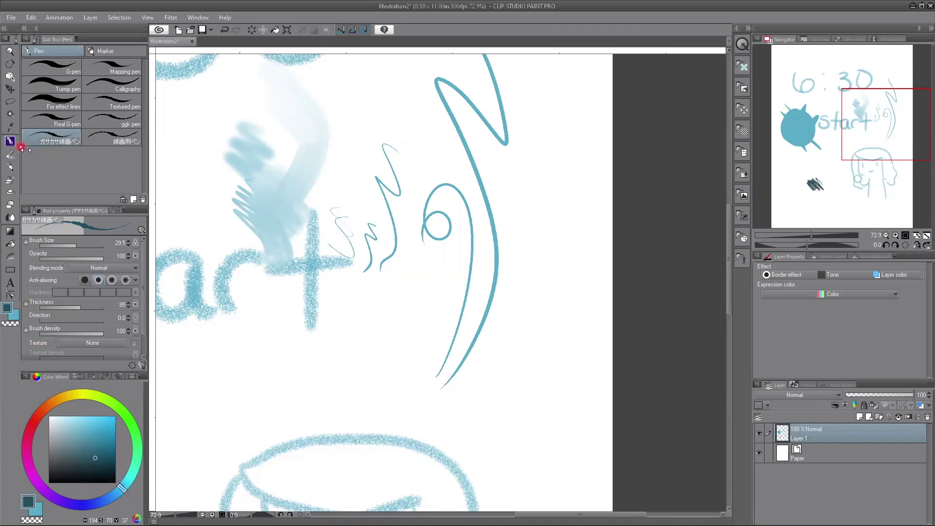
pyautogui.click(52, 71)
pyautogui.moveTo(54, 297)
pyautogui.mouseDown()
pyautogui.moveTo(46, 298)
pyautogui.moveTo(59, 297)
pyautogui.mouseUp()
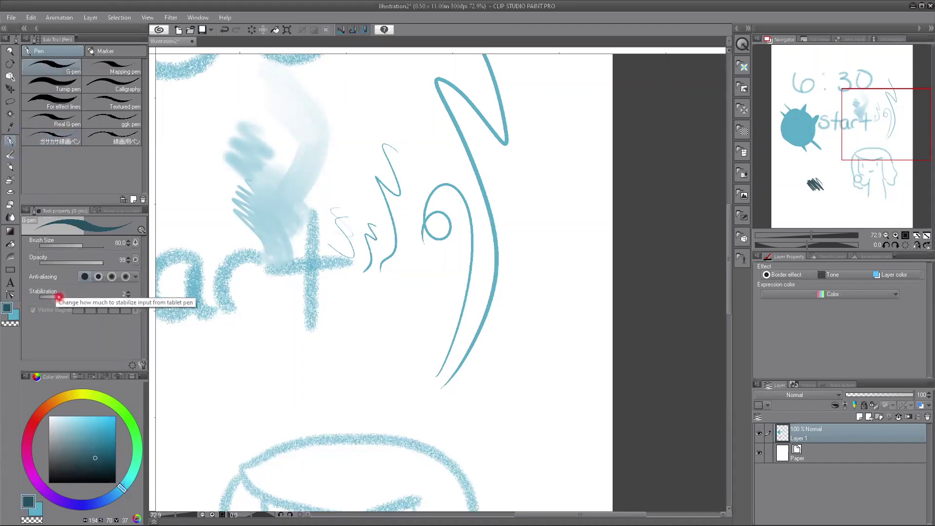
pyautogui.moveTo(284, 332); pyautogui.dragTo(217, 408)
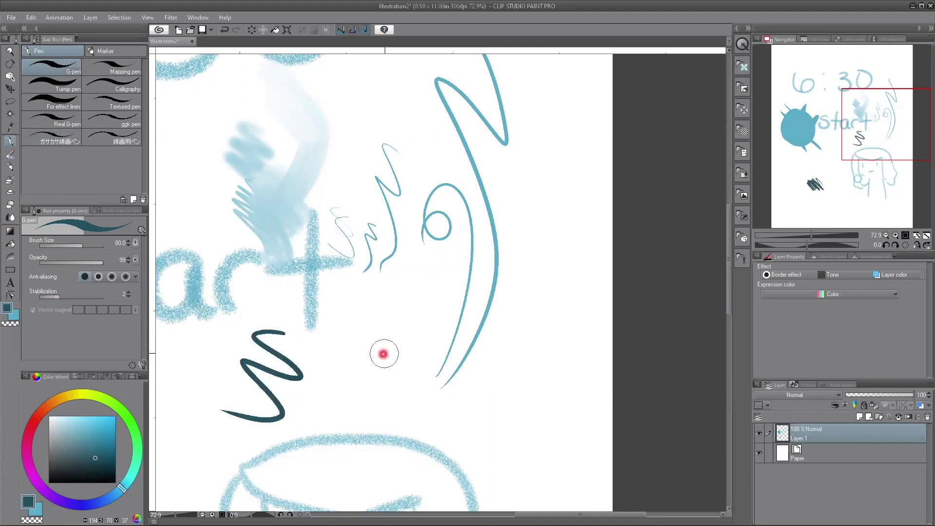
# Draw a few thin vertical G-pen test lines beside the dark zigzag.
pyautogui.moveTo(398, 328); pyautogui.dragTo(406, 398)
pyautogui.moveTo(393, 363); pyautogui.dragTo(399, 420)
pyautogui.moveTo(379, 332); pyautogui.dragTo(383, 420)
pyautogui.moveTo(357, 337); pyautogui.dragTo(350, 421)
# Set the G-pen's stabilization to 71 and draw vertical test lines toward the page's right edge for comparison.
pyautogui.click(59, 298)
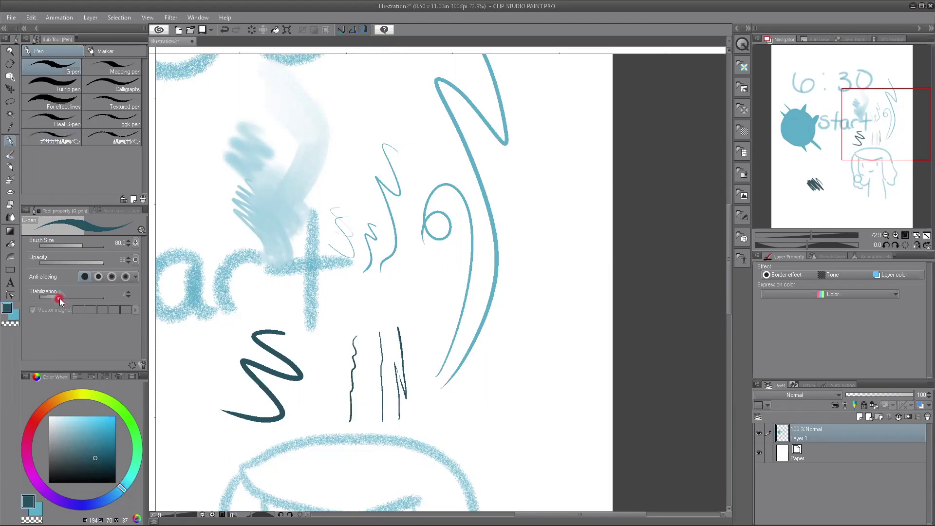
pyautogui.moveTo(90, 296); pyautogui.dragTo(96, 296)
pyautogui.click(429, 318)
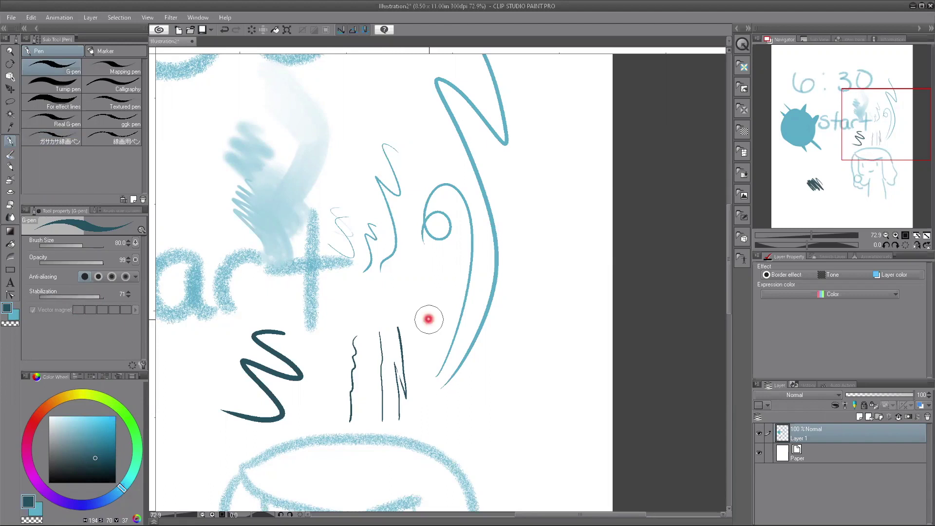
pyautogui.moveTo(433, 316); pyautogui.dragTo(438, 374)
pyautogui.moveTo(514, 287); pyautogui.dragTo(516, 479)
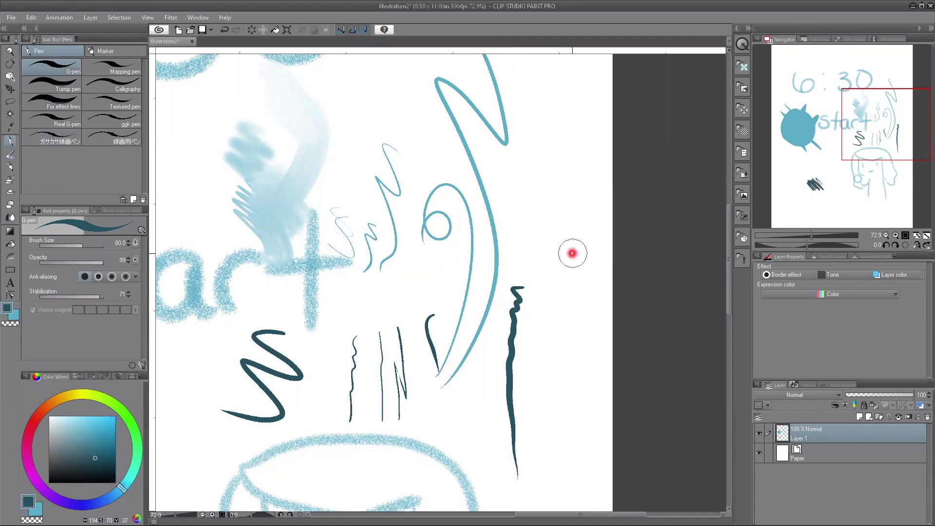
pyautogui.moveTo(573, 243); pyautogui.dragTo(565, 437)
pyautogui.moveTo(562, 281)
pyautogui.mouseDown()
pyautogui.moveTo(556, 378)
pyautogui.moveTo(558, 299)
pyautogui.mouseUp()
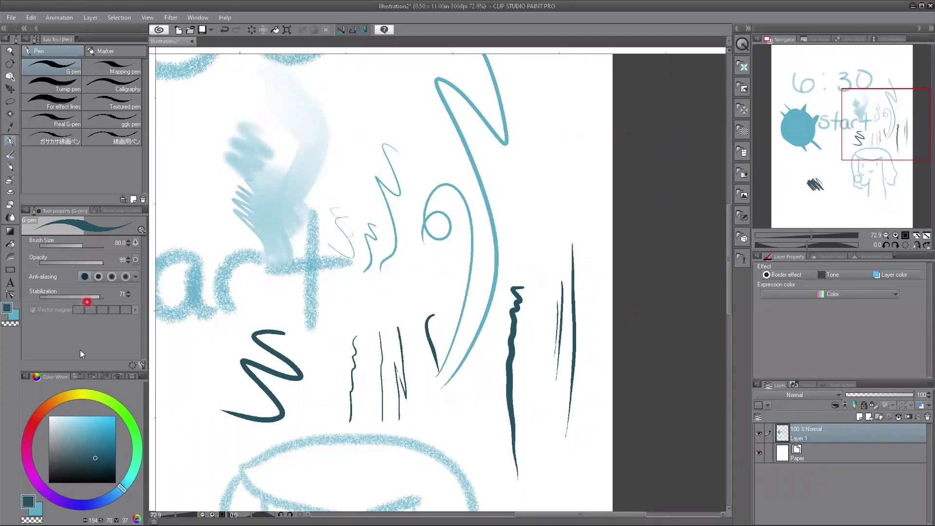
# Reset the G-pen sub tool to its initial settings.
pyautogui.click(131, 365)
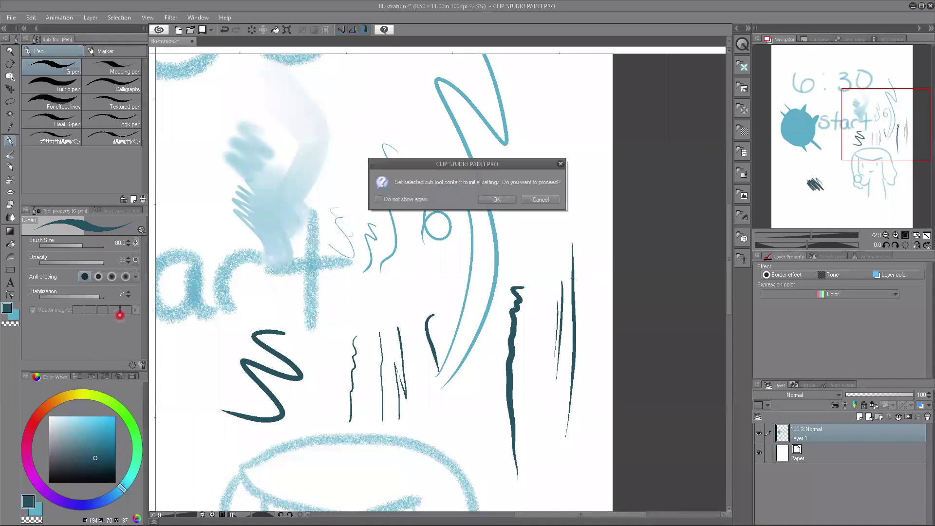
pyautogui.click(495, 200)
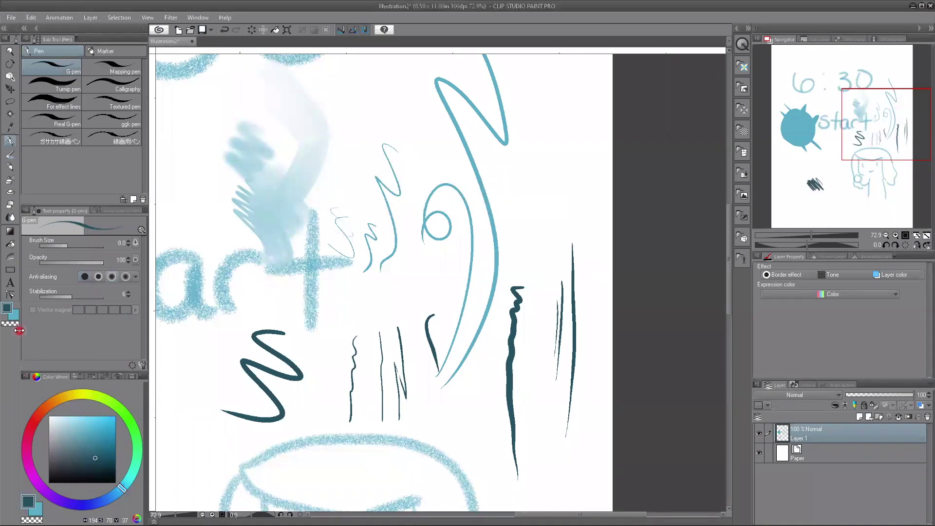
# Draw test zigzags with the Real pencil above the final "t" of "start" and above the dark G-pen zigzag.
pyautogui.click(12, 169)
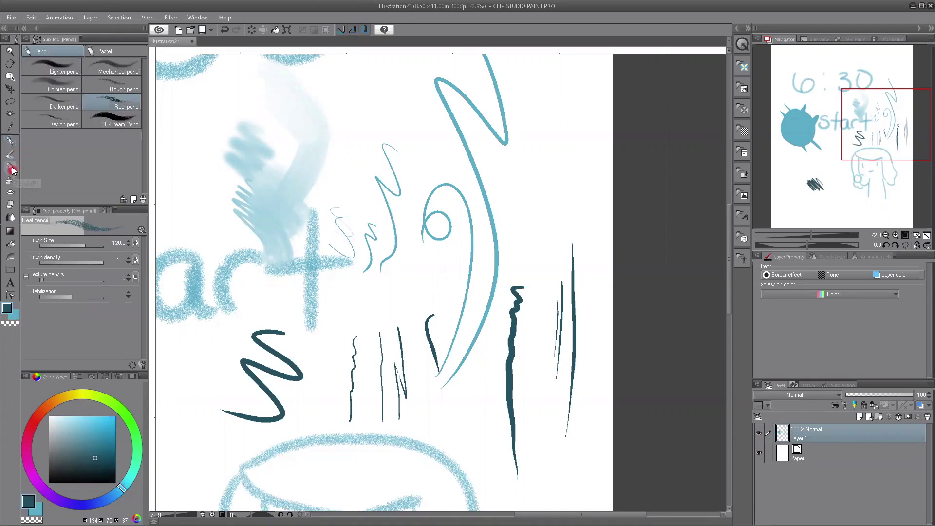
pyautogui.moveTo(355, 146)
pyautogui.mouseDown()
pyautogui.moveTo(347, 214)
pyautogui.moveTo(303, 208)
pyautogui.mouseUp()
pyautogui.moveTo(281, 313); pyautogui.dragTo(236, 330)
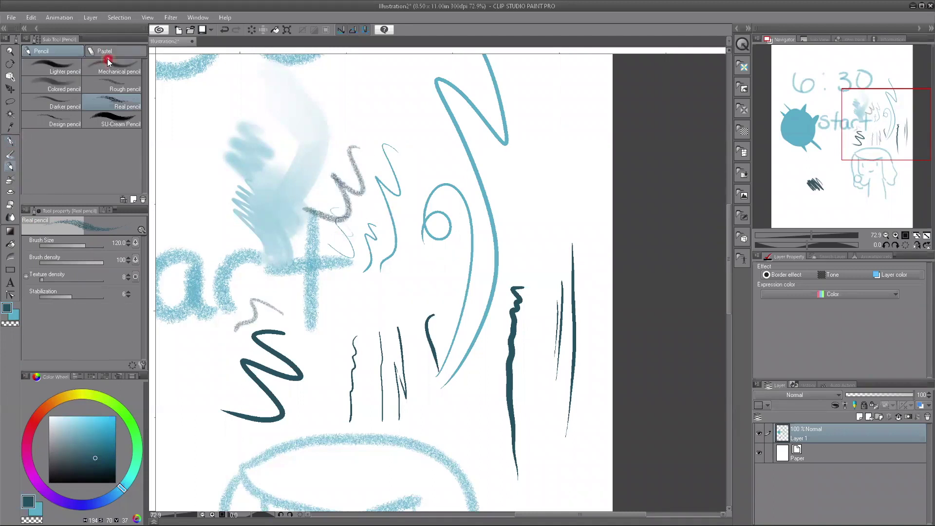
# Scribble a textured dark patch with the Crayon pastel beside the watercolor strokes above "start".
pyautogui.click(91, 54)
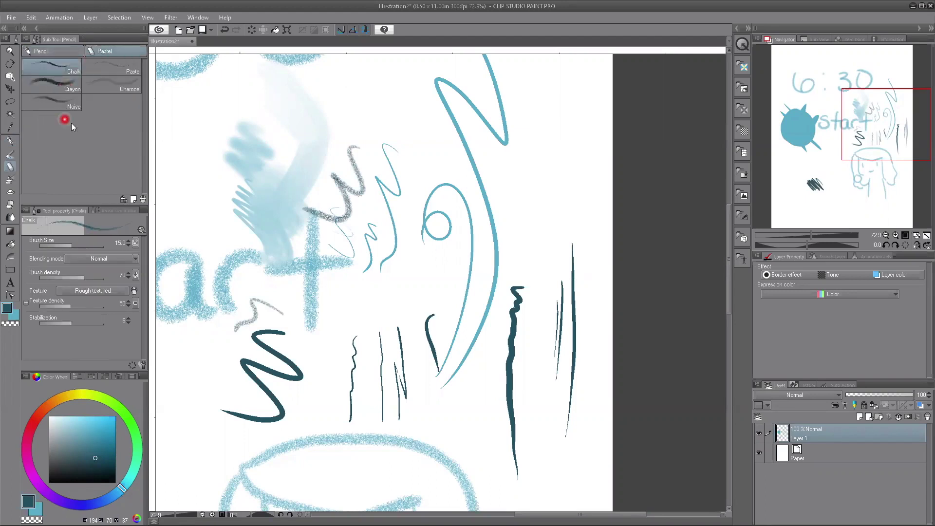
pyautogui.click(49, 85)
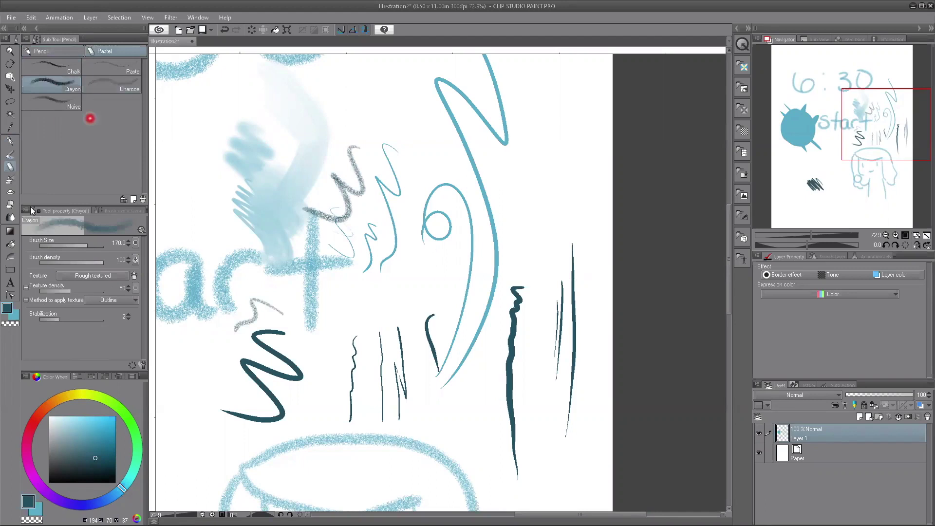
pyautogui.moveTo(181, 129); pyautogui.dragTo(187, 219)
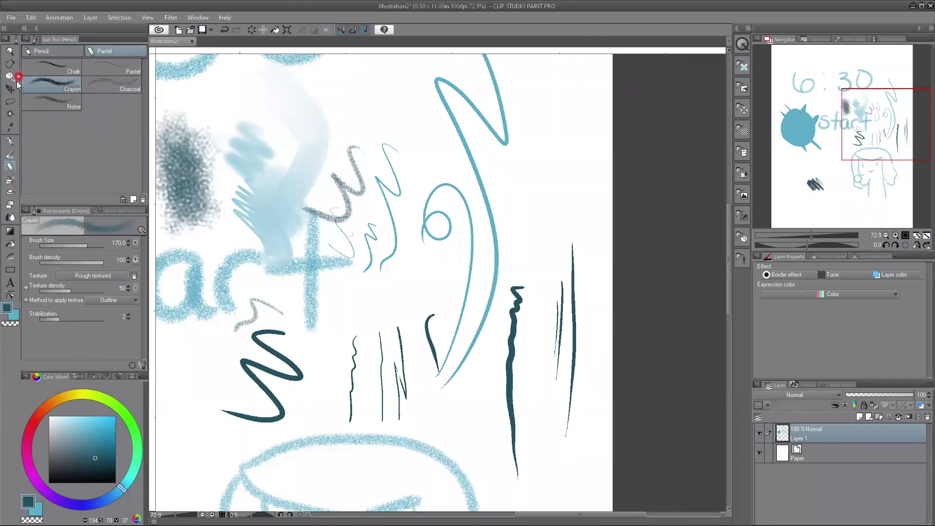
# Spray a trail of dots over the thin pen zigzags with the Tone scraping airbrush.
pyautogui.click(14, 180)
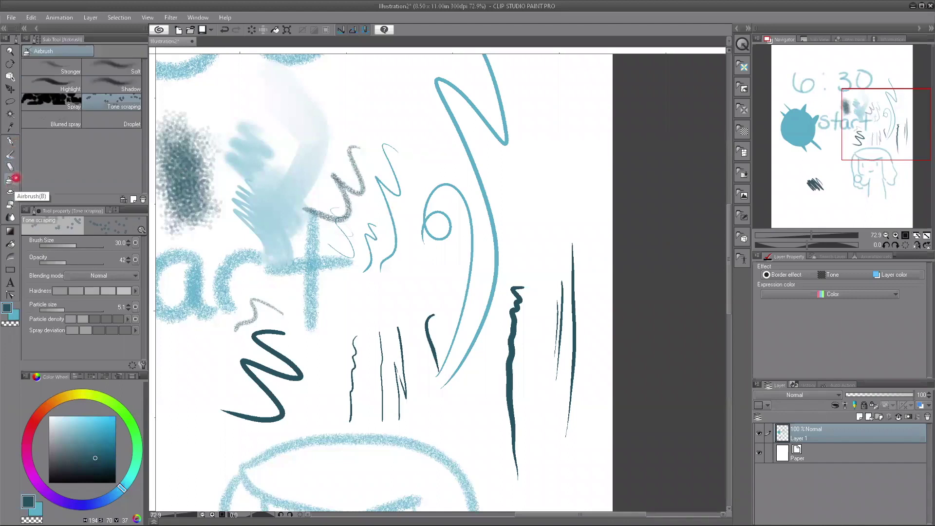
pyautogui.moveTo(355, 167)
pyautogui.mouseDown()
pyautogui.moveTo(387, 184)
pyautogui.moveTo(382, 261)
pyautogui.mouseUp()
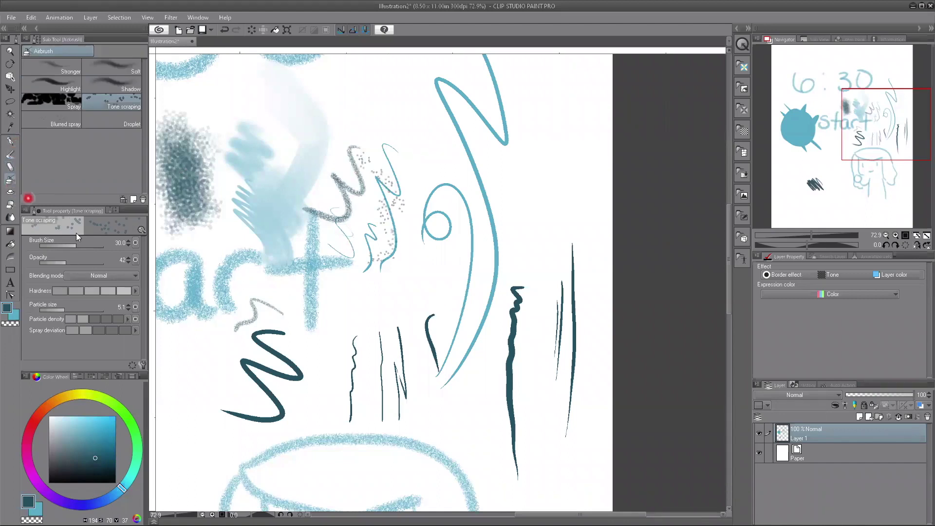
# Draw bands of parallel lines over the pen and pencil zigzags with the Diagonal line hatching decoration brush.
pyautogui.click(10, 194)
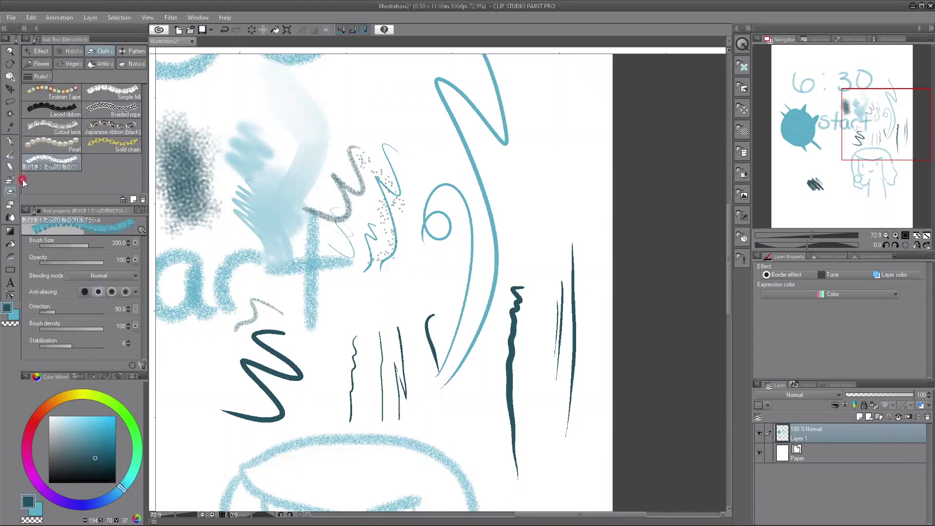
pyautogui.click(38, 52)
pyautogui.click(55, 52)
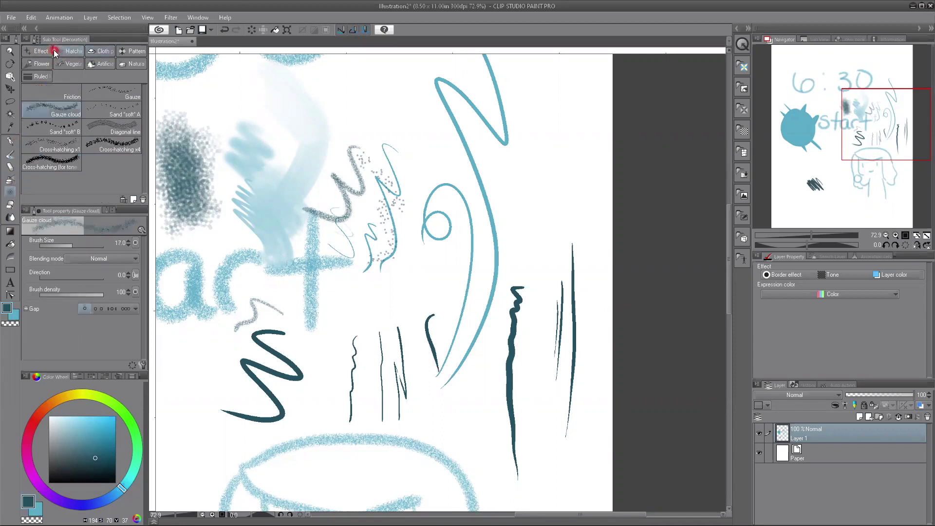
pyautogui.click(86, 117)
pyautogui.click(111, 128)
pyautogui.moveTo(397, 98); pyautogui.dragTo(424, 241)
pyautogui.moveTo(361, 102); pyautogui.dragTo(367, 213)
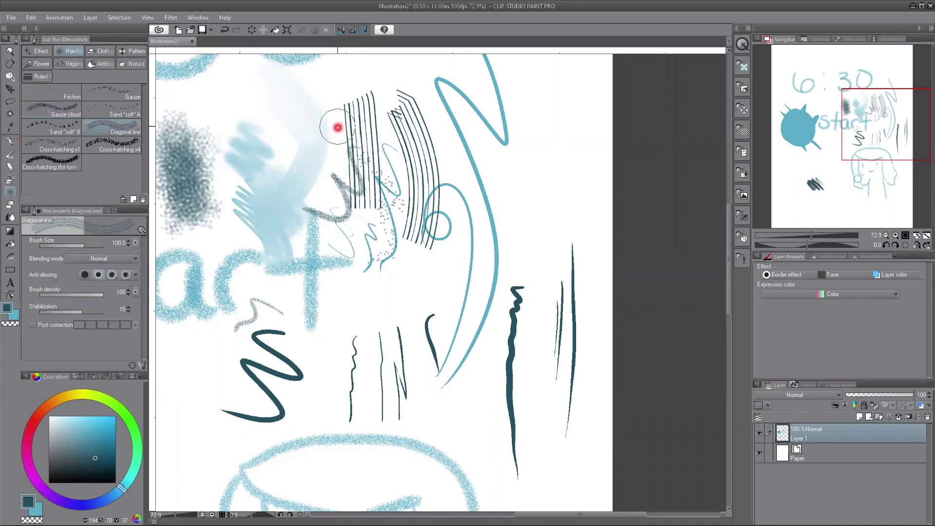
pyautogui.moveTo(338, 128); pyautogui.dragTo(330, 252)
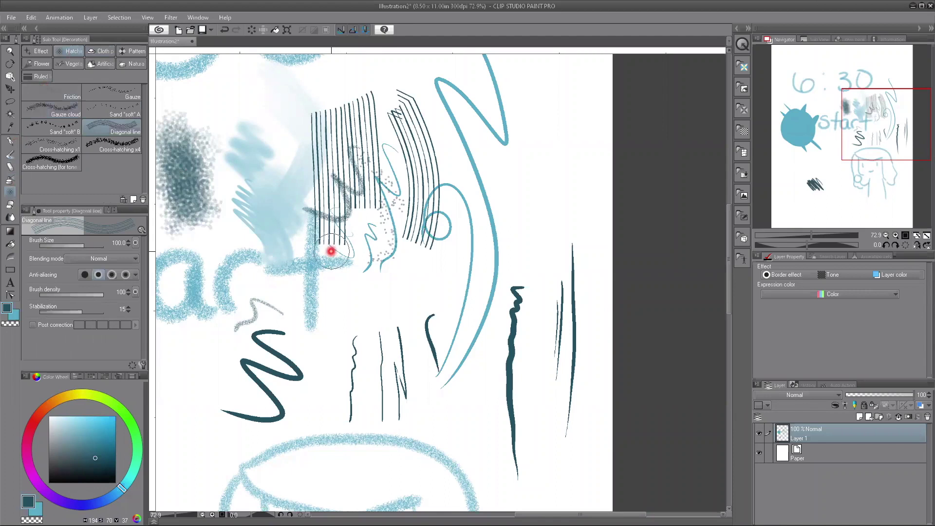
# Scribble a patch with the Cross-hatching x4 decoration brush below and to the right of the spiky circle.
pyautogui.scroll(-1, 258, 250)
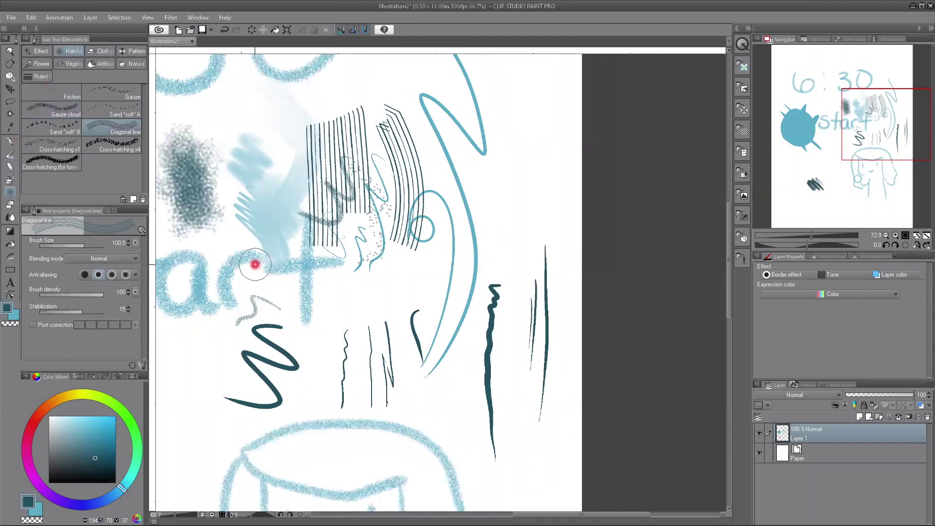
pyautogui.scroll(-1, 255, 264)
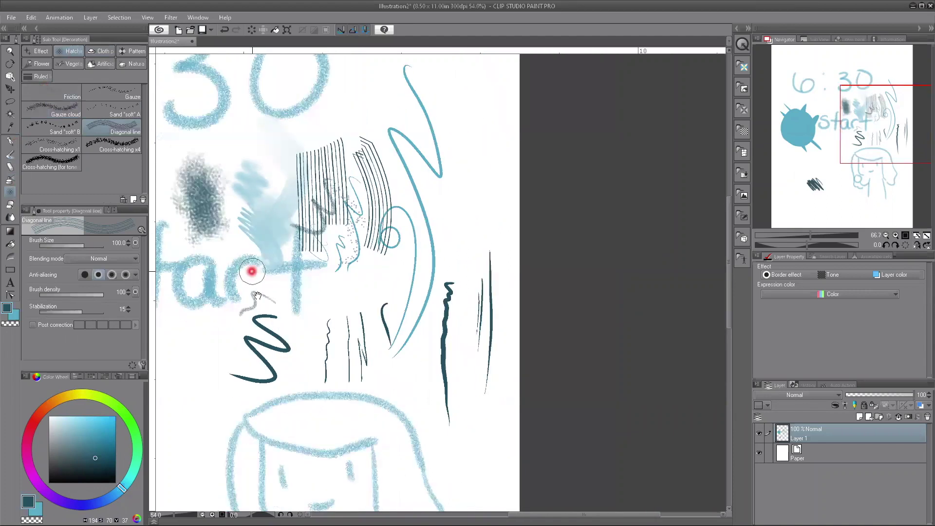
pyautogui.scroll(-2, 248, 275)
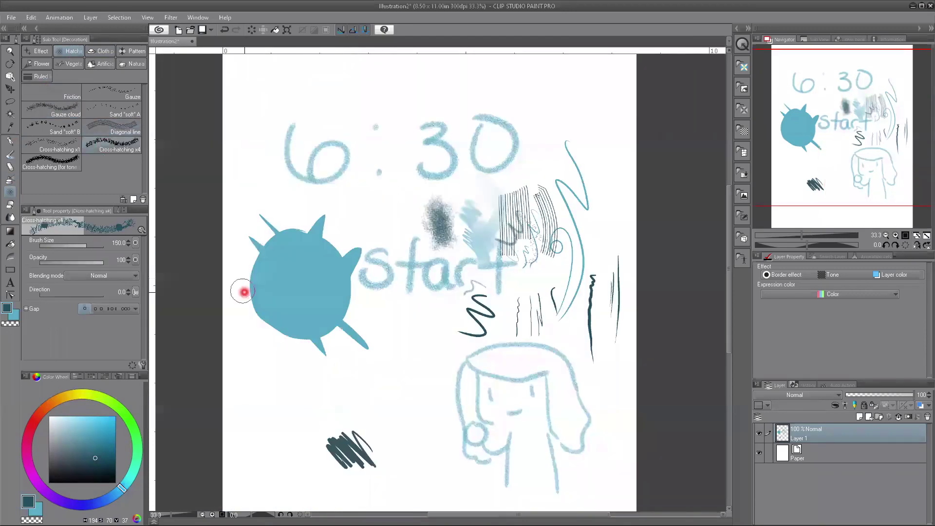
pyautogui.moveTo(407, 349)
pyautogui.mouseDown()
pyautogui.moveTo(387, 376)
pyautogui.moveTo(368, 376)
pyautogui.mouseUp()
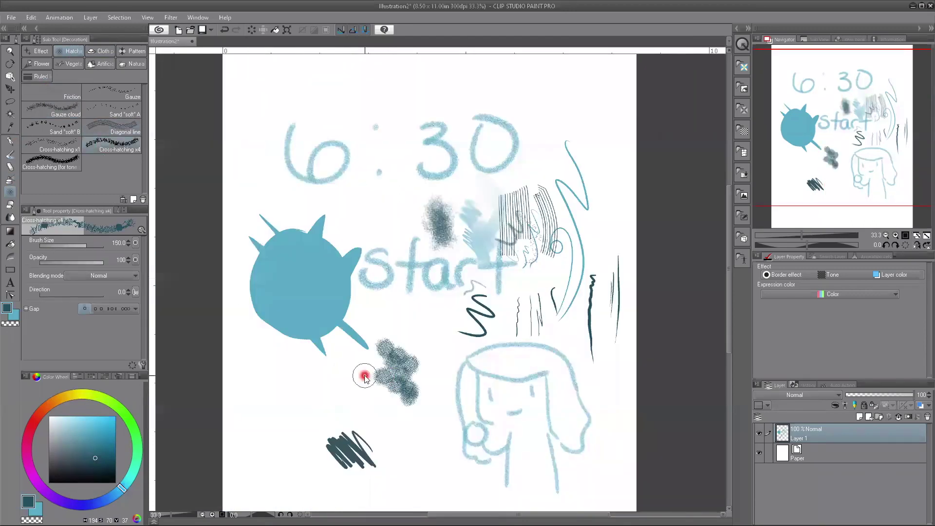
# Paint a large frill band across the "6:30" text with the Simple frill clothing decoration brush.
pyautogui.click(100, 51)
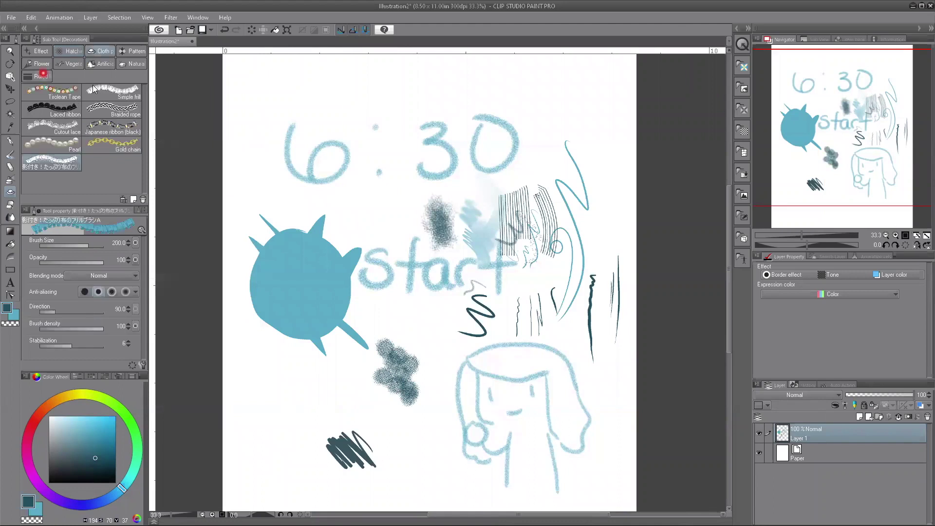
pyautogui.click(92, 85)
pyautogui.moveTo(417, 101); pyautogui.dragTo(250, 94)
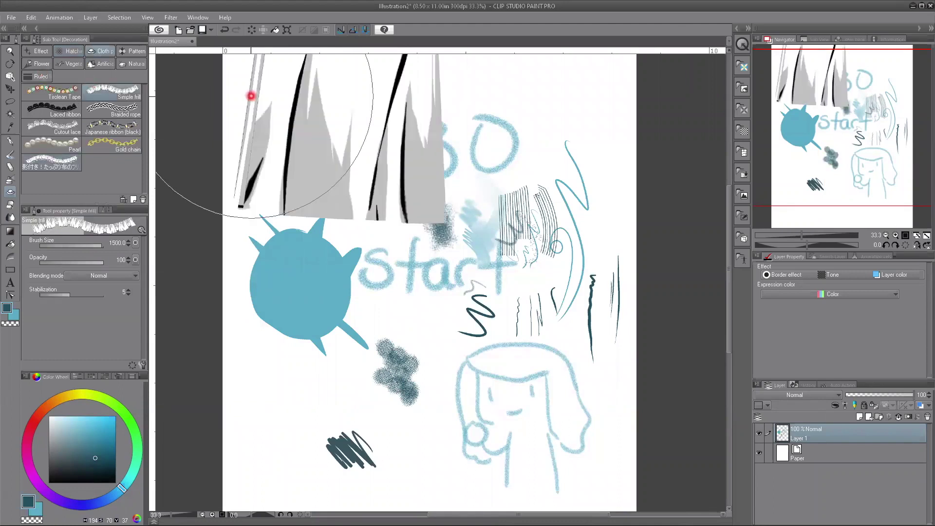
# Undo the oversized frill band and paint a smaller one above the "6" with the Simple frill brush at size 300.
pyautogui.hotkey('ctrl', 'z')
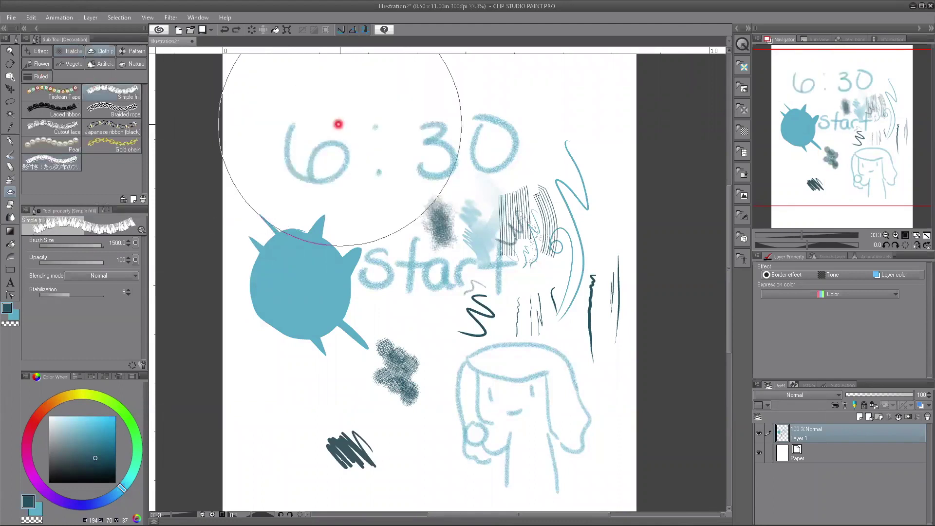
pyautogui.press('[')
pyautogui.press('[')
pyautogui.press('[')
pyautogui.press('[')
pyautogui.press('[')
pyautogui.press('[')
pyautogui.press('[')
pyautogui.press('[')
pyautogui.moveTo(360, 101); pyautogui.dragTo(215, 95)
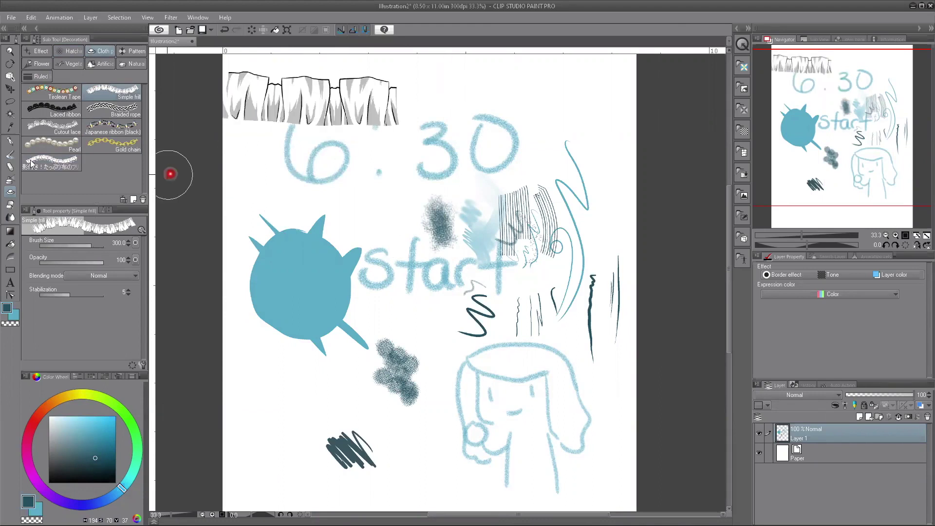
# Draw a Braided rope across the base of the "6" and a Bumpy ruled line below and left of the spiky circle.
pyautogui.click(95, 111)
pyautogui.moveTo(338, 172)
pyautogui.mouseDown()
pyautogui.moveTo(262, 169)
pyautogui.moveTo(179, 185)
pyautogui.mouseUp()
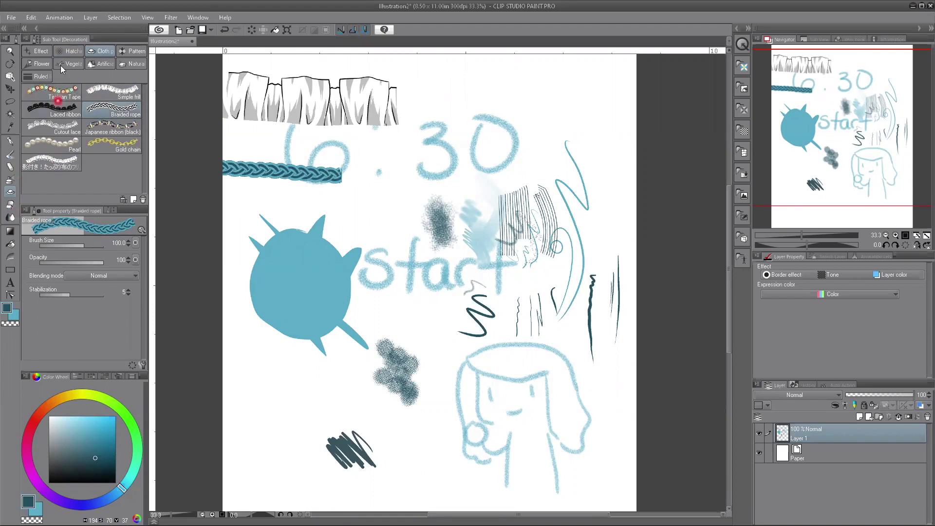
pyautogui.click(36, 76)
pyautogui.click(51, 128)
pyautogui.click(80, 197)
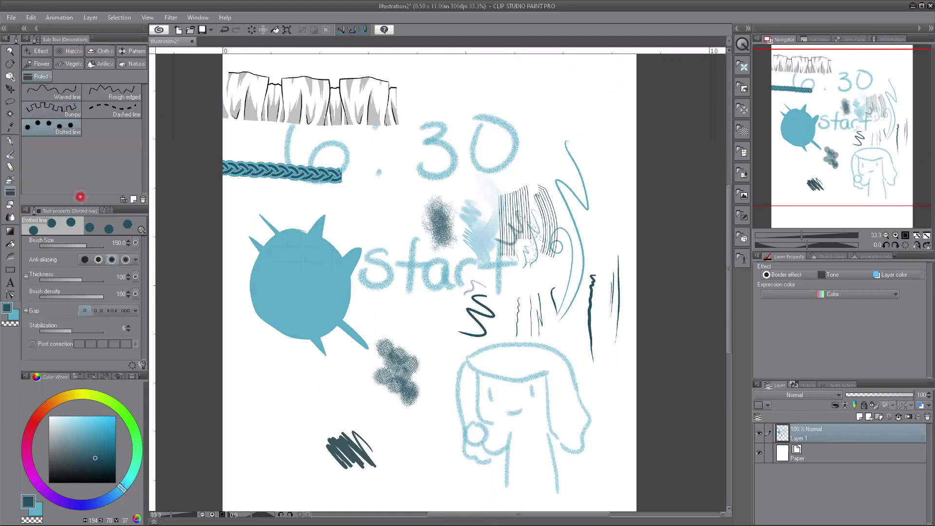
pyautogui.click(51, 108)
pyautogui.moveTo(292, 378); pyautogui.dragTo(200, 363)
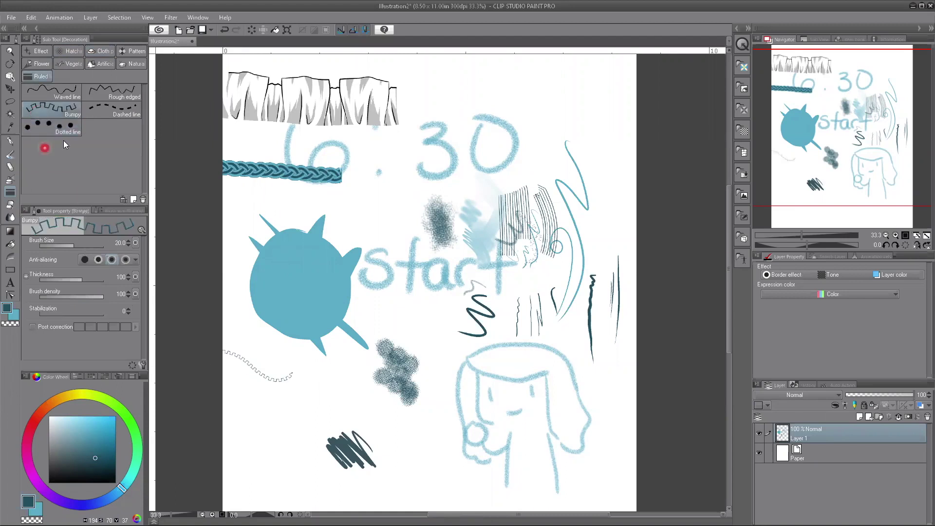
# Erase several crossing strokes from the lower part of the spiky circle with the Hard eraser.
pyautogui.click(29, 184)
pyautogui.click(21, 242)
pyautogui.click(12, 207)
pyautogui.click(68, 283)
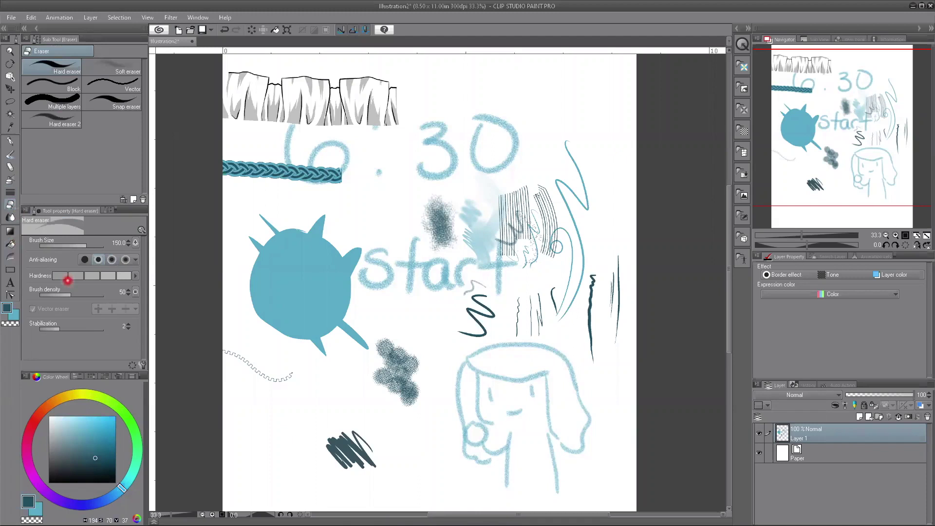
pyautogui.moveTo(273, 330)
pyautogui.mouseDown()
pyautogui.moveTo(273, 305)
pyautogui.moveTo(220, 281)
pyautogui.mouseUp()
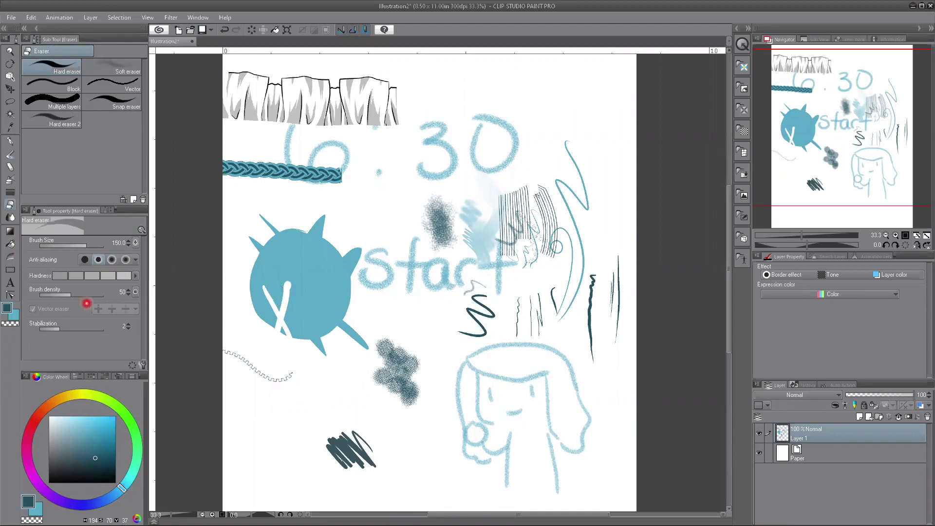
pyautogui.click(37, 512)
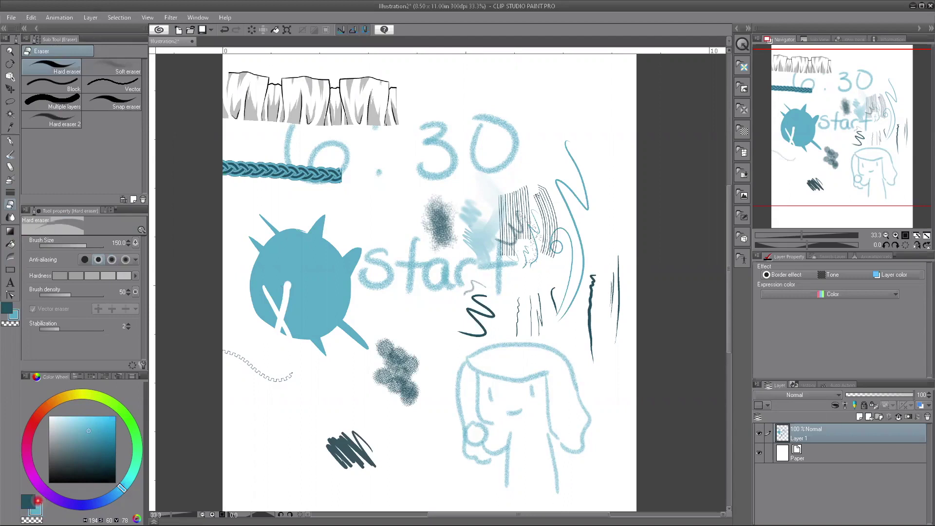
pyautogui.moveTo(300, 302); pyautogui.dragTo(303, 338)
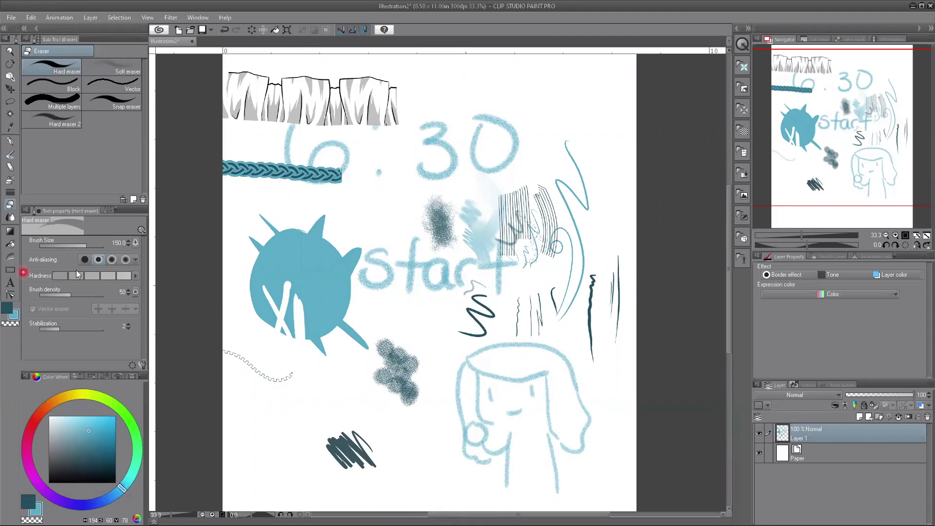
# Smudge the erased strokes with the Blend tool and apply a downward Foreground to transparent gradient over the canvas.
pyautogui.click(10, 218)
pyautogui.moveTo(273, 308); pyautogui.dragTo(251, 311)
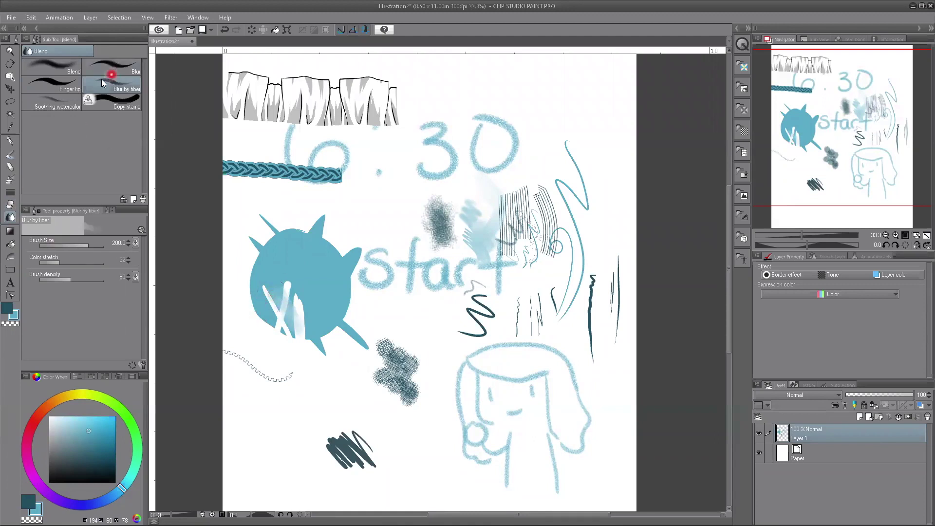
pyautogui.click(10, 231)
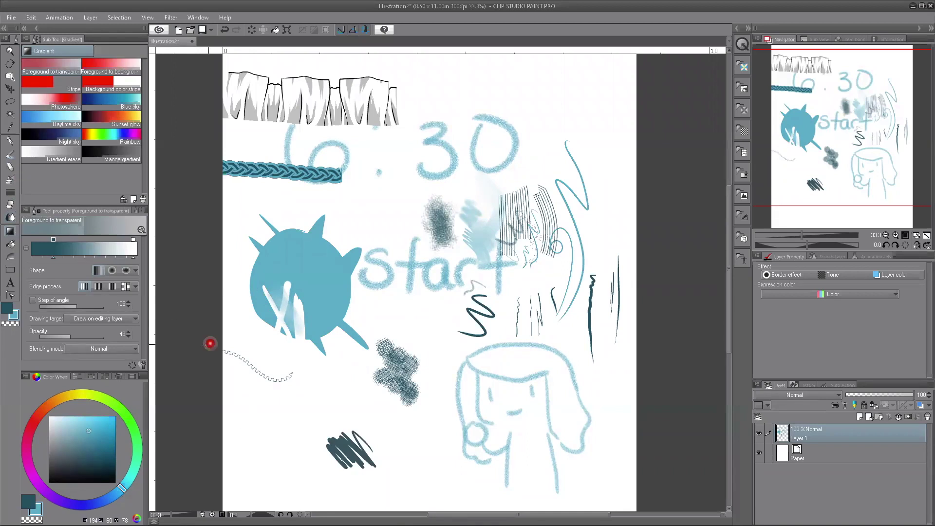
pyautogui.moveTo(210, 344); pyautogui.dragTo(249, 480)
# Lasso a circular selection in the canvas's lower-left area and choose a light pink drawing color.
pyautogui.click(11, 244)
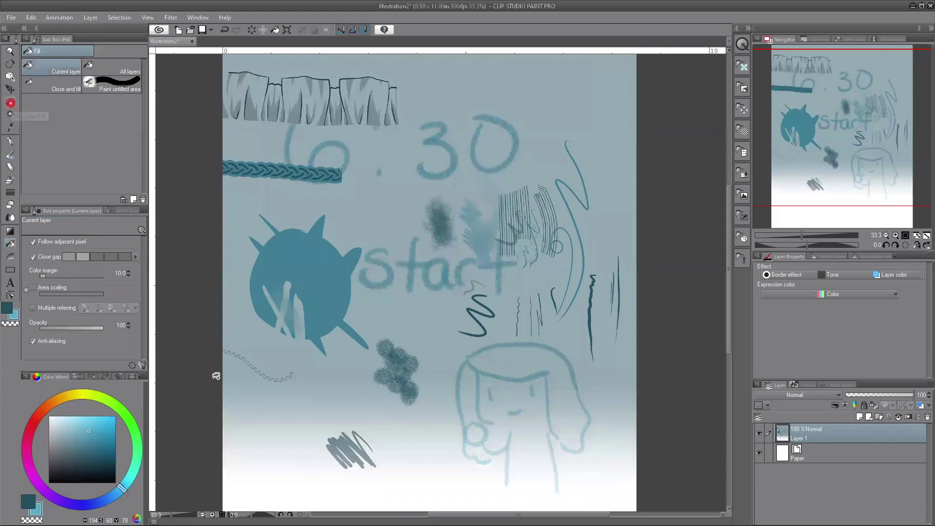
pyautogui.click(10, 102)
pyautogui.moveTo(281, 404)
pyautogui.mouseDown()
pyautogui.moveTo(237, 451)
pyautogui.moveTo(291, 408)
pyautogui.mouseUp()
pyautogui.click(40, 414)
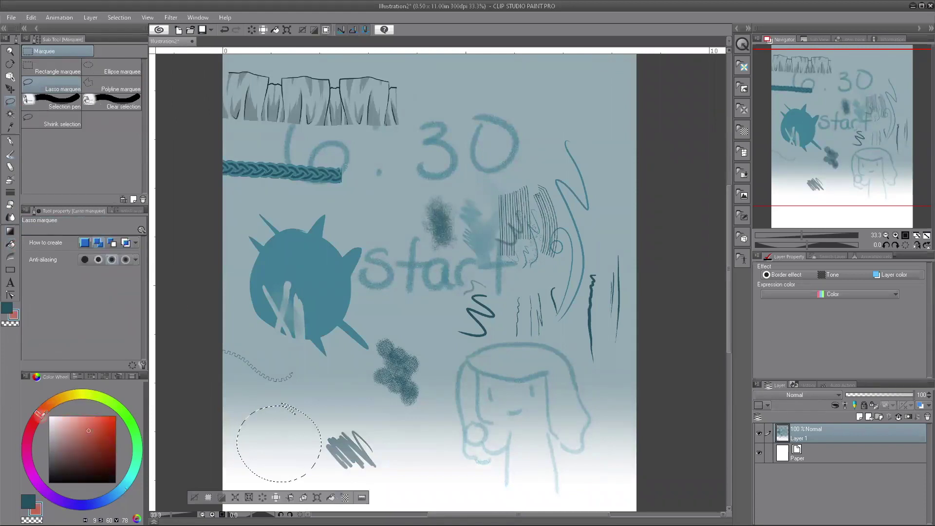
pyautogui.click(30, 429)
pyautogui.click(69, 425)
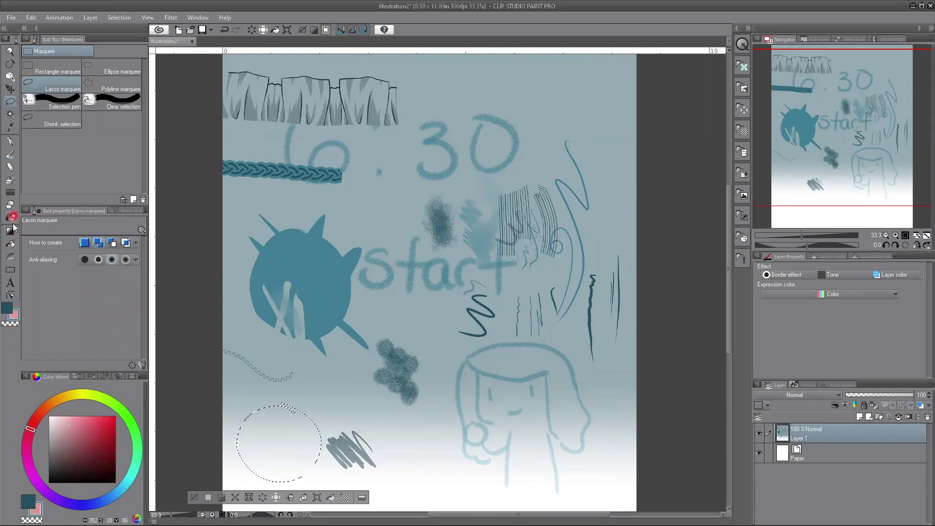
# Fill the bands inside the circular selection with pink using the Current layer Fill tool.
pyautogui.click(10, 245)
pyautogui.click(268, 435)
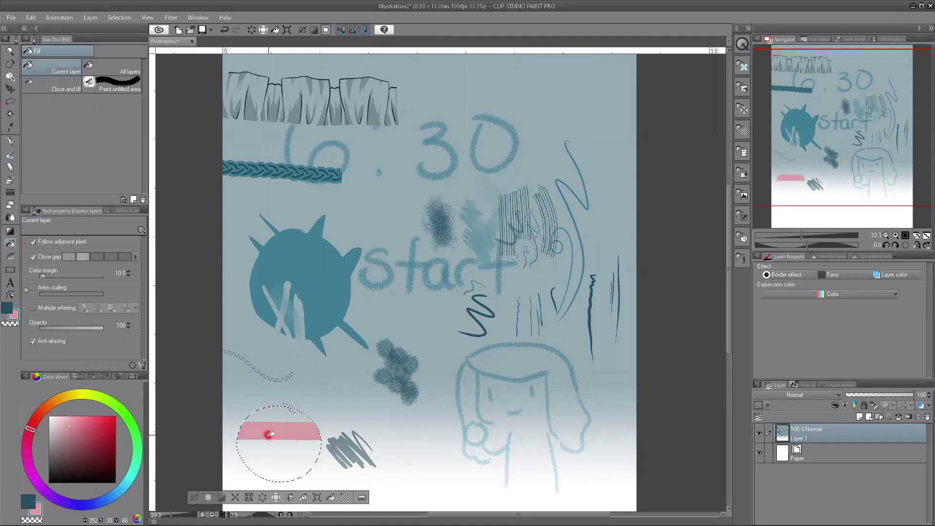
pyautogui.click(271, 432)
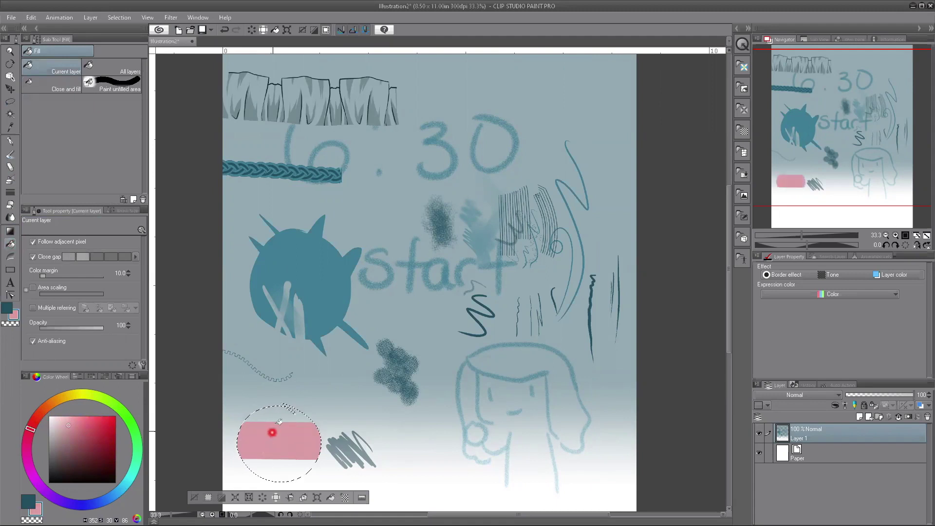
pyautogui.click(276, 416)
pyautogui.click(282, 476)
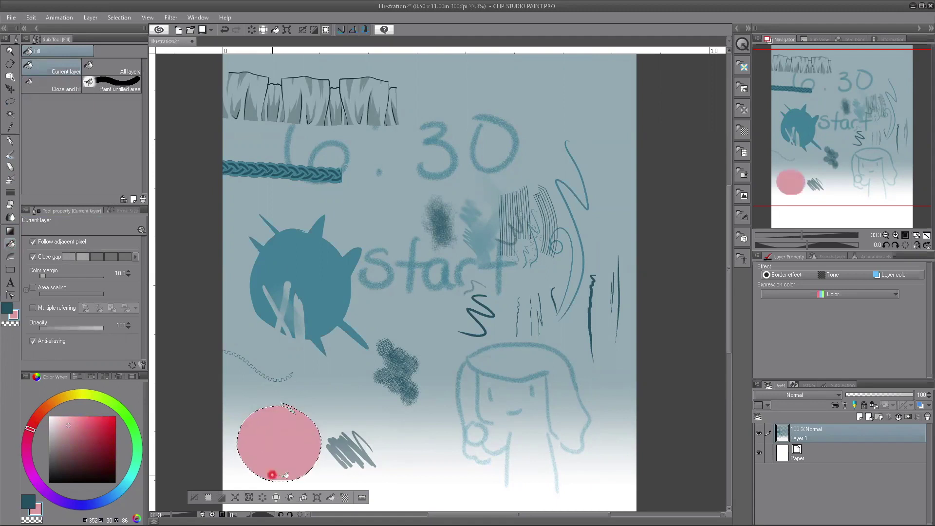
pyautogui.click(277, 478)
pyautogui.click(284, 470)
pyautogui.click(226, 446)
pyautogui.click(308, 443)
pyautogui.click(265, 405)
pyautogui.click(279, 479)
pyautogui.click(285, 428)
pyautogui.click(305, 432)
pyautogui.click(299, 453)
pyautogui.click(282, 459)
# Undo the last pink fills and refill the circular selection with the Fill tool's Color margin set to 60.6.
pyautogui.click(53, 279)
pyautogui.click(48, 278)
pyautogui.click(63, 280)
pyautogui.moveTo(41, 276); pyautogui.dragTo(62, 277)
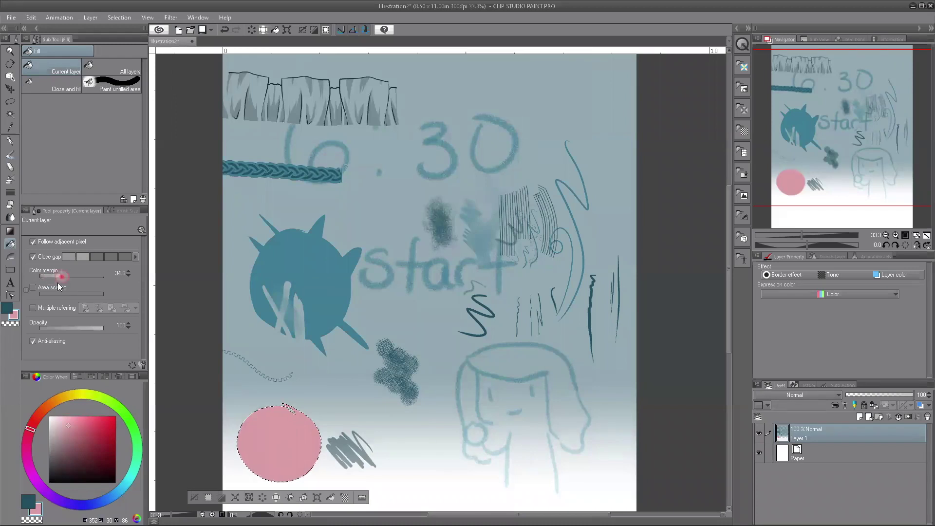
pyautogui.click(56, 321)
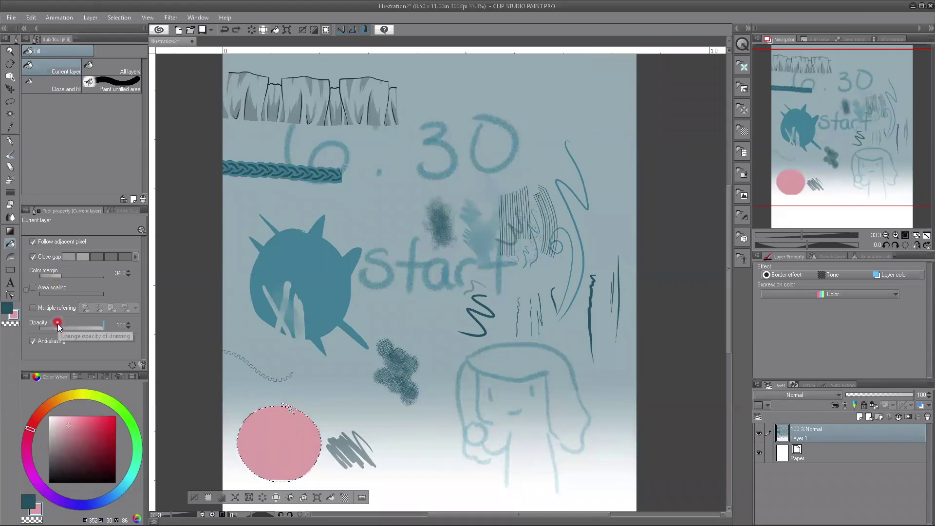
pyautogui.hotkey('ctrl', 'z')
pyautogui.hotkey('ctrl', 'z')
pyautogui.hotkey('ctrl', 'z')
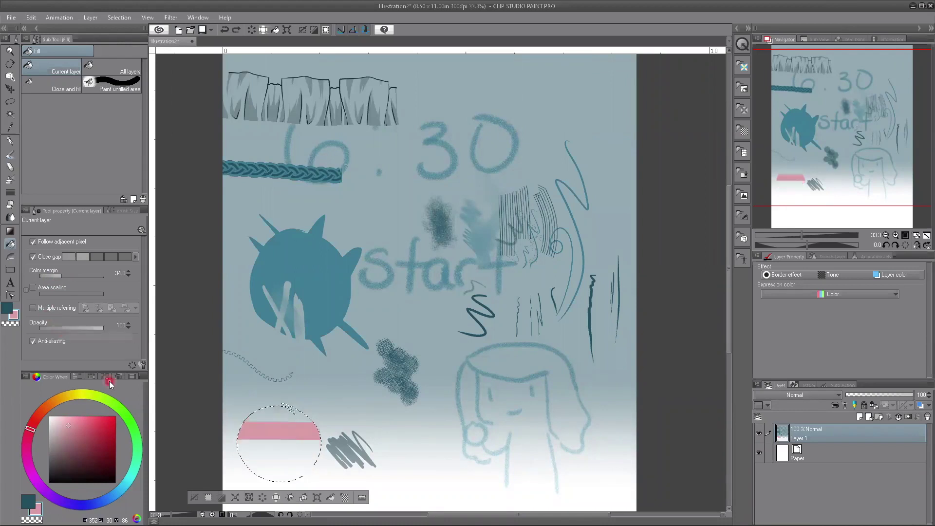
pyautogui.moveTo(53, 285); pyautogui.dragTo(78, 276)
pyautogui.click(263, 456)
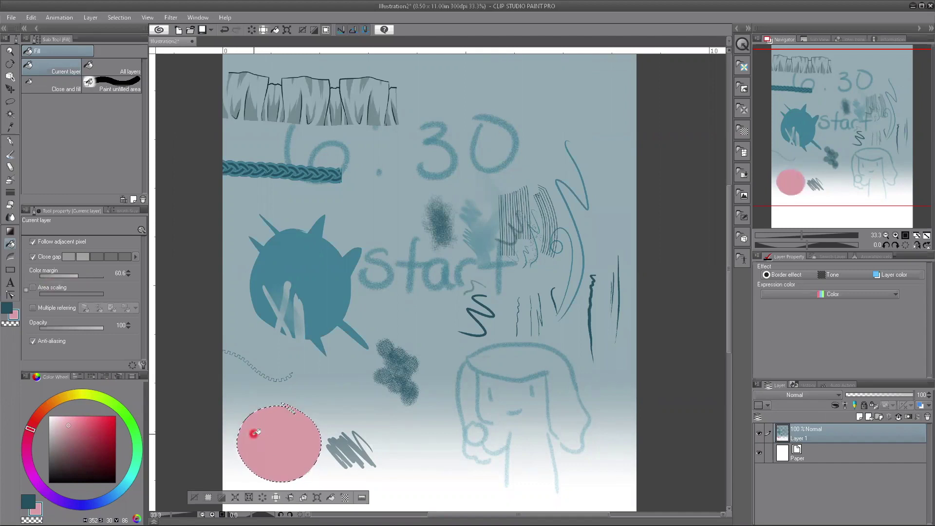
# Examine the sub tools and properties of the Contour line paint tool.
pyautogui.click(13, 258)
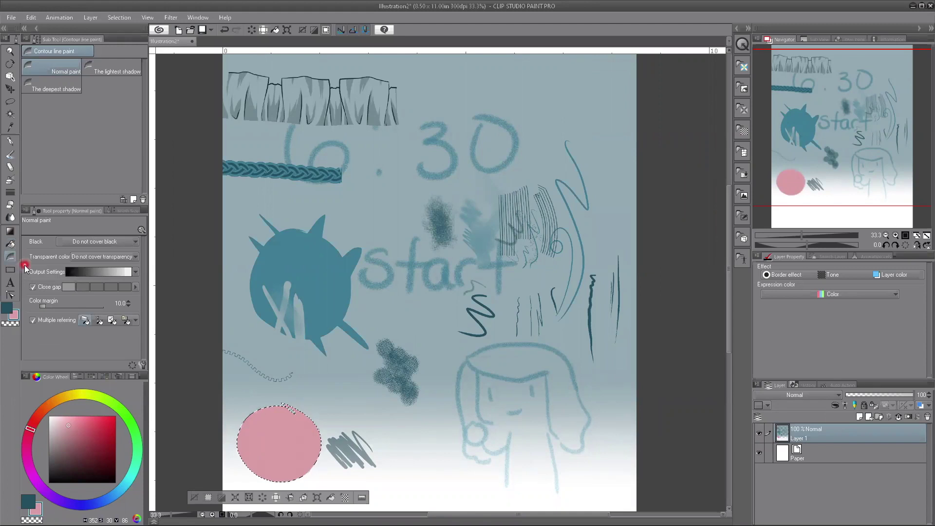
pyautogui.click(99, 262)
pyautogui.click(475, 128)
pyautogui.click(431, 170)
pyautogui.click(425, 164)
pyautogui.click(12, 257)
# Deselect and draw a pink cross in the canvas's upper-right area on a new raster layer, using the Straight line figure tool at size 99.5.
pyautogui.click(14, 269)
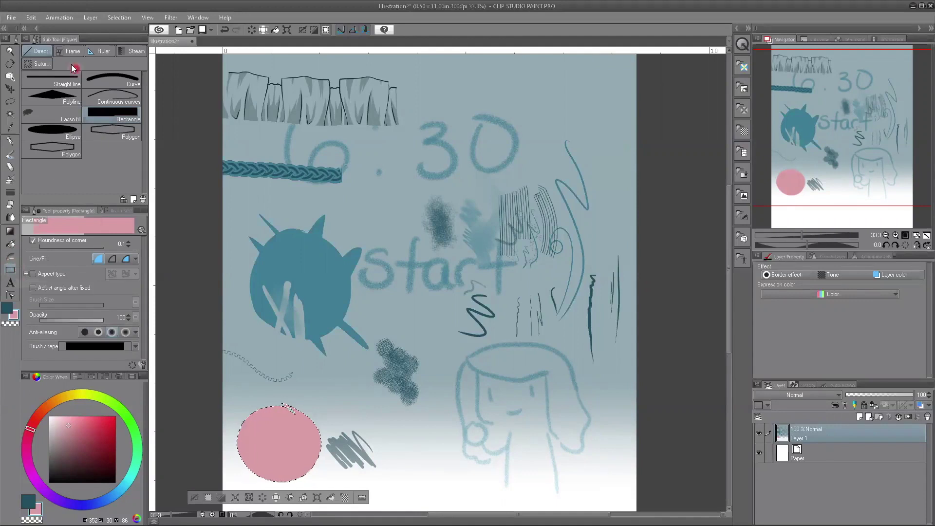
pyautogui.click(43, 83)
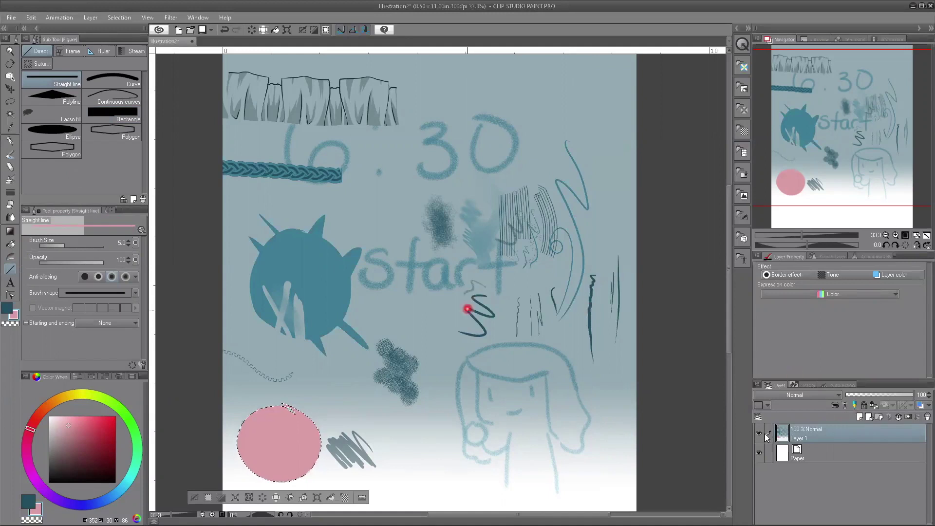
pyautogui.click(859, 417)
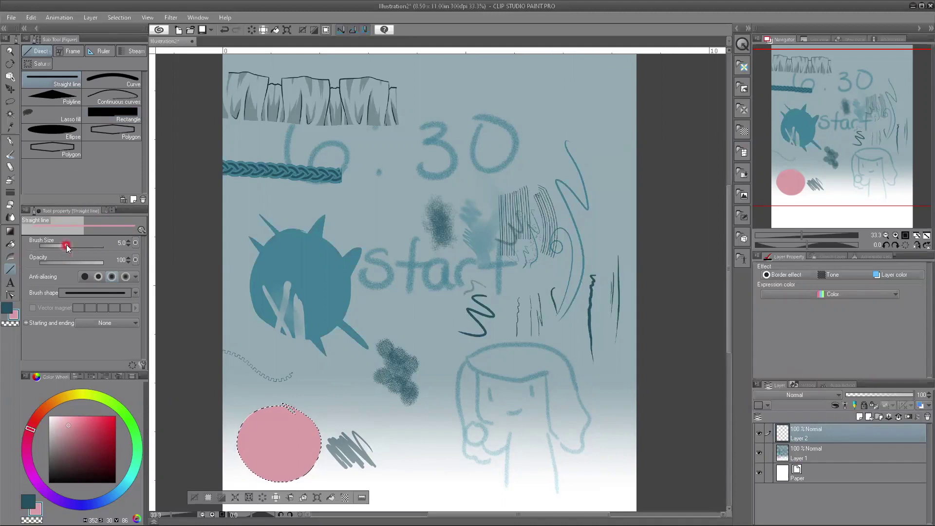
pyautogui.moveTo(67, 244); pyautogui.dragTo(84, 246)
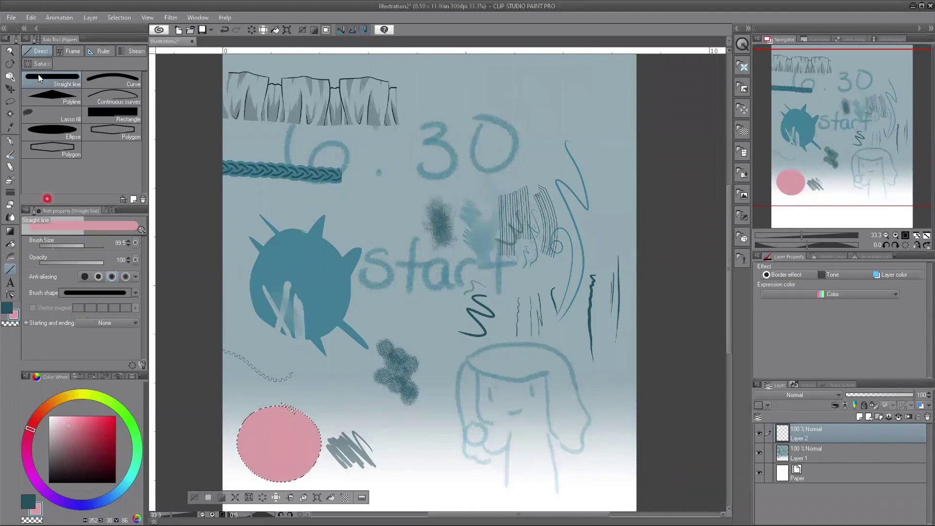
pyautogui.hotkey('ctrl', 'd')
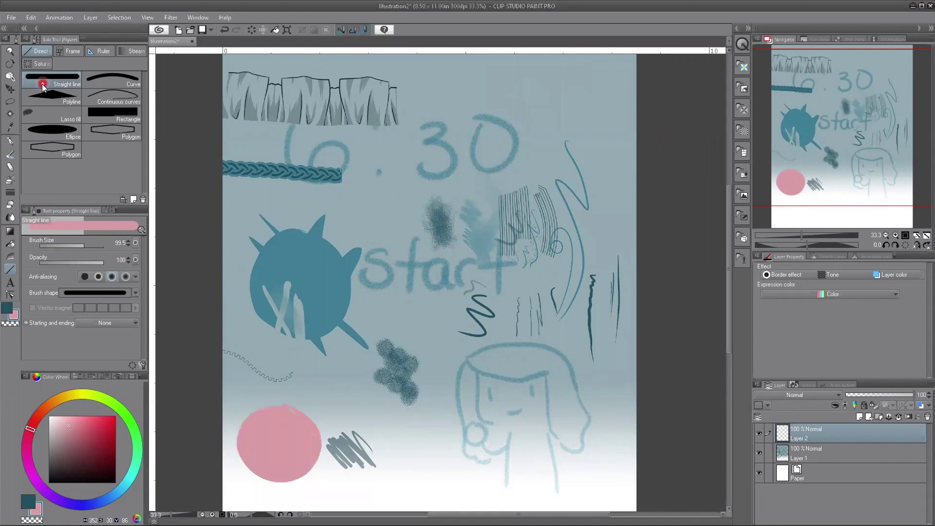
pyautogui.moveTo(564, 76); pyautogui.dragTo(605, 185)
pyautogui.moveTo(550, 104); pyautogui.dragTo(611, 84)
# Draw a filled pink rectangle beside the cross and a smaller outline-only rectangle to its left with the Rectangle figure tool.
pyautogui.click(115, 113)
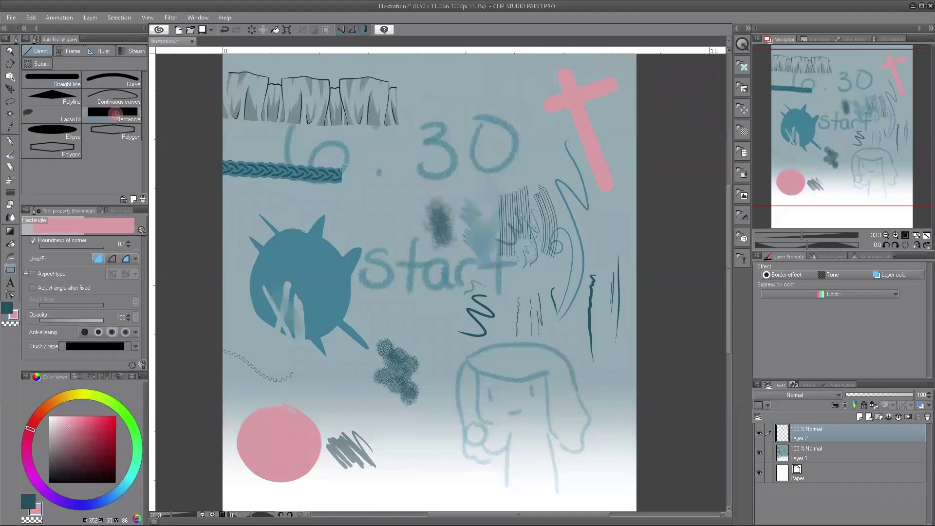
pyautogui.moveTo(468, 81); pyautogui.dragTo(514, 117)
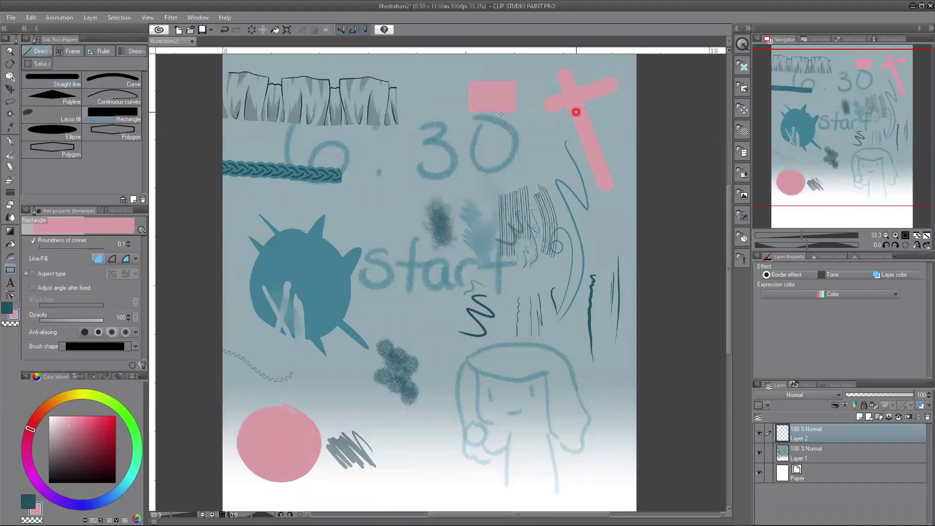
pyautogui.click(112, 259)
pyautogui.click(419, 76)
pyautogui.moveTo(418, 75); pyautogui.dragTo(460, 92)
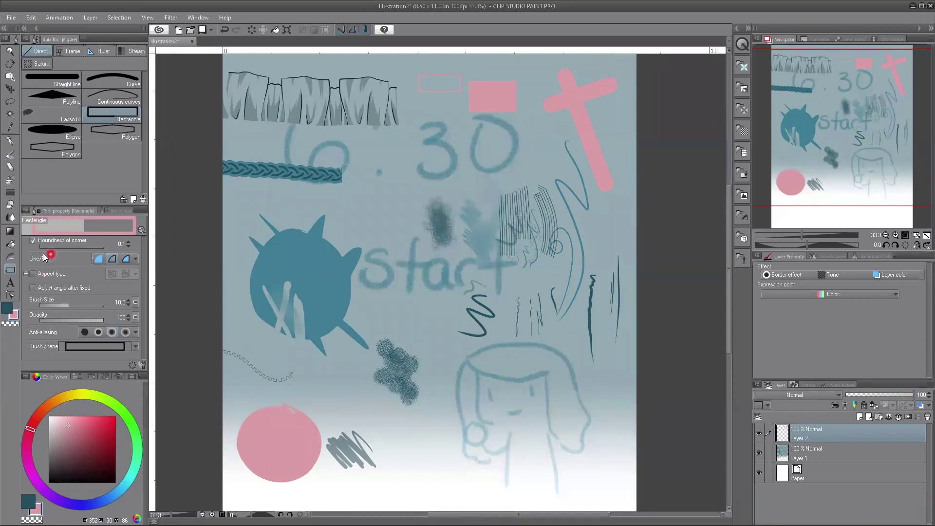
# Draw a wide pink rectangle with a dark outline above the dark scribble, using the combined line and fill mode.
pyautogui.click(127, 259)
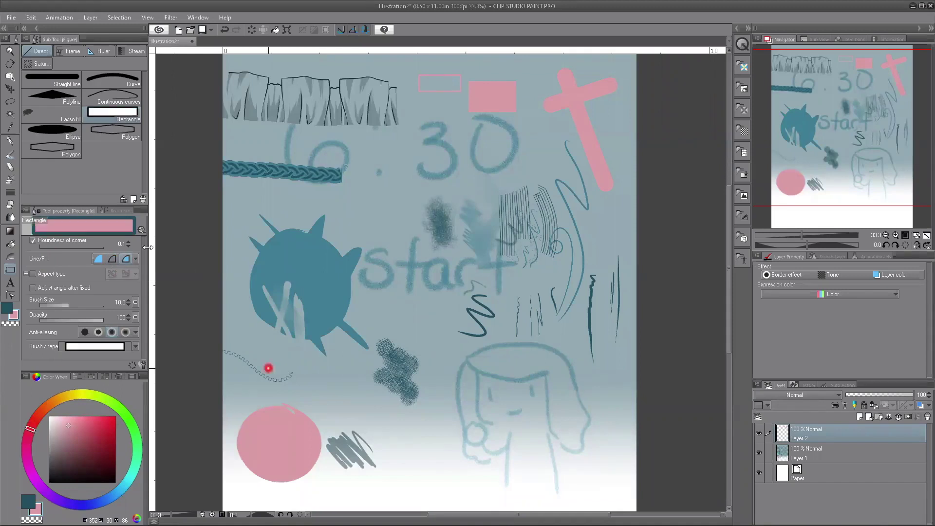
pyautogui.moveTo(317, 385); pyautogui.dragTo(425, 422)
pyautogui.click(323, 393)
pyautogui.click(61, 249)
pyautogui.click(68, 299)
pyautogui.click(100, 157)
pyautogui.click(61, 137)
pyautogui.click(9, 238)
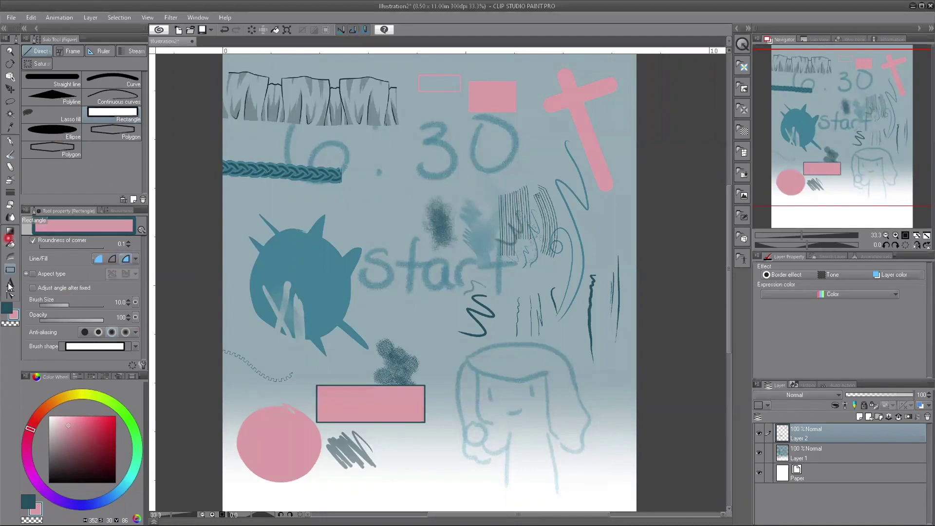
# Switch to the Text tool and hide Layer 1 and Layer 2 to show a blank page.
pyautogui.click(21, 282)
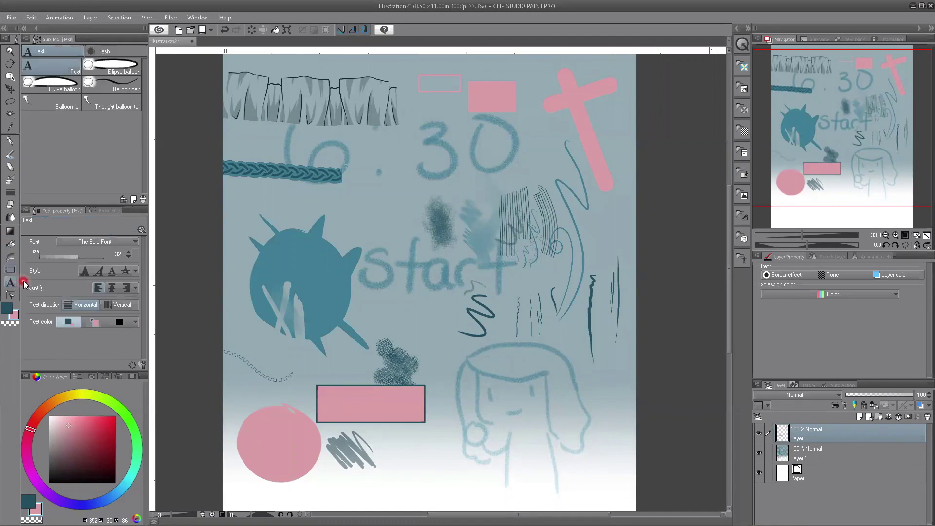
pyautogui.click(759, 454)
pyautogui.click(760, 434)
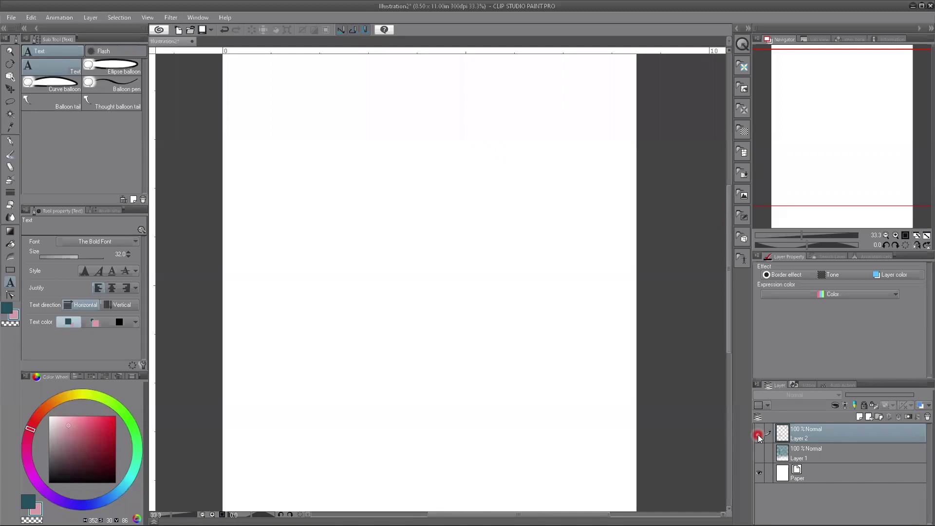
pyautogui.click(570, 426)
pyautogui.click(294, 180)
pyautogui.click(267, 133)
pyautogui.click(295, 135)
pyautogui.click(317, 138)
pyautogui.click(319, 144)
pyautogui.click(323, 178)
pyautogui.click(229, 270)
# Examine the vector control sub tools and properties of the Correct line tool.
pyautogui.click(10, 295)
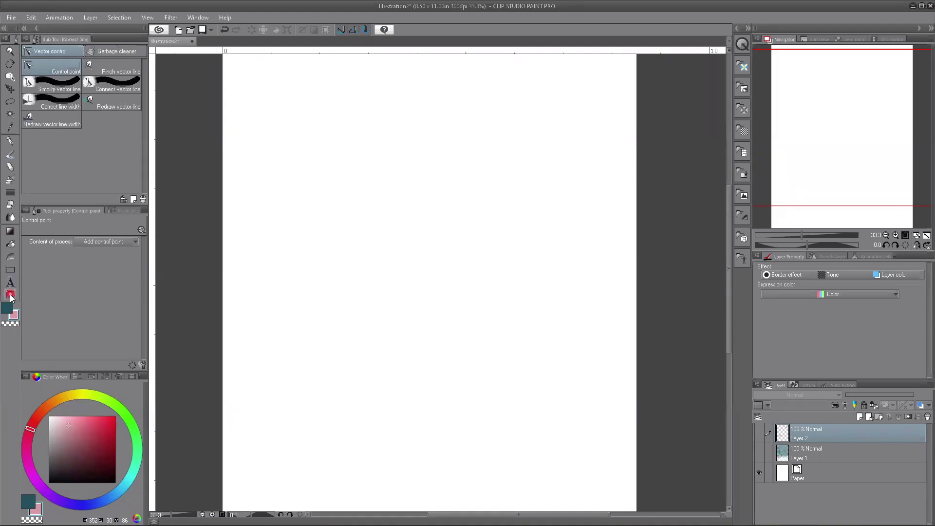
pyautogui.click(80, 71)
pyautogui.click(43, 277)
pyautogui.click(11, 295)
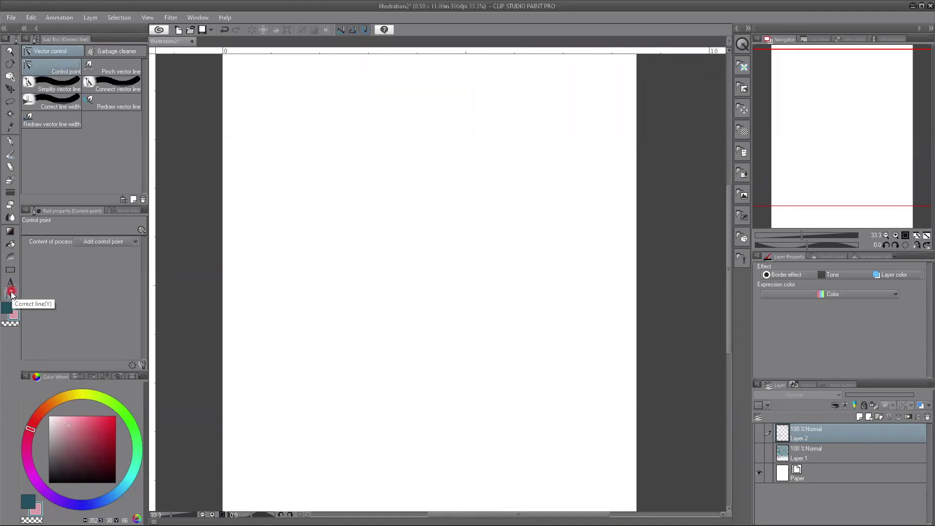
pyautogui.click(467, 308)
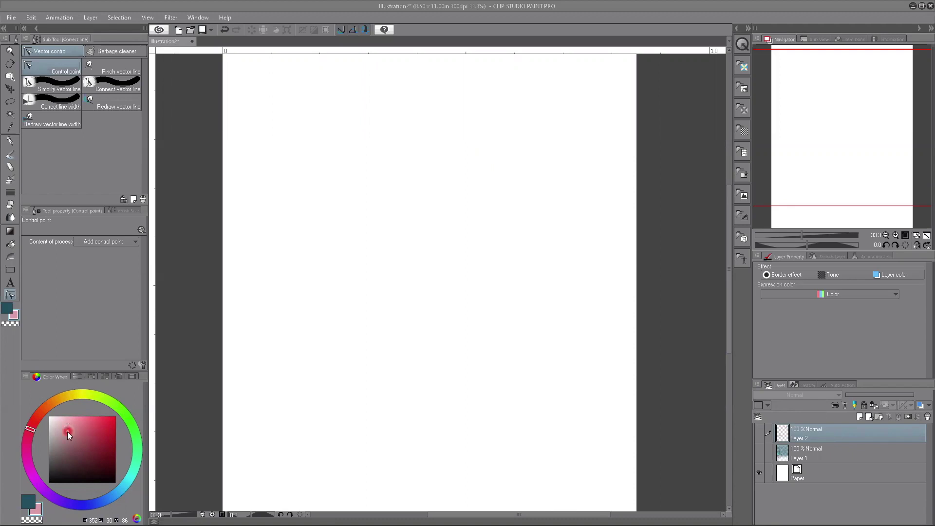
# Add a new raster layer and sketch a small eye on it with the G-pen in dark teal.
pyautogui.click(853, 415)
pyautogui.click(859, 417)
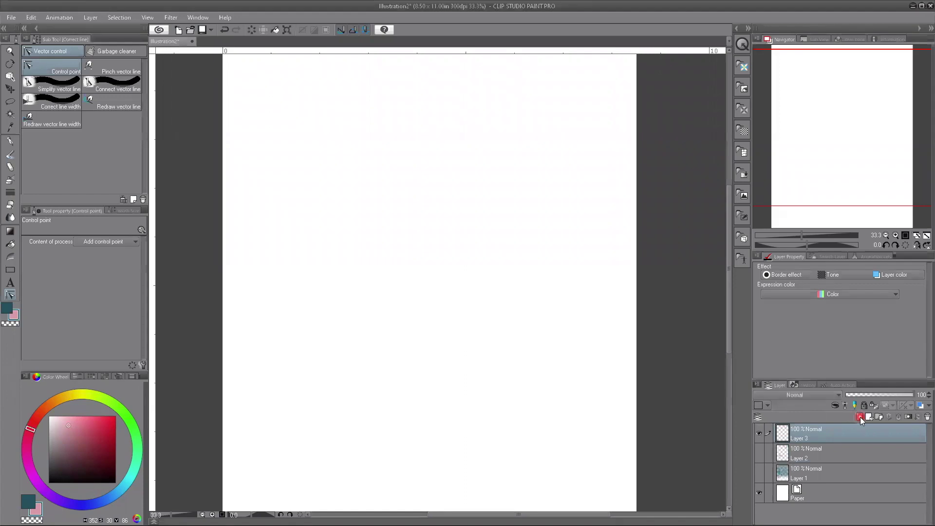
pyautogui.click(9, 150)
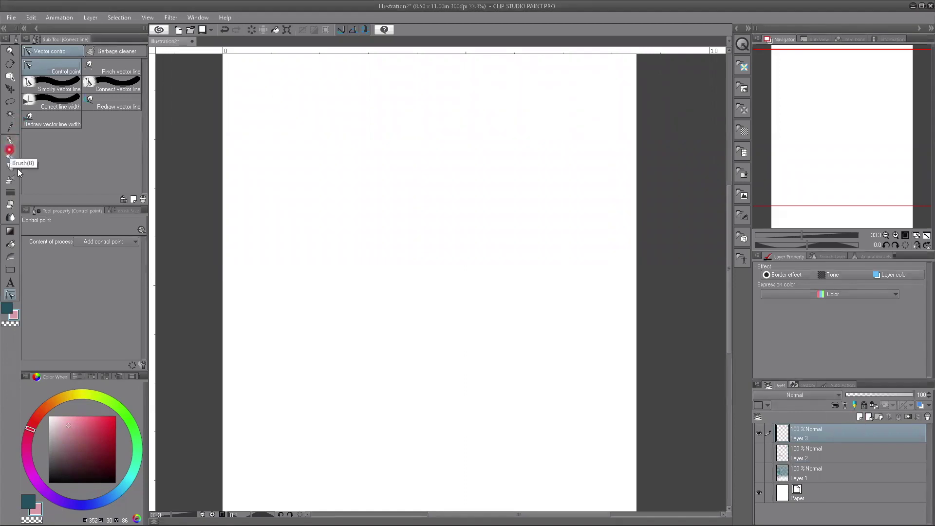
pyautogui.click(10, 143)
pyautogui.click(18, 275)
pyautogui.click(9, 309)
pyautogui.click(223, 162)
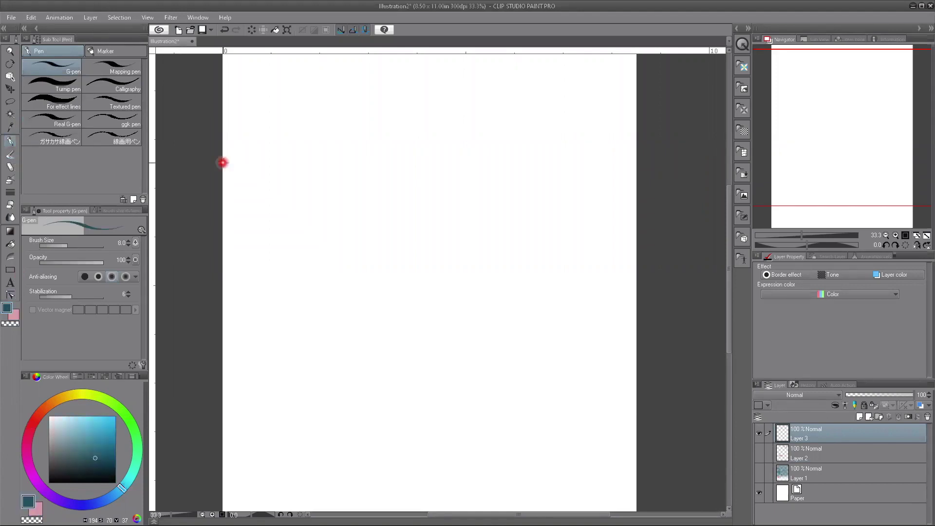
pyautogui.moveTo(323, 175)
pyautogui.mouseDown()
pyautogui.moveTo(294, 177)
pyautogui.moveTo(316, 187)
pyautogui.moveTo(308, 178)
pyautogui.mouseUp()
# Scale the sketched eye up to 484% and place it in the upper-left area of the page.
pyautogui.click(287, 30)
pyautogui.click(293, 165)
pyautogui.moveTo(234, 103); pyautogui.dragTo(232, 101)
pyautogui.moveTo(323, 188); pyautogui.dragTo(379, 163)
pyautogui.moveTo(271, 177); pyautogui.dragTo(282, 123)
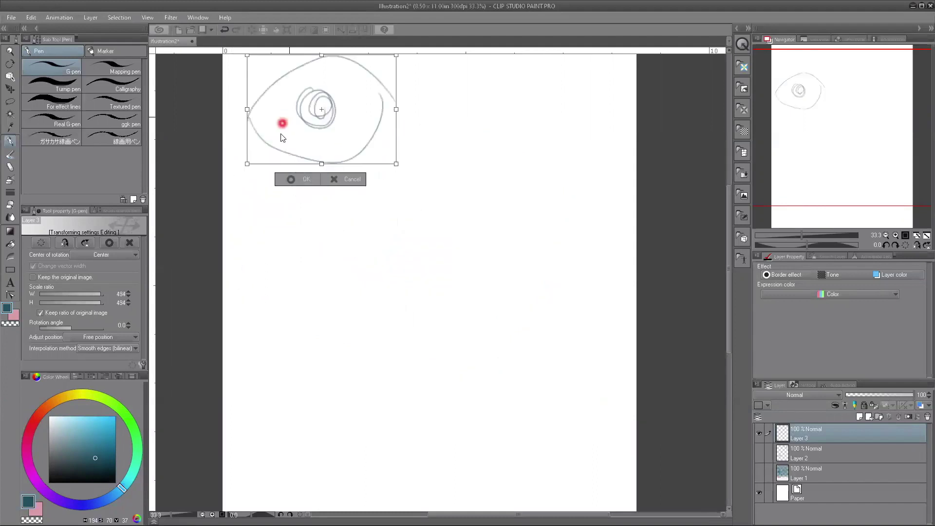
pyautogui.click(288, 179)
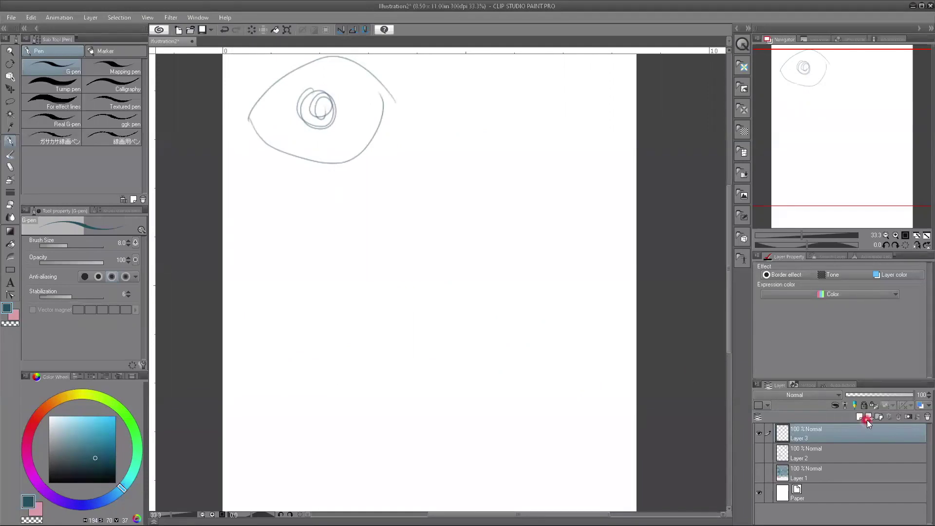
# Add a new vector layer above the sketch layer and draw a second small eye on it with the G-pen.
pyautogui.click(869, 417)
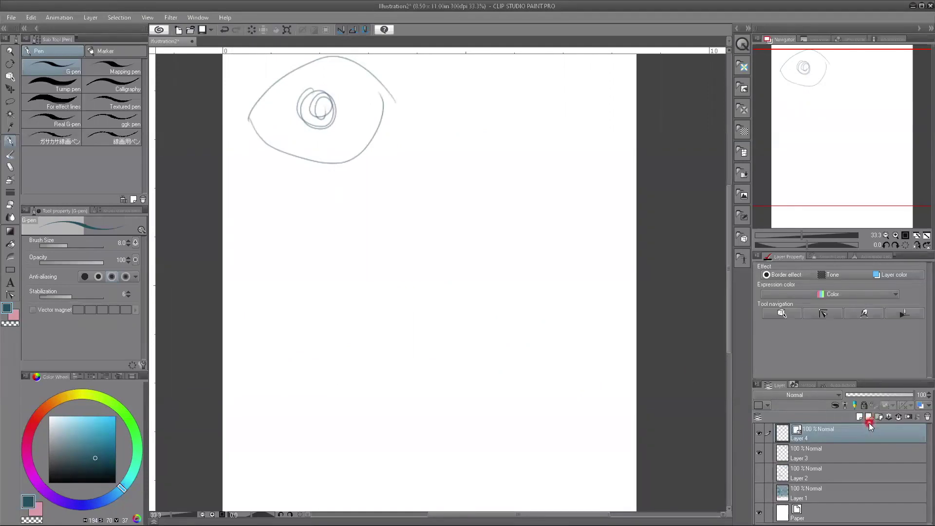
pyautogui.click(796, 429)
pyautogui.click(758, 434)
pyautogui.click(792, 434)
pyautogui.click(797, 434)
pyautogui.click(801, 431)
pyautogui.click(780, 396)
pyautogui.moveTo(544, 248)
pyautogui.mouseDown()
pyautogui.moveTo(463, 256)
pyautogui.moveTo(533, 244)
pyautogui.moveTo(462, 266)
pyautogui.moveTo(509, 265)
pyautogui.mouseUp()
# Scale the vector eye up to 437% and place it across the page below the first eye.
pyautogui.click(287, 30)
pyautogui.moveTo(459, 230); pyautogui.dragTo(297, 103)
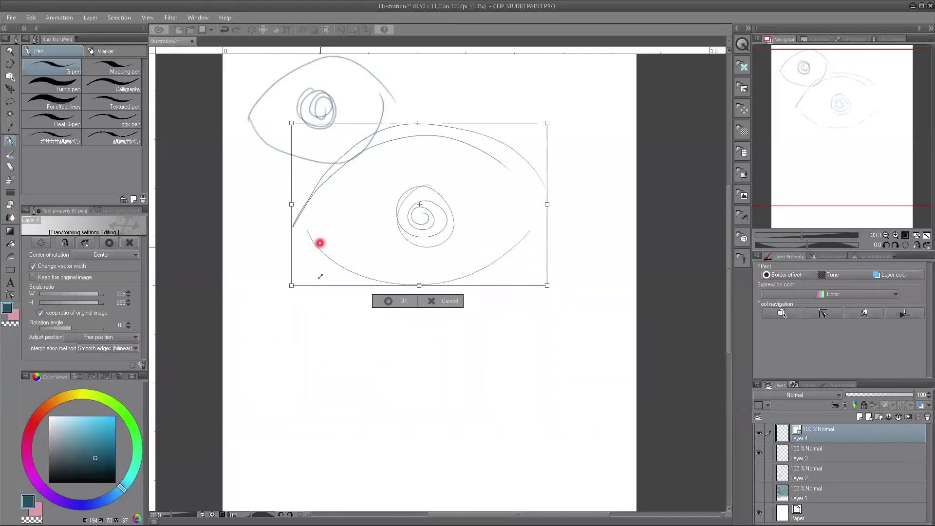
pyautogui.moveTo(294, 287); pyautogui.dragTo(276, 313)
pyautogui.moveTo(209, 395); pyautogui.dragTo(163, 411)
pyautogui.moveTo(358, 285)
pyautogui.mouseDown()
pyautogui.moveTo(440, 388)
pyautogui.moveTo(420, 374)
pyautogui.mouseUp()
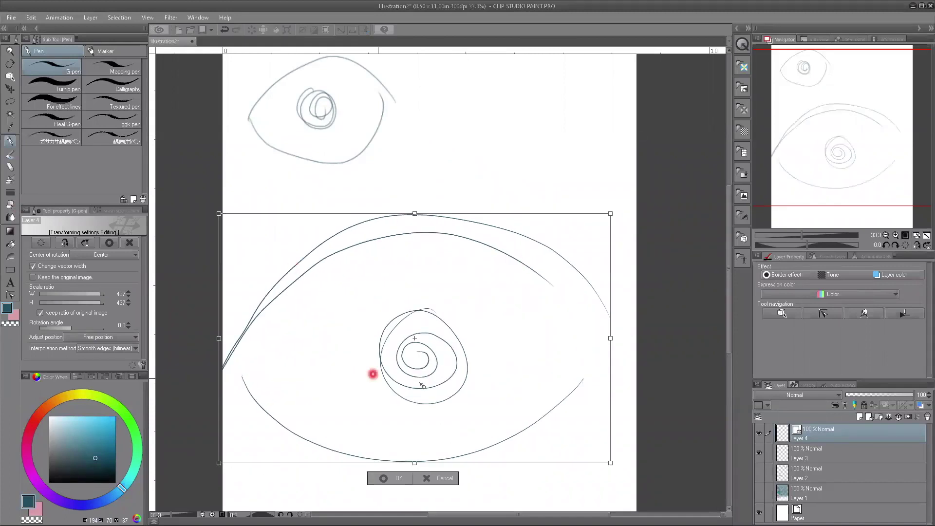
pyautogui.click(393, 477)
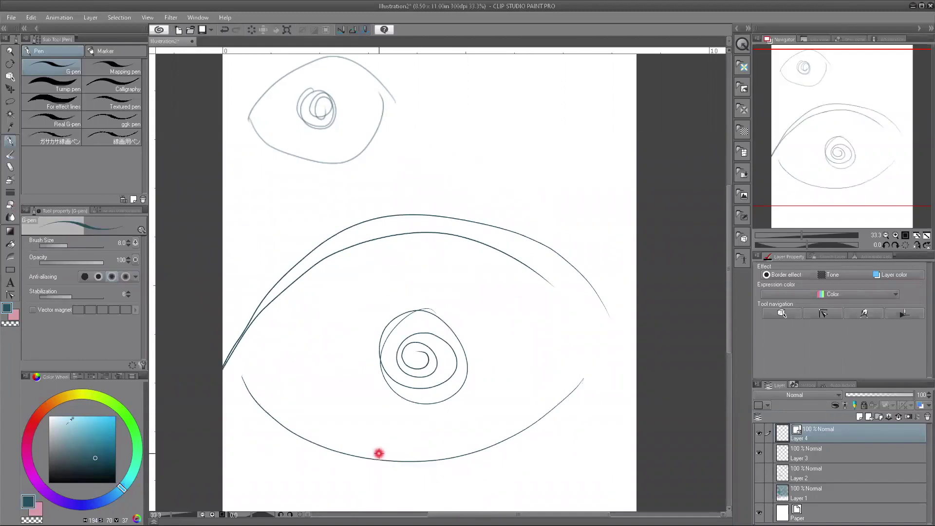
# Move control points on the large eye's outermost upper line to form a tall peak followed by a deep dip.
pyautogui.click(11, 296)
pyautogui.click(67, 69)
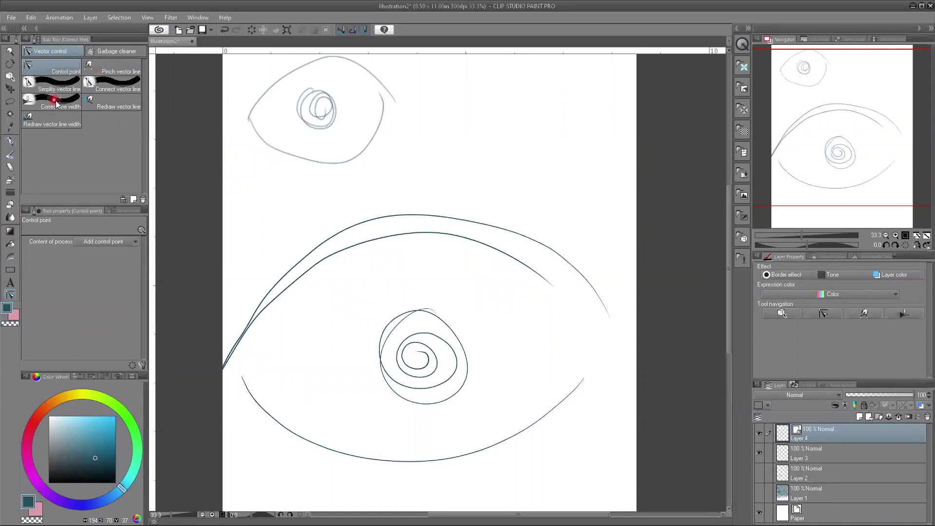
pyautogui.click(402, 238)
pyautogui.scroll(3, 401, 235)
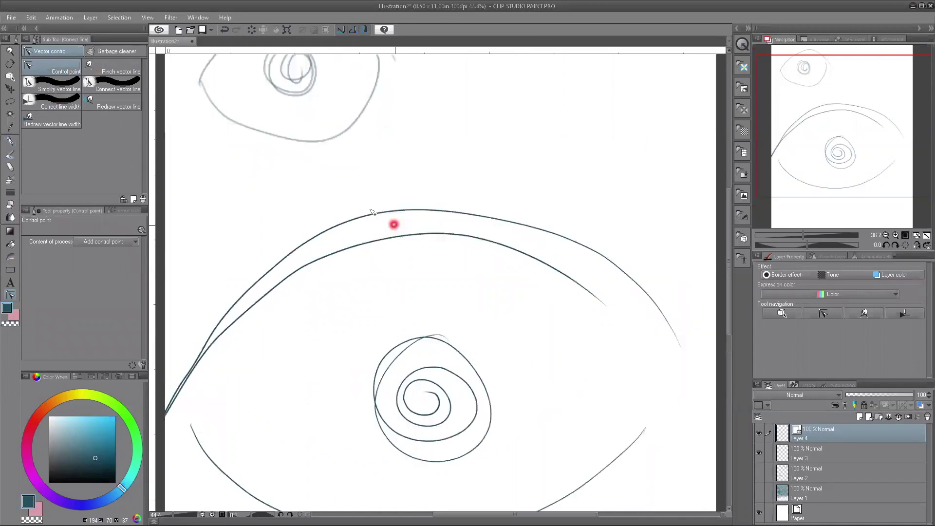
pyautogui.scroll(2, 382, 215)
pyautogui.moveTo(382, 208); pyautogui.dragTo(355, 112)
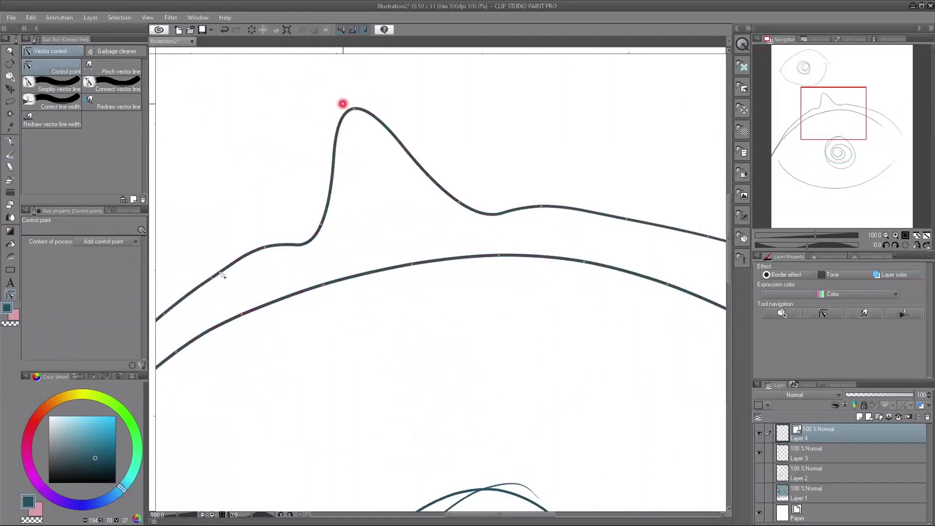
pyautogui.moveTo(544, 216); pyautogui.dragTo(568, 345)
# Bend the right part of the same upper line into further waves by moving its control points.
pyautogui.scroll(-1, 325, 305)
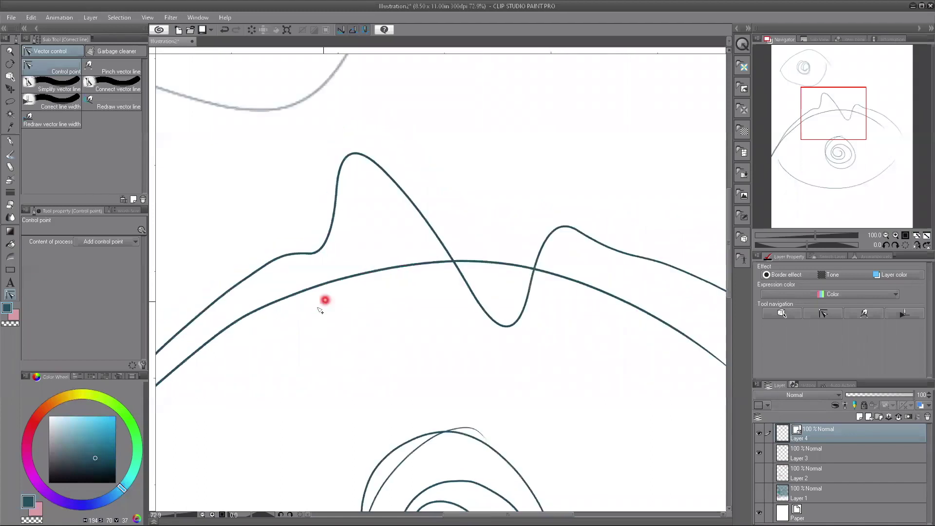
pyautogui.scroll(-1, 318, 310)
pyautogui.click(553, 278)
pyautogui.moveTo(550, 296); pyautogui.dragTo(529, 361)
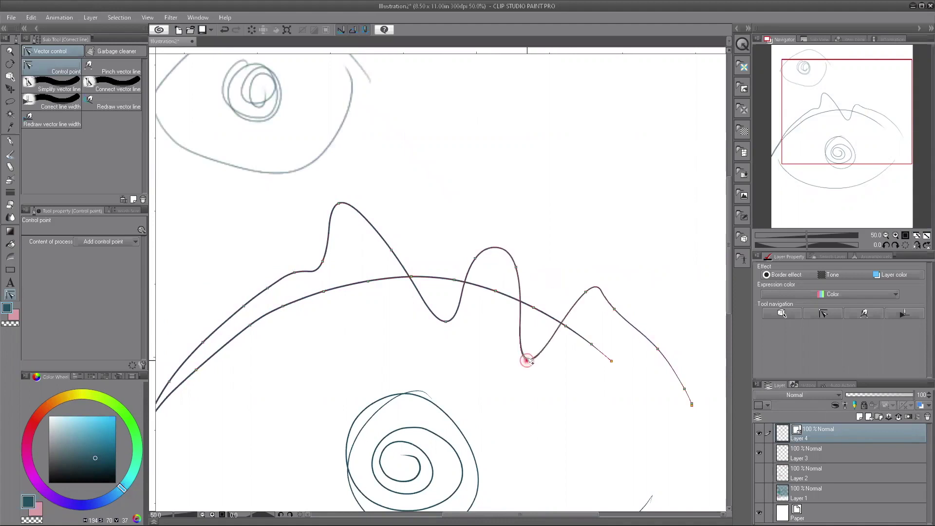
pyautogui.click(443, 319)
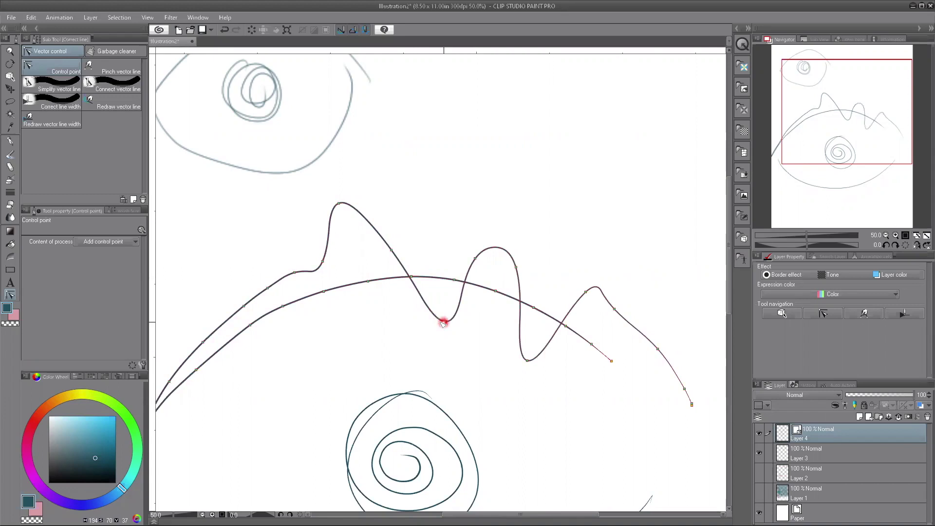
pyautogui.click(428, 307)
pyautogui.click(346, 311)
pyautogui.click(370, 315)
pyautogui.click(383, 268)
# Reshape the wavy upper line with Redraw vector line, tracing rounder humps along it to its right end.
pyautogui.click(105, 101)
pyautogui.click(487, 282)
pyautogui.click(370, 249)
pyautogui.click(321, 264)
pyautogui.moveTo(321, 264)
pyautogui.mouseDown()
pyautogui.moveTo(364, 209)
pyautogui.moveTo(395, 250)
pyautogui.moveTo(432, 336)
pyautogui.moveTo(465, 321)
pyautogui.moveTo(512, 237)
pyautogui.moveTo(523, 293)
pyautogui.moveTo(527, 266)
pyautogui.moveTo(515, 356)
pyautogui.moveTo(616, 288)
pyautogui.moveTo(650, 401)
pyautogui.moveTo(666, 386)
pyautogui.mouseUp()
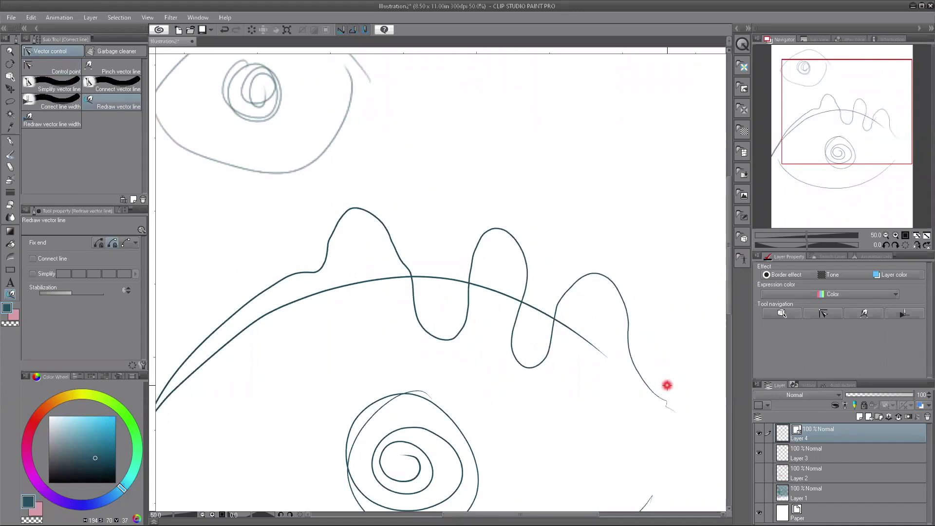
# Pull four narrow spikes out of the left part of the wavy line with Pinch vector line.
pyautogui.click(99, 70)
pyautogui.moveTo(334, 220); pyautogui.dragTo(308, 162)
pyautogui.moveTo(326, 252); pyautogui.dragTo(261, 194)
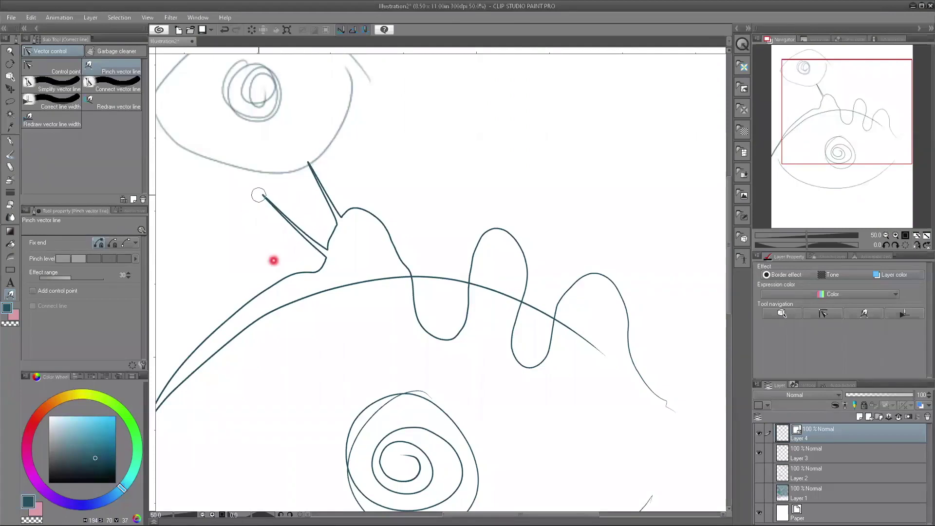
pyautogui.moveTo(277, 271); pyautogui.dragTo(235, 238)
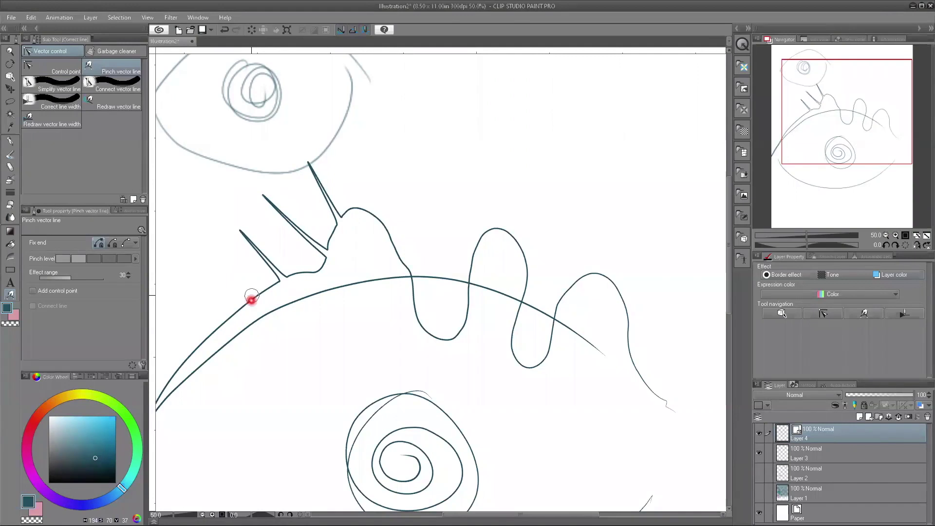
pyautogui.moveTo(375, 215); pyautogui.dragTo(386, 170)
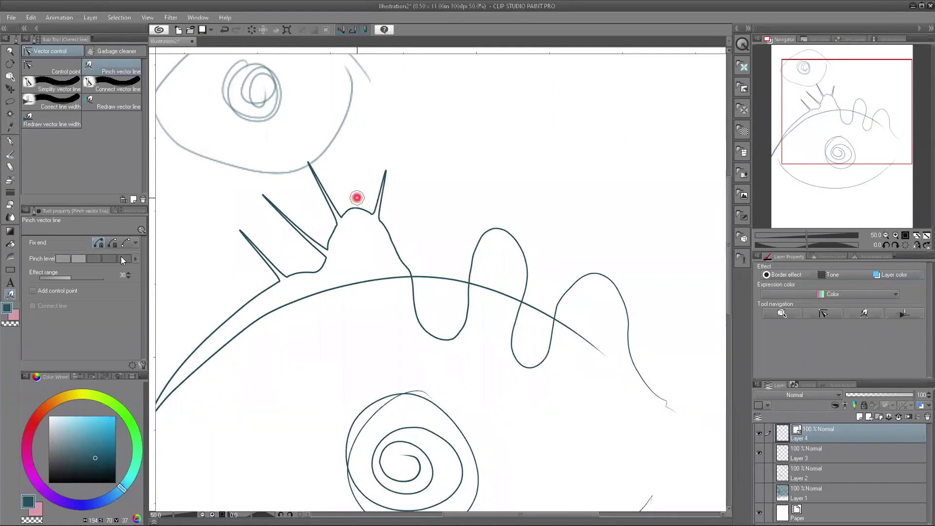
# Raise the pinch level to its maximum and pull the left end of the wavy line into a broad curve.
pyautogui.click(123, 258)
pyautogui.click(210, 263)
pyautogui.moveTo(210, 263); pyautogui.dragTo(228, 347)
# Lower the effect range of Pinch vector line to 2.
pyautogui.click(60, 273)
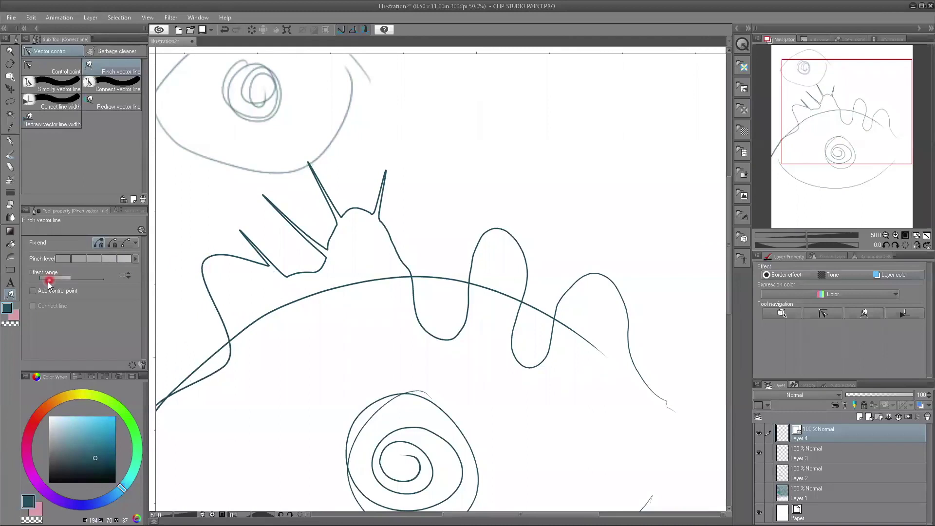
pyautogui.click(41, 279)
pyautogui.moveTo(45, 279); pyautogui.dragTo(38, 277)
pyautogui.click(194, 254)
pyautogui.click(918, 412)
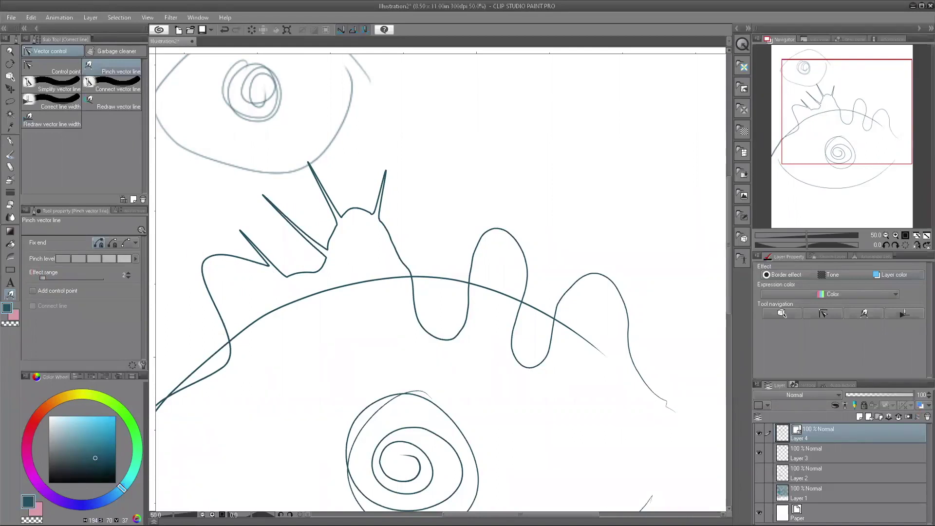
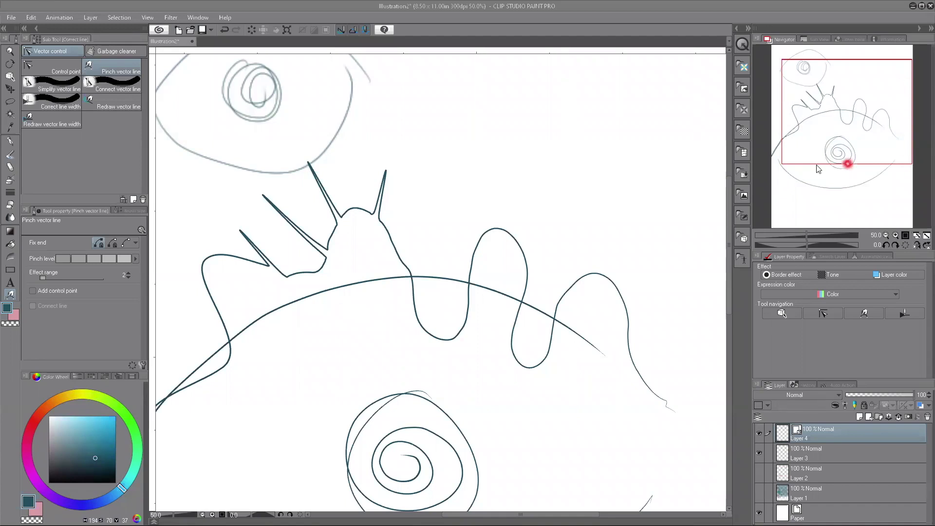
# Zoom the canvas view to 51% and rotate it about 65 degrees, resetting the rotation to 0.
pyautogui.moveTo(809, 235)
pyautogui.mouseDown()
pyautogui.moveTo(818, 236)
pyautogui.moveTo(818, 250)
pyautogui.mouseUp()
pyautogui.click(805, 246)
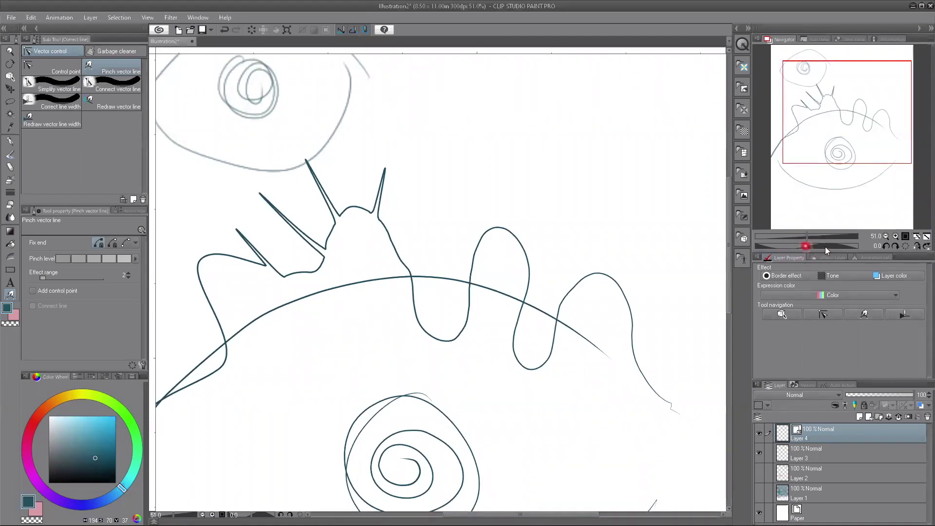
pyautogui.click(825, 247)
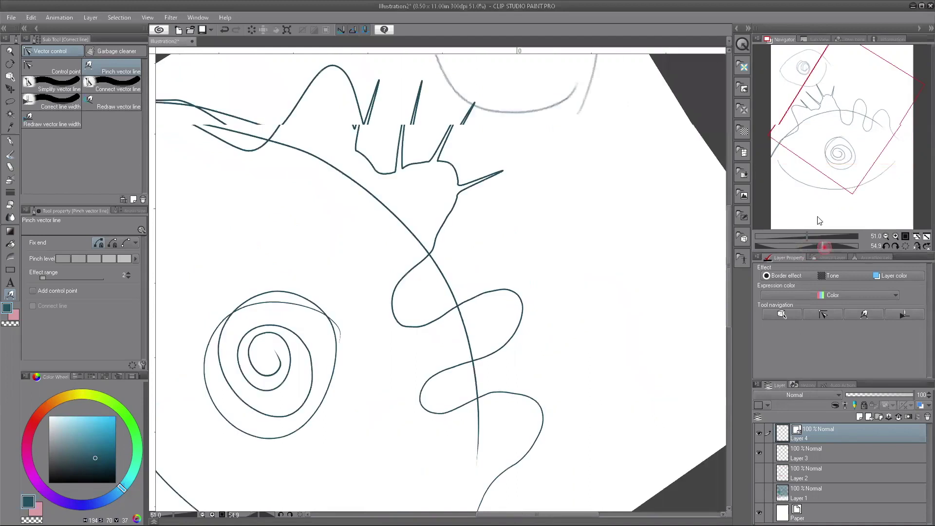
pyautogui.click(815, 246)
pyautogui.click(904, 248)
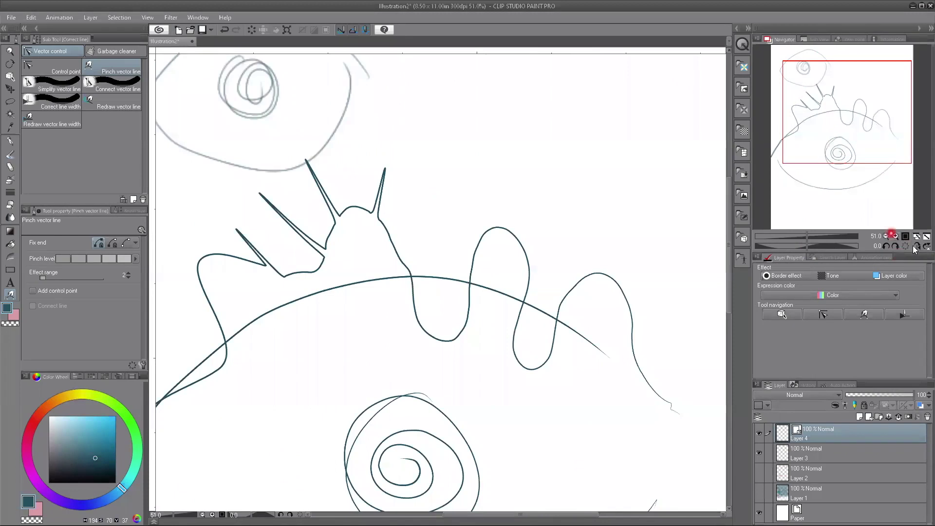
# Flip the canvas view horizontally and restore its original orientation.
pyautogui.click(913, 246)
pyautogui.click(905, 250)
pyautogui.click(918, 248)
# Sketch a faint round head with crossed guide lines in the blank upper-right area of the page using the G-pen.
pyautogui.scroll(-3, 612, 136)
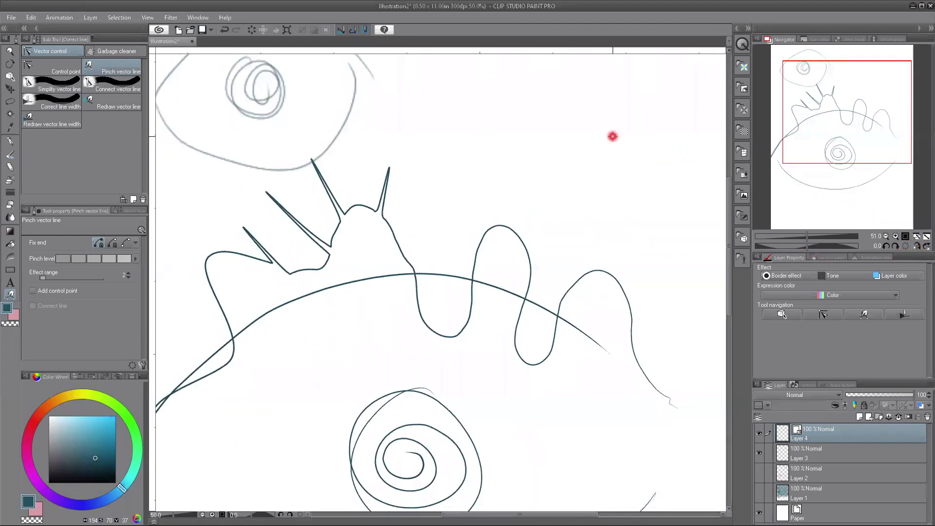
pyautogui.scroll(-1, 519, 109)
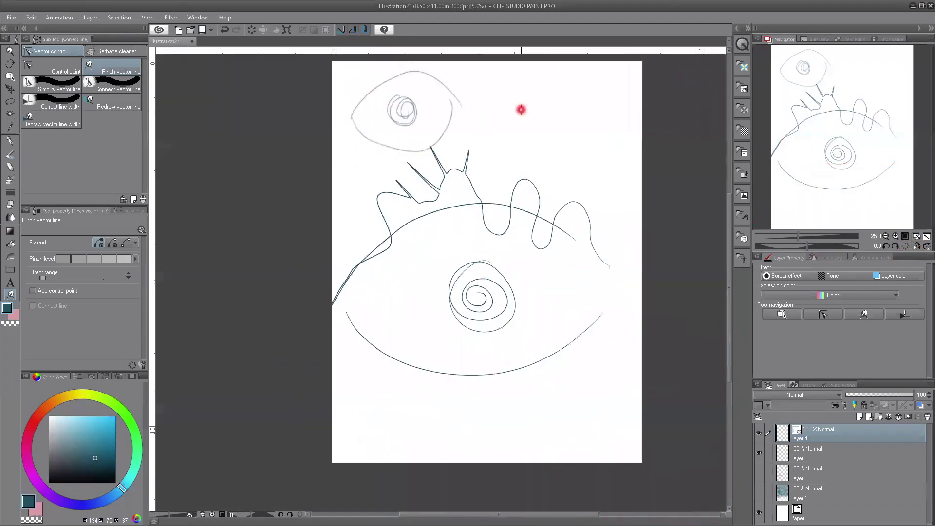
pyautogui.click(11, 140)
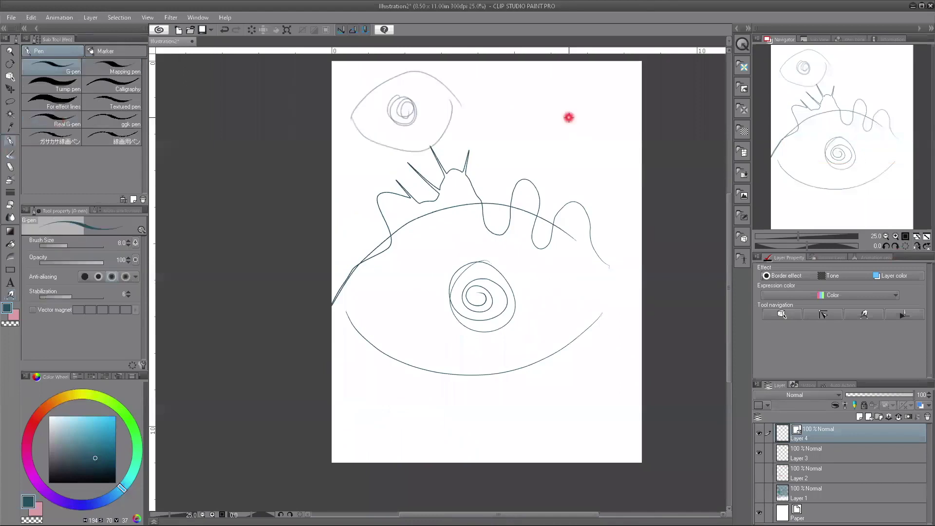
pyautogui.moveTo(569, 117)
pyautogui.mouseDown()
pyautogui.moveTo(596, 124)
pyautogui.moveTo(576, 178)
pyautogui.mouseUp()
pyautogui.moveTo(603, 147)
pyautogui.mouseDown()
pyautogui.moveTo(539, 149)
pyautogui.moveTo(597, 145)
pyautogui.moveTo(556, 135)
pyautogui.mouseUp()
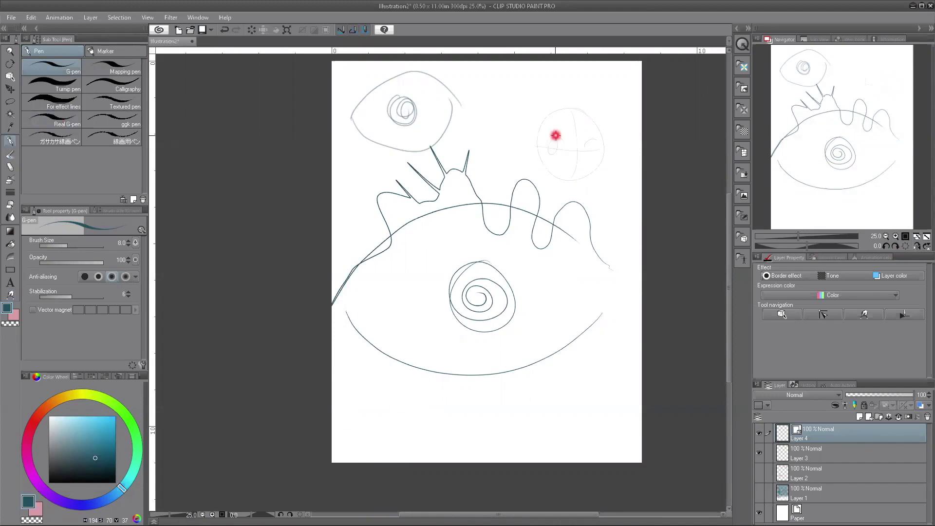
# Raise the G-pen brush size to 50 and draw the eyes, mouth and jaw over the faint head.
pyautogui.press(']')
pyautogui.press(']')
pyautogui.press(']')
pyautogui.press(']')
pyautogui.press(']')
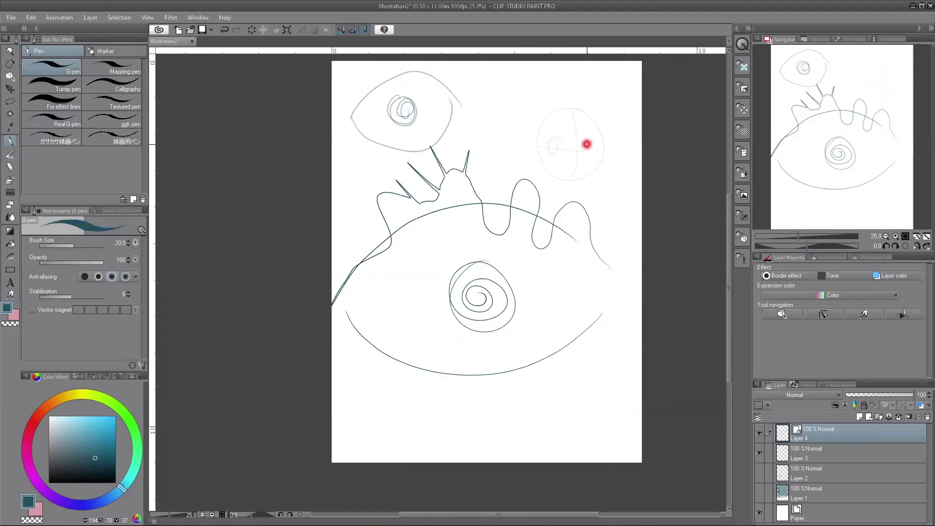
pyautogui.press(']')
pyautogui.press(']')
pyautogui.press(']')
pyautogui.press(']')
pyautogui.moveTo(587, 143)
pyautogui.mouseDown()
pyautogui.moveTo(548, 141)
pyautogui.moveTo(604, 162)
pyautogui.moveTo(590, 184)
pyautogui.moveTo(538, 176)
pyautogui.moveTo(551, 174)
pyautogui.mouseUp()
pyautogui.moveTo(564, 143)
pyautogui.mouseDown()
pyautogui.moveTo(548, 139)
pyautogui.moveTo(583, 144)
pyautogui.mouseUp()
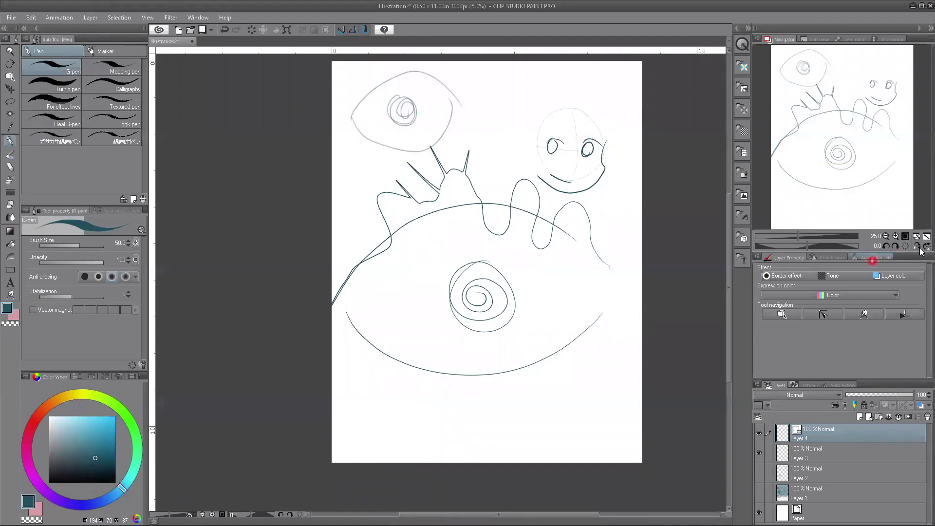
# Mirror the canvas view horizontally and draw the nose on the small face.
pyautogui.click(926, 246)
pyautogui.click(917, 246)
pyautogui.click(301, 180)
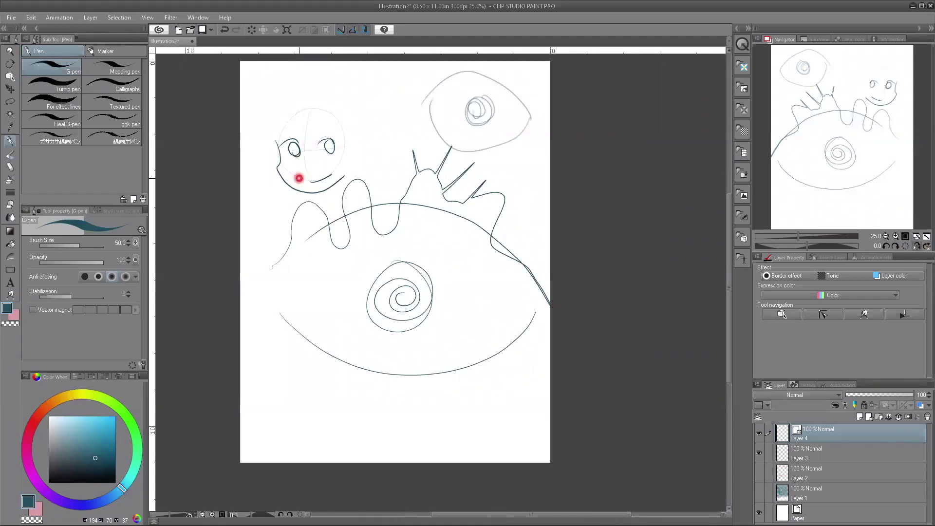
pyautogui.click(291, 157)
pyautogui.moveTo(303, 150); pyautogui.dragTo(304, 168)
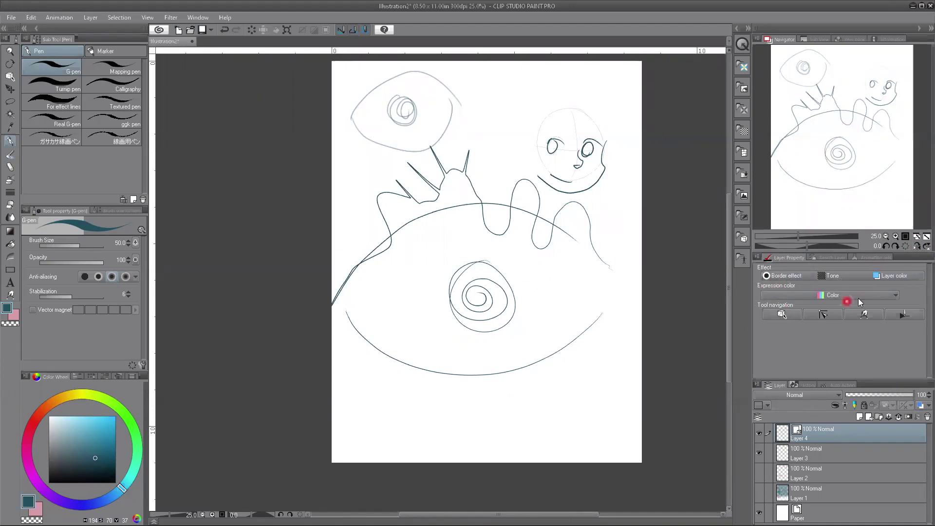
# Preview Layer 4 with its expression color set to Gray and return it to Color.
pyautogui.click(771, 297)
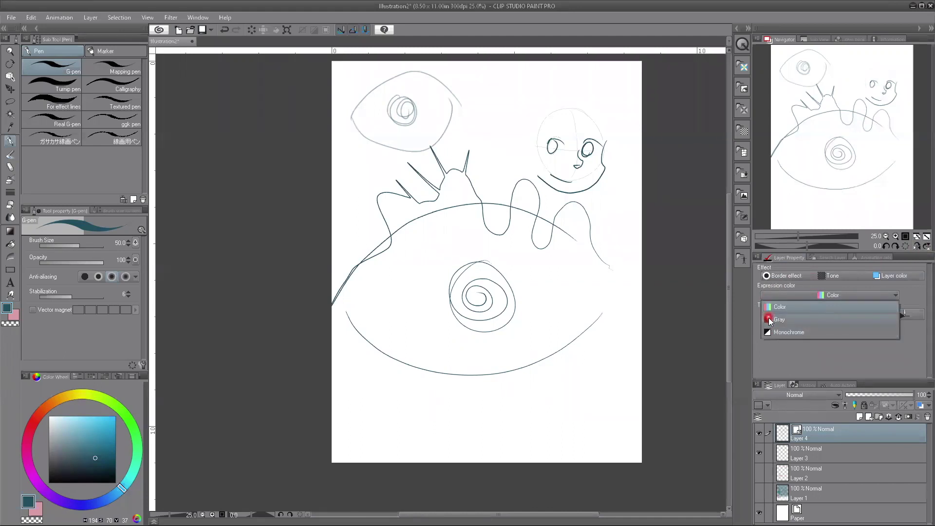
pyautogui.click(769, 319)
pyautogui.click(774, 295)
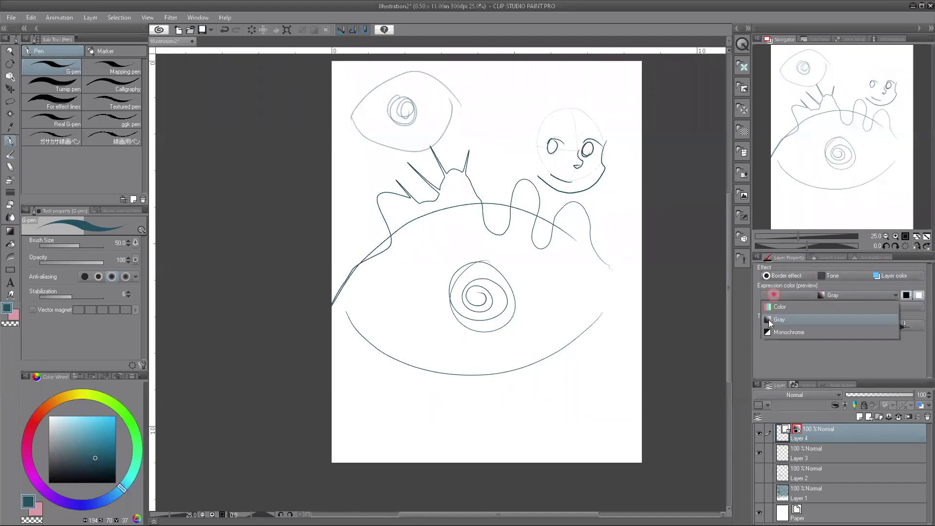
pyautogui.click(772, 308)
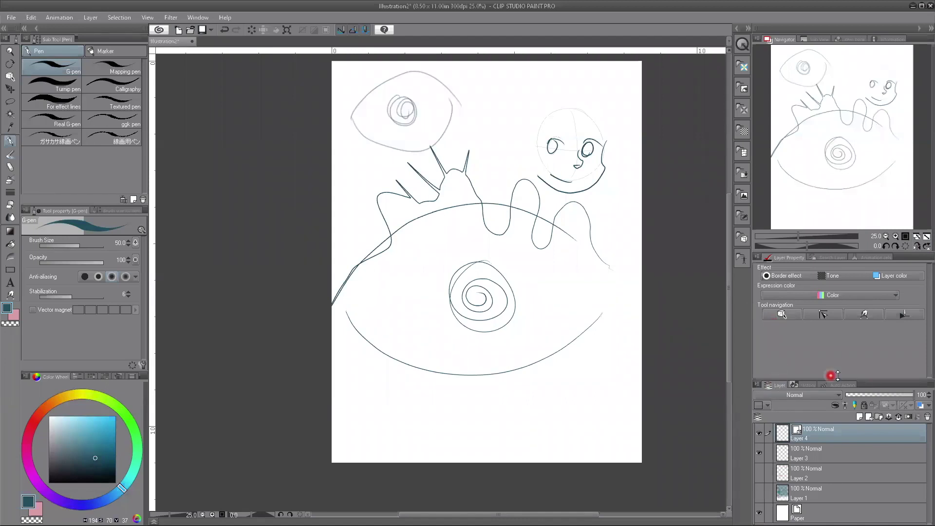
# Enlarge the layer list, hide Layer 4 and Layer 3, and try the visibility toggles of the lowest layers.
pyautogui.moveTo(871, 384); pyautogui.dragTo(865, 332)
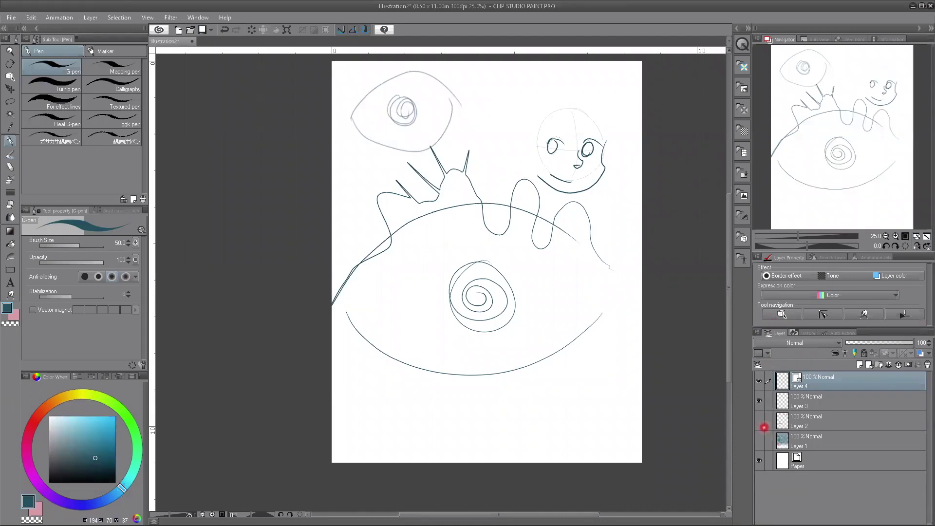
pyautogui.click(760, 386)
pyautogui.click(760, 400)
pyautogui.click(760, 402)
pyautogui.click(756, 445)
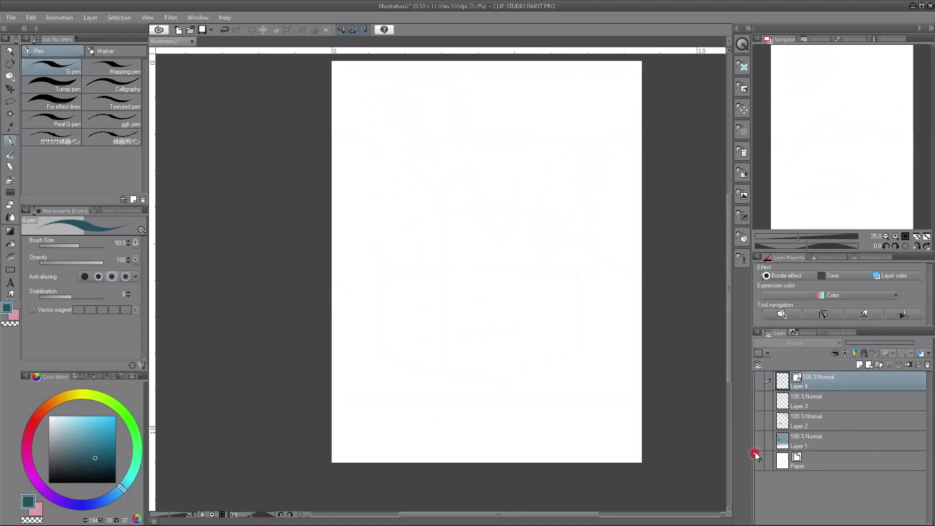
pyautogui.click(759, 442)
pyautogui.click(758, 442)
pyautogui.click(758, 442)
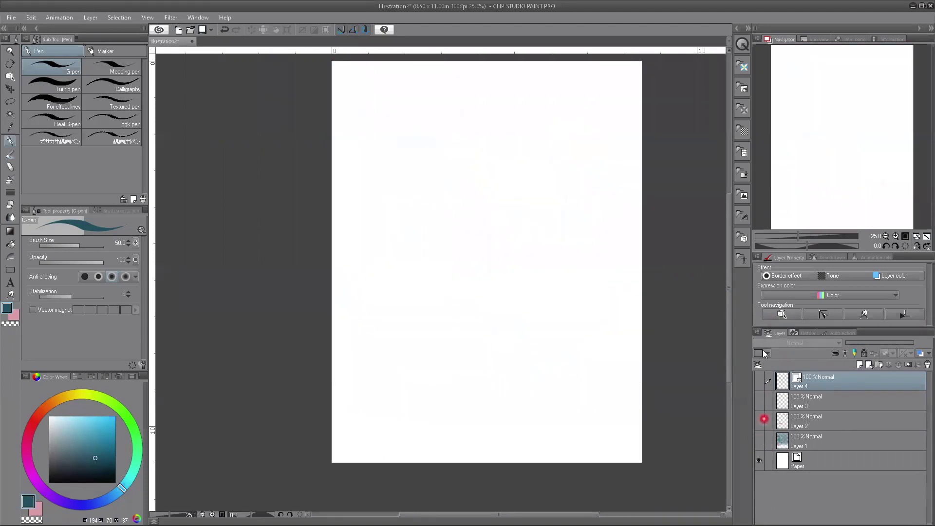
# Create a new layer folder and move Layer 4 and Layer 3 into it.
pyautogui.click(858, 364)
pyautogui.click(859, 353)
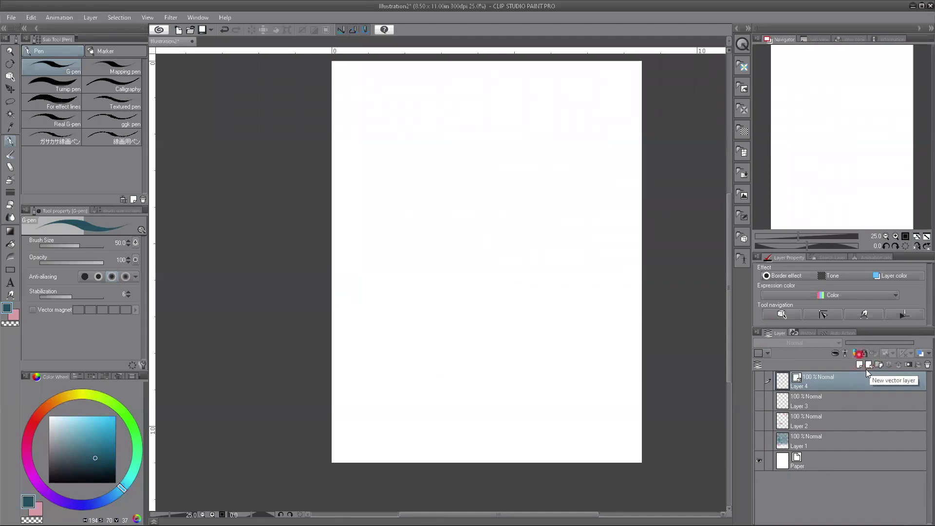
pyautogui.click(869, 366)
pyautogui.click(878, 365)
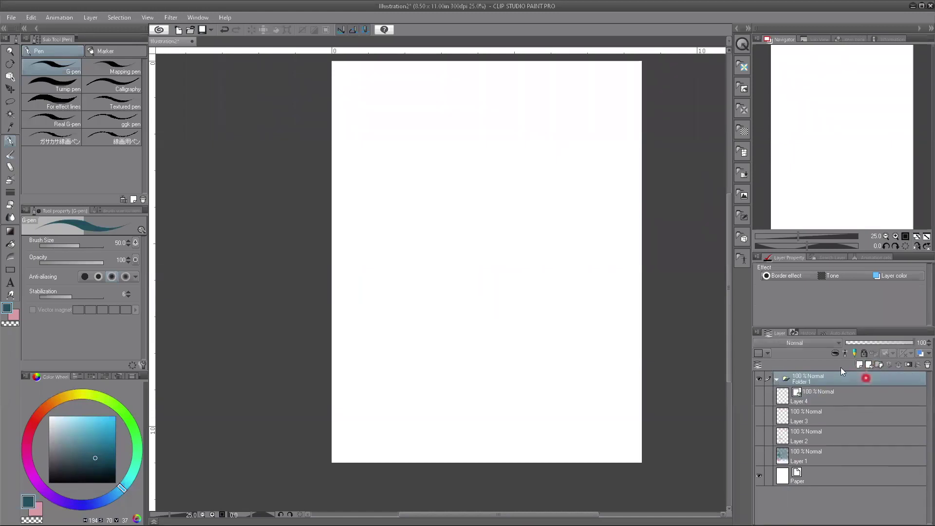
pyautogui.click(787, 393)
pyautogui.moveTo(799, 396)
pyautogui.mouseDown()
pyautogui.moveTo(806, 418)
pyautogui.moveTo(815, 404)
pyautogui.mouseUp()
# Make Layer 4 and Layer 3 visible inside Folder 1 and collapse the folder.
pyautogui.click(759, 395)
pyautogui.click(758, 416)
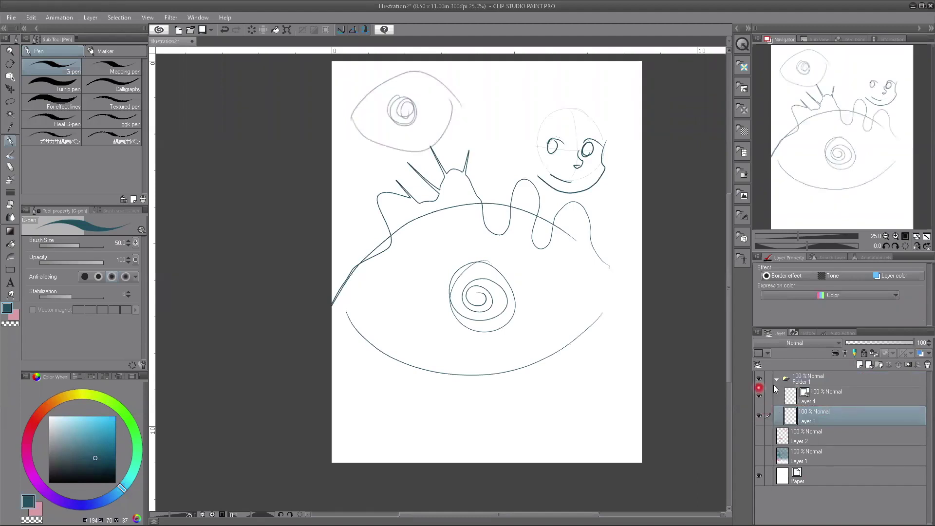
pyautogui.click(758, 414)
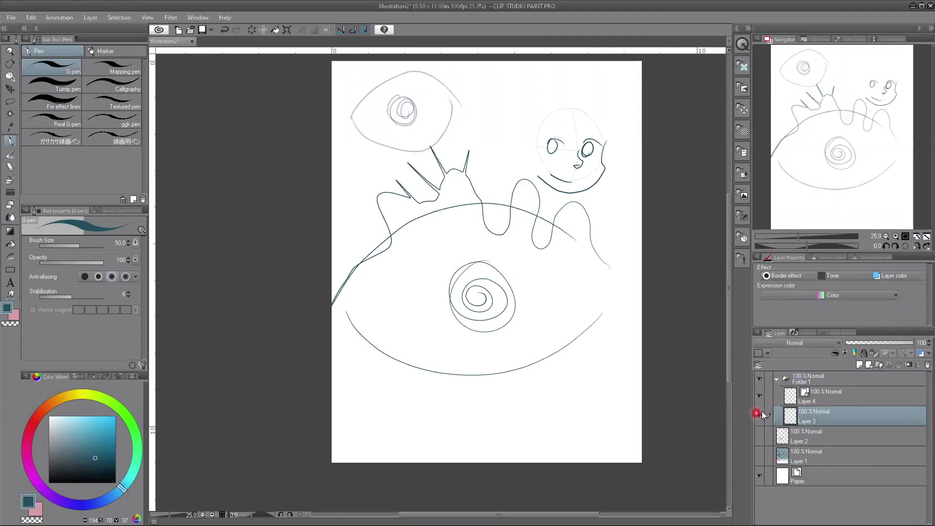
pyautogui.click(776, 379)
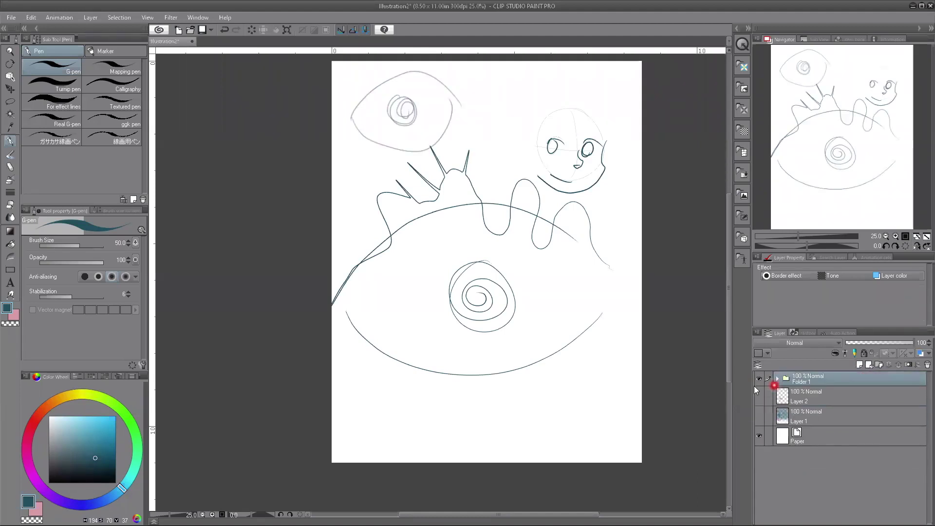
# Toggle the visibility of the whole Folder 1 off and on.
pyautogui.click(759, 379)
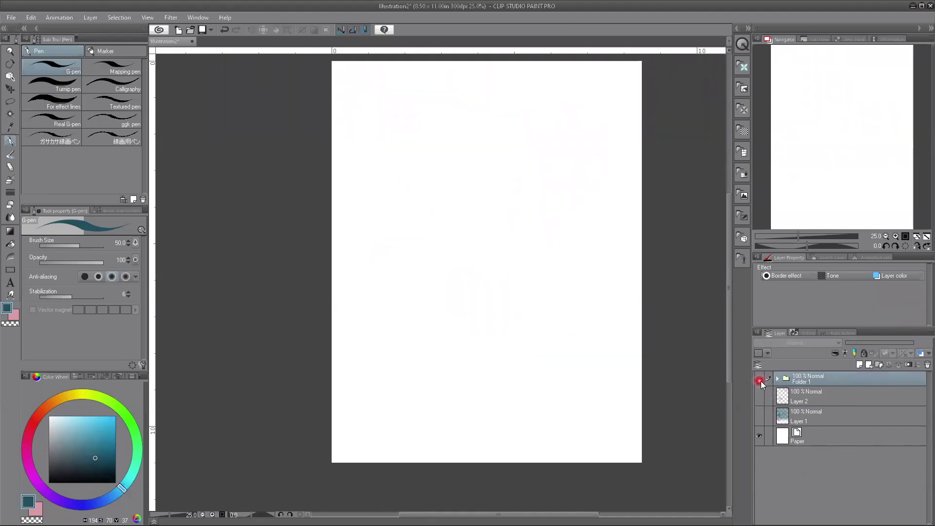
pyautogui.click(758, 380)
pyautogui.click(758, 380)
# Expand Folder 1, hide and show Layer 4 and Layer 3 individually, and collapse the folder again.
pyautogui.click(759, 379)
pyautogui.click(759, 416)
pyautogui.click(760, 396)
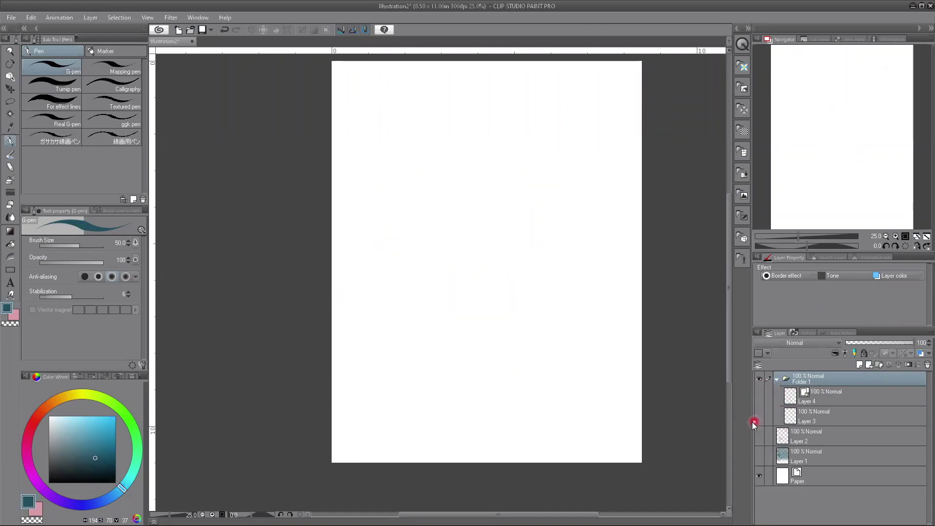
pyautogui.click(759, 395)
pyautogui.click(758, 415)
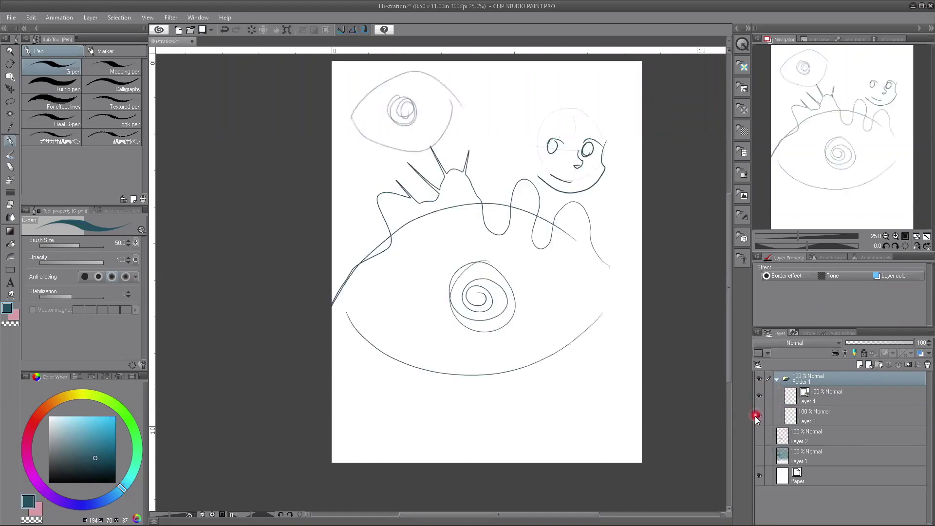
pyautogui.click(777, 379)
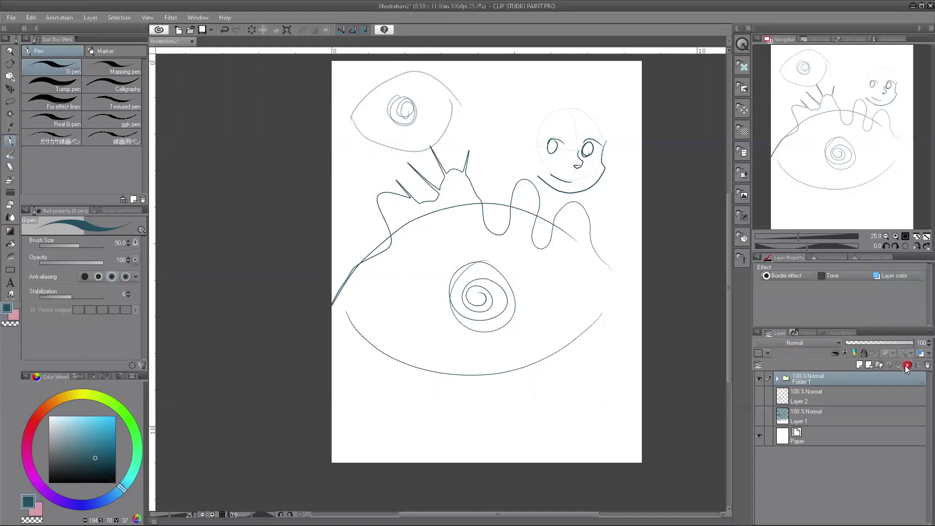
# Turn on the Layer color effect for Folder 1.
pyautogui.click(917, 356)
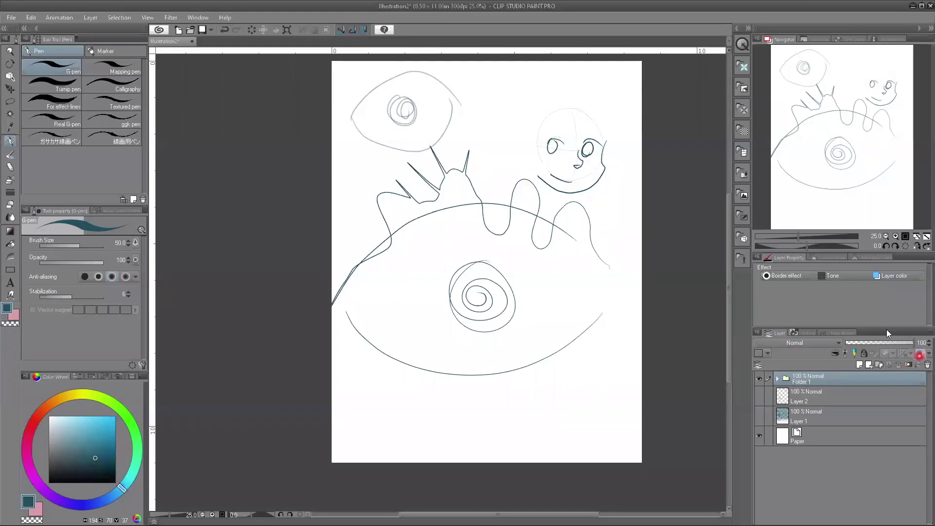
pyautogui.click(817, 287)
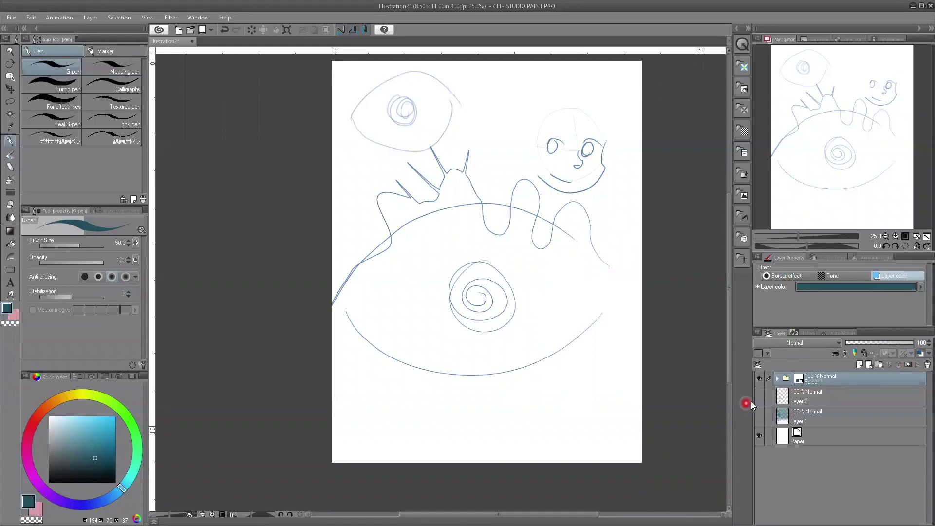
# Mark Layer 2 with a red palette color.
pyautogui.click(779, 400)
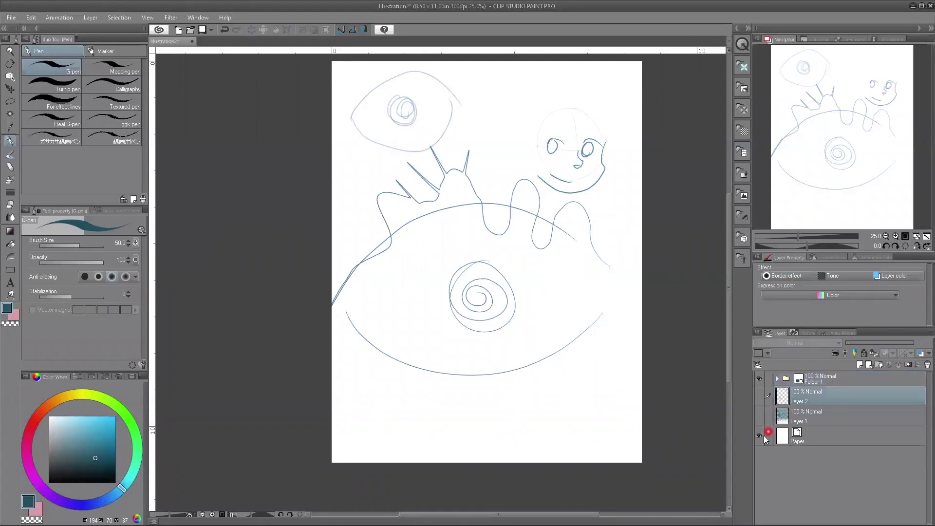
pyautogui.click(761, 354)
pyautogui.click(777, 370)
# Show and hide Layer 1, and hide Folder 1 so only the paper is left displayed.
pyautogui.click(760, 417)
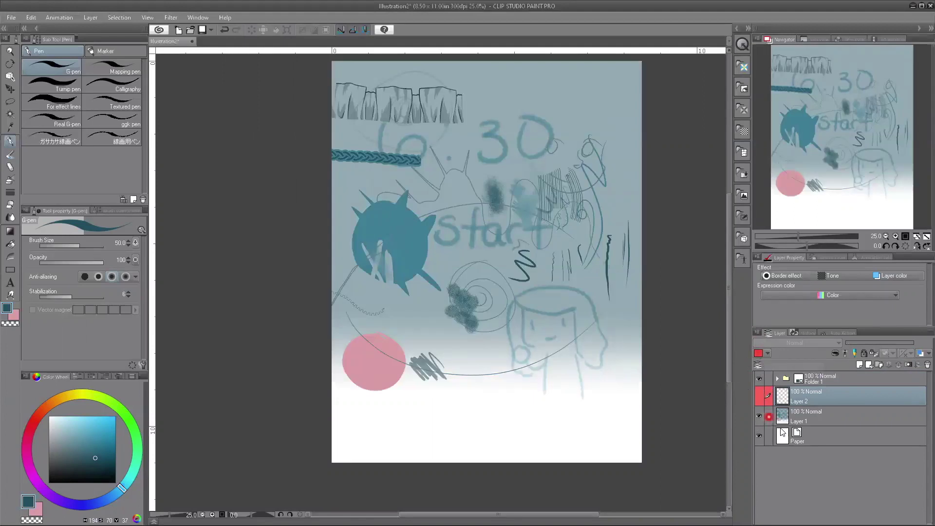
pyautogui.click(759, 415)
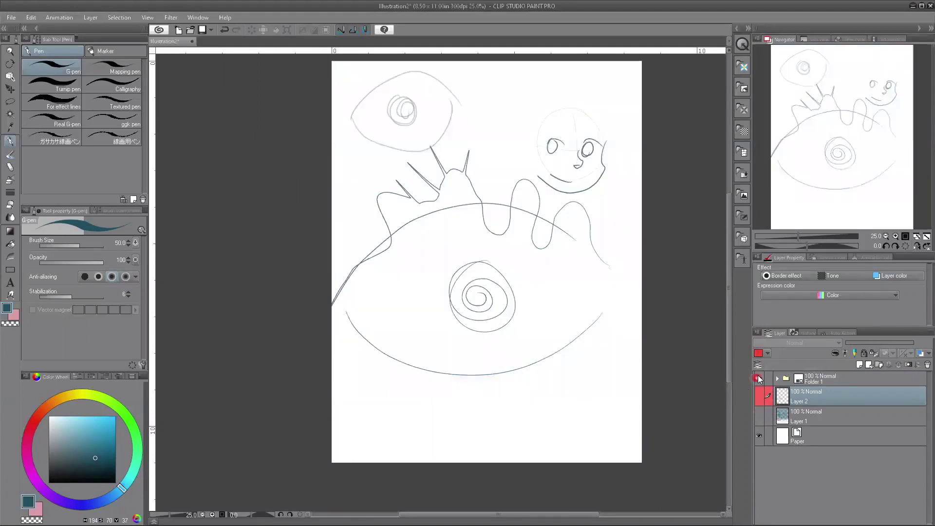
pyautogui.click(756, 396)
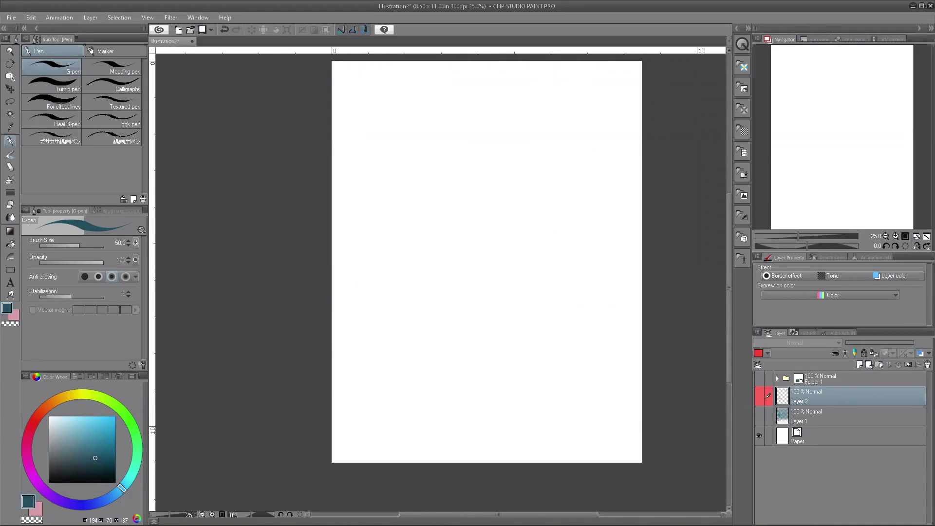
pyautogui.click(13, 18)
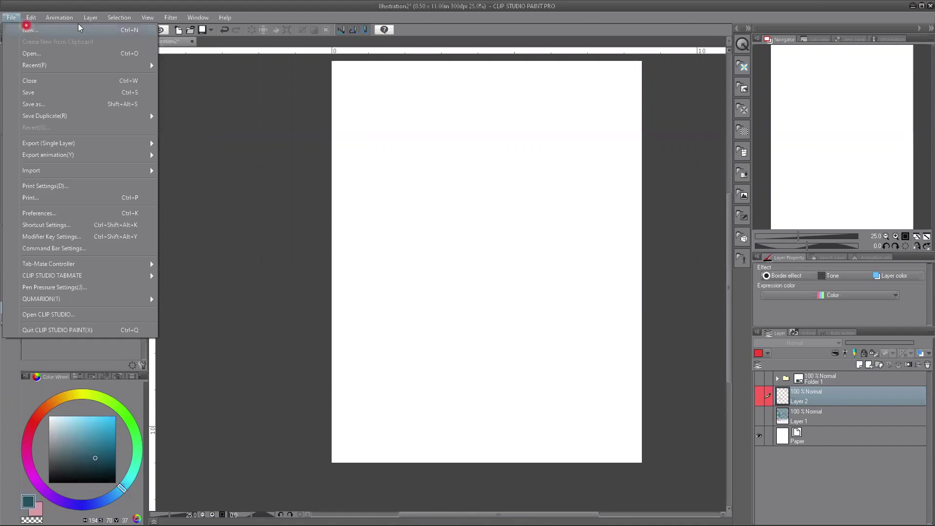
pyautogui.moveTo(170, 17)
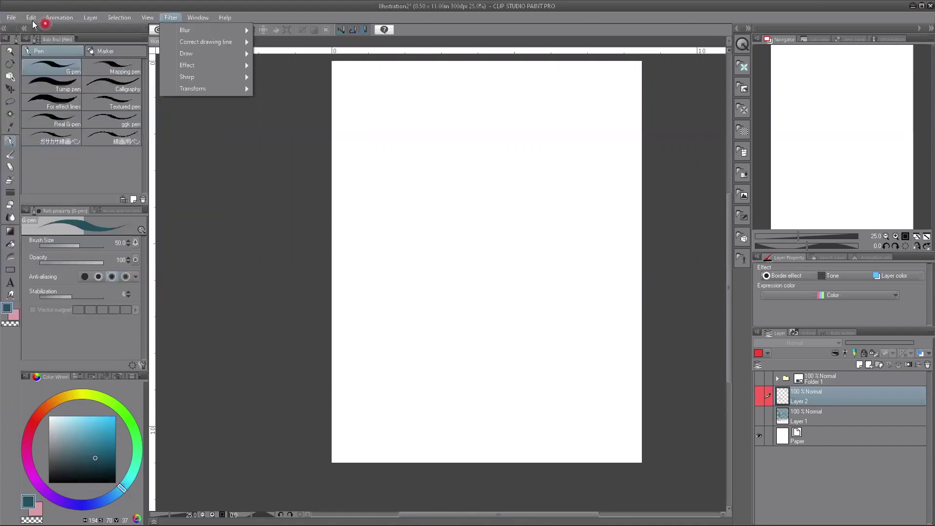
pyautogui.moveTo(68, 18)
pyautogui.click(108, 20)
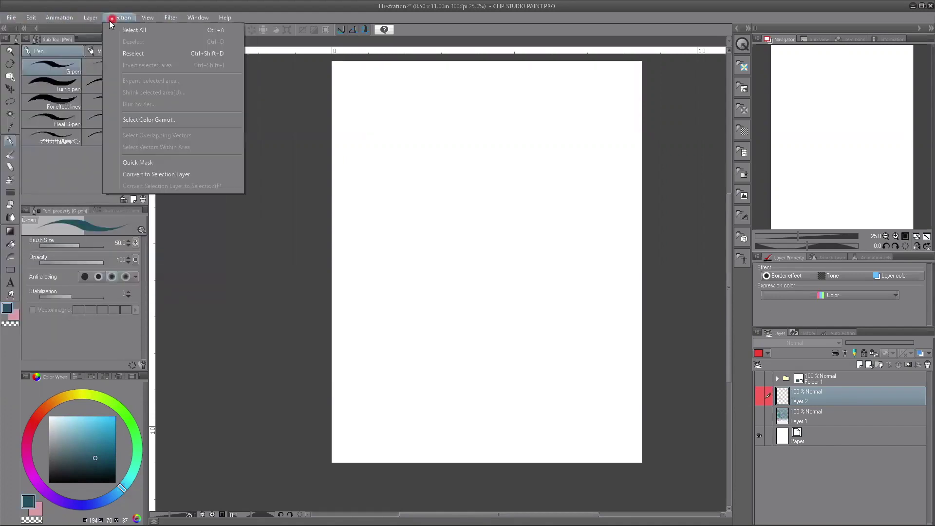
pyautogui.click(91, 18)
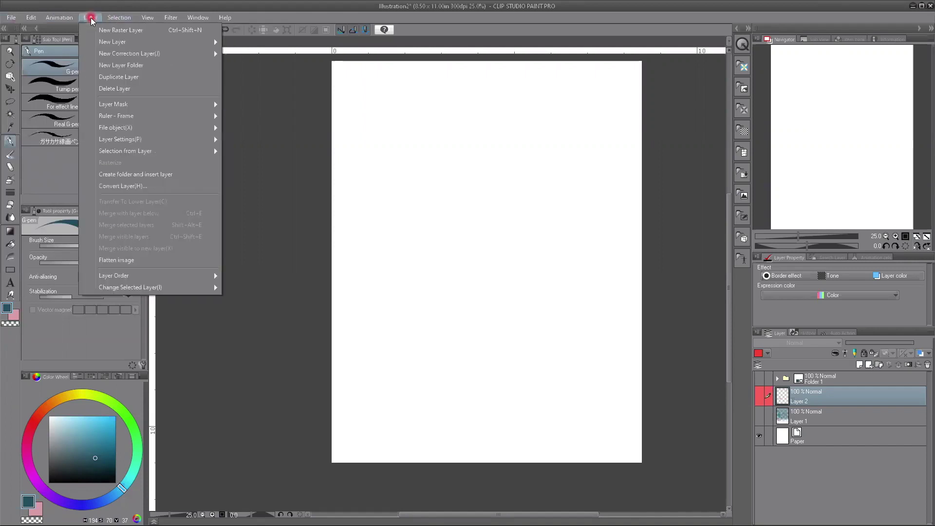
# Create a two-point perspective ruler on a new layer.
pyautogui.click(101, 121)
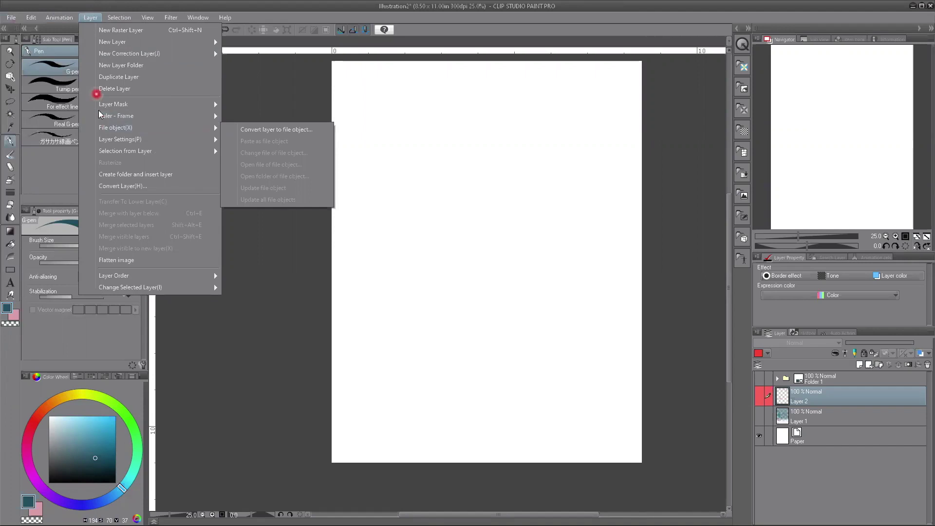
pyautogui.click(103, 115)
pyautogui.click(244, 167)
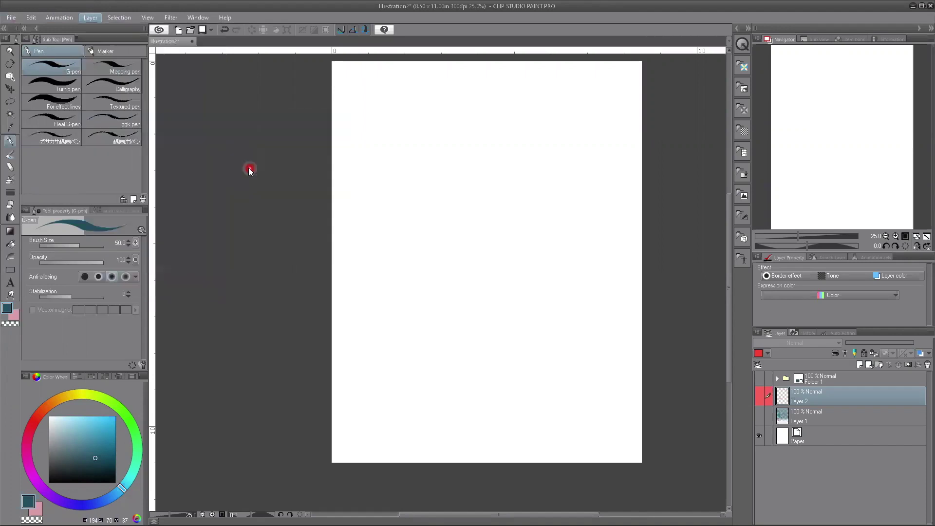
pyautogui.click(811, 152)
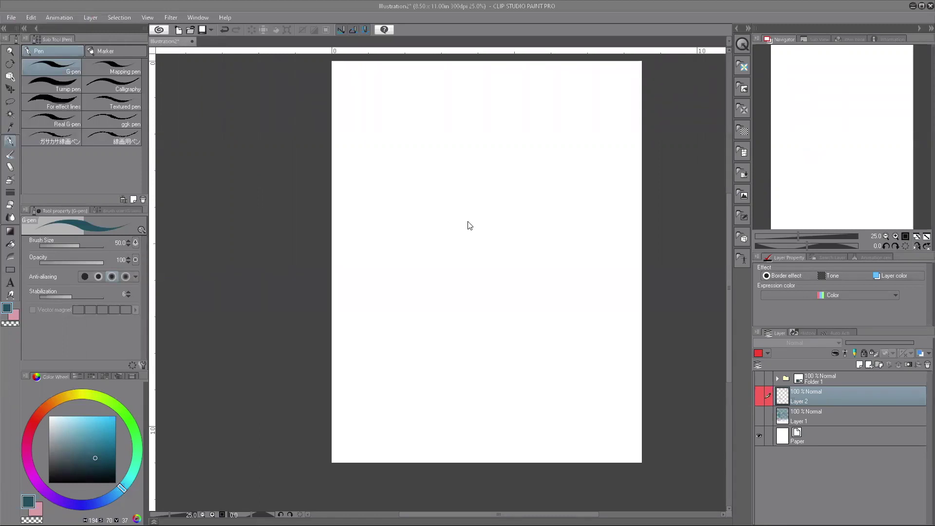
pyautogui.click(472, 235)
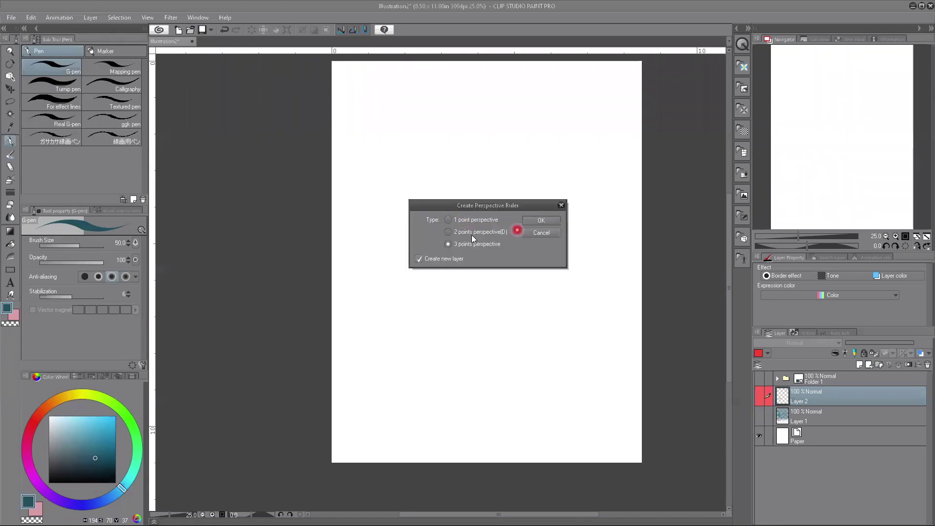
pyautogui.click(541, 221)
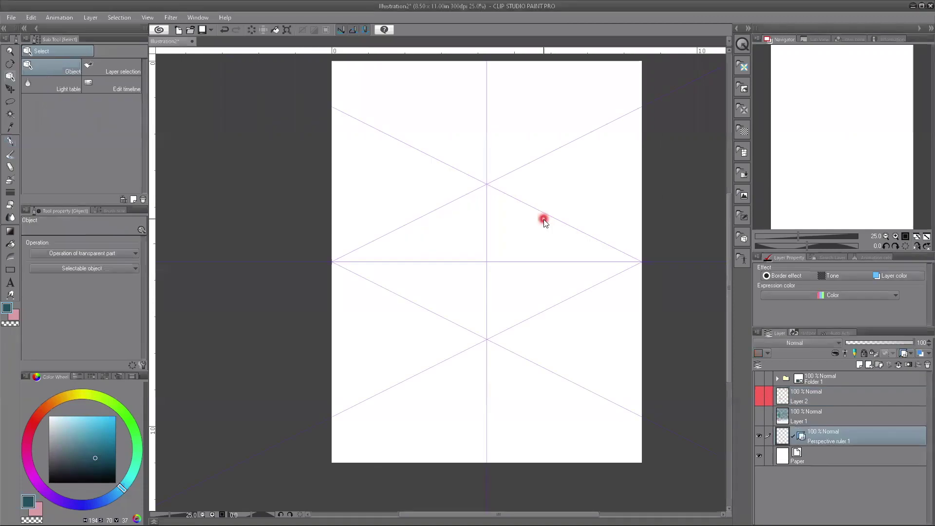
# Select the perspective ruler and lower its eye level slightly below the middle of the canvas.
pyautogui.scroll(1, 270, 244)
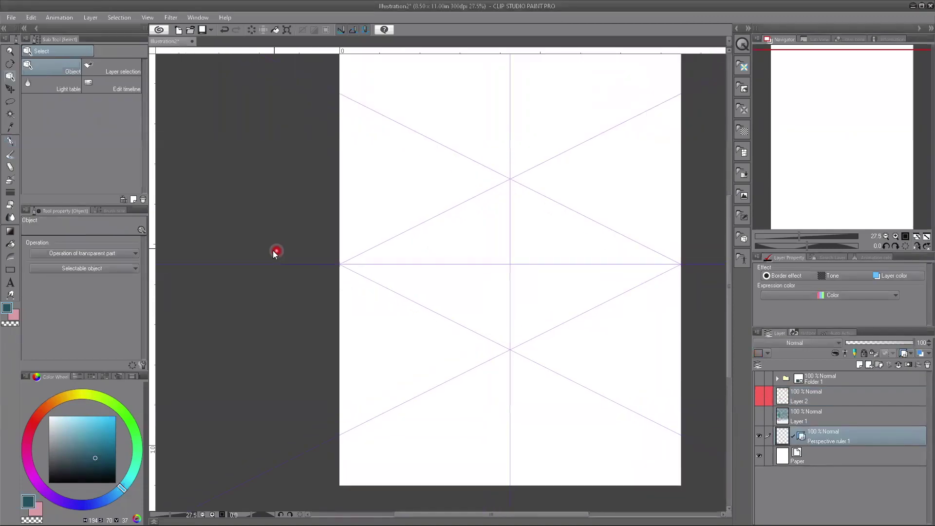
pyautogui.click(450, 262)
pyautogui.click(651, 261)
pyautogui.click(502, 257)
pyautogui.click(492, 266)
pyautogui.click(478, 258)
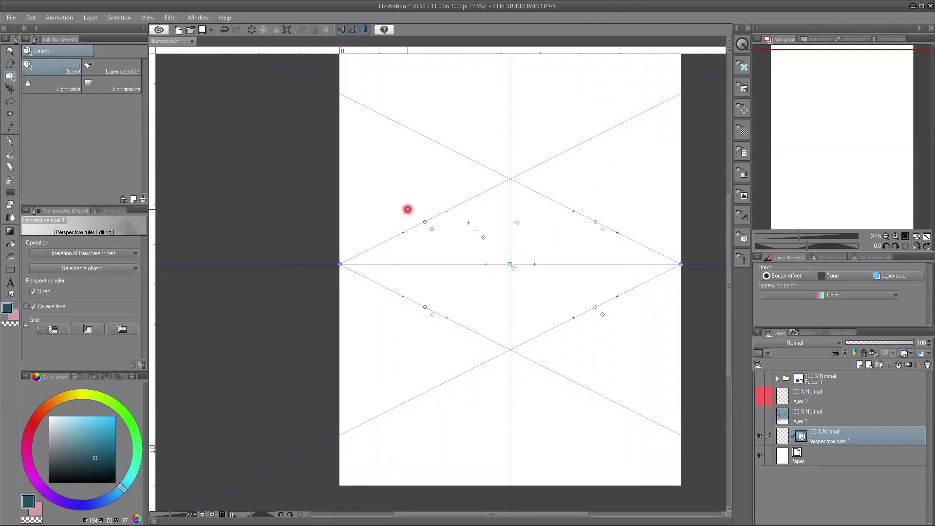
pyautogui.moveTo(509, 263); pyautogui.dragTo(507, 289)
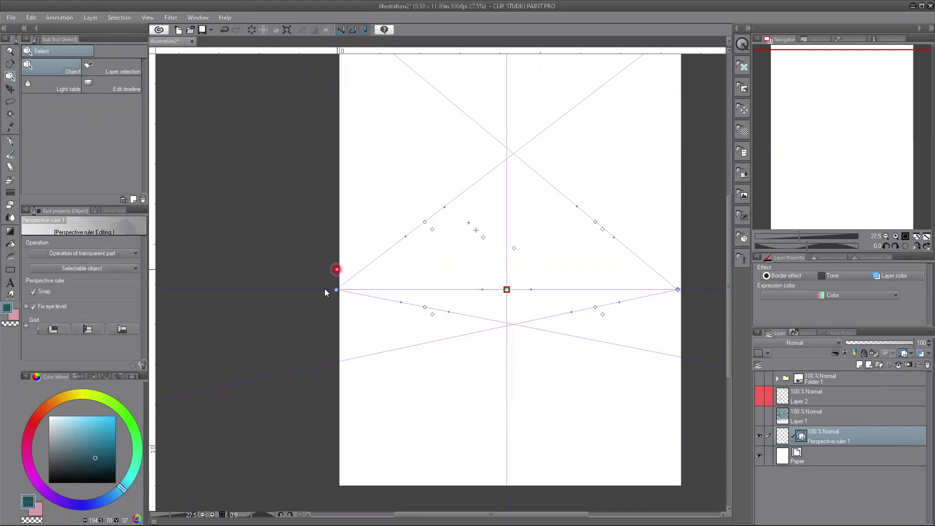
# Move the left and right vanishing points outward along the eye level, well beyond the canvas edges.
pyautogui.moveTo(336, 290); pyautogui.dragTo(225, 293)
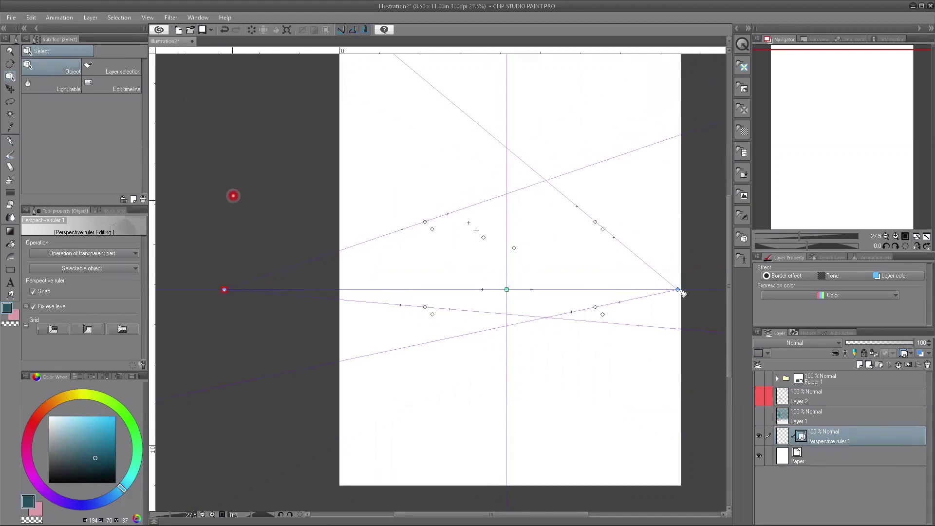
pyautogui.moveTo(681, 290); pyautogui.dragTo(711, 291)
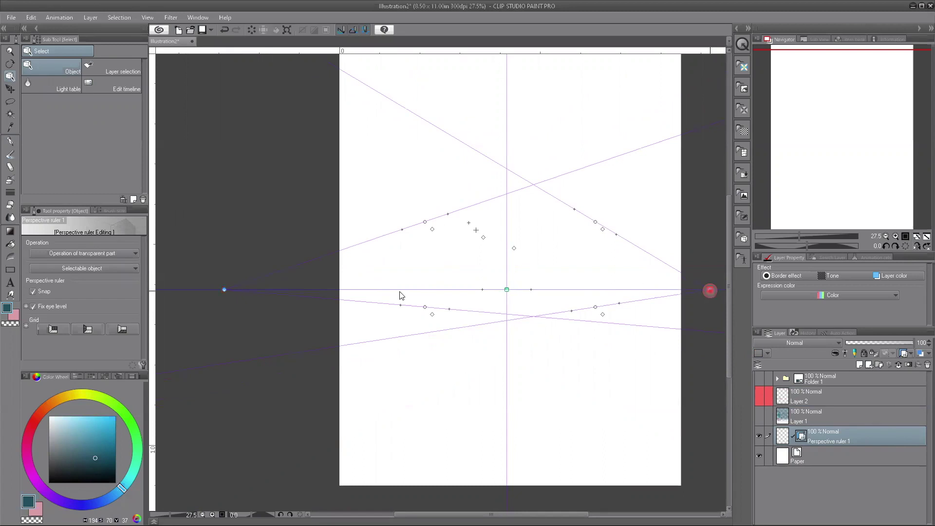
pyautogui.scroll(-3, 603, 295)
pyautogui.moveTo(590, 291); pyautogui.dragTo(609, 290)
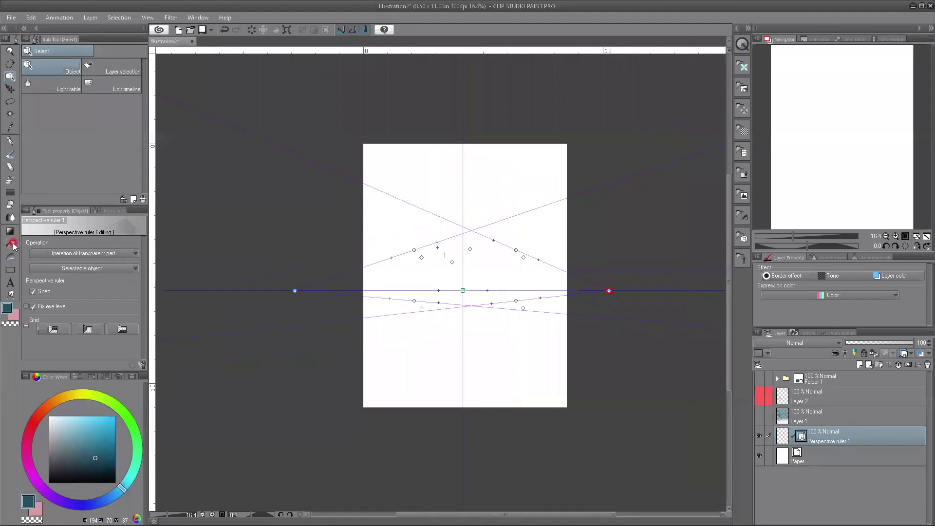
# Add a new layer above the perspective ruler layer and choose the Straight line tool.
pyautogui.click(797, 431)
pyautogui.click(766, 434)
pyautogui.click(759, 438)
pyautogui.click(859, 364)
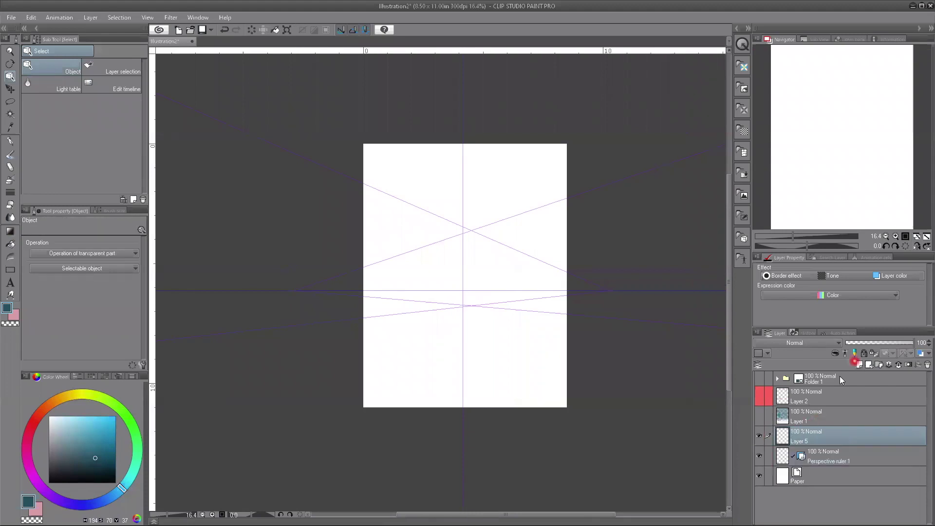
pyautogui.click(12, 268)
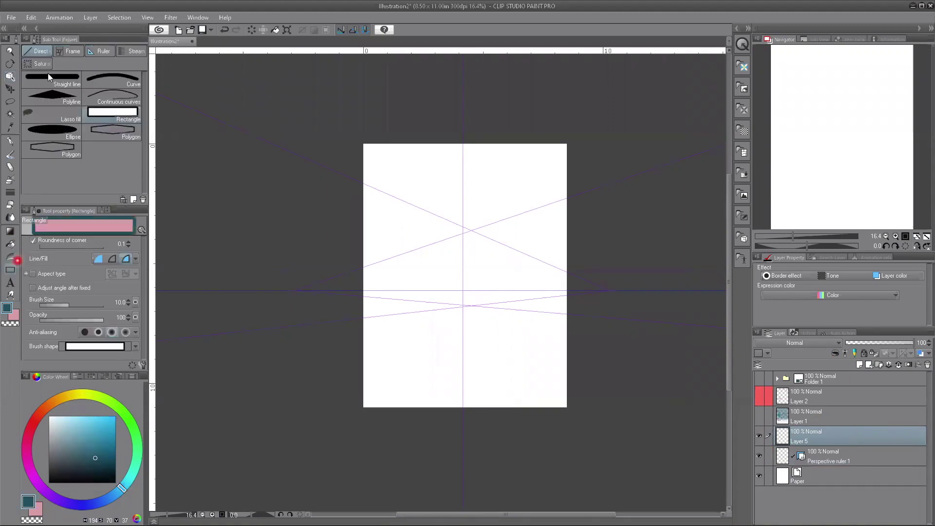
pyautogui.click(48, 73)
# Try a thick vertical line between the upper and lower intersections of the perspective guides.
pyautogui.click(269, 182)
pyautogui.click(461, 232)
pyautogui.click(469, 231)
pyautogui.moveTo(469, 231); pyautogui.dragTo(470, 306)
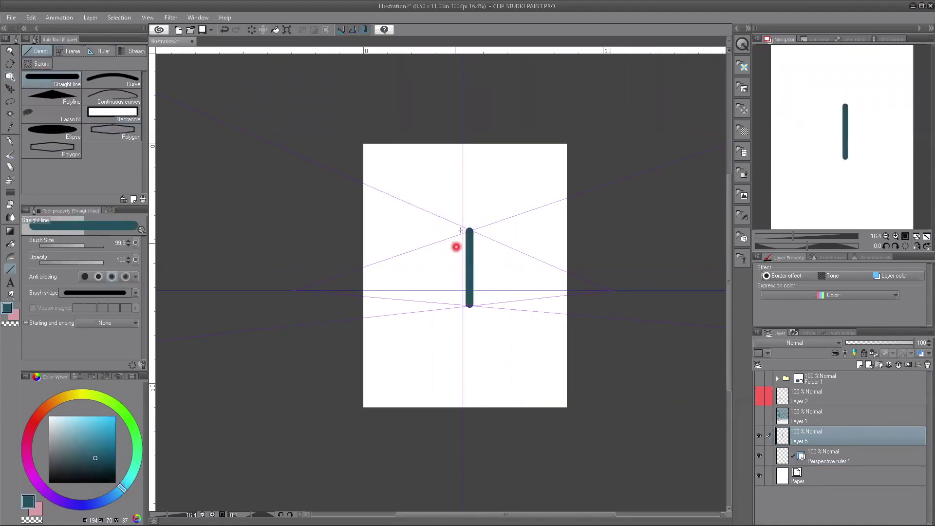
pyautogui.hotkey('ctrl', 'z')
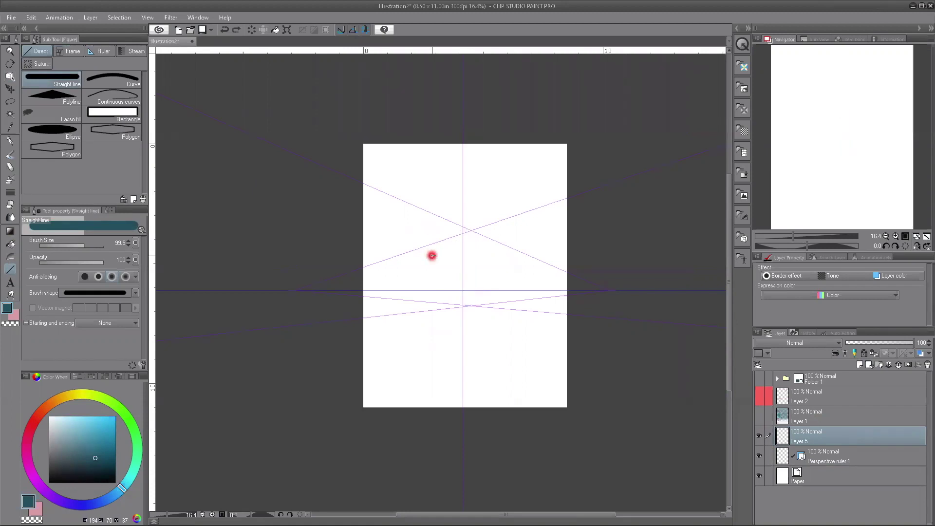
# Set the brush size to 6.0 and draw the left and right faces of a box along the perspective guides.
pyautogui.press('[')
pyautogui.press('[')
pyautogui.press('[')
pyautogui.press('[')
pyautogui.press('[')
pyautogui.press('[')
pyautogui.press('[')
pyautogui.press('[')
pyautogui.press('[')
pyautogui.press('[')
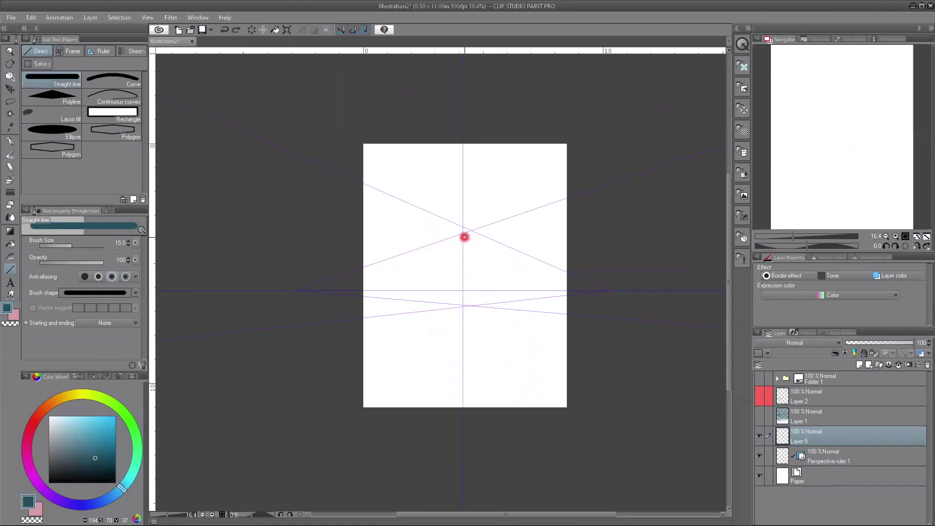
pyautogui.press('[')
pyautogui.press('[')
pyautogui.press('[')
pyautogui.press('[')
pyautogui.press('[')
pyautogui.moveTo(467, 235); pyautogui.dragTo(468, 299)
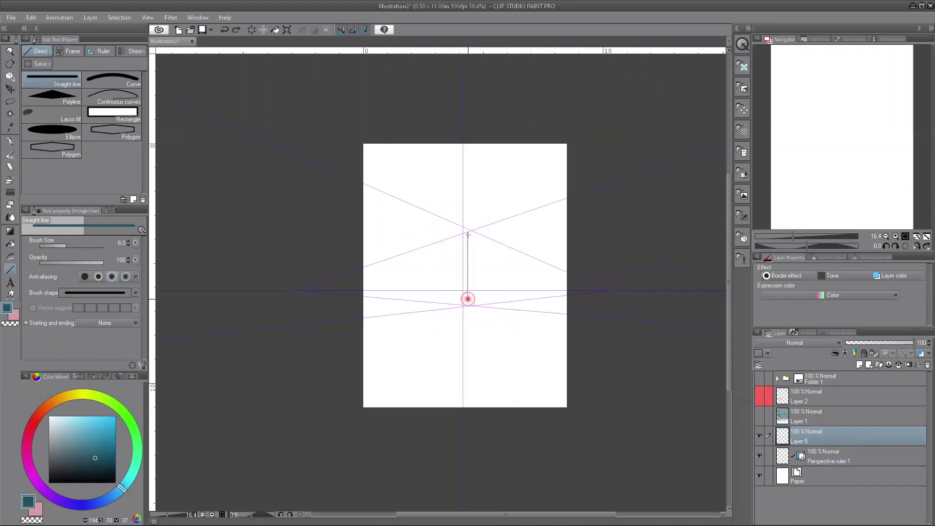
pyautogui.moveTo(468, 234); pyautogui.dragTo(467, 306)
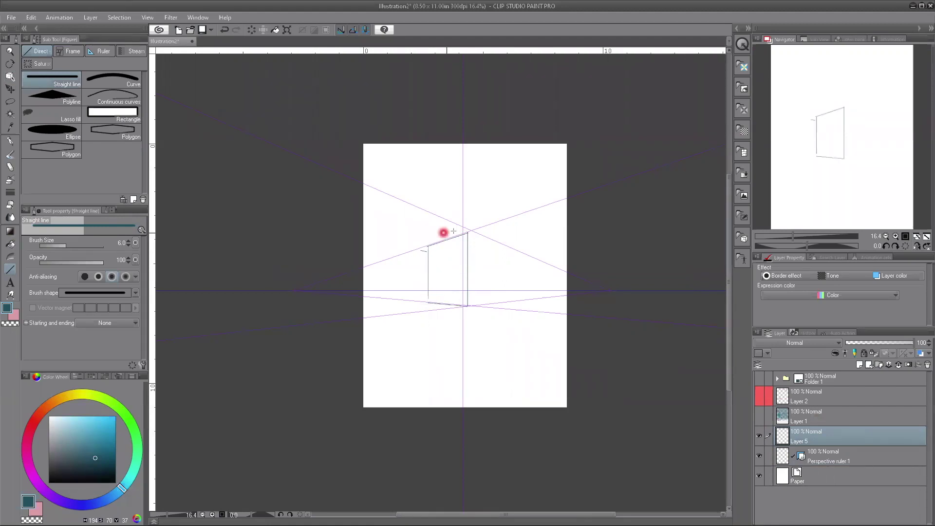
pyautogui.moveTo(472, 232)
pyautogui.mouseDown()
pyautogui.moveTo(504, 248)
pyautogui.moveTo(504, 296)
pyautogui.moveTo(475, 305)
pyautogui.mouseUp()
pyautogui.click(451, 317)
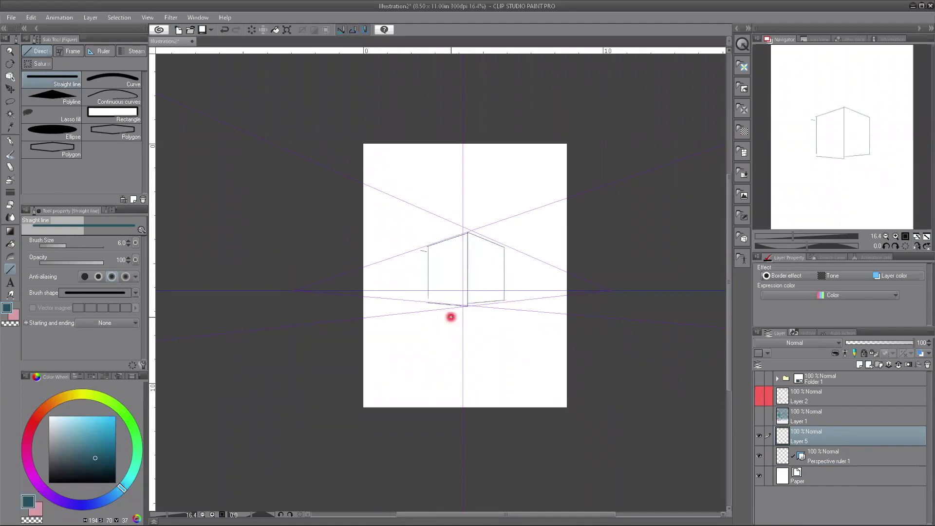
# Draw a second pair of bottom edges on the box along the perspective guides and extend its side edges to meet them.
pyautogui.click(457, 276)
pyautogui.scroll(5, 457, 293)
pyautogui.moveTo(592, 301); pyautogui.dragTo(490, 316)
pyautogui.click(585, 289)
pyautogui.moveTo(588, 298); pyautogui.dragTo(589, 300)
pyautogui.click(453, 282)
pyautogui.moveTo(479, 303); pyautogui.dragTo(352, 292)
pyautogui.click(363, 299)
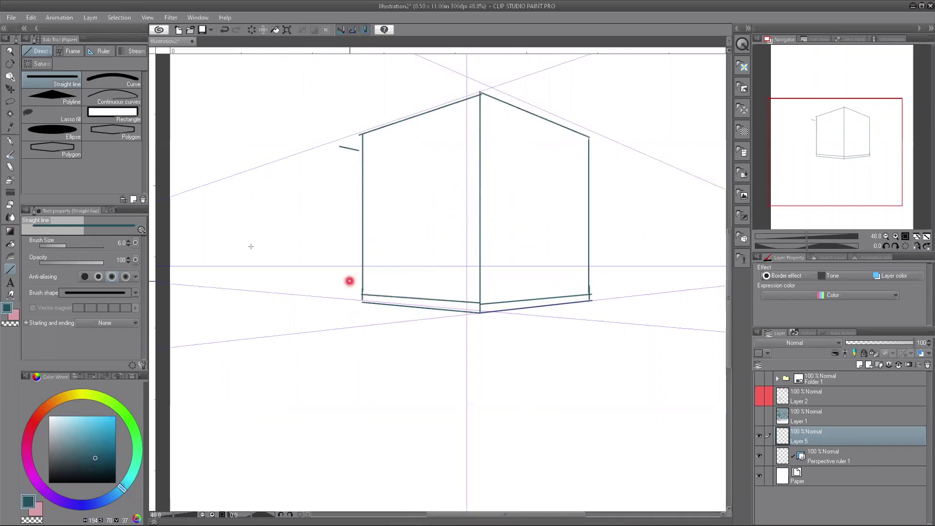
# Hide the perspective ruler layer so only the drawn box is displayed.
pyautogui.scroll(-4, 355, 305)
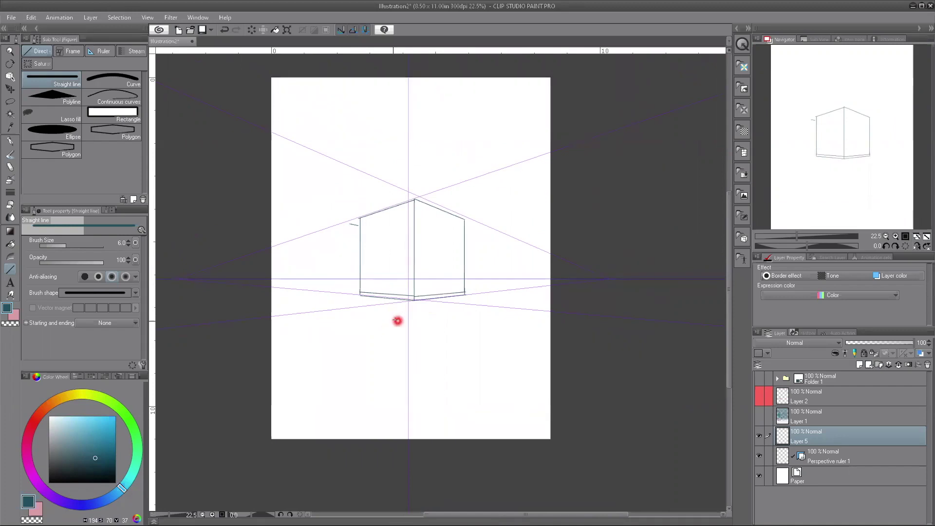
pyautogui.click(759, 456)
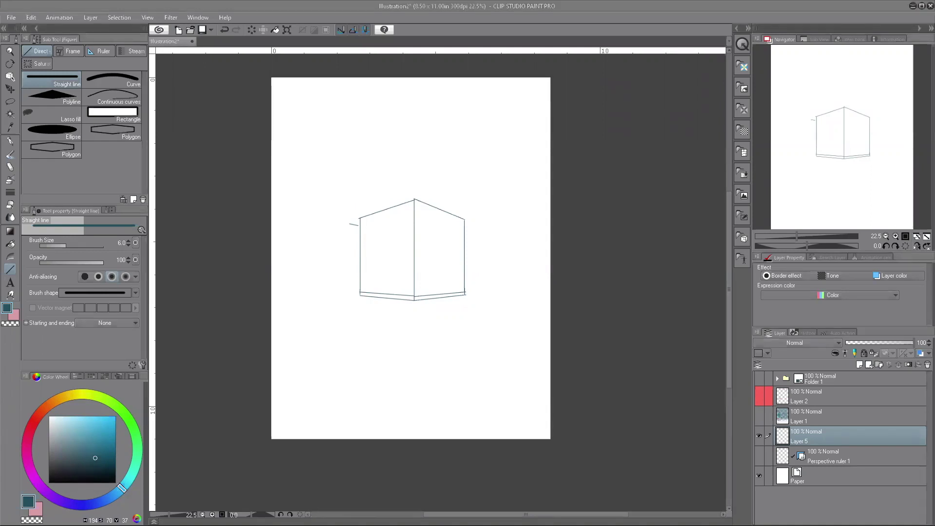
pyautogui.click(522, 238)
# Look over the canvas and workspace window options and open the Color pattern materials.
pyautogui.click(192, 16)
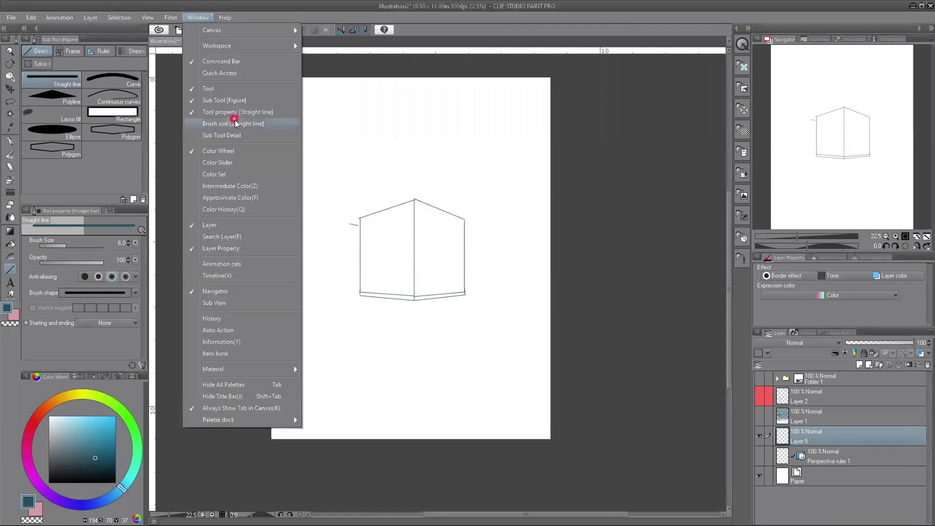
pyautogui.click(219, 31)
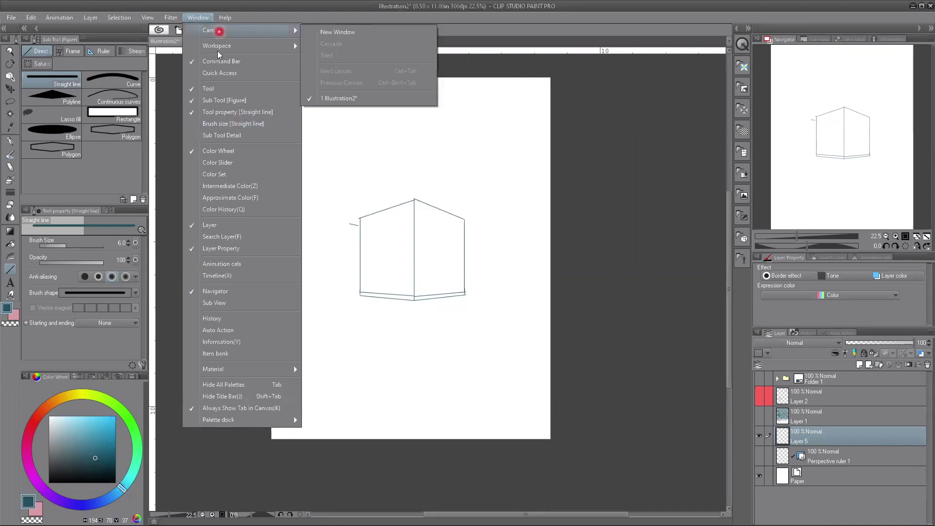
pyautogui.click(217, 49)
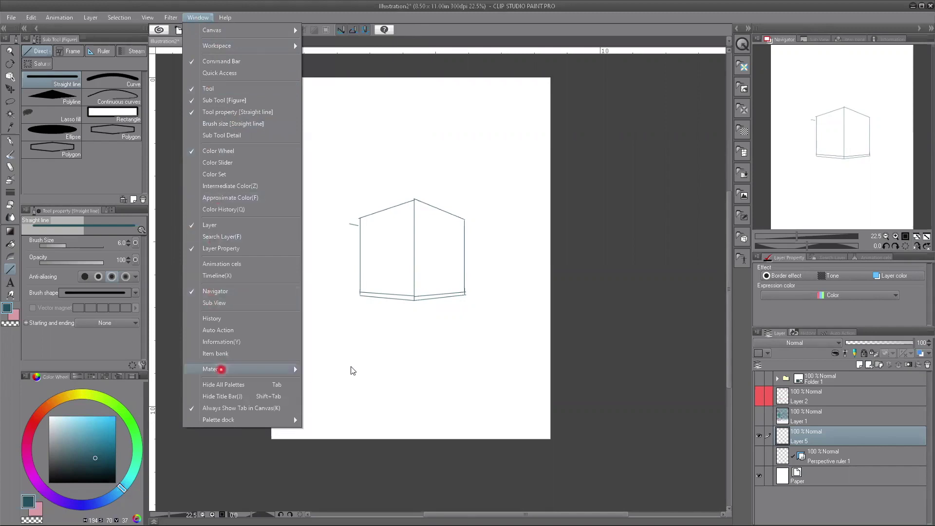
pyautogui.moveTo(221, 369)
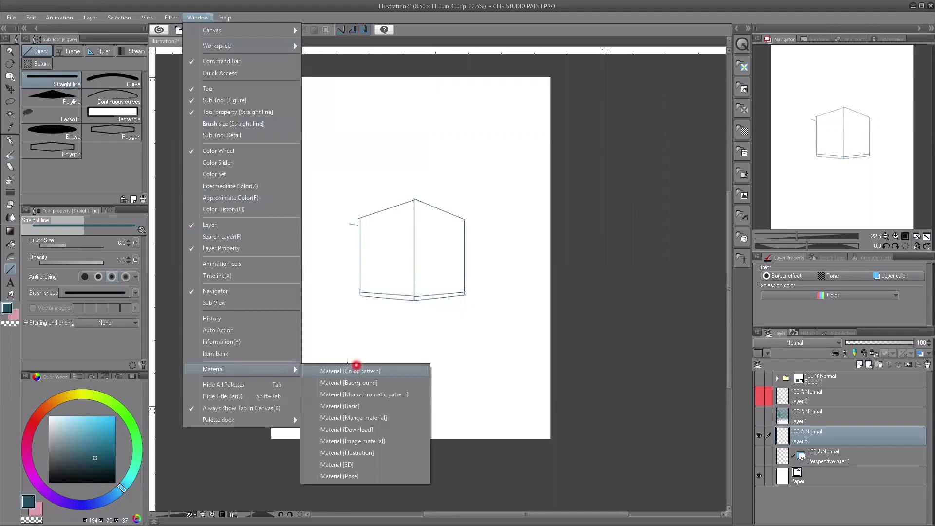
pyautogui.click(357, 366)
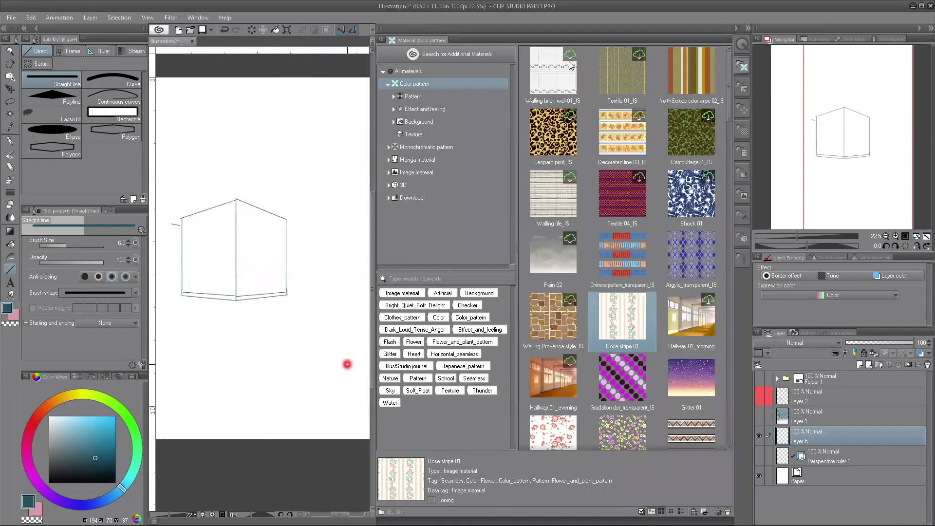
# Try placing the Rose stripe 01 material on the canvas without a selection.
pyautogui.click(558, 83)
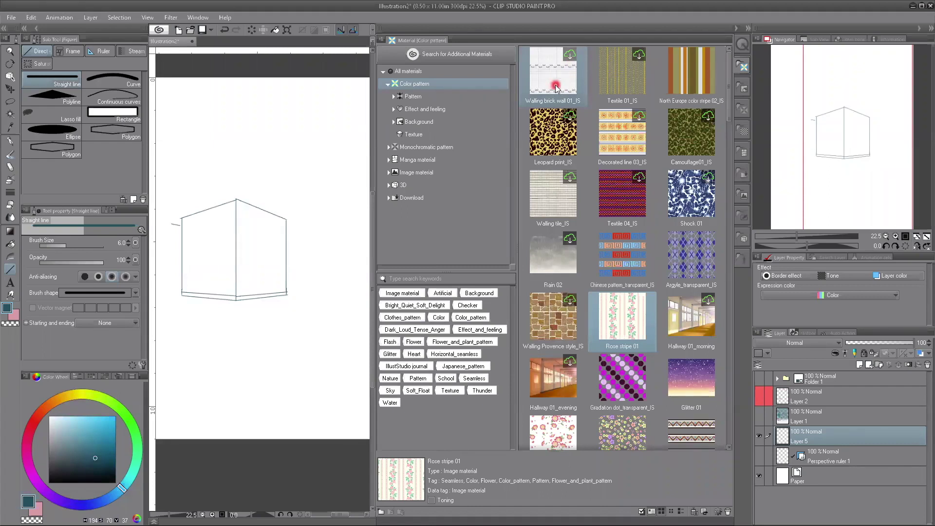
pyautogui.click(615, 327)
pyautogui.moveTo(622, 329); pyautogui.dragTo(273, 307)
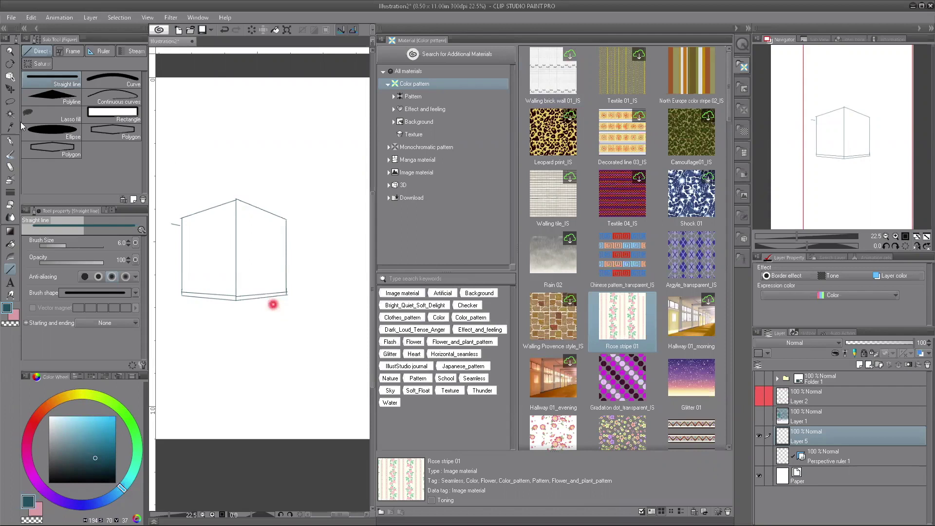
pyautogui.hotkey('ctrl', 'z')
# Lasso a round selection above the box and fill it with the Rose stripe 01 material.
pyautogui.click(16, 99)
pyautogui.moveTo(319, 105)
pyautogui.mouseDown()
pyautogui.moveTo(246, 165)
pyautogui.moveTo(292, 98)
pyautogui.mouseUp()
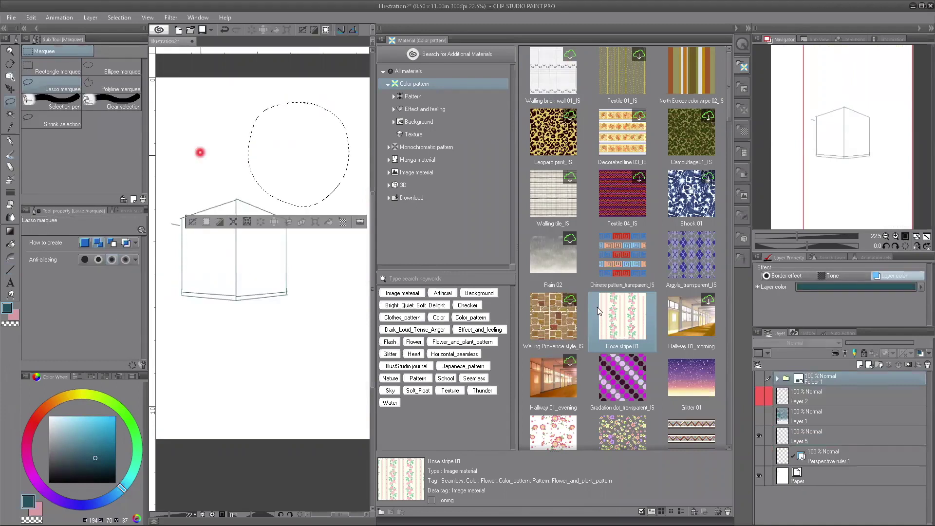
pyautogui.moveTo(612, 316); pyautogui.dragTo(279, 171)
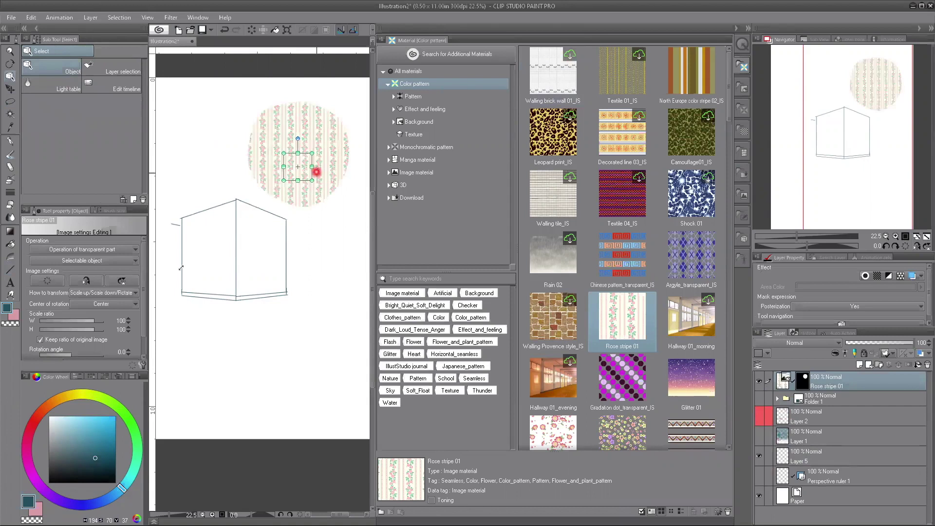
# Scale the Rose stripe 01 pattern to 231% and rotate it 28.3 degrees inside its round mask.
pyautogui.moveTo(283, 180); pyautogui.dragTo(218, 232)
pyautogui.moveTo(255, 188); pyautogui.dragTo(247, 198)
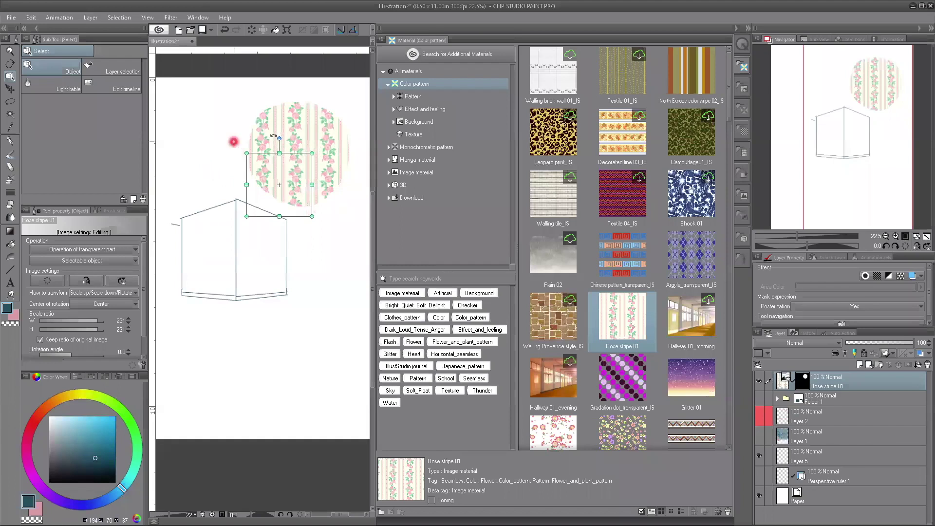
pyautogui.moveTo(277, 135); pyautogui.dragTo(306, 130)
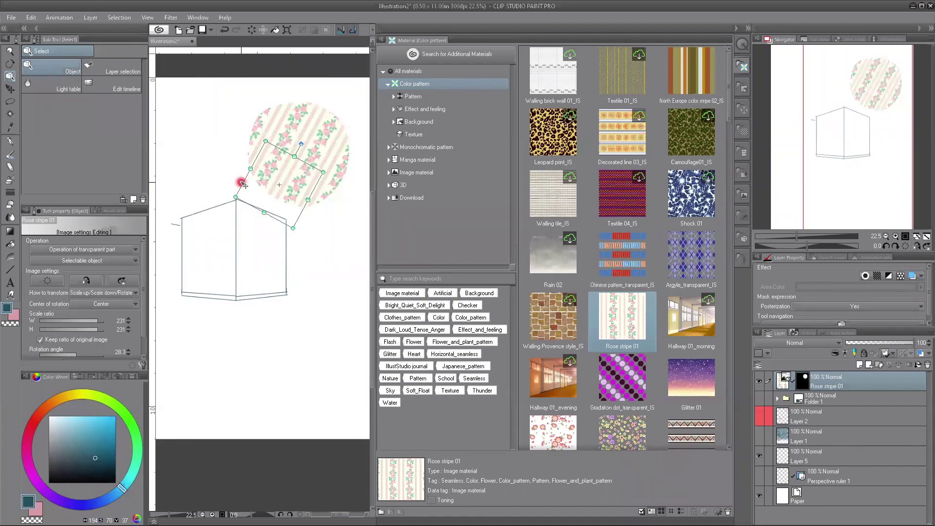
pyautogui.click(10, 89)
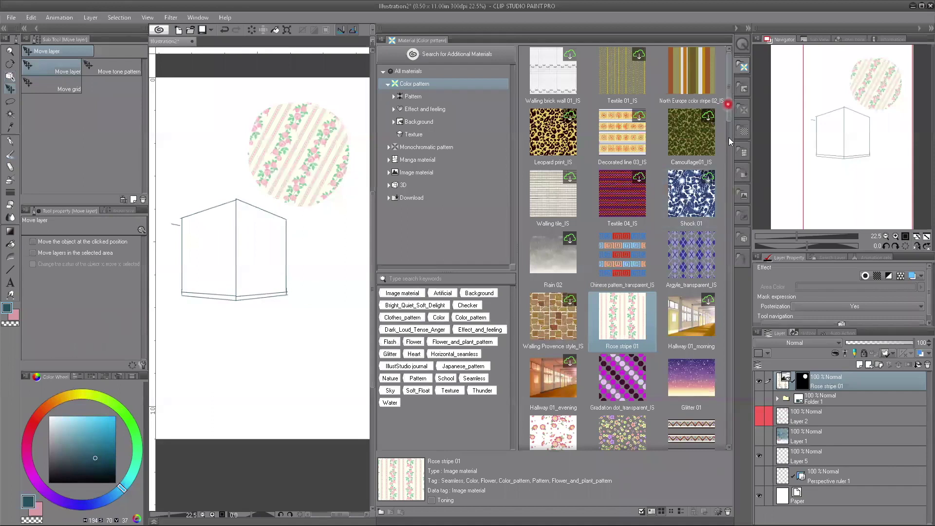
# Browse the Color pattern materials, including the Effect and feeling and Background Nature categories, and the Monochromatic pattern categories.
pyautogui.scroll(-2, 731, 142)
pyautogui.moveTo(729, 124); pyautogui.dragTo(730, 152)
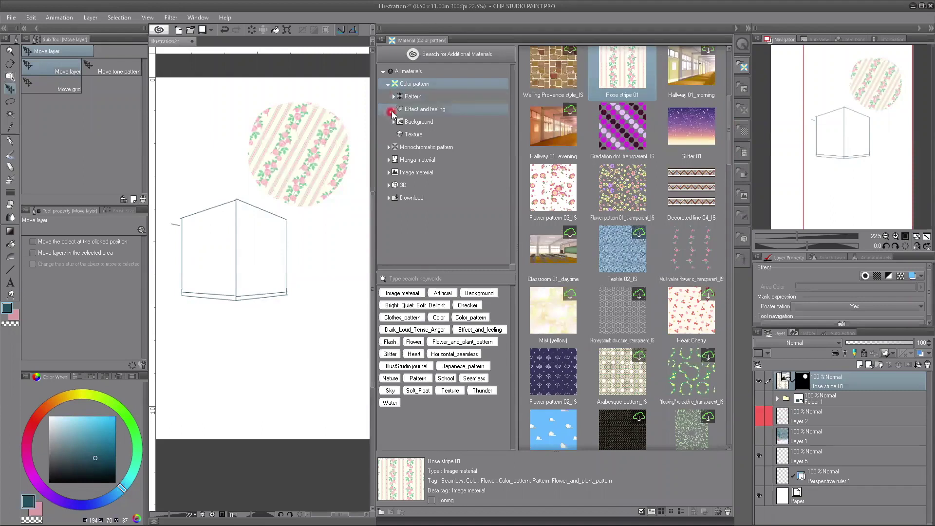
pyautogui.click(392, 110)
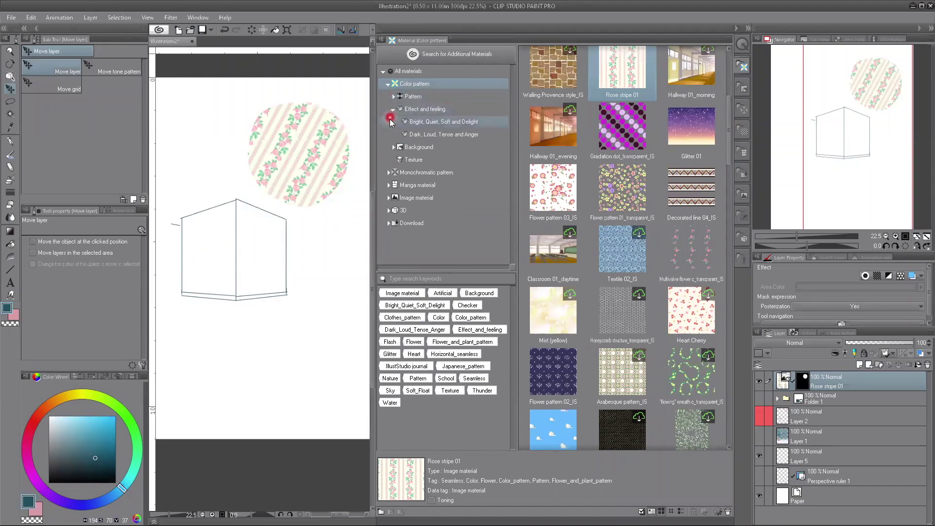
pyautogui.click(391, 147)
pyautogui.click(408, 165)
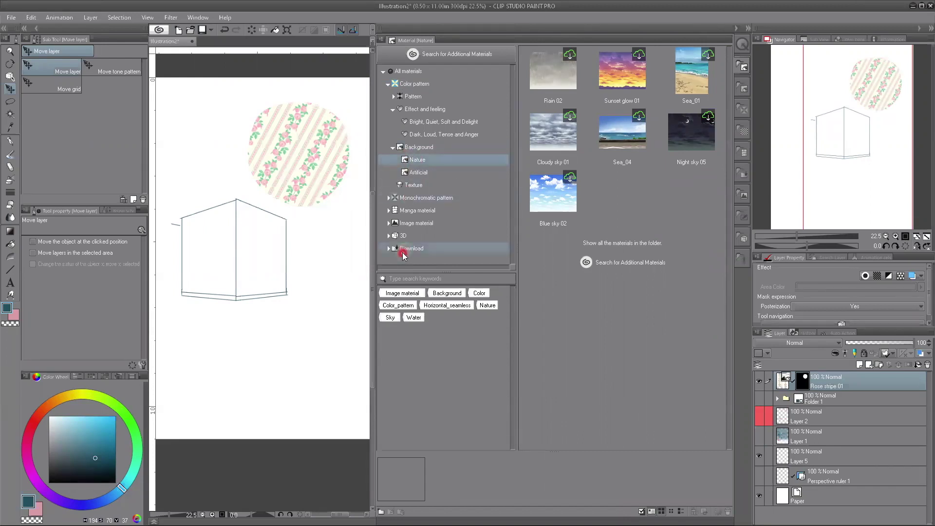
pyautogui.click(387, 197)
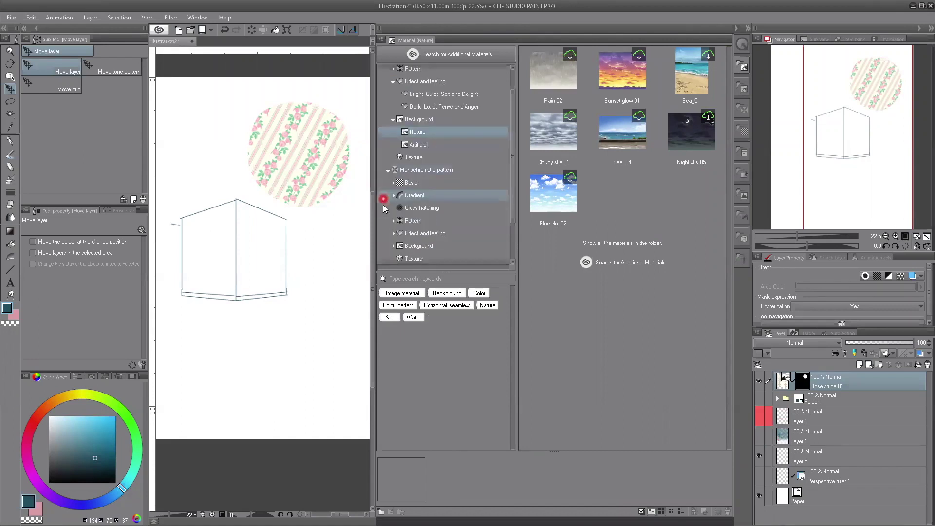
pyautogui.click(388, 170)
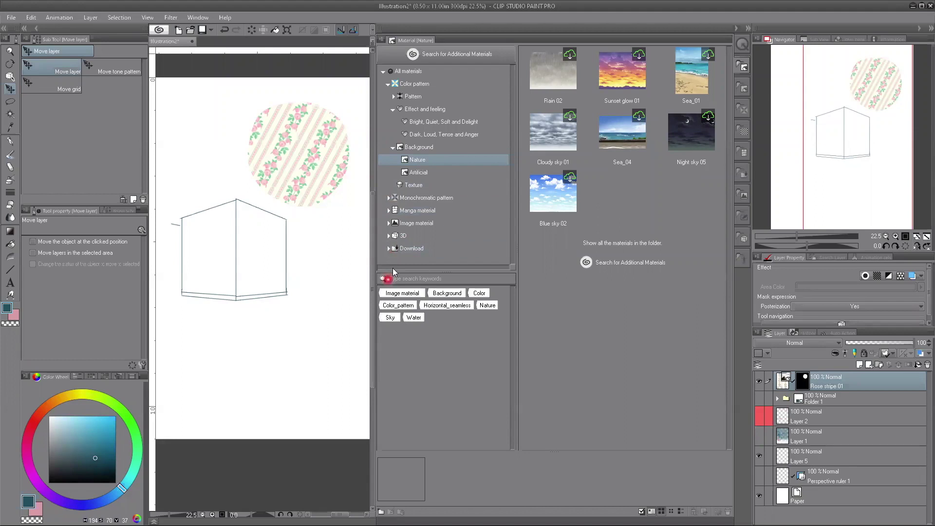
# Expand the 3D materials and look through the figure and hand poses in the Pose category.
pyautogui.click(389, 236)
pyautogui.click(408, 235)
pyautogui.click(409, 258)
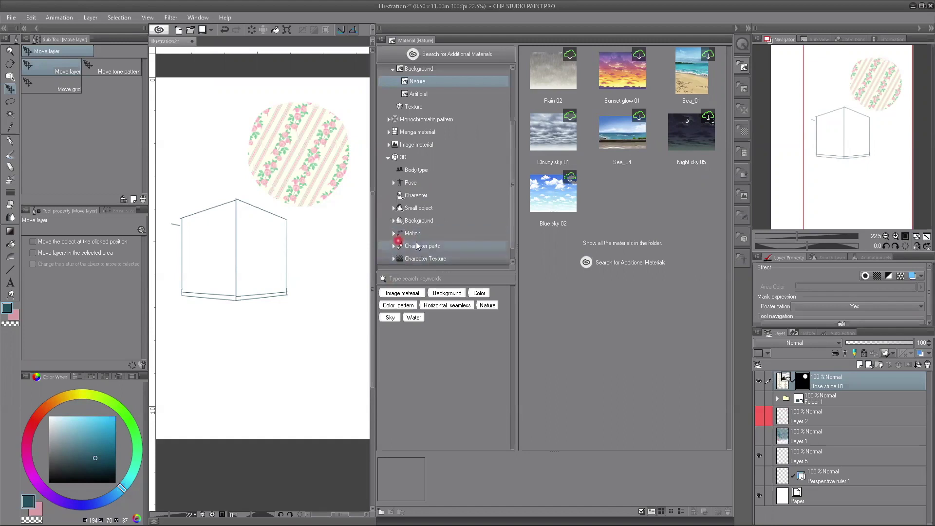
pyautogui.click(392, 191)
pyautogui.click(389, 183)
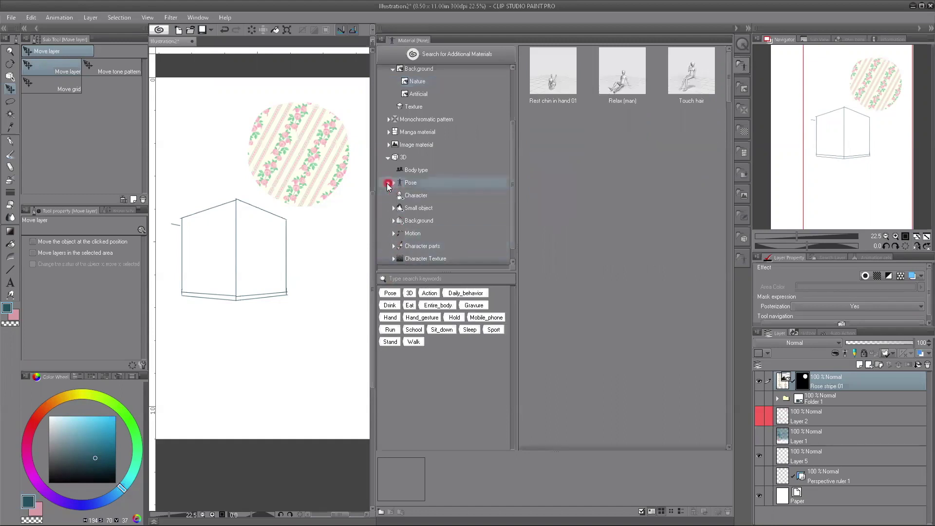
pyautogui.click(576, 306)
pyautogui.click(622, 334)
pyautogui.click(616, 236)
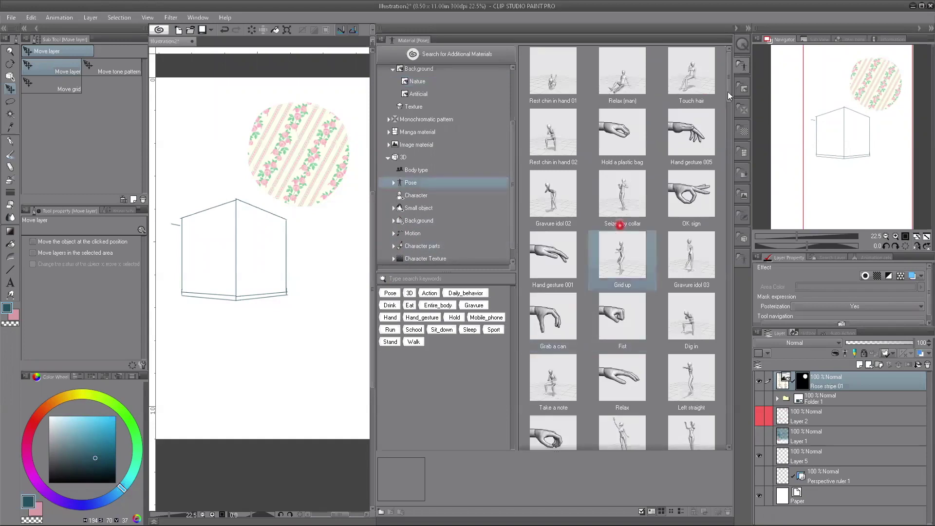
pyautogui.moveTo(729, 97); pyautogui.dragTo(729, 179)
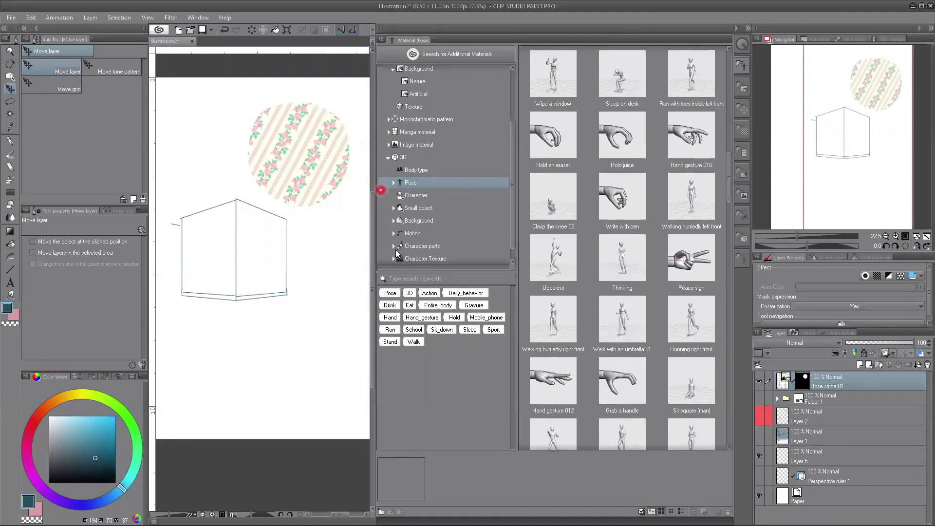
pyautogui.scroll(-1, 509, 156)
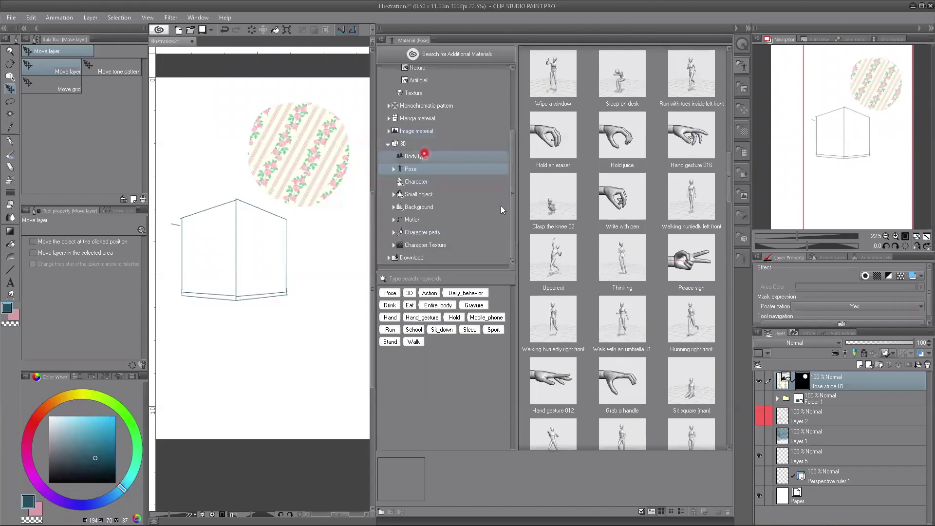
pyautogui.scroll(1, 511, 180)
pyautogui.scroll(3, 511, 175)
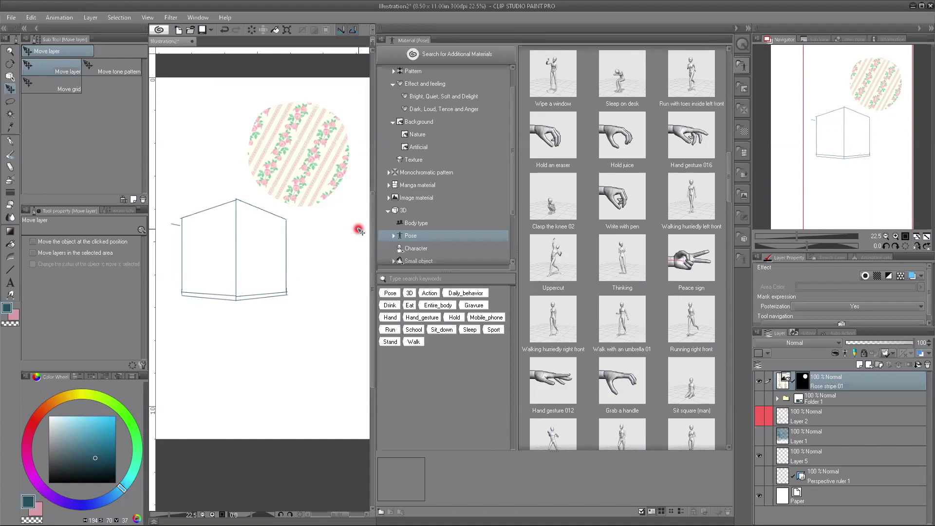
pyautogui.click(567, 243)
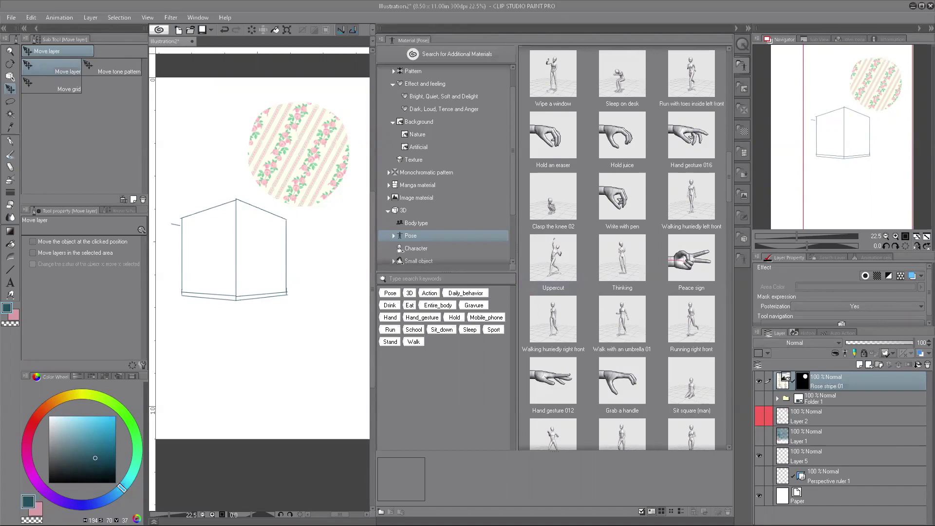
# Turn the visibility of Layer 5, Perspective ruler 1 and the Paper layer off and on to compare the canvas.
pyautogui.click(802, 478)
pyautogui.click(757, 458)
pyautogui.click(758, 458)
pyautogui.click(757, 458)
pyautogui.click(758, 471)
pyautogui.click(759, 479)
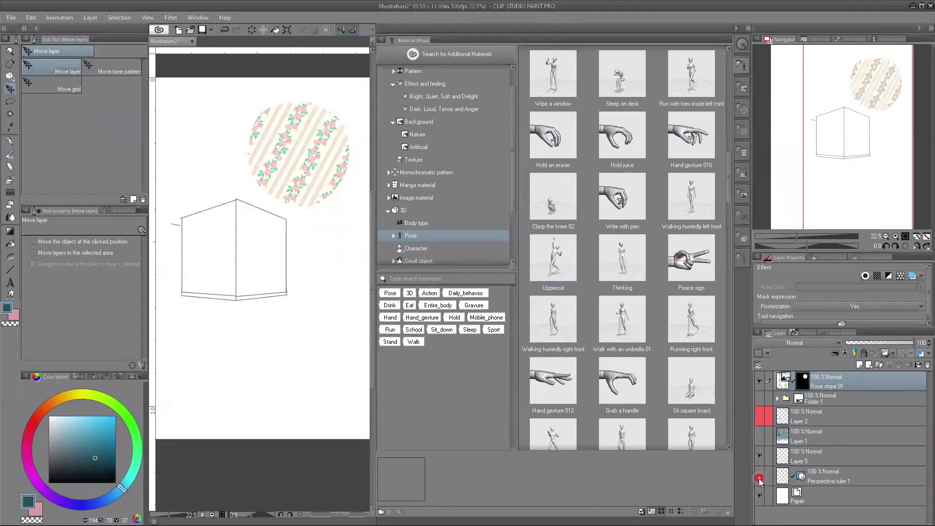
pyautogui.click(760, 484)
pyautogui.click(759, 488)
pyautogui.click(758, 491)
pyautogui.click(759, 456)
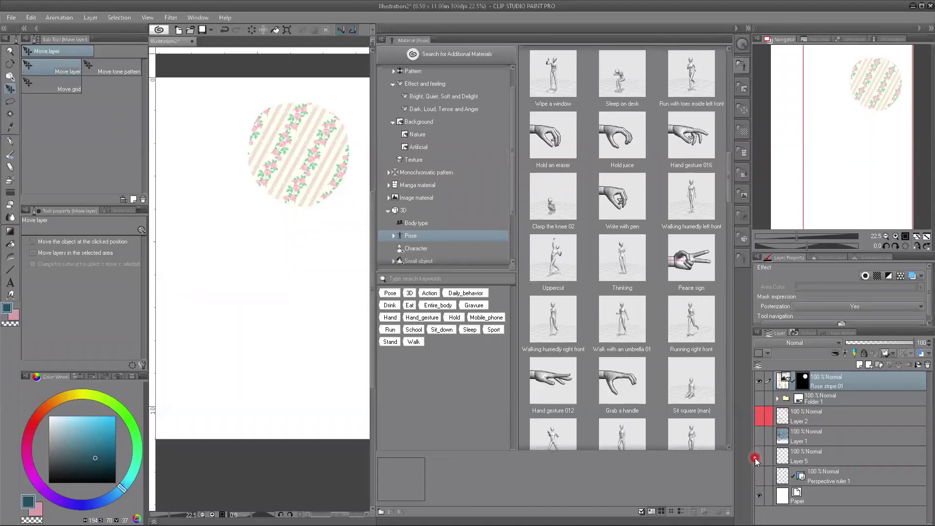
pyautogui.click(758, 456)
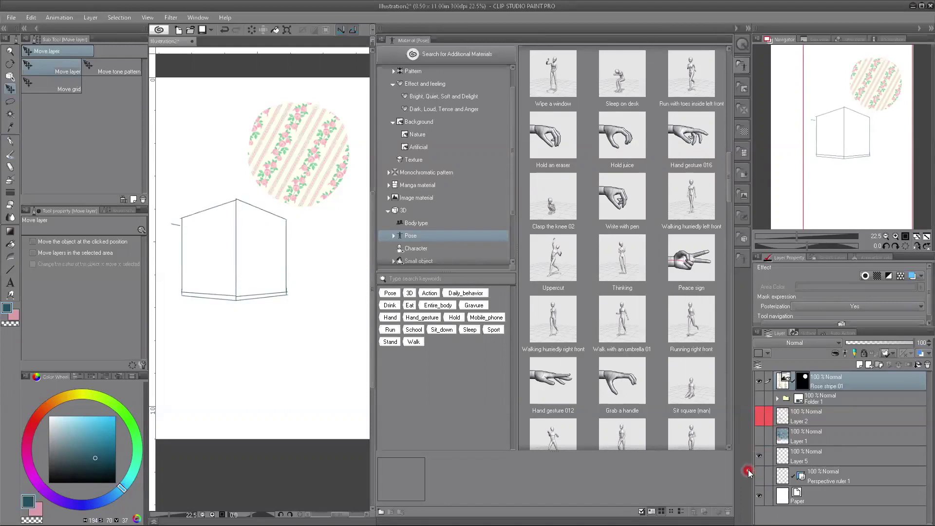
pyautogui.click(758, 496)
pyautogui.click(759, 496)
# Show the Perspective ruler 1 layer and collapse the materials library to free up the canvas.
pyautogui.click(759, 476)
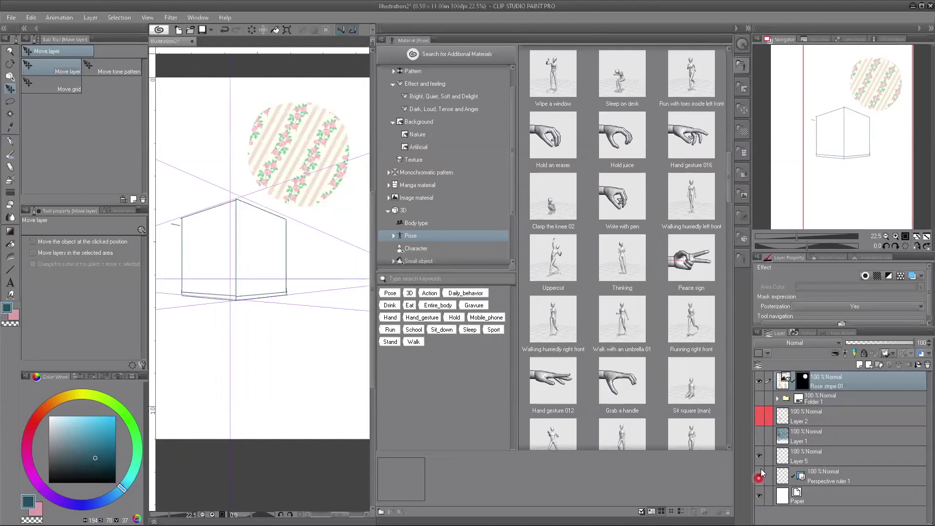
pyautogui.click(734, 32)
pyautogui.click(711, 43)
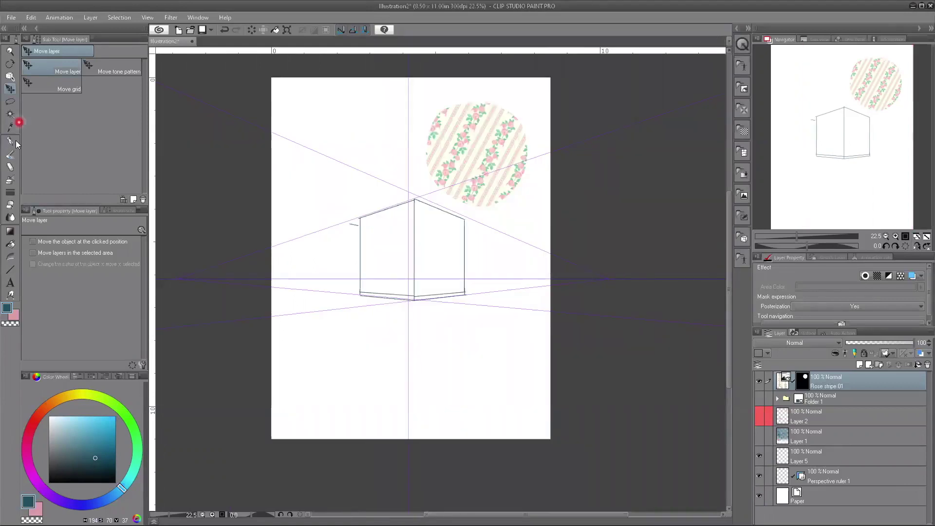
# Add a raster layer on top and draw a vertical light blue Real pencil line along the perspective ruler below the box.
pyautogui.click(11, 166)
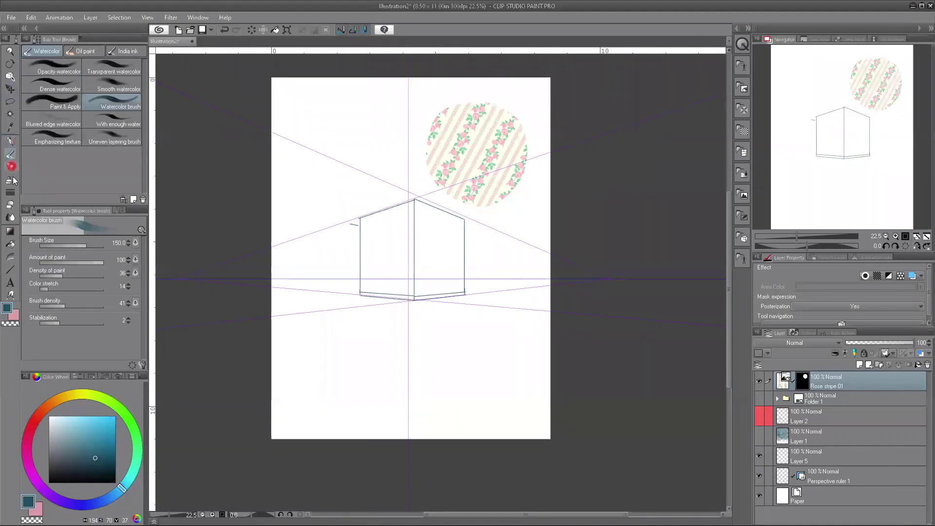
pyautogui.click(10, 154)
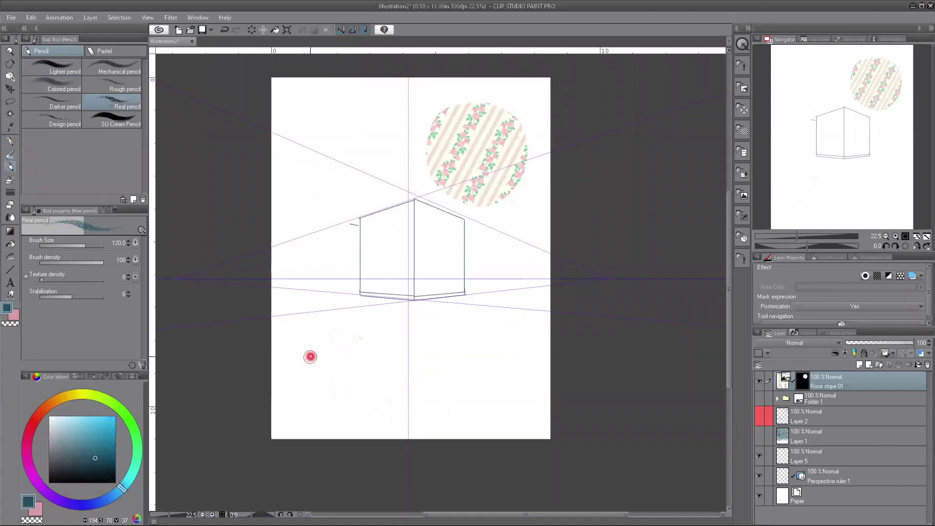
pyautogui.click(88, 436)
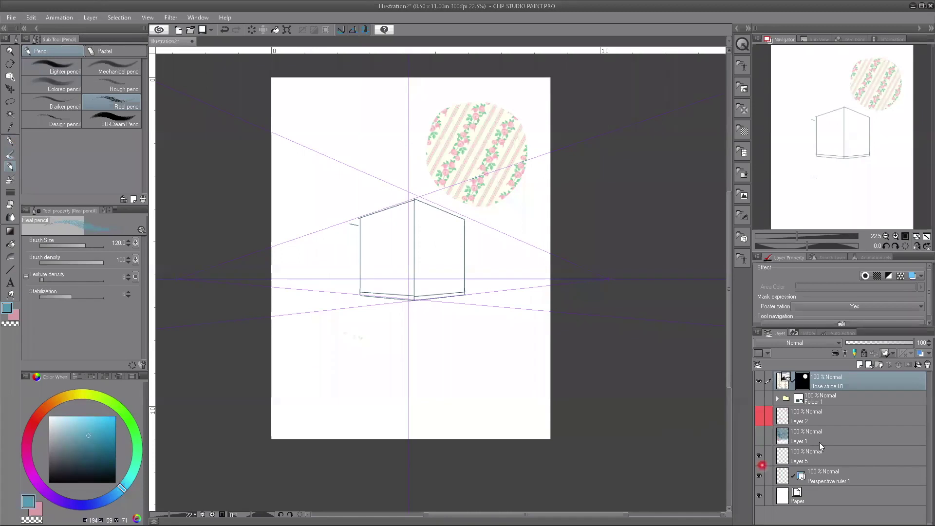
pyautogui.click(860, 365)
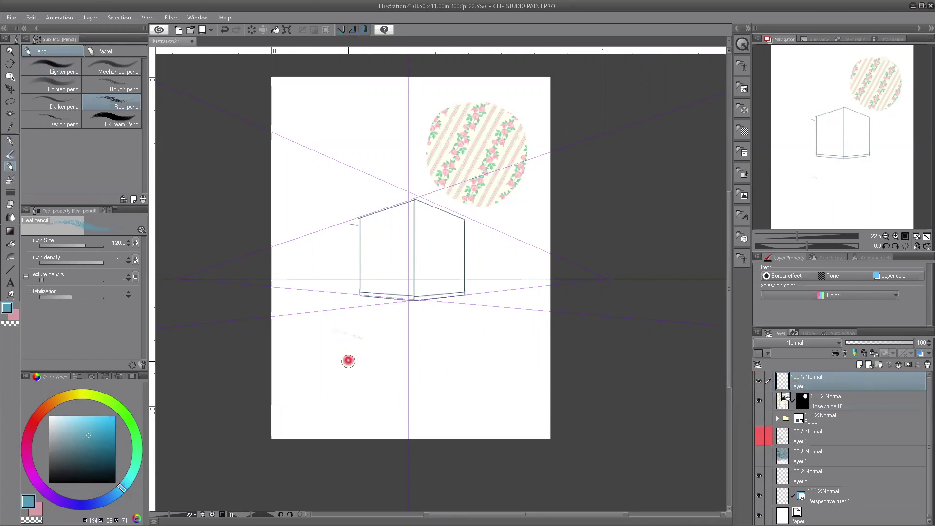
pyautogui.moveTo(359, 347); pyautogui.dragTo(342, 405)
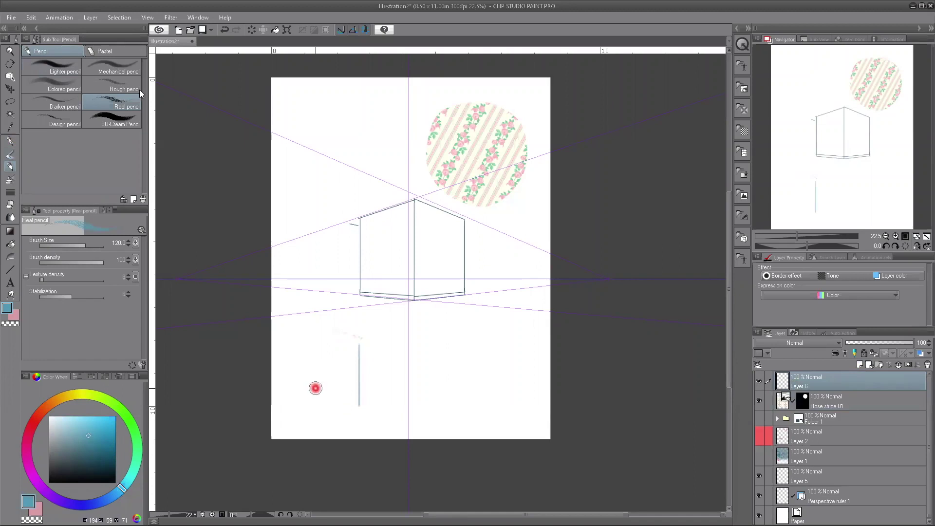
# Hide the Perspective ruler 1 layer and sketch a round head with cross guidelines and an eye below the box.
pyautogui.click(759, 495)
pyautogui.moveTo(407, 328)
pyautogui.mouseDown()
pyautogui.moveTo(384, 393)
pyautogui.moveTo(417, 399)
pyautogui.moveTo(384, 339)
pyautogui.moveTo(412, 398)
pyautogui.moveTo(435, 376)
pyautogui.mouseUp()
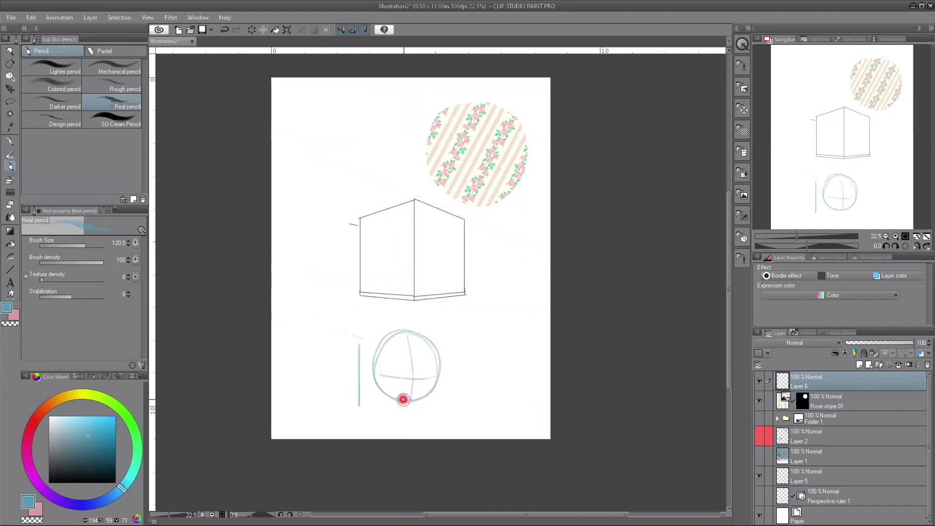
pyautogui.moveTo(385, 375); pyautogui.dragTo(396, 376)
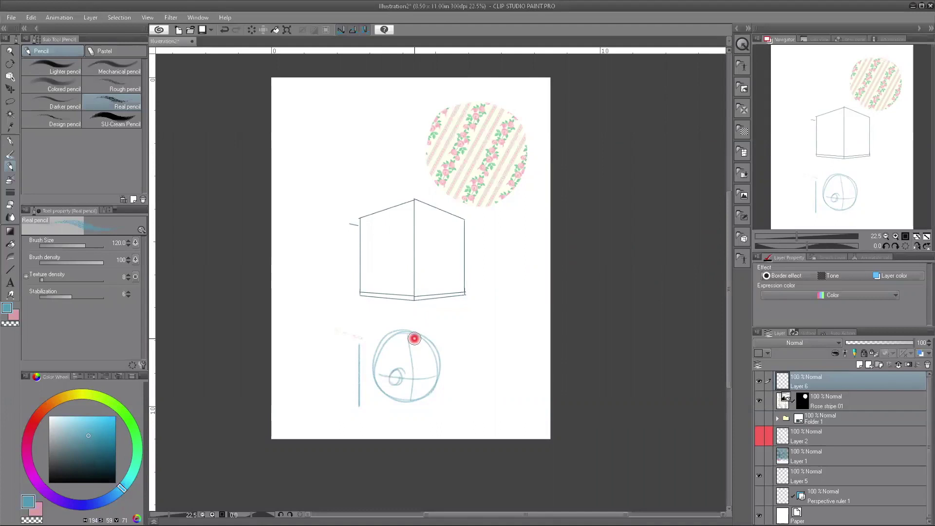
# Add a new raster layer above the head sketch and lower the sketch layer's opacity to 33%.
pyautogui.click(859, 364)
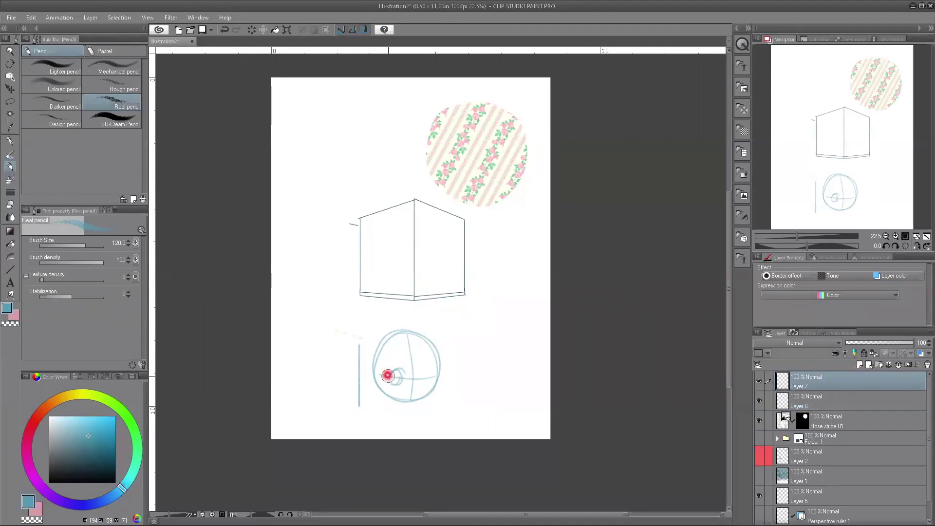
pyautogui.click(810, 397)
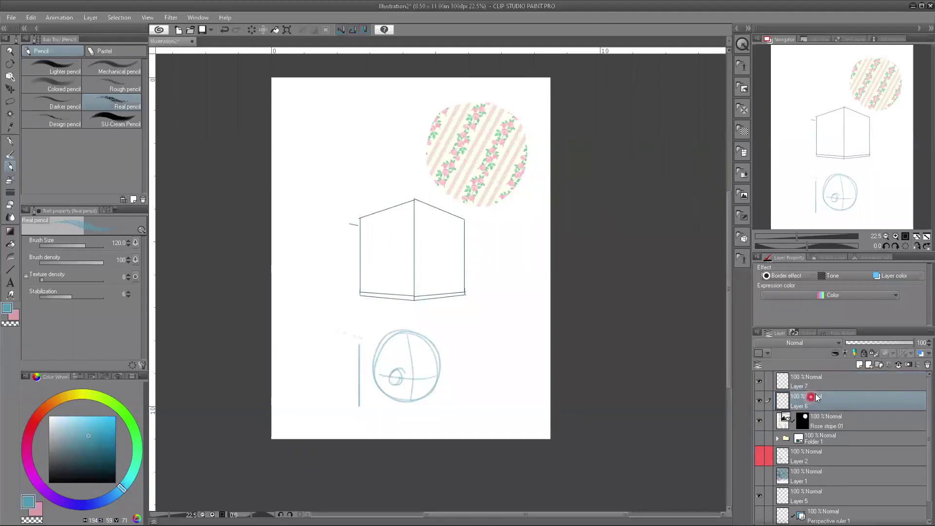
pyautogui.click(868, 344)
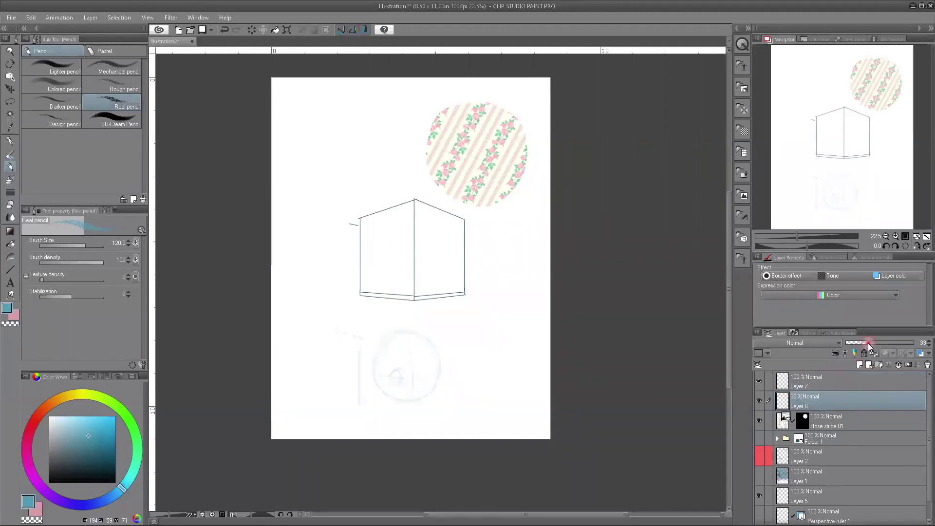
# Ink the jawline, an eye and the nose in darker blue with the G-pen on the top layer over the sketch.
pyautogui.click(796, 386)
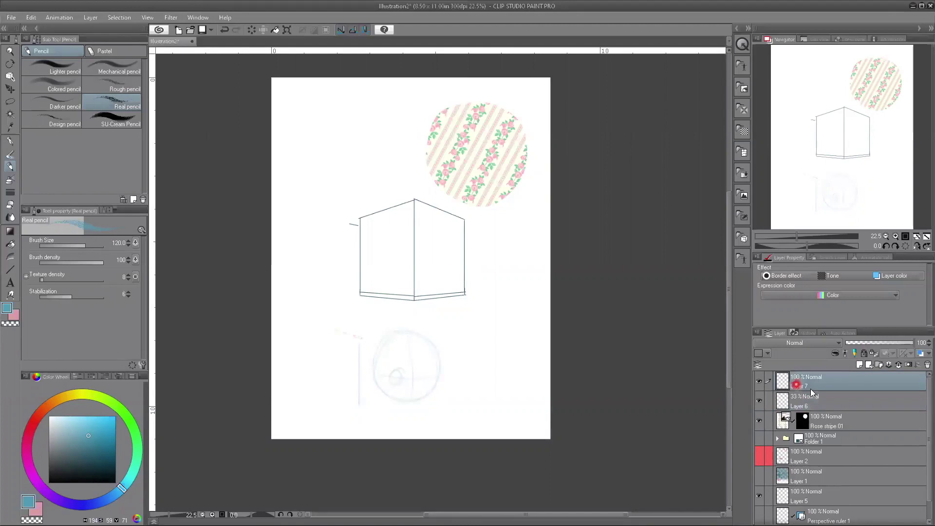
pyautogui.click(11, 148)
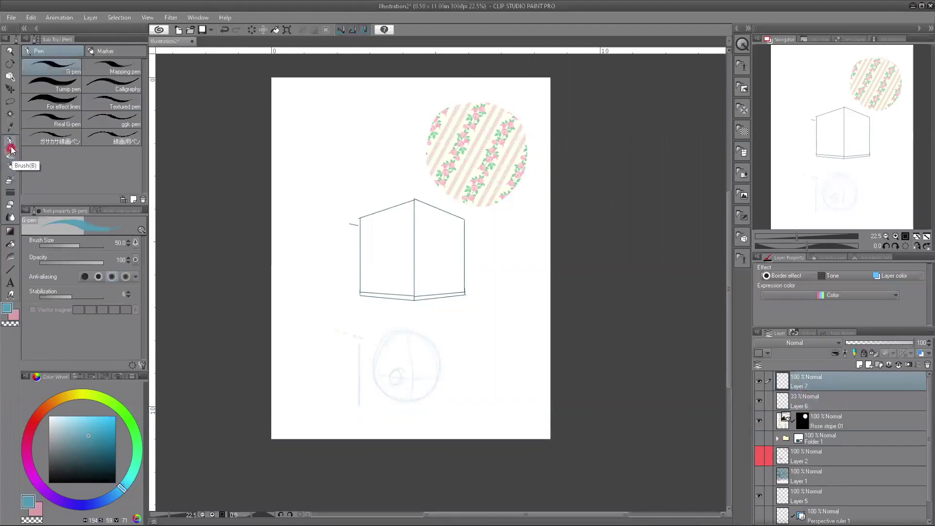
pyautogui.click(92, 454)
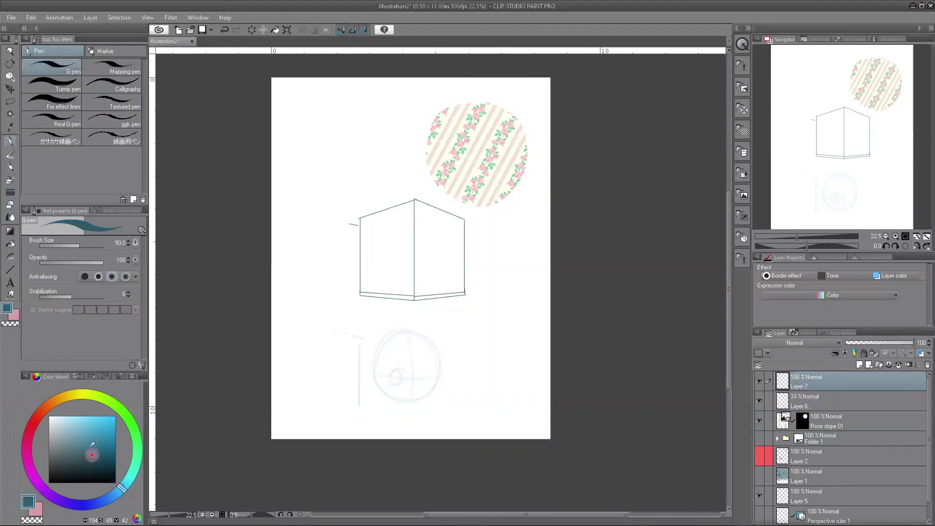
pyautogui.scroll(2, 412, 358)
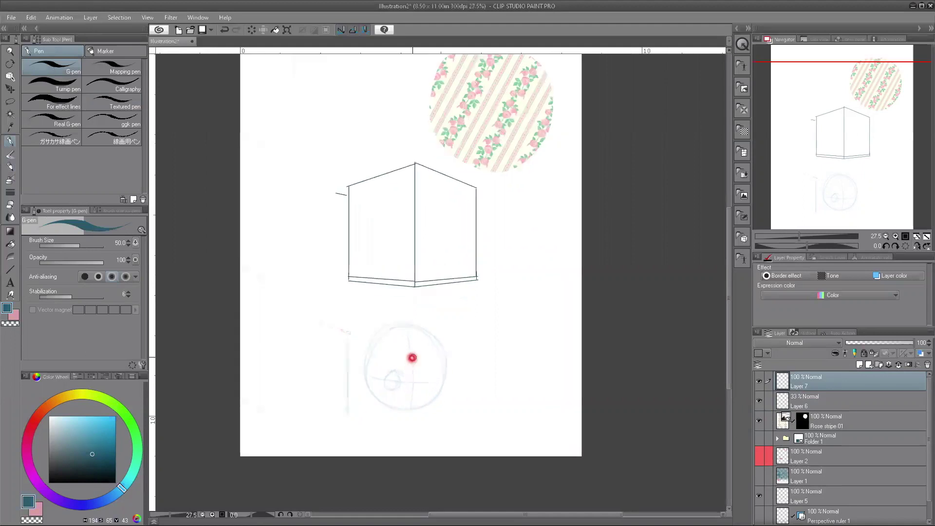
pyautogui.scroll(1, 412, 358)
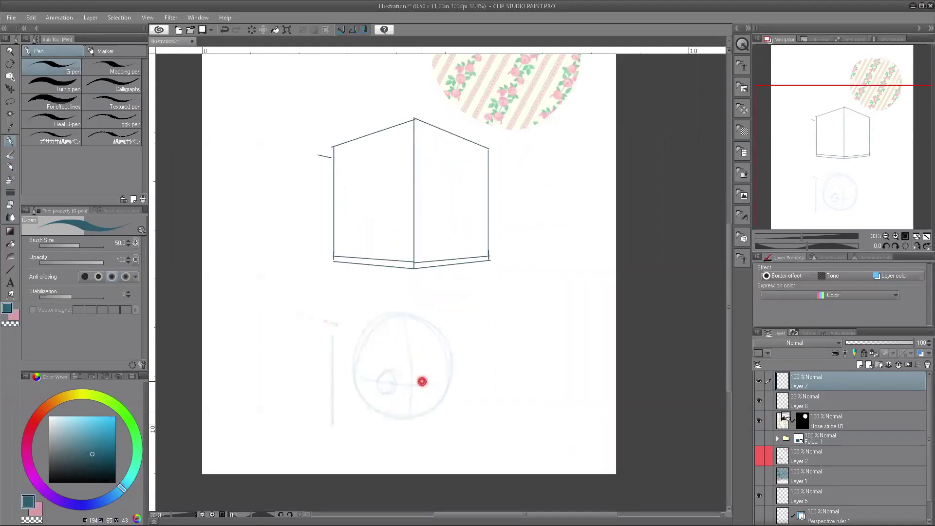
pyautogui.moveTo(423, 371)
pyautogui.mouseDown()
pyautogui.moveTo(436, 307)
pyautogui.moveTo(459, 326)
pyautogui.moveTo(462, 344)
pyautogui.mouseUp()
pyautogui.moveTo(376, 335); pyautogui.dragTo(417, 377)
pyautogui.moveTo(461, 344); pyautogui.dragTo(423, 382)
pyautogui.moveTo(411, 312)
pyautogui.mouseDown()
pyautogui.moveTo(407, 305)
pyautogui.moveTo(387, 317)
pyautogui.moveTo(392, 308)
pyautogui.moveTo(393, 317)
pyautogui.mouseUp()
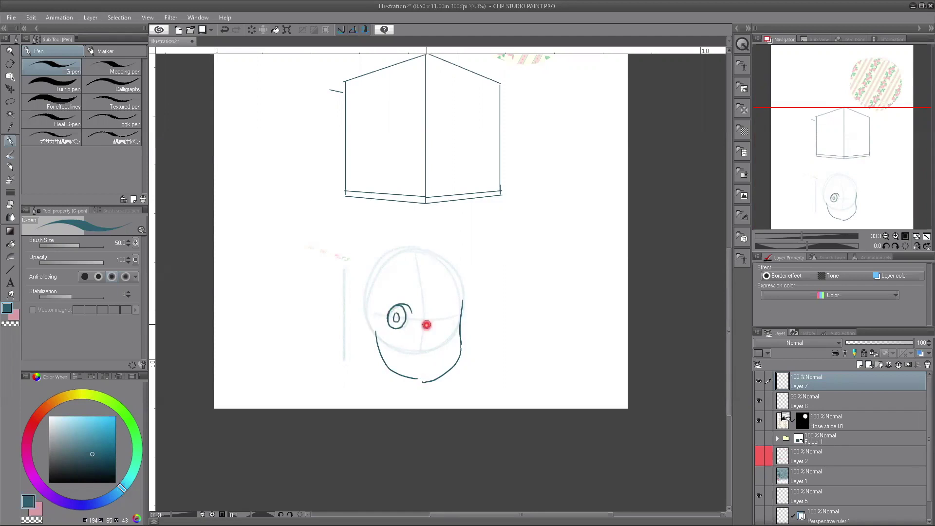
pyautogui.moveTo(432, 321); pyautogui.dragTo(430, 340)
# Hide the faded head sketch on Layer 6 and make that layer the active one.
pyautogui.click(758, 401)
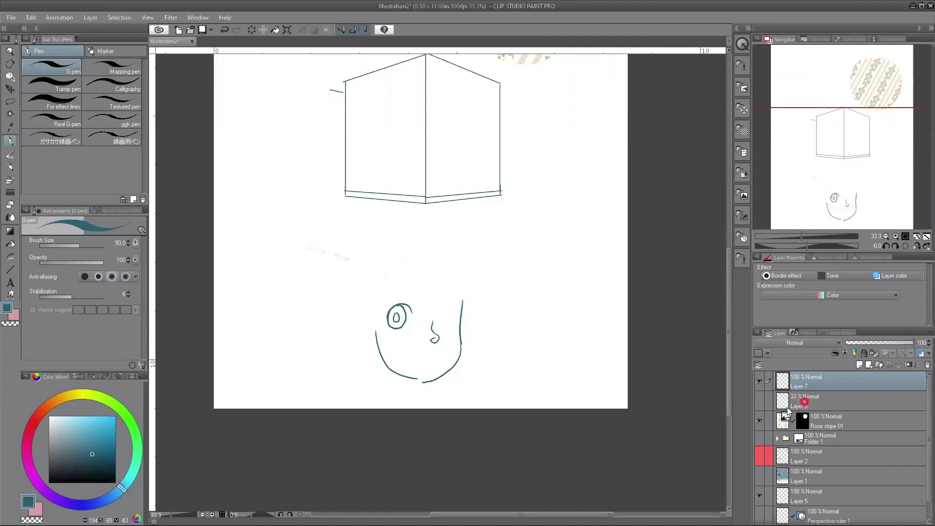
pyautogui.click(805, 401)
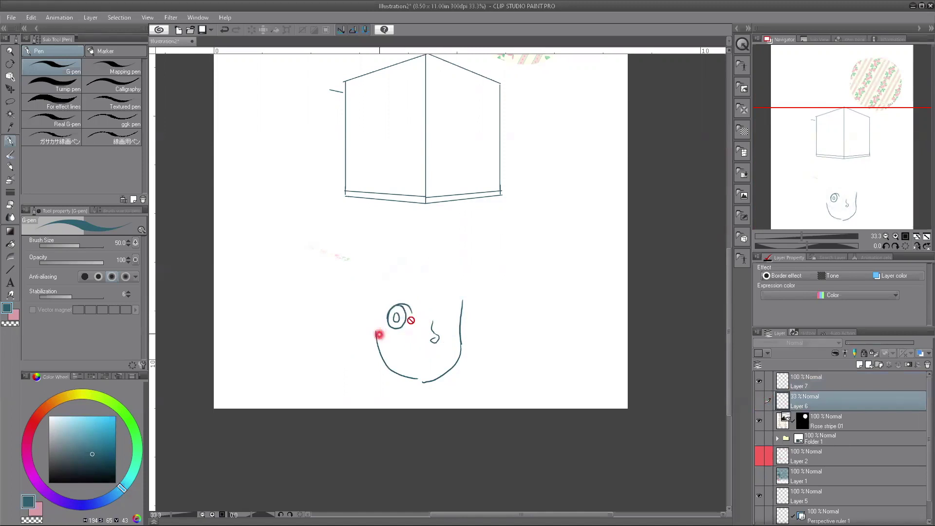
# Add a raster layer between the inked line layer and hidden Layer 6, and choose a pale skin pink as the drawing color.
pyautogui.click(809, 387)
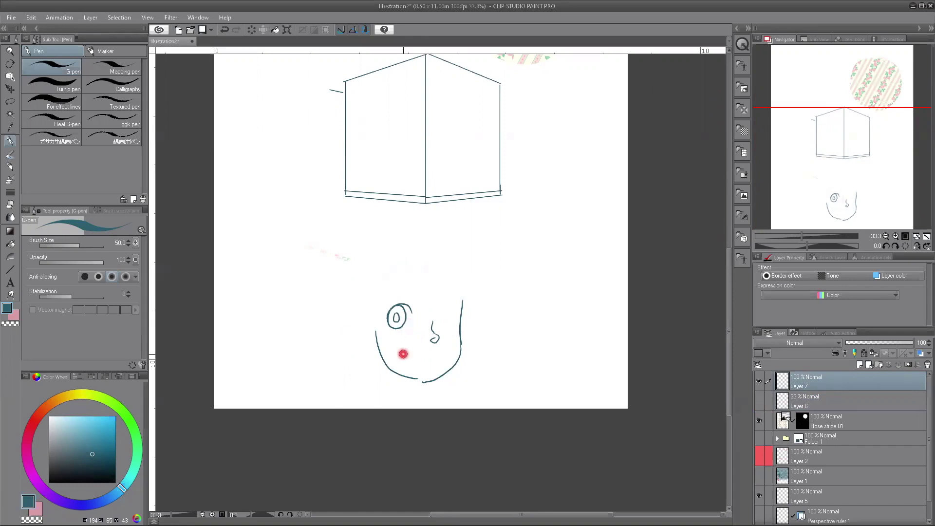
pyautogui.click(804, 399)
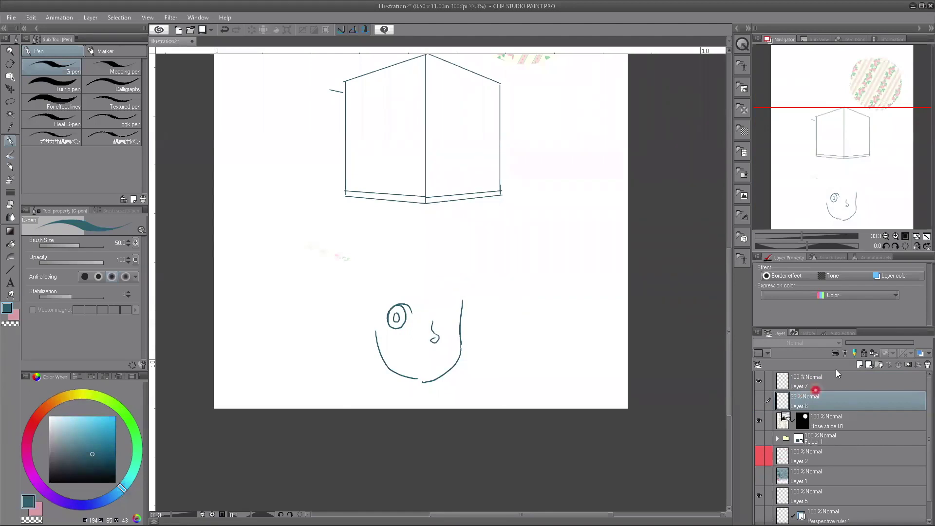
pyautogui.click(859, 364)
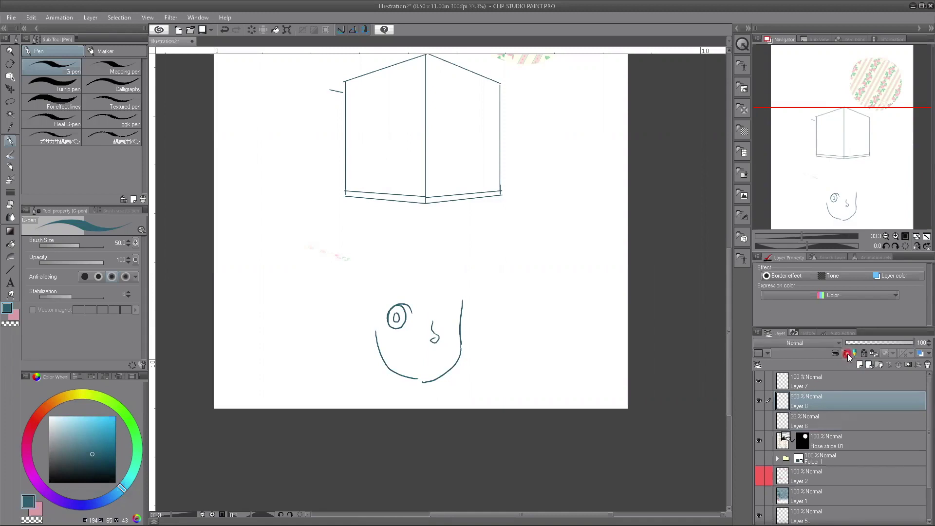
pyautogui.click(102, 434)
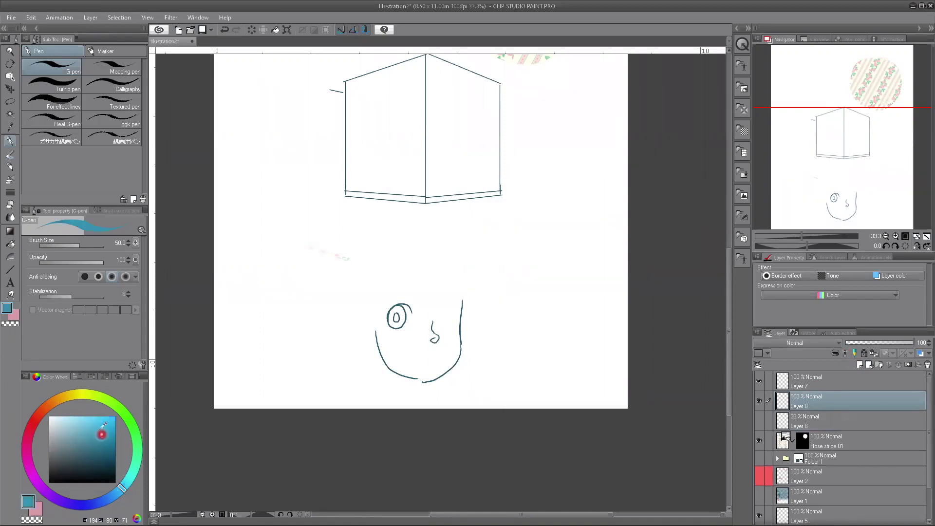
pyautogui.click(41, 410)
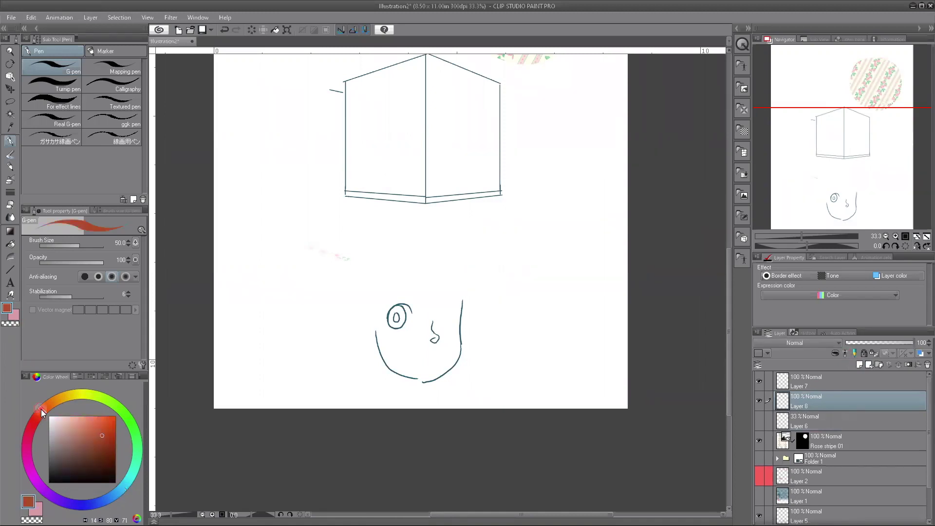
pyautogui.click(66, 423)
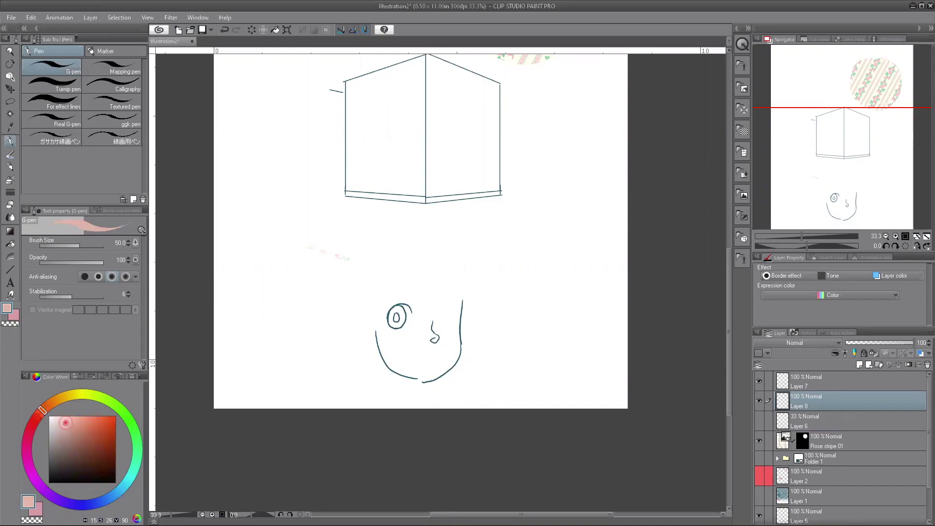
# Enlarge the G-pen to a brush size of 600 and paint the face area in the pale skin pink.
pyautogui.press(']')
pyautogui.press(']')
pyautogui.press(']')
pyautogui.press(']')
pyautogui.press(']')
pyautogui.press(']')
pyautogui.press(']')
pyautogui.moveTo(383, 331)
pyautogui.mouseDown()
pyautogui.moveTo(418, 375)
pyautogui.moveTo(438, 374)
pyautogui.moveTo(452, 305)
pyautogui.moveTo(444, 352)
pyautogui.moveTo(434, 362)
pyautogui.moveTo(427, 317)
pyautogui.moveTo(417, 325)
pyautogui.moveTo(412, 364)
pyautogui.moveTo(397, 335)
pyautogui.mouseUp()
pyautogui.press(']')
pyautogui.press(']')
pyautogui.press(']')
pyautogui.press(']')
pyautogui.press(']')
pyautogui.press(']')
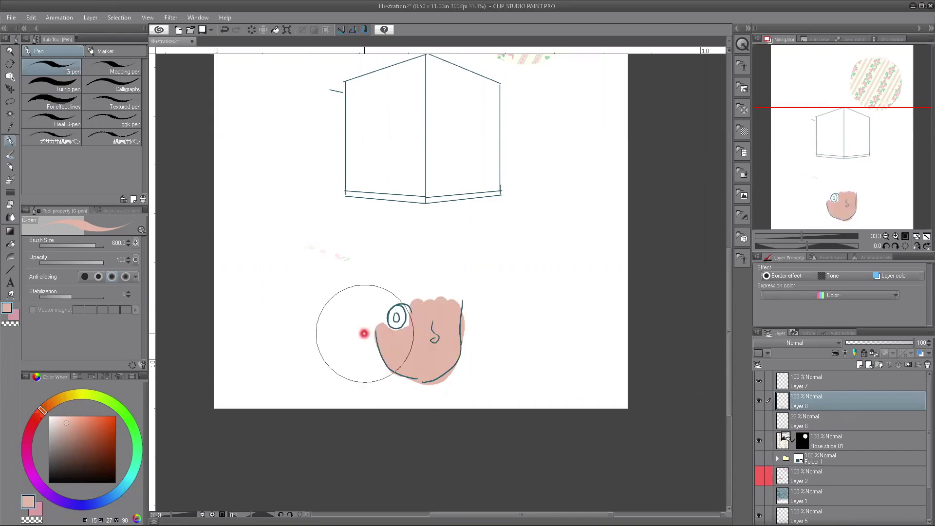
# Add a raster layer above the skin color and paint a light pinkish-purple shadow patch on the cheek below the eye.
pyautogui.click(776, 343)
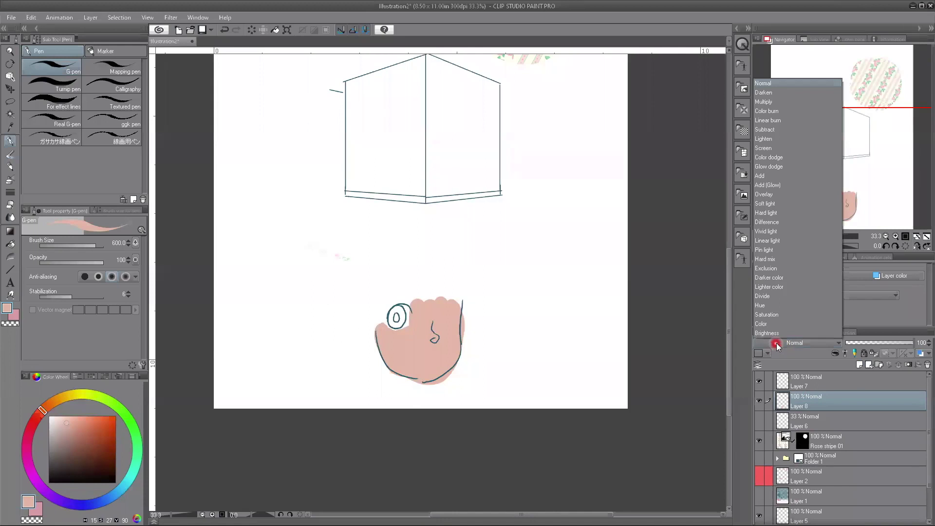
pyautogui.click(779, 343)
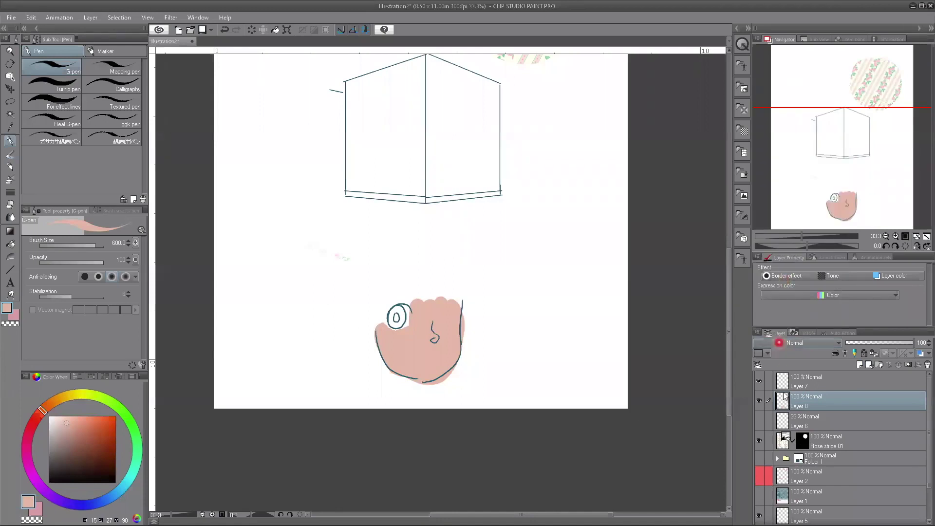
pyautogui.click(768, 378)
pyautogui.click(860, 366)
pyautogui.click(860, 366)
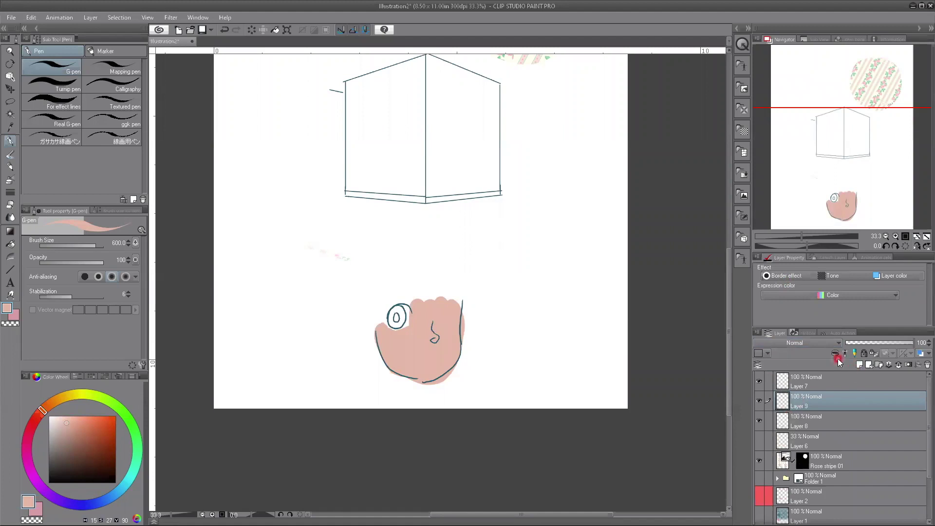
pyautogui.click(26, 465)
pyautogui.click(59, 419)
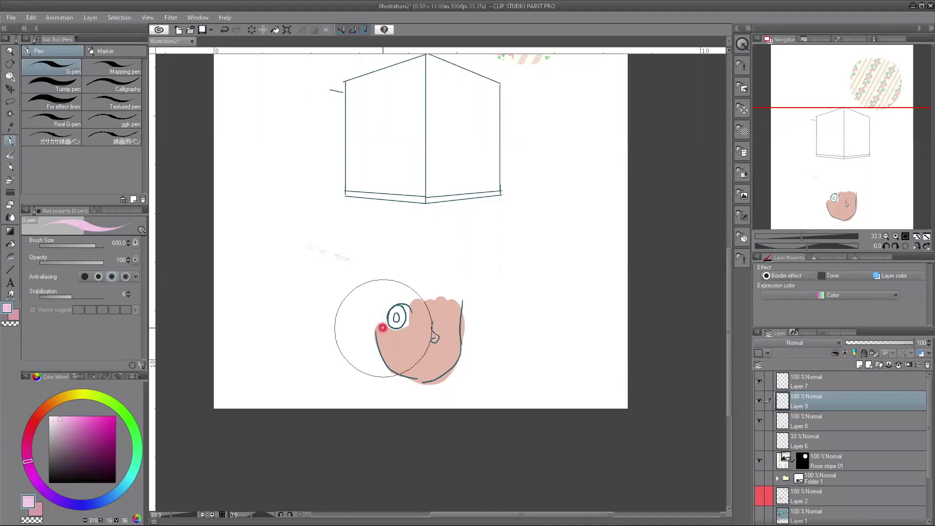
pyautogui.moveTo(385, 336)
pyautogui.mouseDown()
pyautogui.moveTo(402, 335)
pyautogui.moveTo(363, 353)
pyautogui.mouseUp()
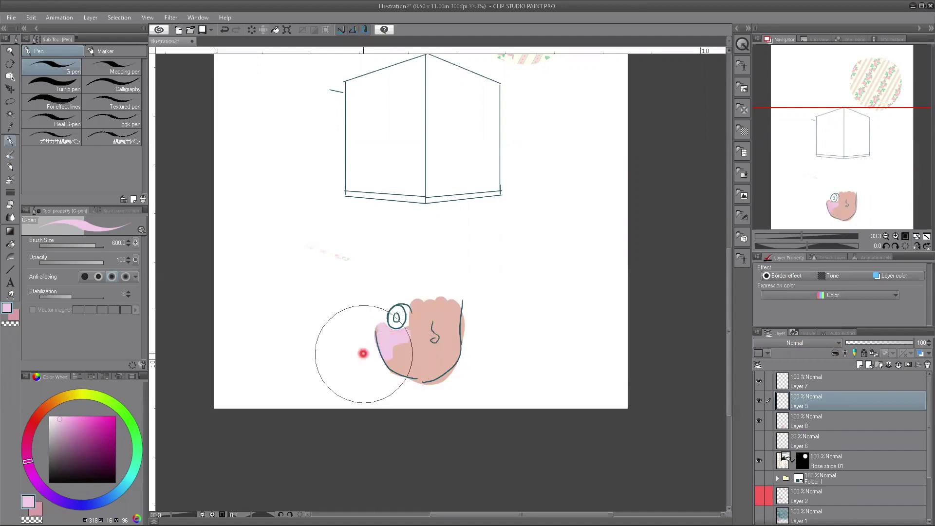
# Set the shadow layer's blending mode to Multiply and its opacity to 51%.
pyautogui.click(771, 343)
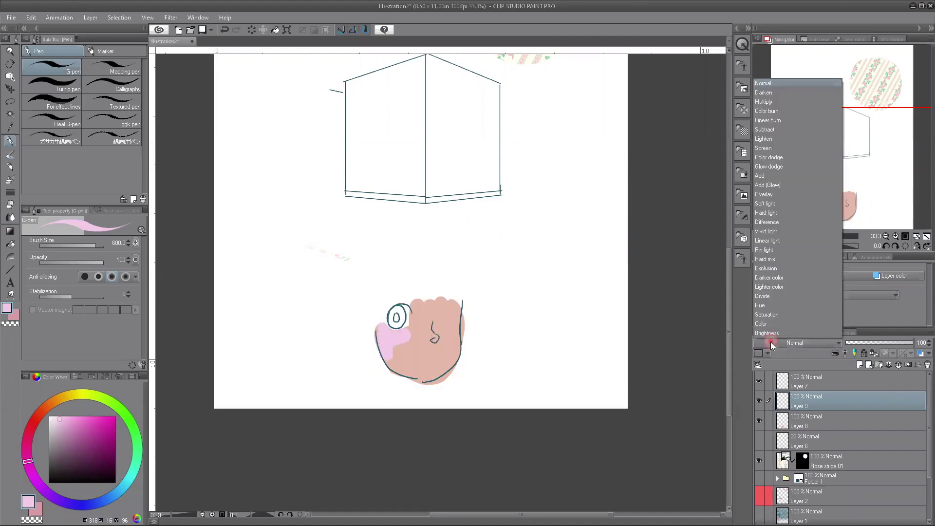
pyautogui.click(763, 101)
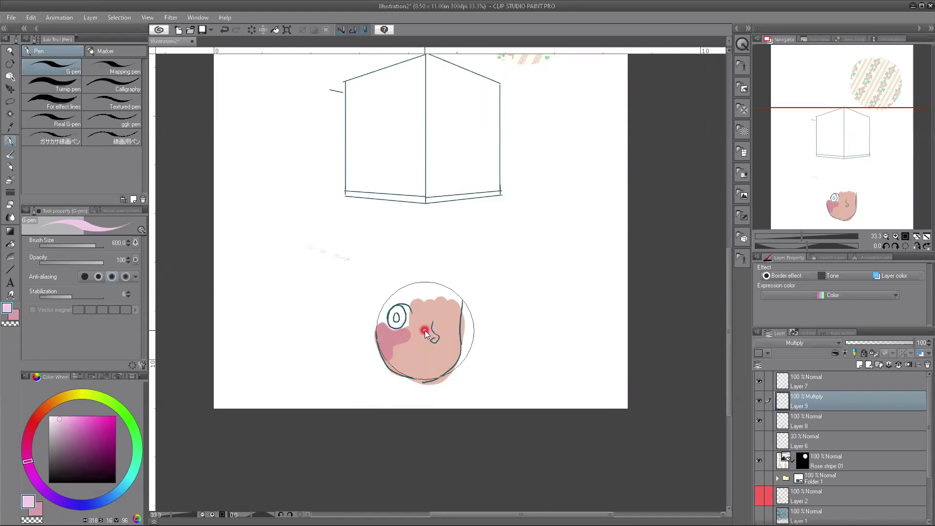
pyautogui.moveTo(872, 347); pyautogui.dragTo(878, 345)
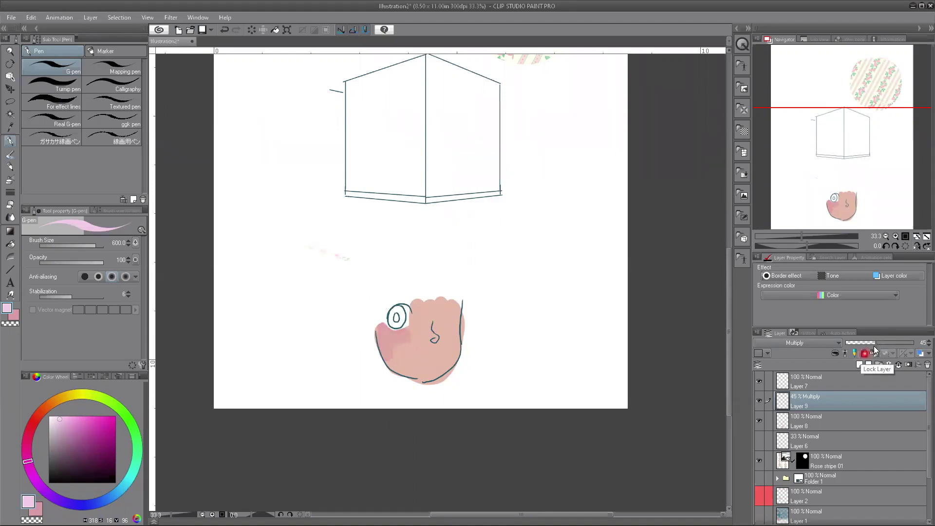
pyautogui.moveTo(876, 344); pyautogui.dragTo(881, 345)
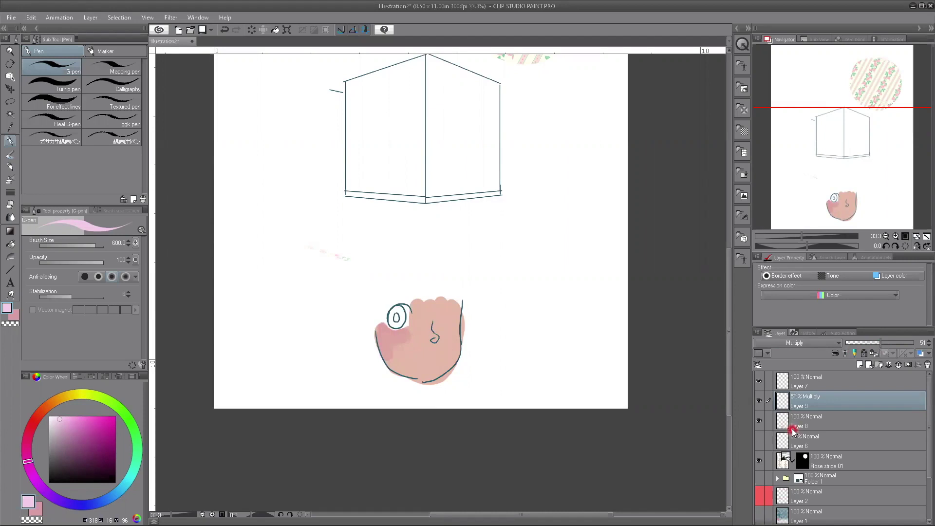
# Create a layer folder above the line layer, move the line, shadow and skin color layers into it, and demonstrate collapsing and expanding it.
pyautogui.click(803, 379)
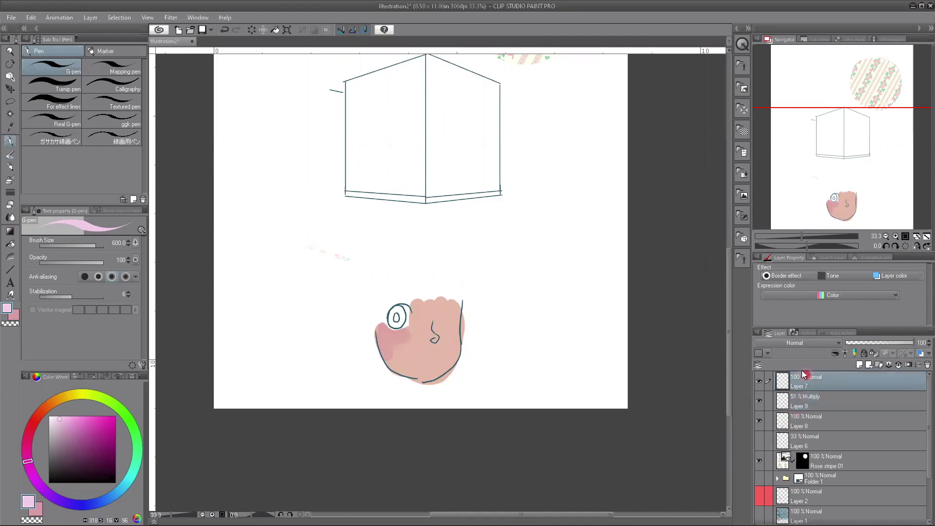
pyautogui.click(880, 365)
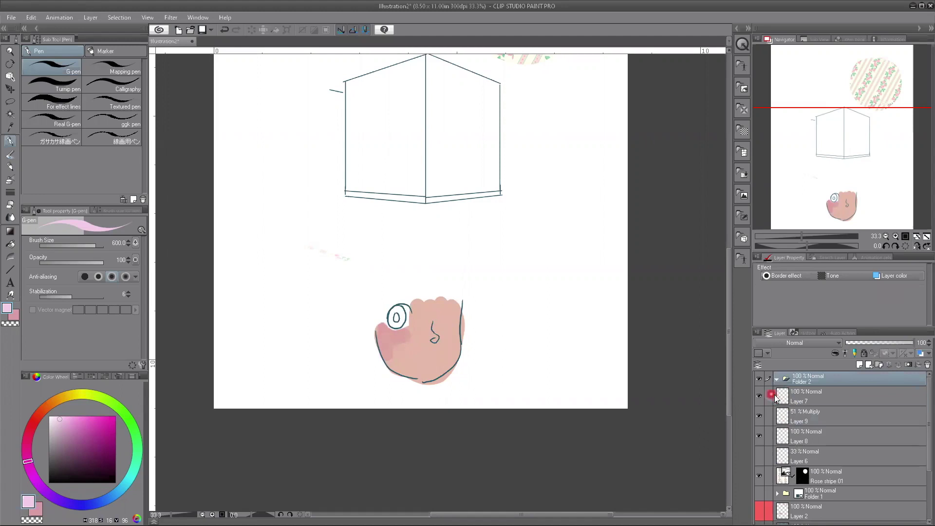
pyautogui.click(803, 390)
pyautogui.moveTo(806, 421)
pyautogui.mouseDown()
pyautogui.moveTo(808, 405)
pyautogui.moveTo(810, 425)
pyautogui.moveTo(789, 415)
pyautogui.mouseUp()
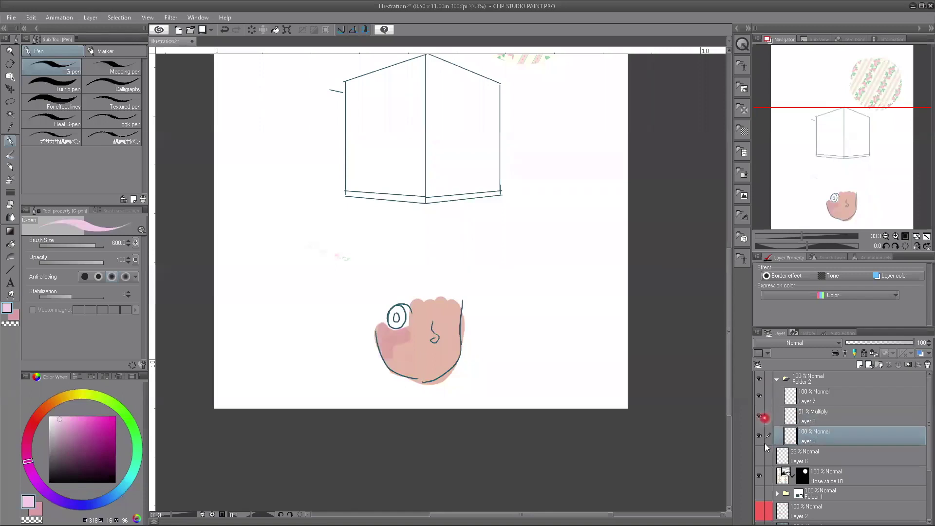
pyautogui.click(776, 380)
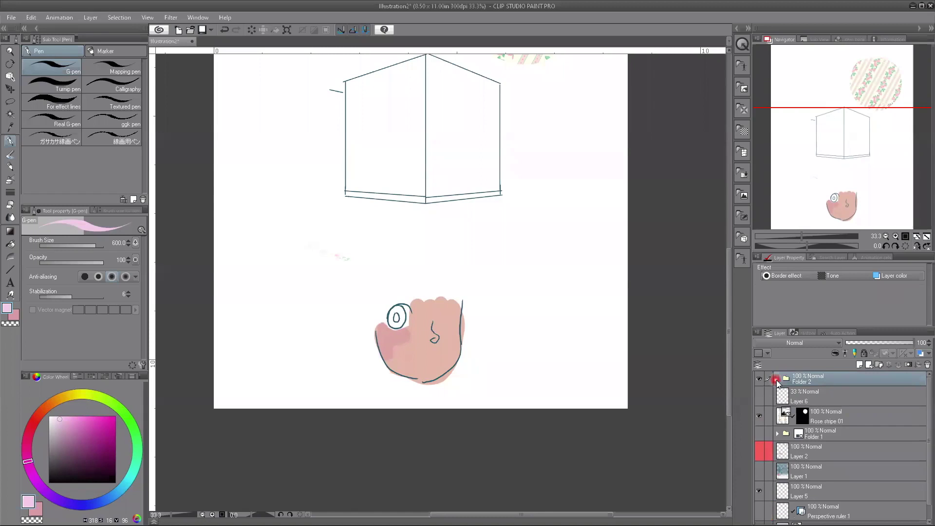
pyautogui.click(777, 380)
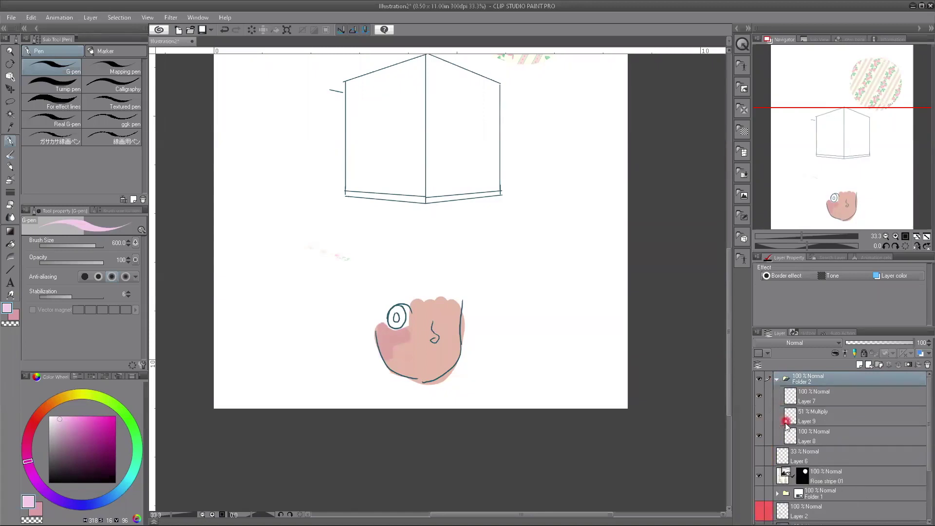
pyautogui.click(777, 380)
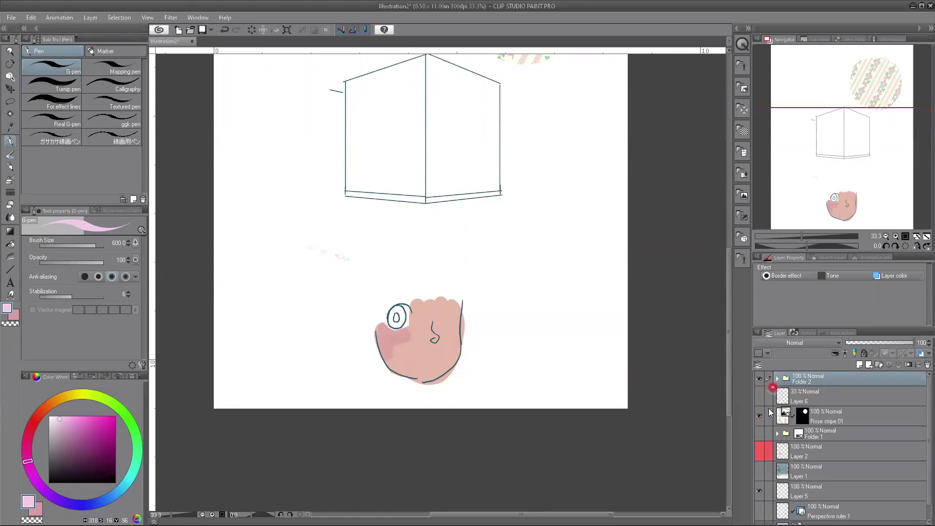
pyautogui.click(777, 380)
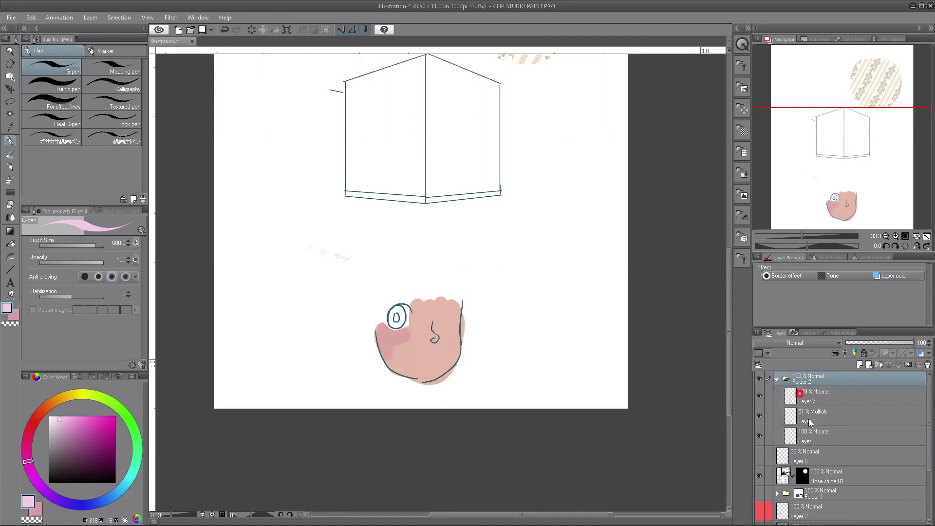
# Rename the folder's top layer "skin shading" and the Multiply layer "skin".
pyautogui.doubleClick(800, 402)
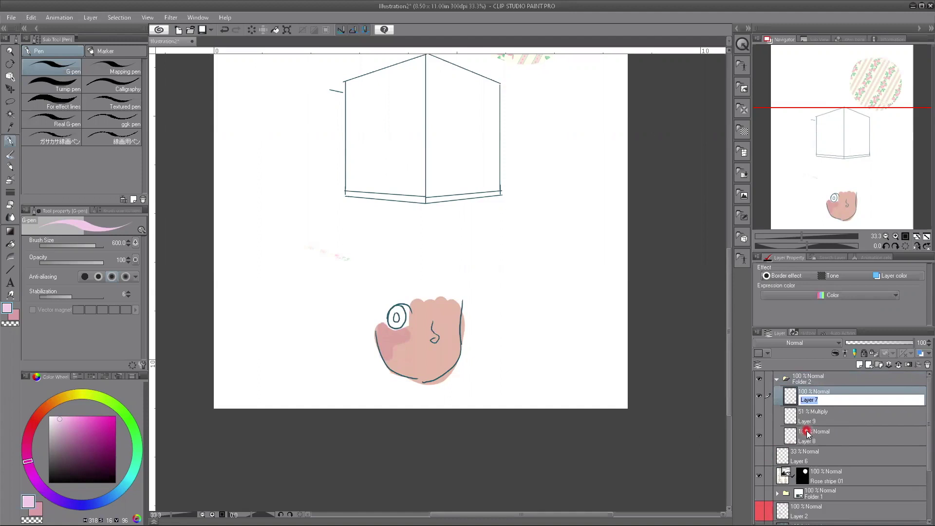
pyautogui.write('skin shading')
pyautogui.click(806, 428)
pyautogui.doubleClick(805, 420)
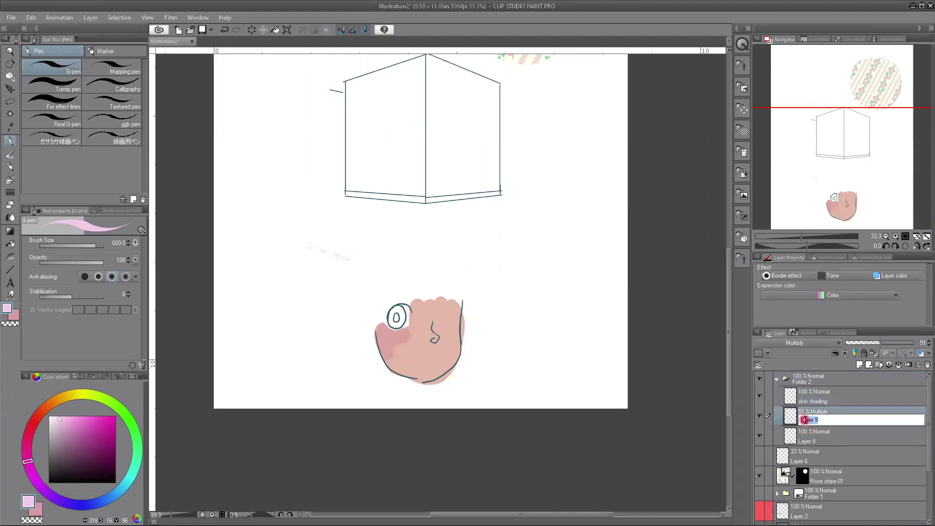
pyautogui.write('skin')
pyautogui.press('Return')
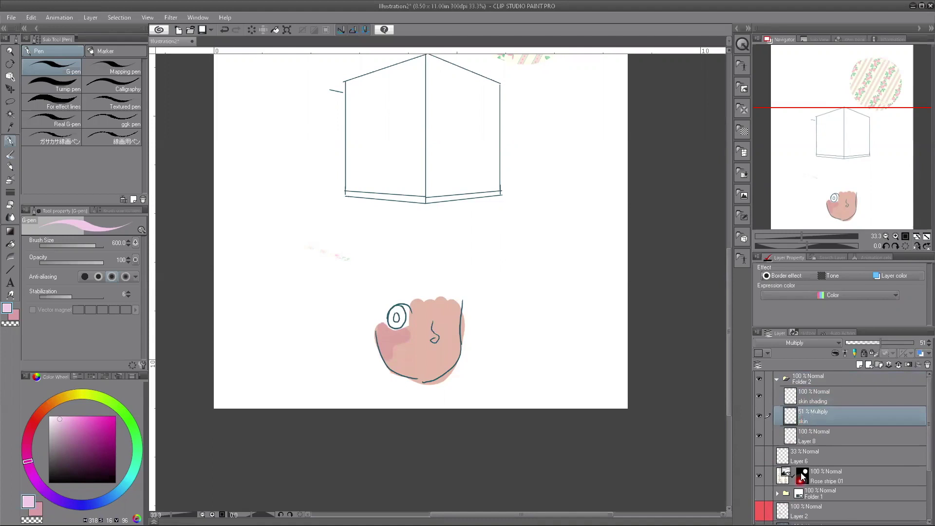
# Toggle the folder's top layer off and on to check its content, and rename it "lineart".
pyautogui.click(809, 442)
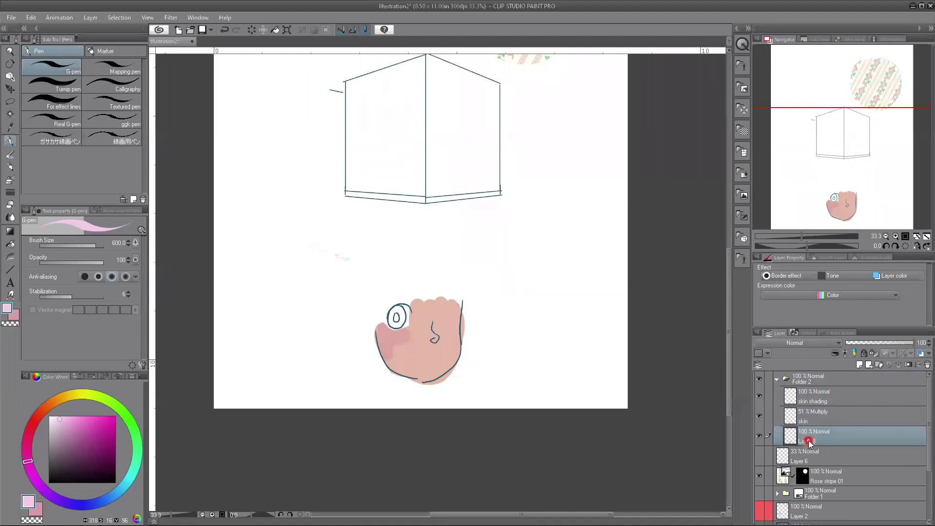
pyautogui.click(759, 396)
pyautogui.click(760, 397)
pyautogui.doubleClick(816, 402)
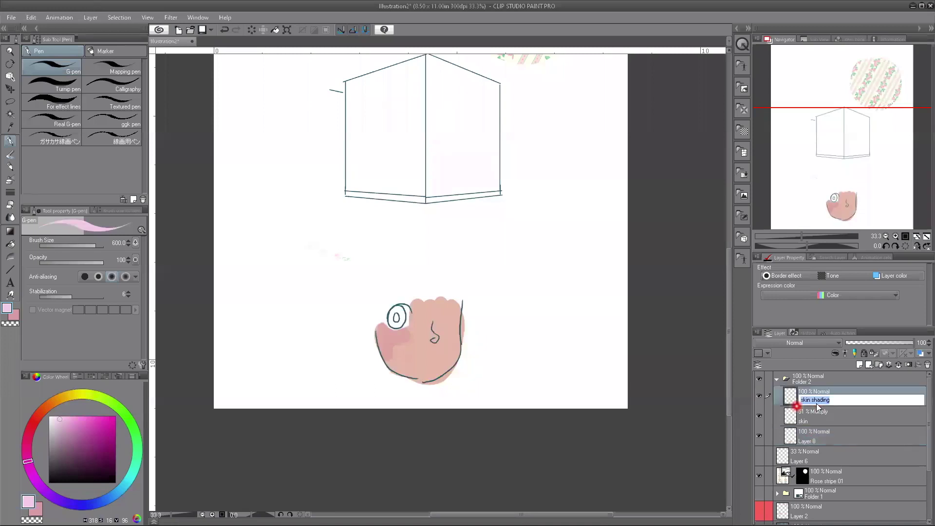
pyautogui.write('lineart')
pyautogui.click(797, 408)
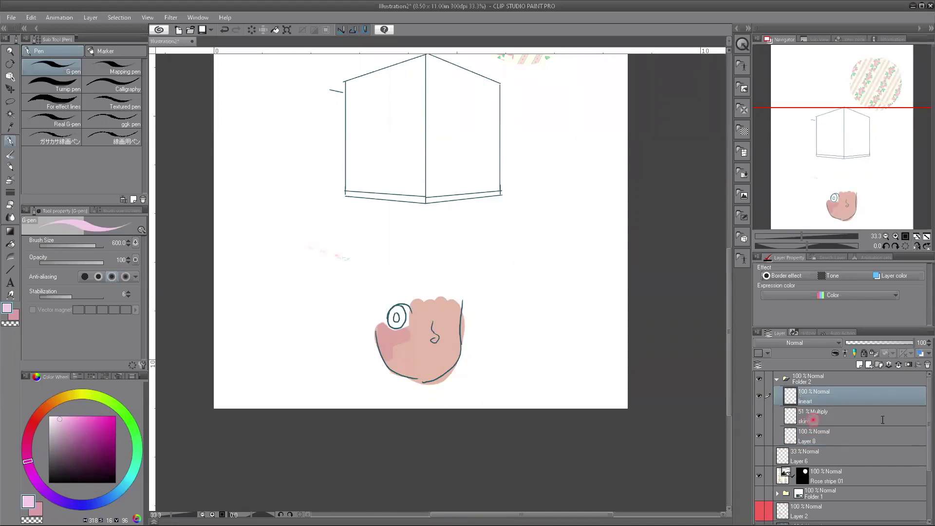
# Rename the Multiply layer "skin shading" and the base color layer below it "skin".
pyautogui.doubleClick(905, 422)
pyautogui.write('ski')
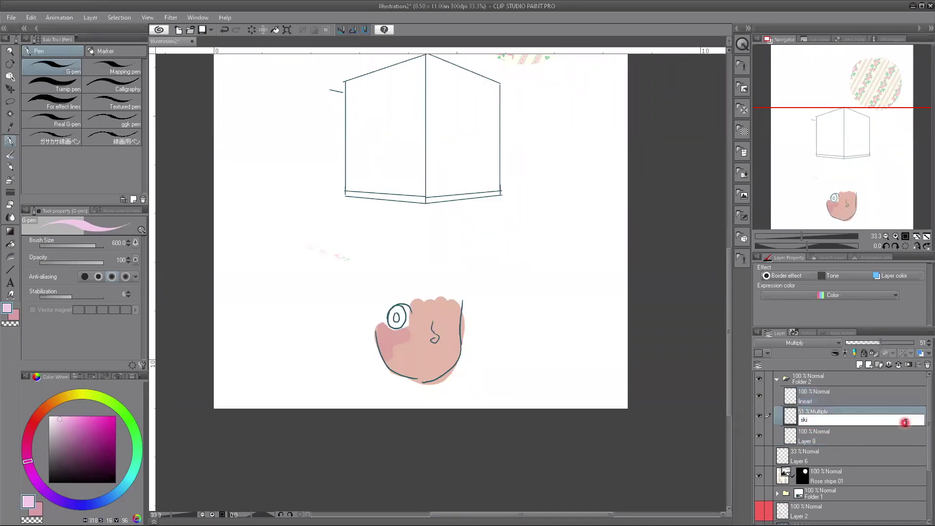
pyautogui.write('n shading')
pyautogui.press('Return')
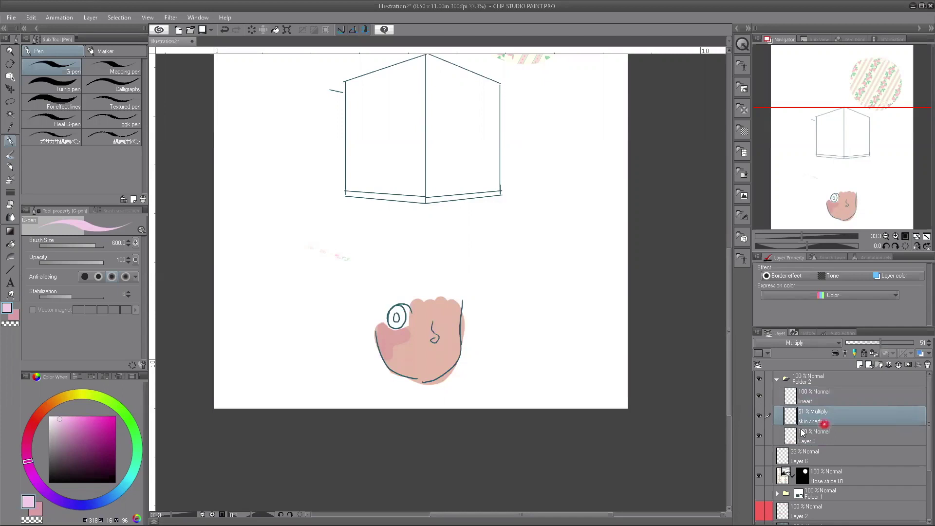
pyautogui.doubleClick(808, 439)
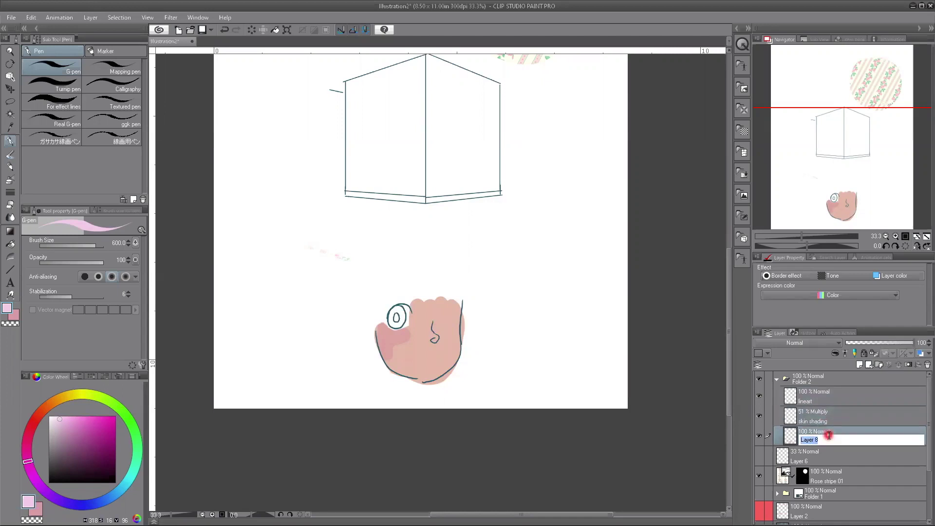
pyautogui.write('skin')
pyautogui.press('Return')
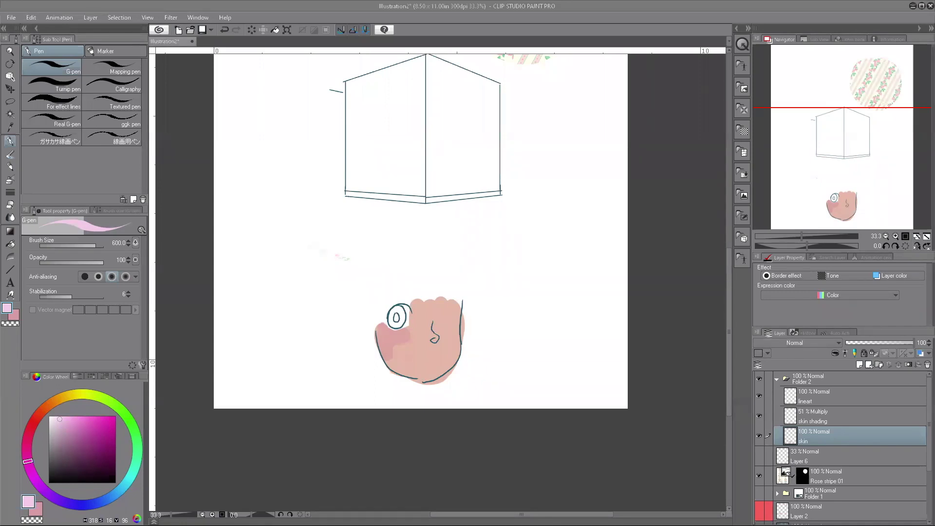
# Close the current illustration without saving and open the recent file Colorize Sample.
pyautogui.click(198, 43)
pyautogui.click(478, 199)
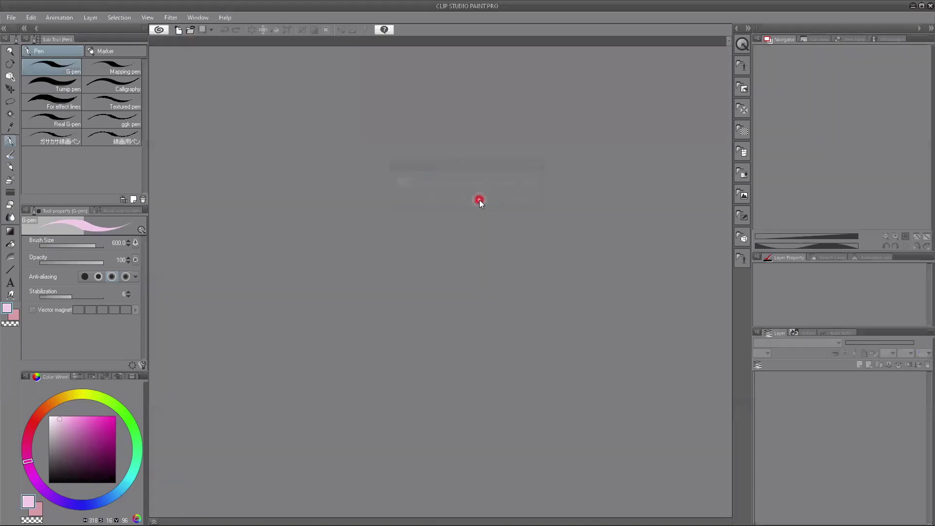
pyautogui.click(11, 18)
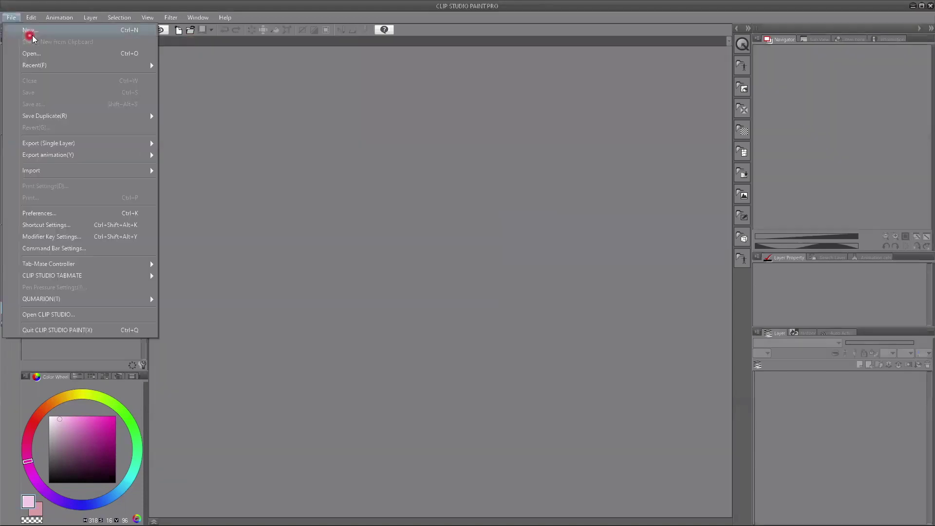
pyautogui.moveTo(38, 65)
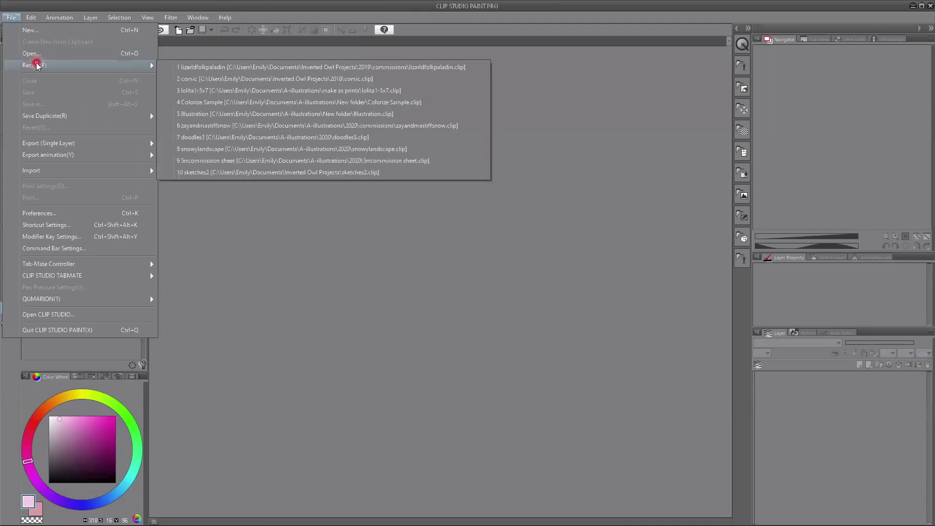
pyautogui.click(258, 105)
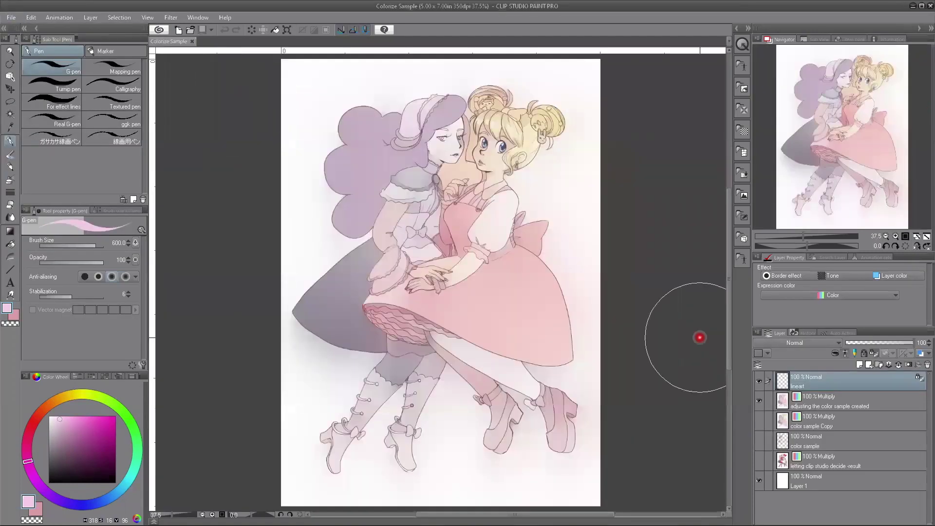
# Hide the "adjusting the color sample created" layer and run Colorize all on the lineart layer.
pyautogui.click(758, 401)
pyautogui.click(758, 420)
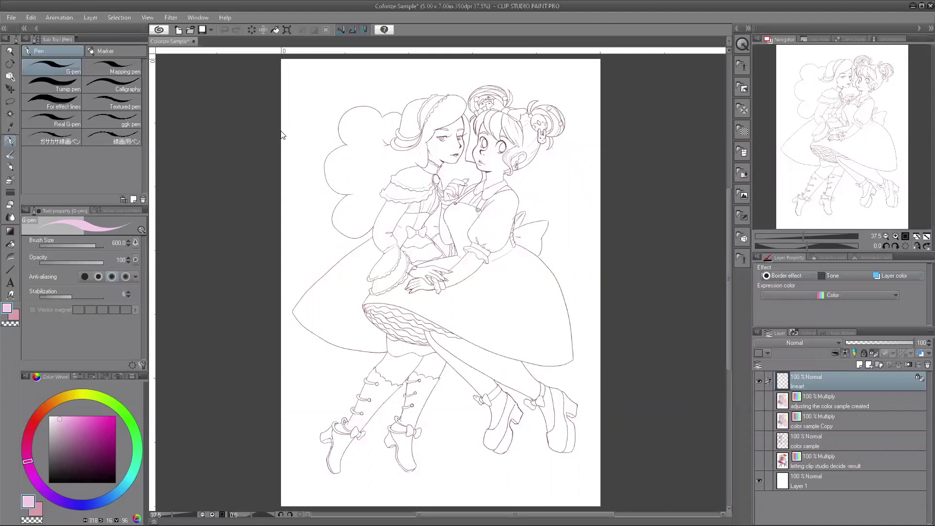
pyautogui.click(7, 19)
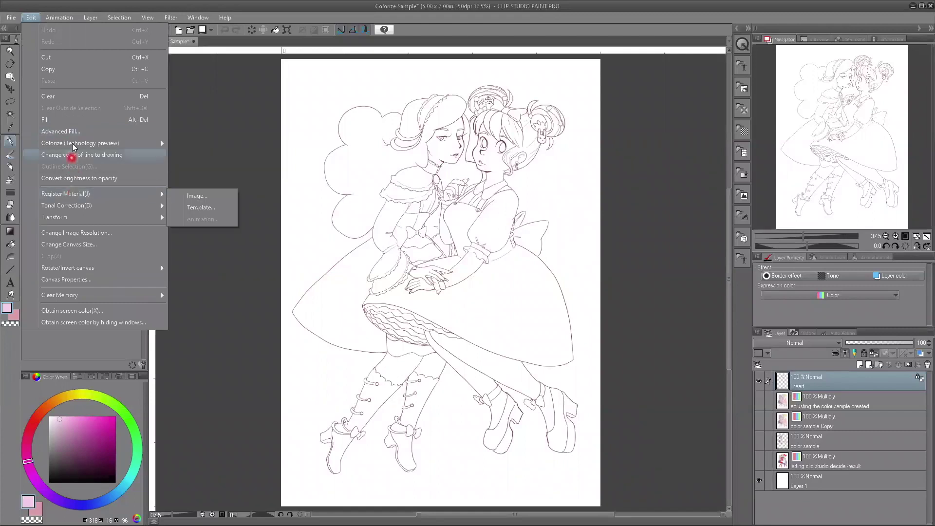
pyautogui.moveTo(68, 142)
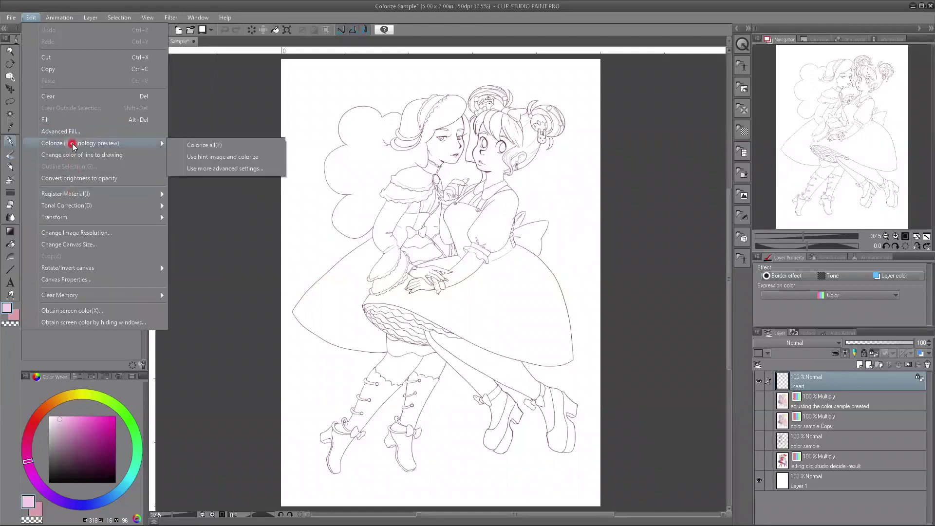
pyautogui.click(210, 146)
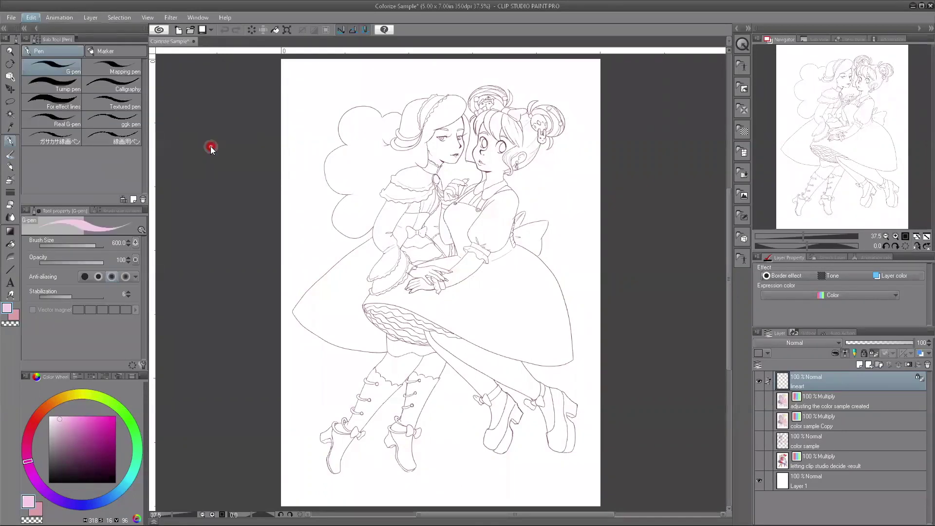
pyautogui.click(227, 147)
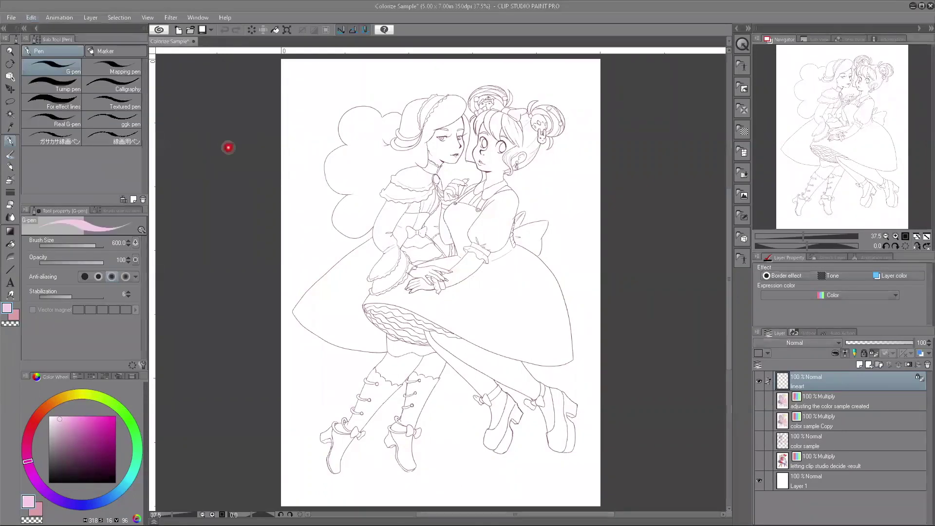
pyautogui.click(252, 155)
pyautogui.click(440, 189)
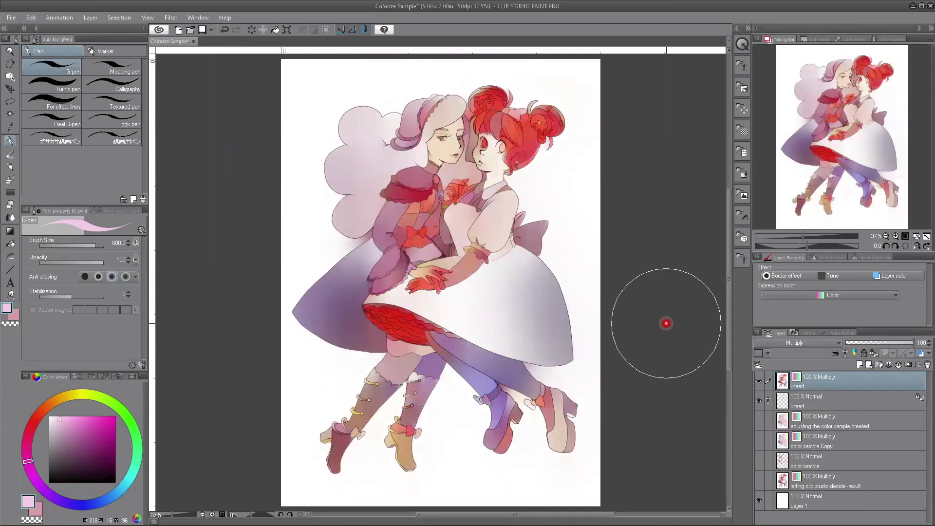
# Hide the automatically generated Multiply color layer and show the "color sample" layer with the hint scribbles.
pyautogui.click(759, 382)
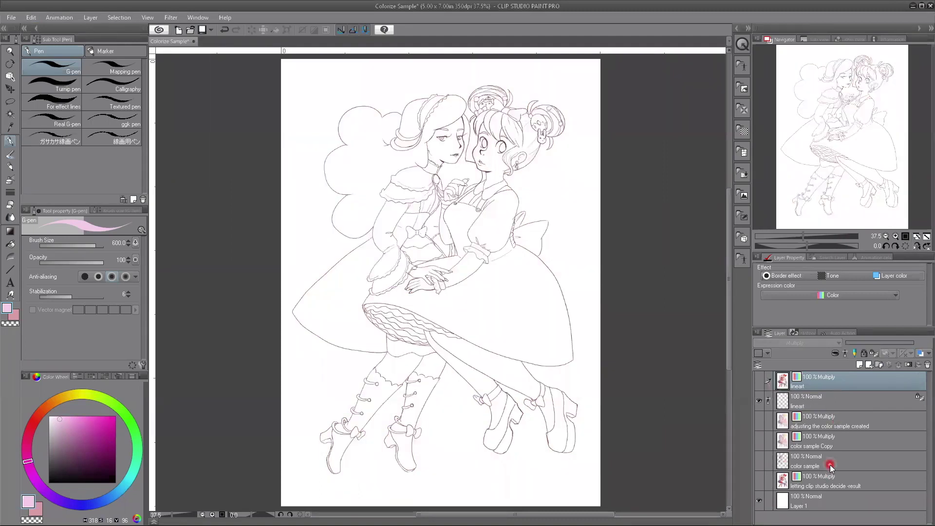
pyautogui.click(765, 464)
pyautogui.click(760, 462)
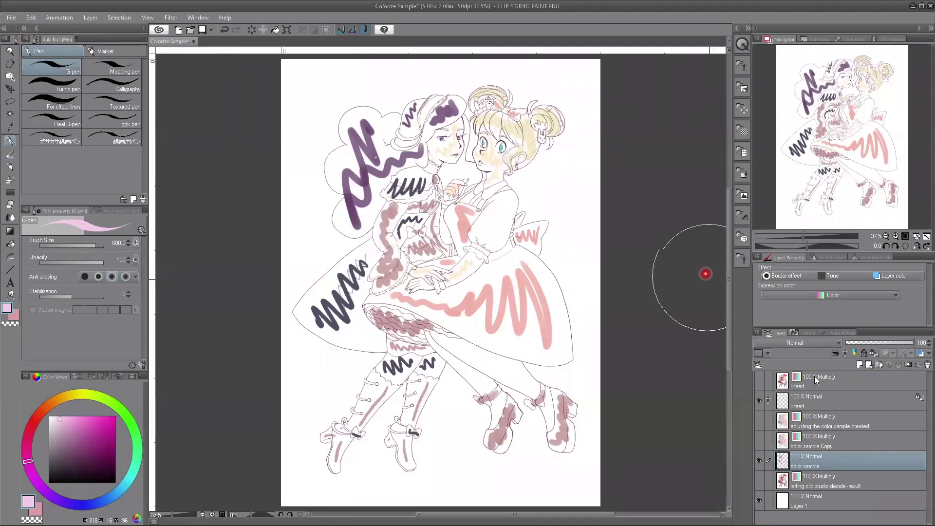
# Look through the lineart layer's available commands, including new layer, layer mask, ruler and file object options.
pyautogui.click(818, 407)
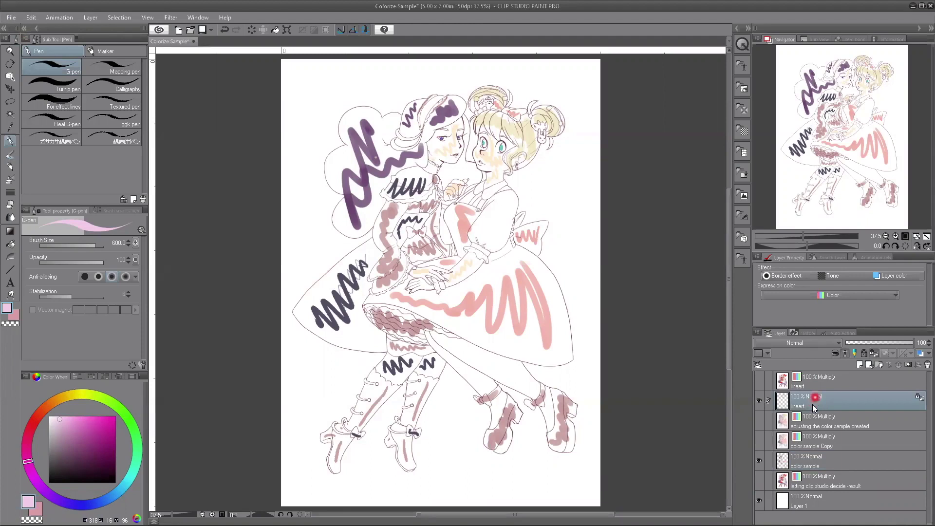
pyautogui.rightClick(812, 404)
pyautogui.click(836, 382)
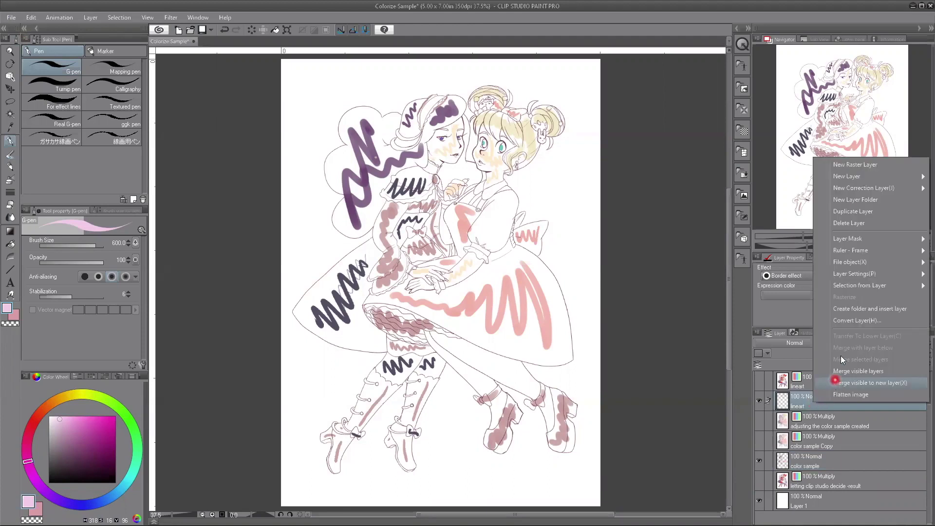
pyautogui.click(836, 263)
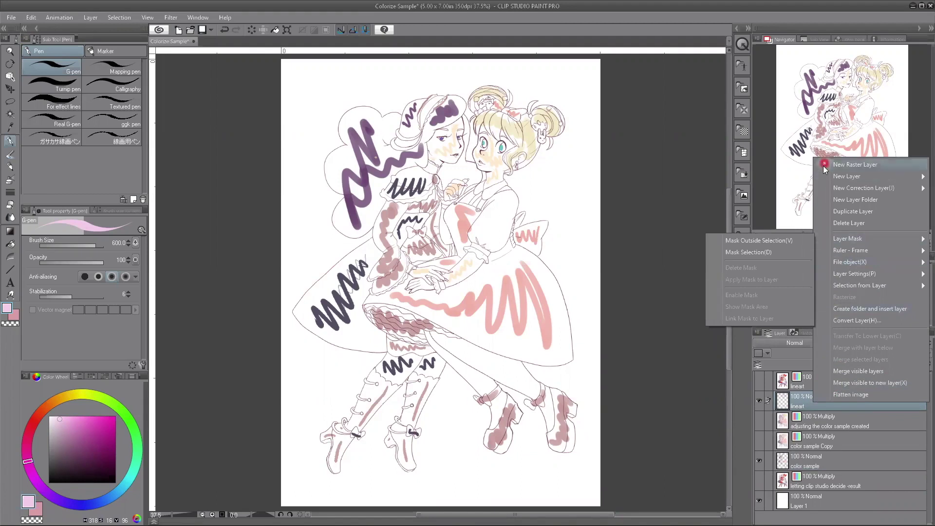
pyautogui.moveTo(831, 290)
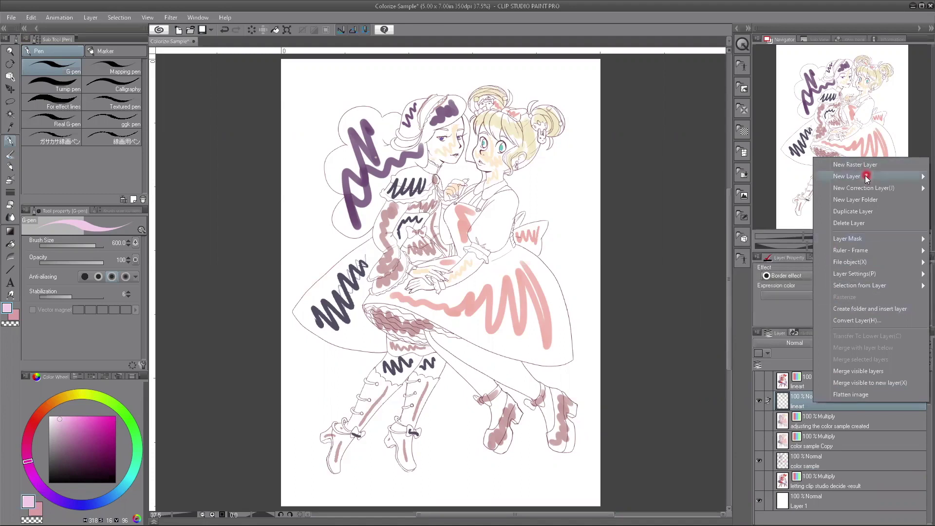
pyautogui.moveTo(865, 176)
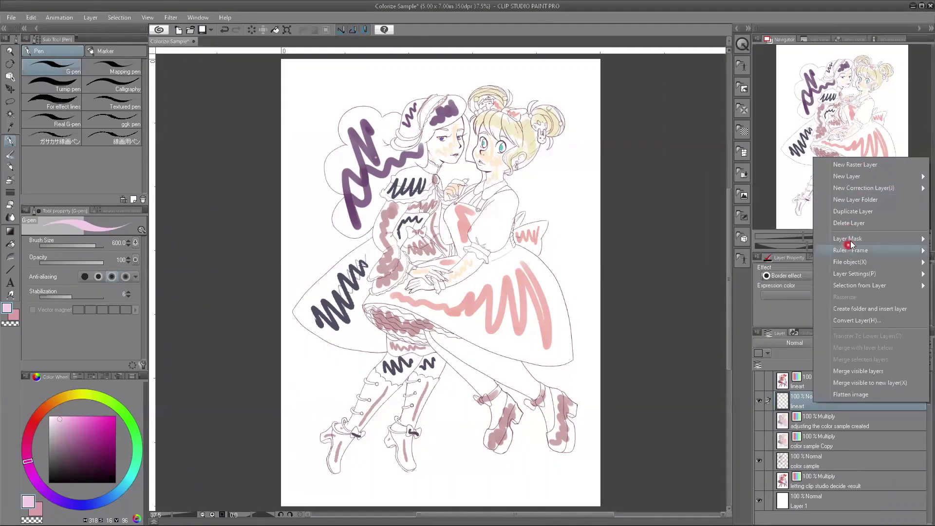
pyautogui.moveTo(850, 242)
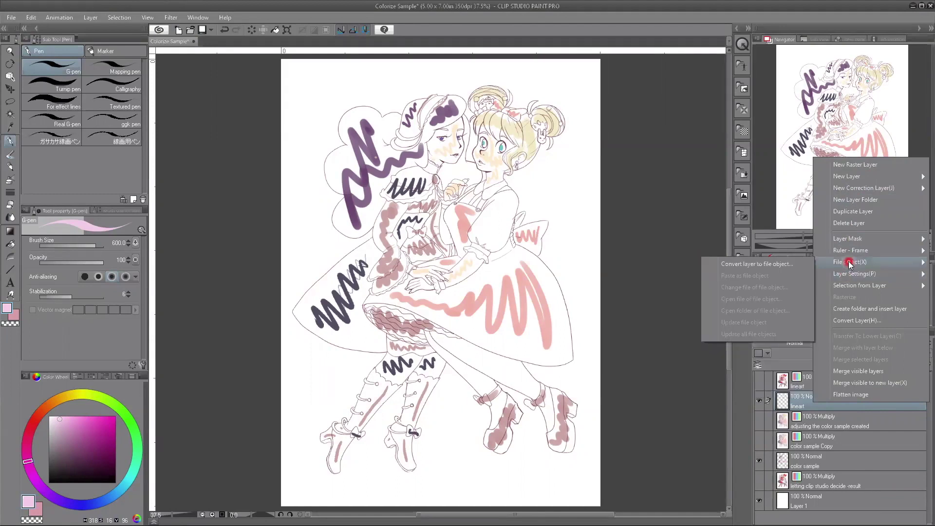
pyautogui.click(665, 341)
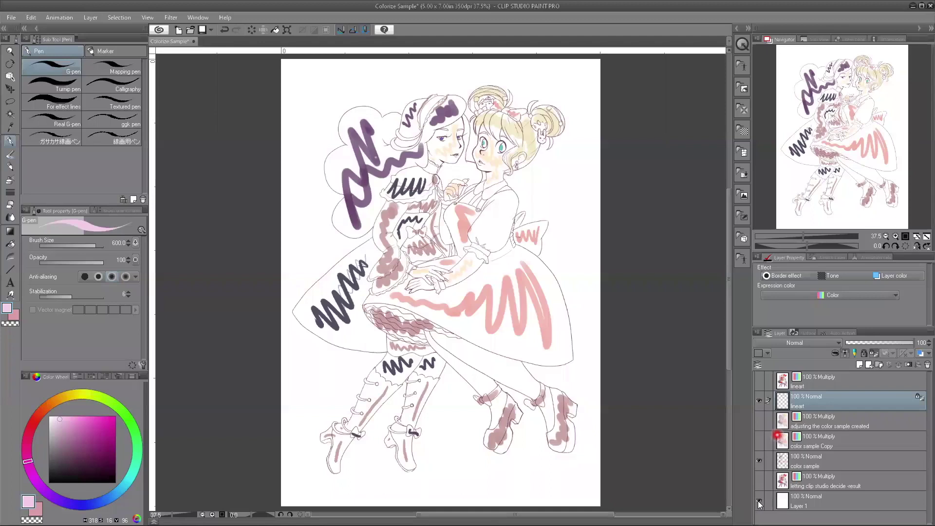
# Toggle the white Layer 1 off and on to check the transparency behind the drawing.
pyautogui.click(758, 501)
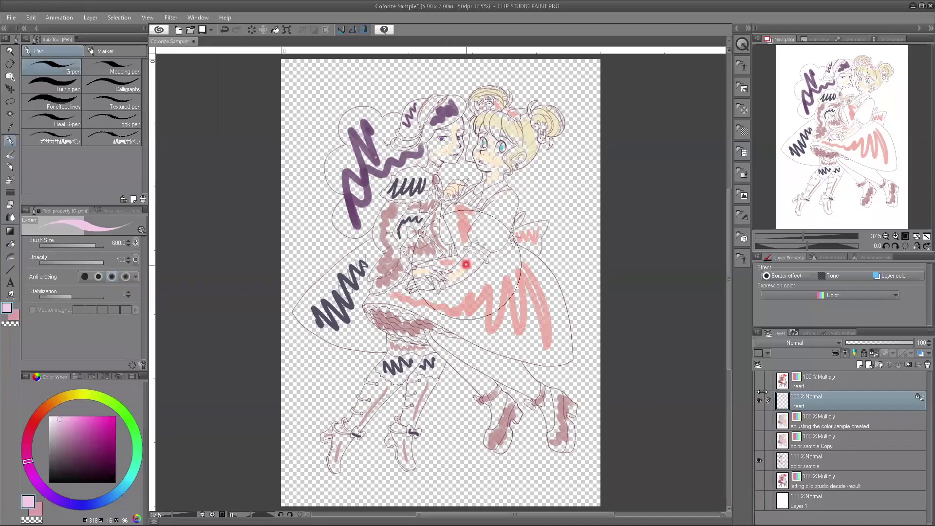
pyautogui.click(758, 500)
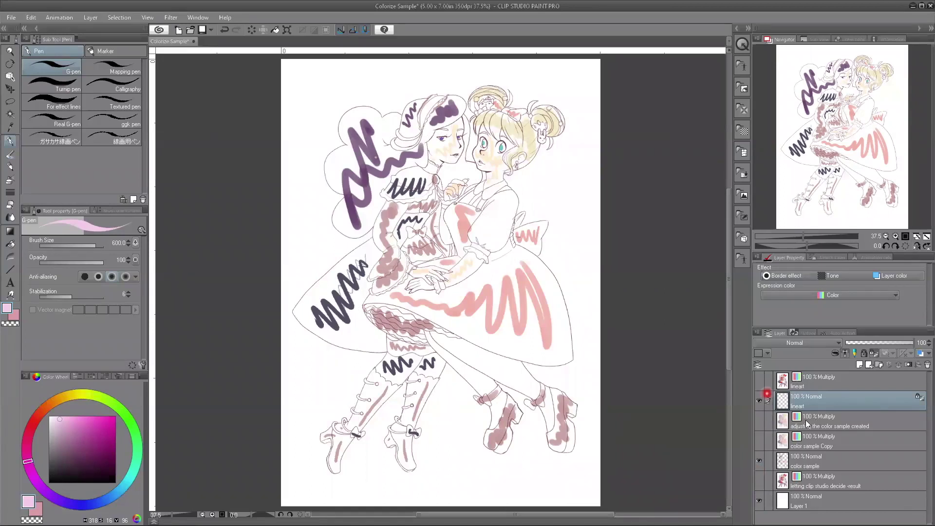
# Colorize the line art with the "color sample" layer as the hint image.
pyautogui.click(795, 458)
pyautogui.click(13, 18)
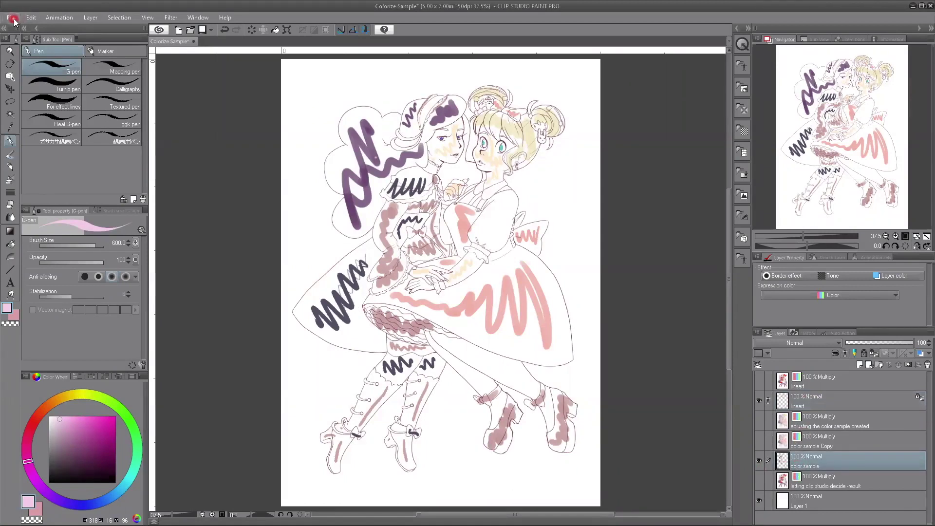
pyautogui.click(804, 403)
pyautogui.click(801, 459)
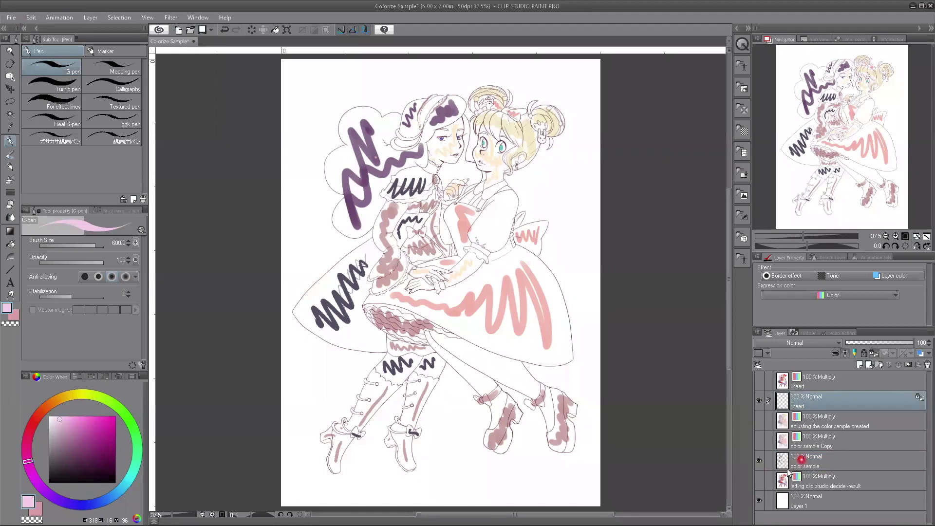
pyautogui.click(9, 19)
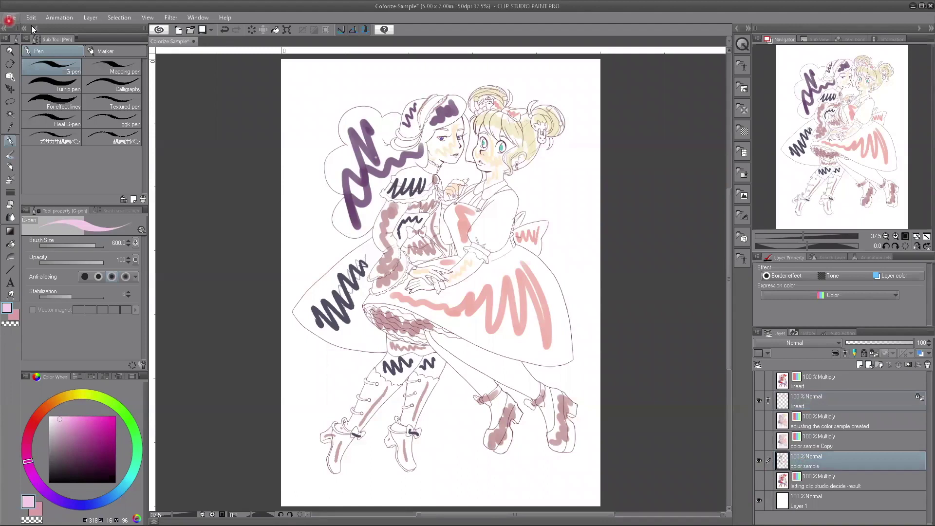
pyautogui.click(31, 18)
pyautogui.moveTo(53, 148)
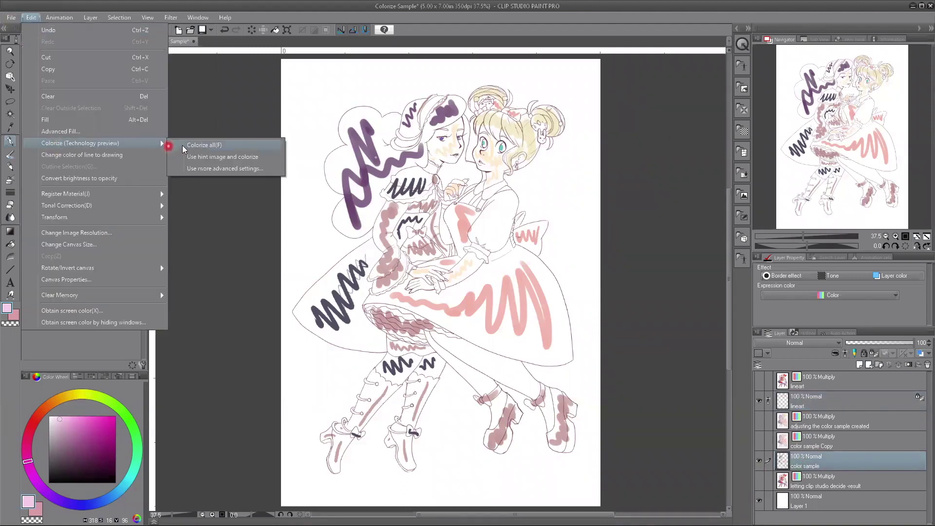
pyautogui.click(186, 157)
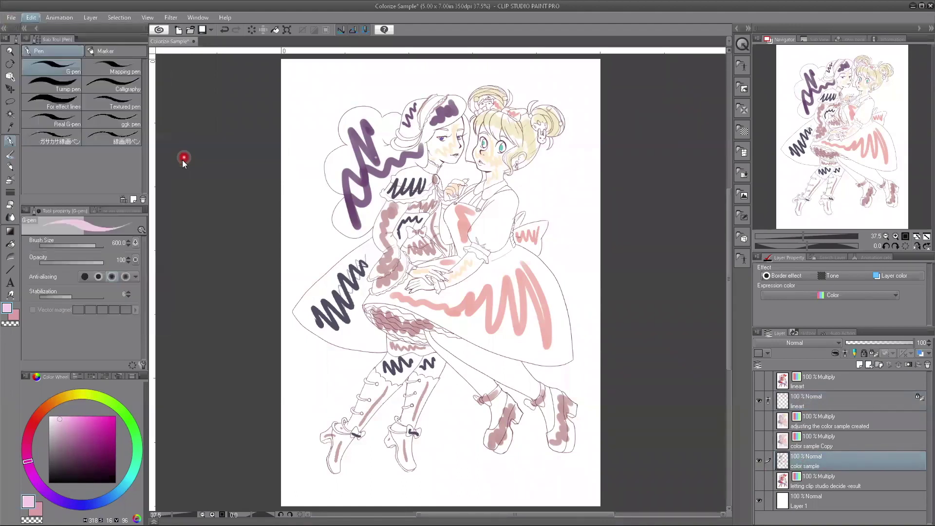
pyautogui.click(163, 156)
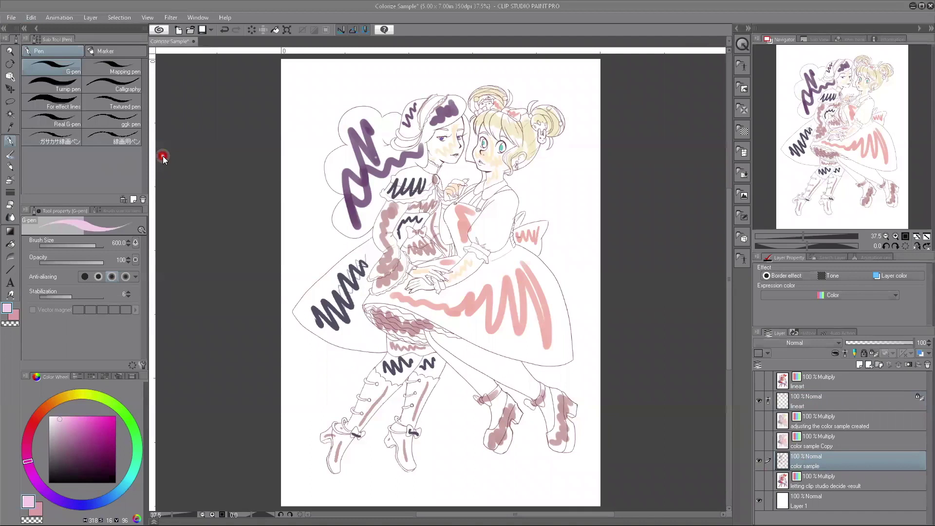
pyautogui.click(162, 156)
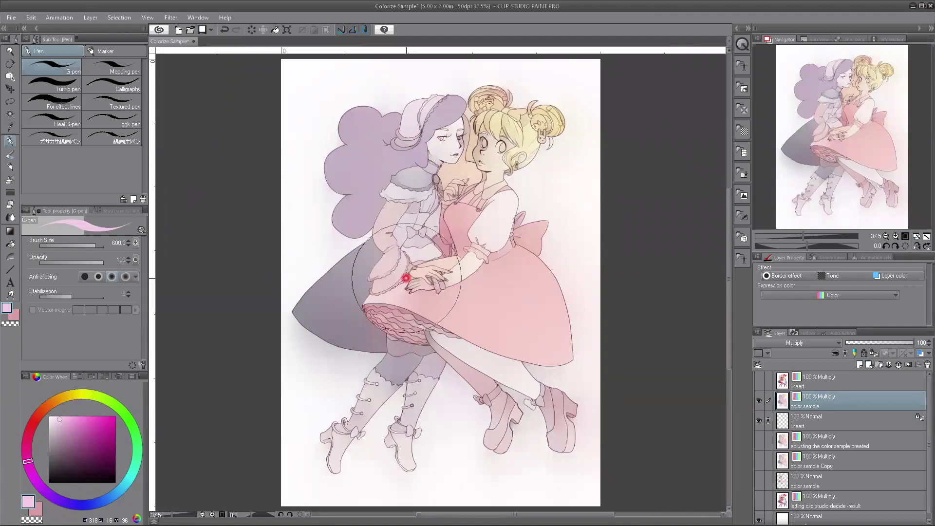
# Toggle the generated Multiply "color sample" layer repeatedly to compare it with the bare line art, leaving it hidden.
pyautogui.click(758, 402)
pyautogui.click(759, 402)
pyautogui.click(759, 401)
pyautogui.click(759, 400)
pyautogui.click(759, 400)
pyautogui.click(760, 400)
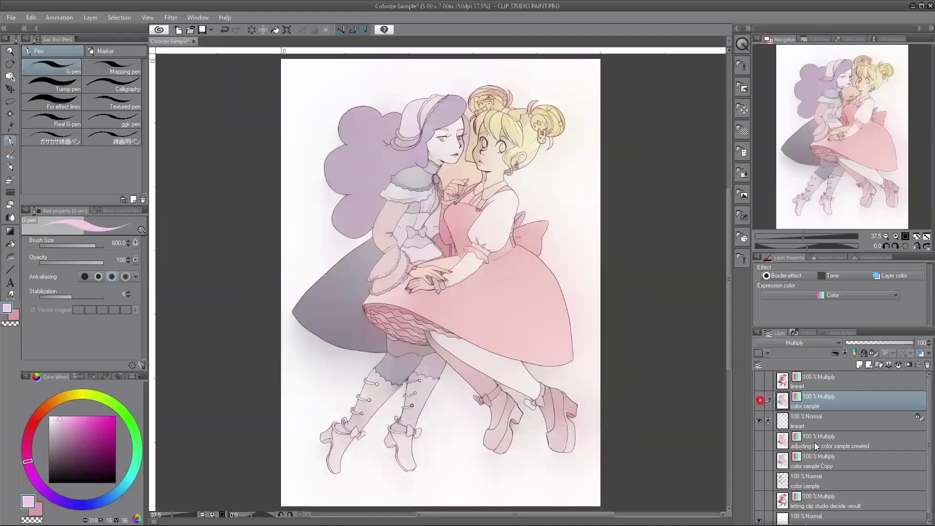
pyautogui.click(758, 400)
# Show the "adjusting the color sample created" layer and examine the adjusted colors on the two figures up close.
pyautogui.click(764, 445)
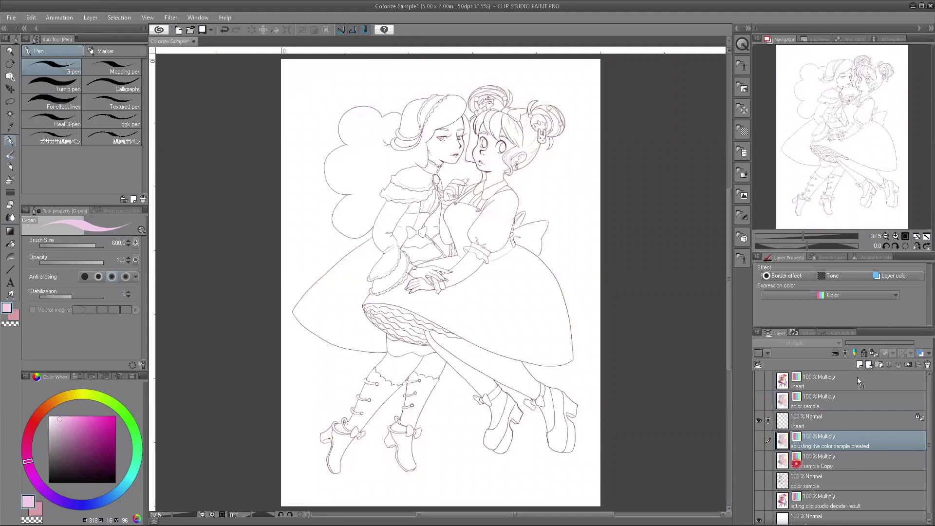
pyautogui.moveTo(848, 461)
pyautogui.mouseDown()
pyautogui.moveTo(860, 405)
pyautogui.moveTo(847, 466)
pyautogui.mouseUp()
pyautogui.moveTo(764, 446); pyautogui.dragTo(767, 446)
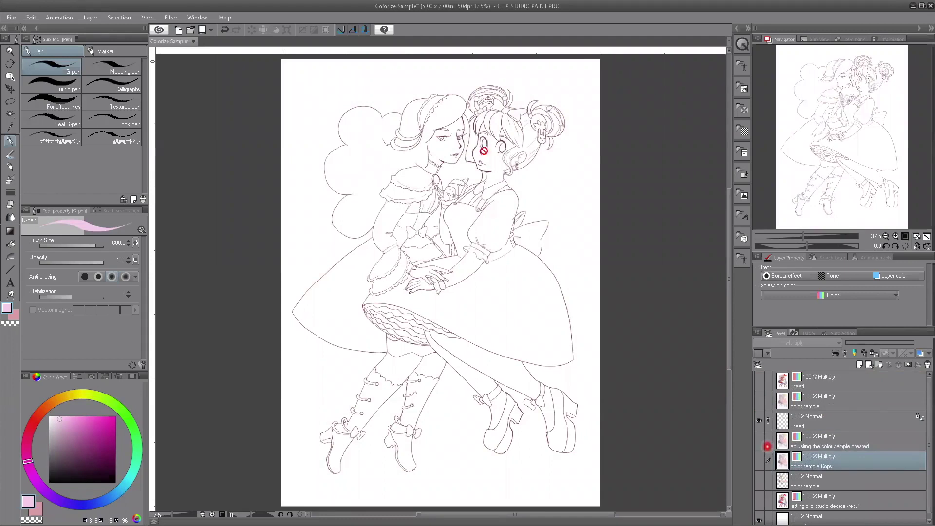
pyautogui.click(758, 439)
pyautogui.click(481, 158)
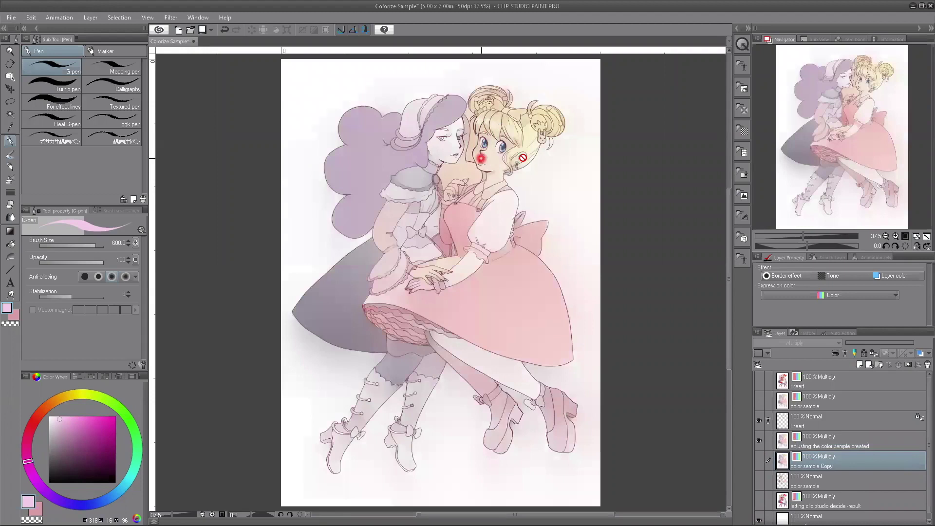
pyautogui.scroll(2, 490, 151)
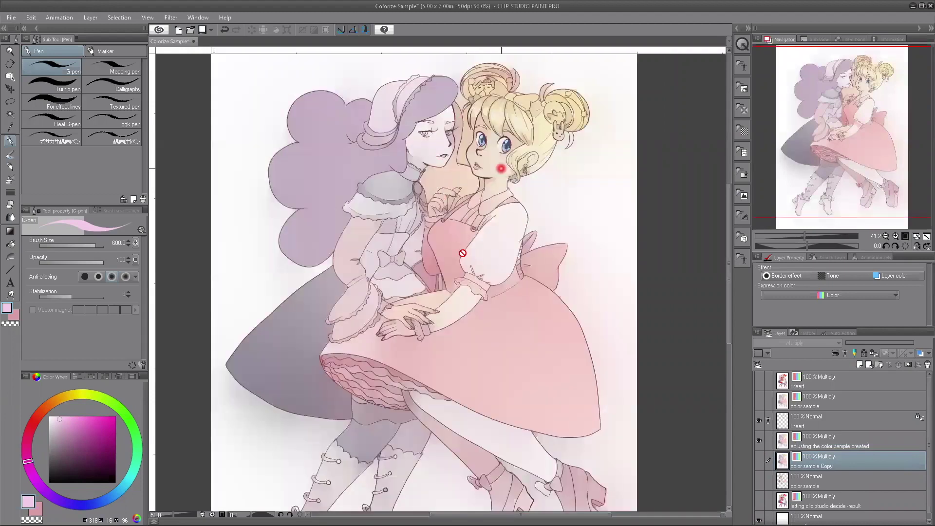
pyautogui.scroll(2, 492, 153)
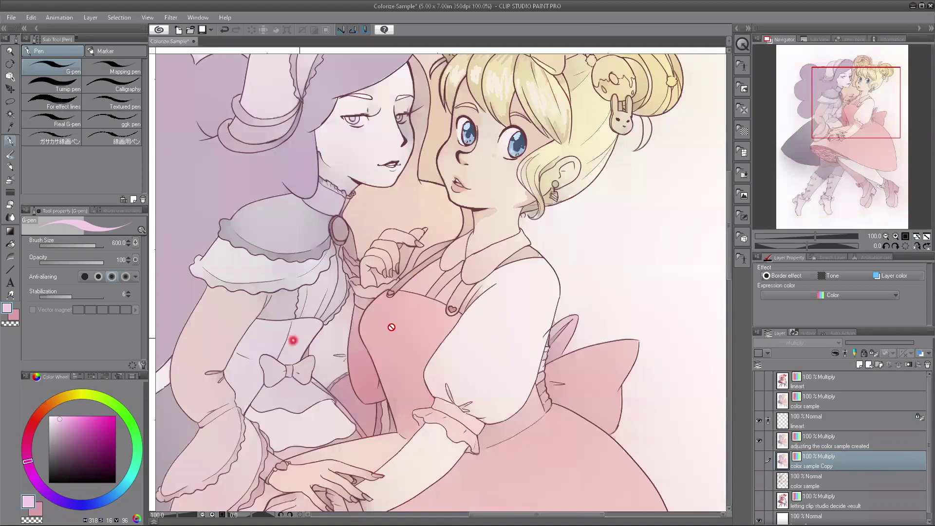
pyautogui.scroll(-4, 391, 327)
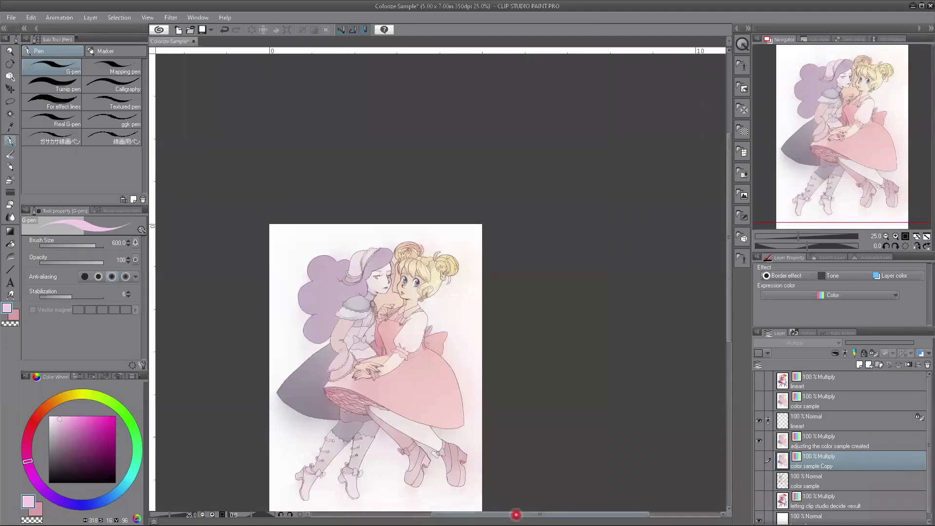
pyautogui.moveTo(516, 515); pyautogui.dragTo(484, 514)
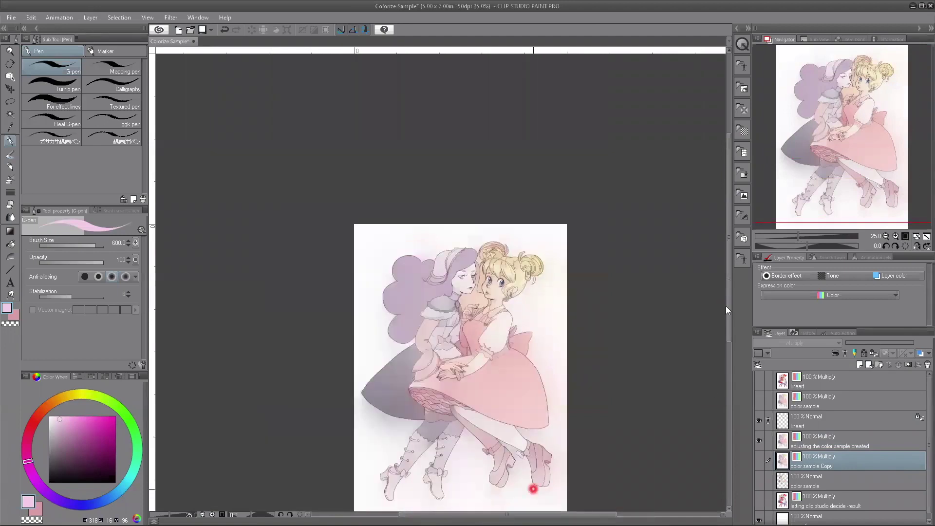
pyautogui.click(731, 344)
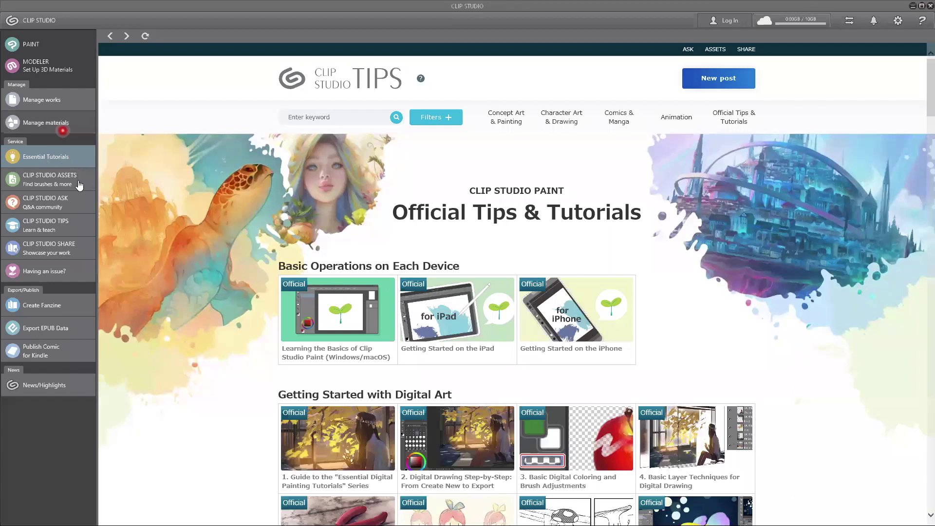
# Open Clip Studio Assets in the CLIP STUDIO launcher and log in to the account.
pyautogui.click(62, 178)
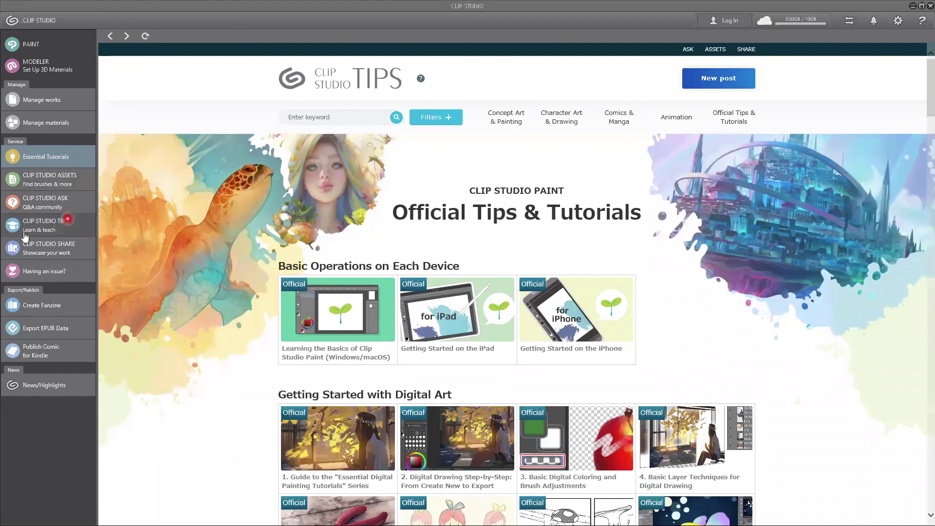
pyautogui.click(48, 188)
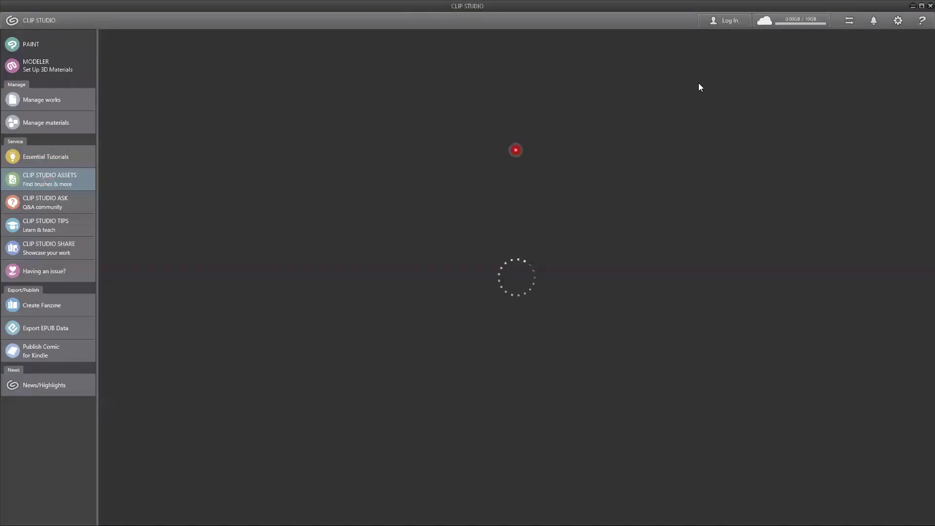
pyautogui.click(735, 23)
pyautogui.click(189, 246)
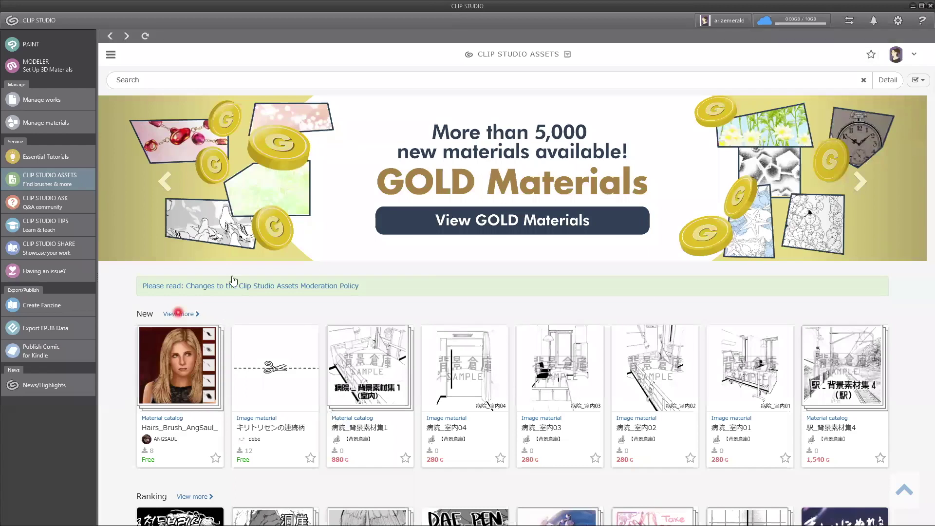
# Download the free "woody pencil" material from the Ranking section of Clip Studio Assets and close the checkout message.
pyautogui.scroll(-5, 408, 278)
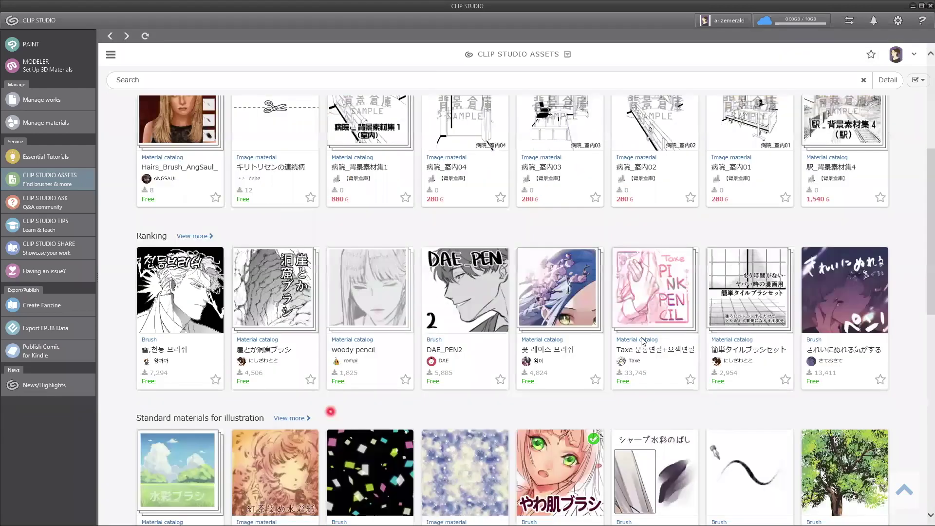
pyautogui.click(345, 261)
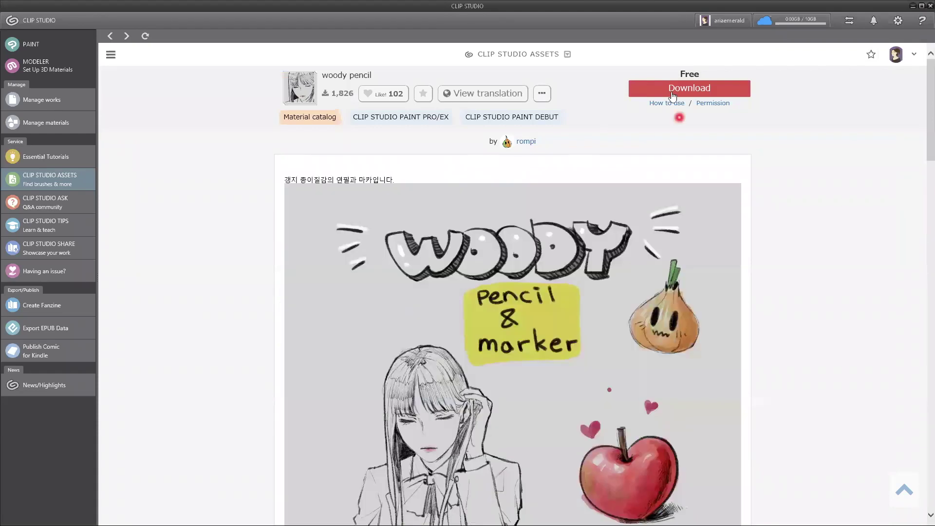
pyautogui.click(672, 91)
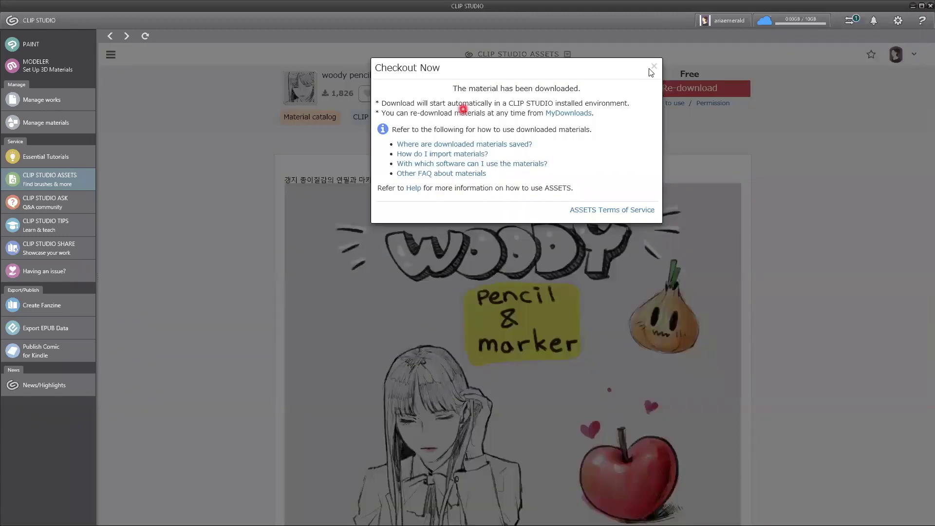
pyautogui.click(651, 70)
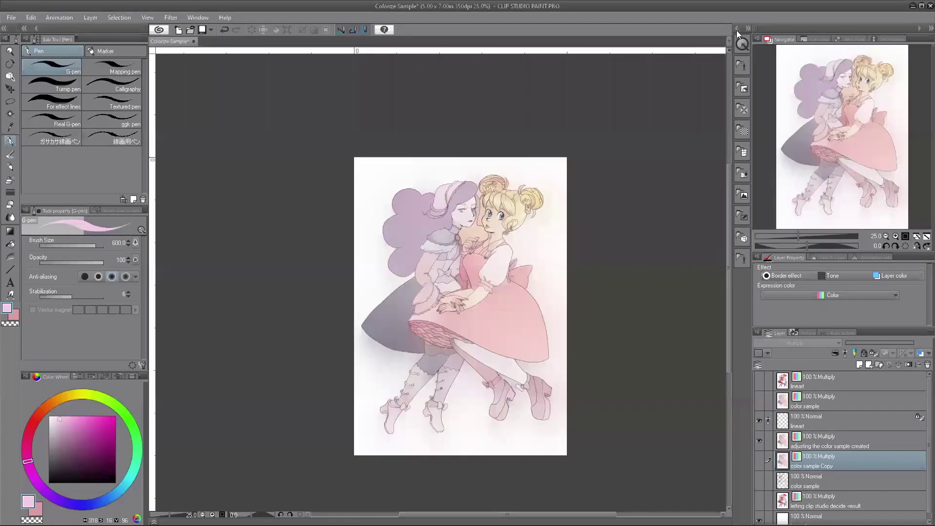
# Switch back to Clip Studio Paint and expand the Download folder in the material library.
pyautogui.click(736, 30)
pyautogui.click(434, 258)
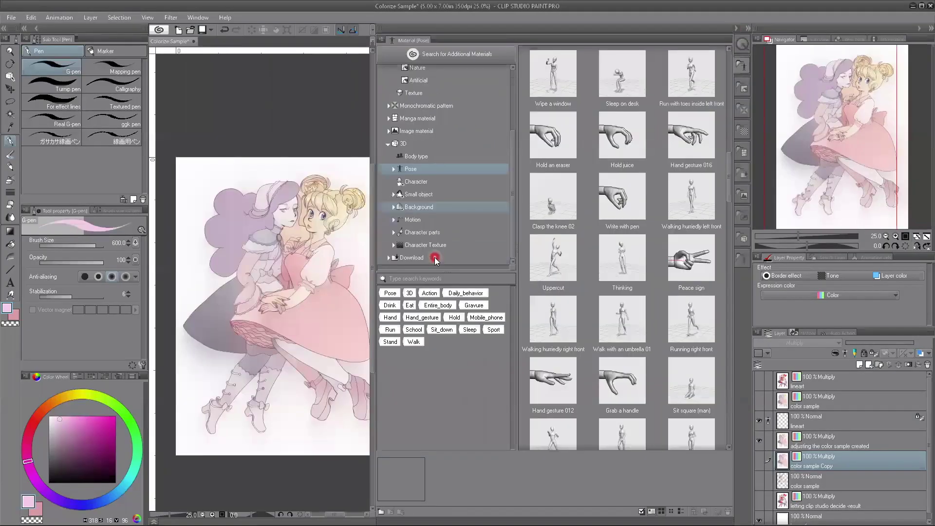
pyautogui.click(408, 254)
pyautogui.click(408, 258)
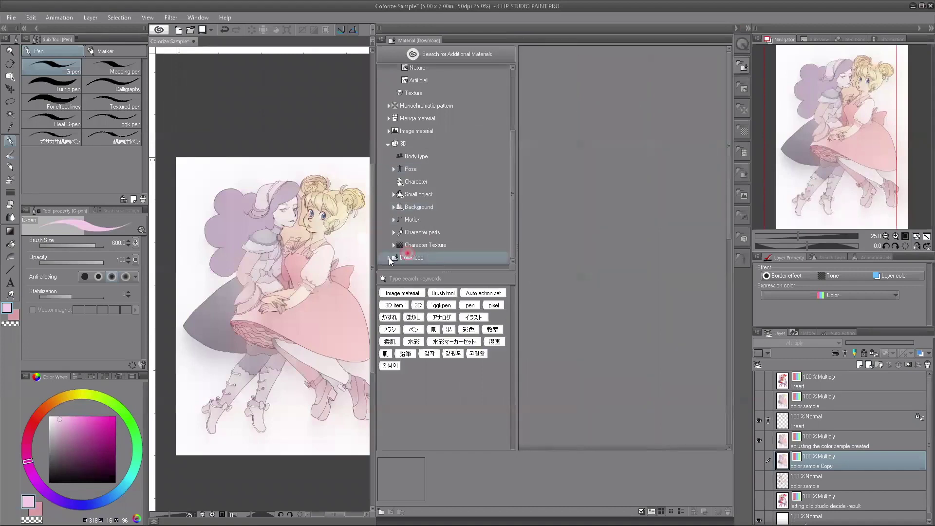
pyautogui.click(388, 257)
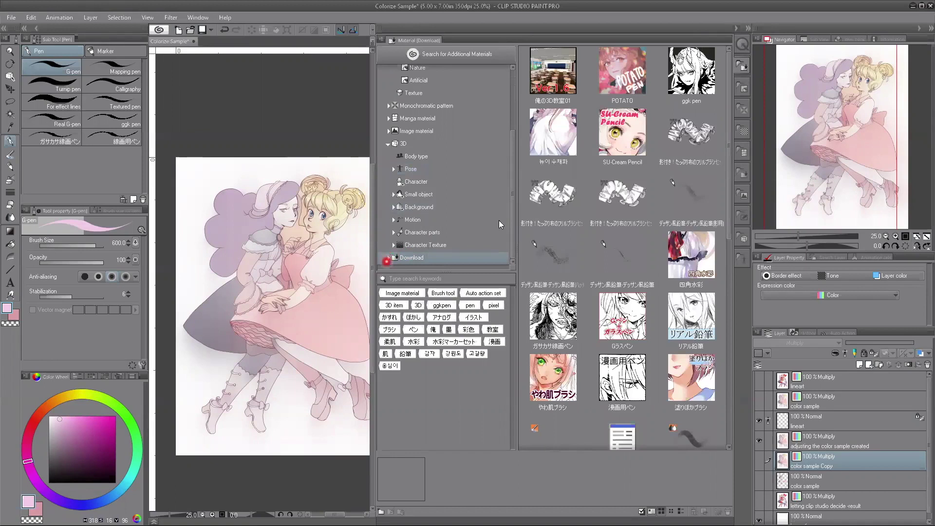
# Examine the downloaded brushes, textures and other materials in the Download folder.
pyautogui.click(591, 177)
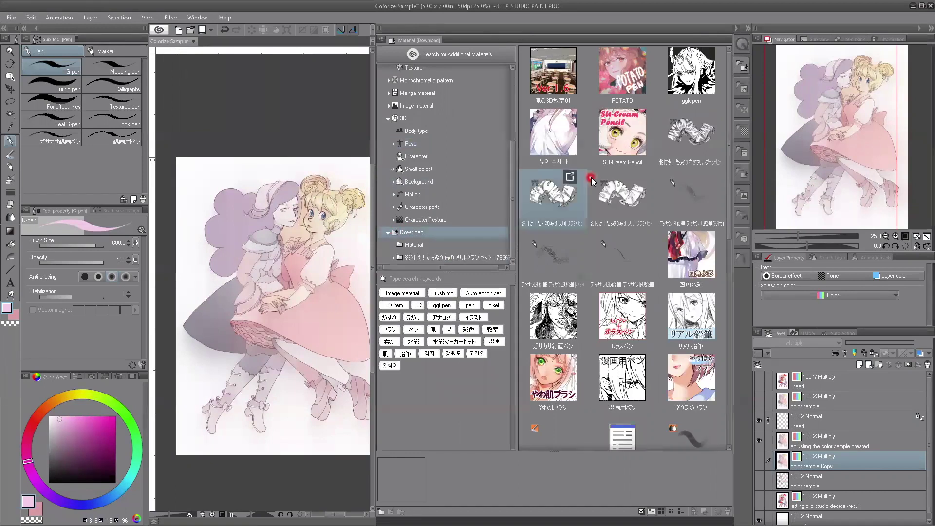
pyautogui.scroll(-2, 592, 177)
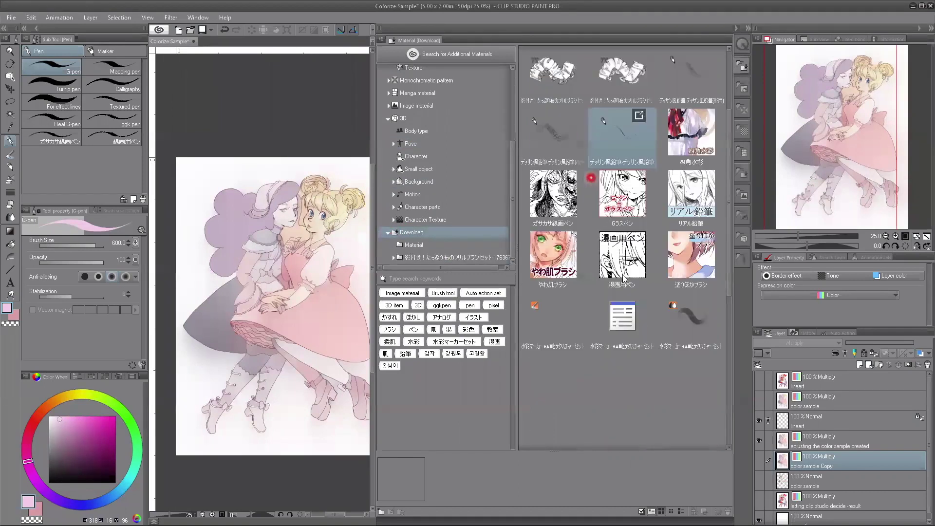
pyautogui.scroll(-5, 590, 177)
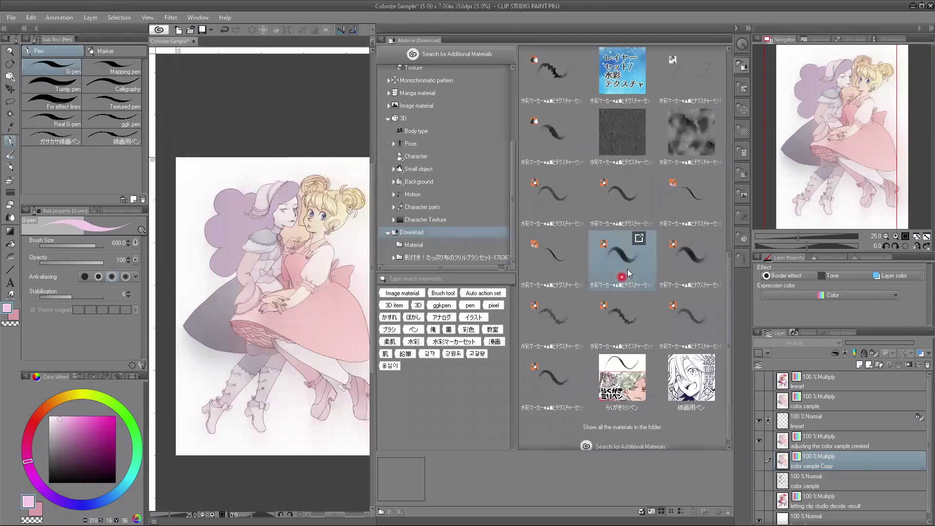
pyautogui.scroll(4, 625, 269)
pyautogui.scroll(3, 709, 83)
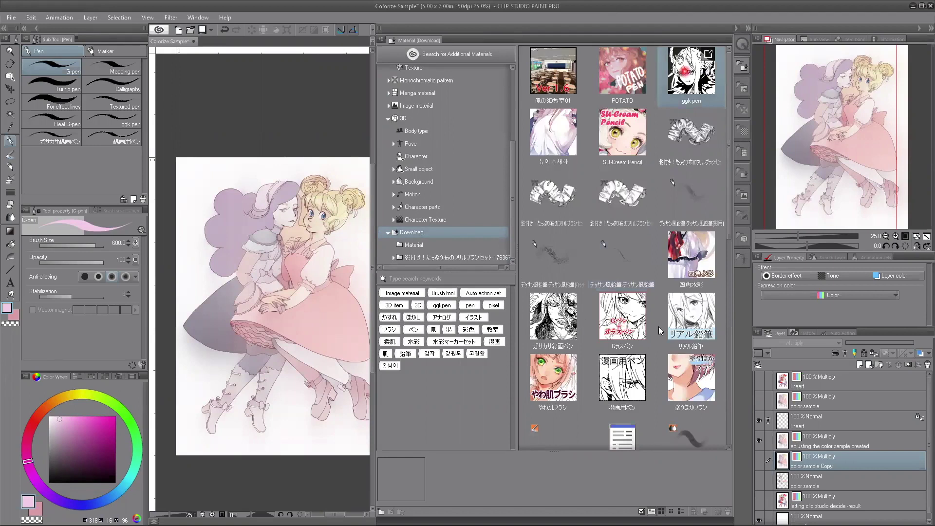
pyautogui.click(583, 347)
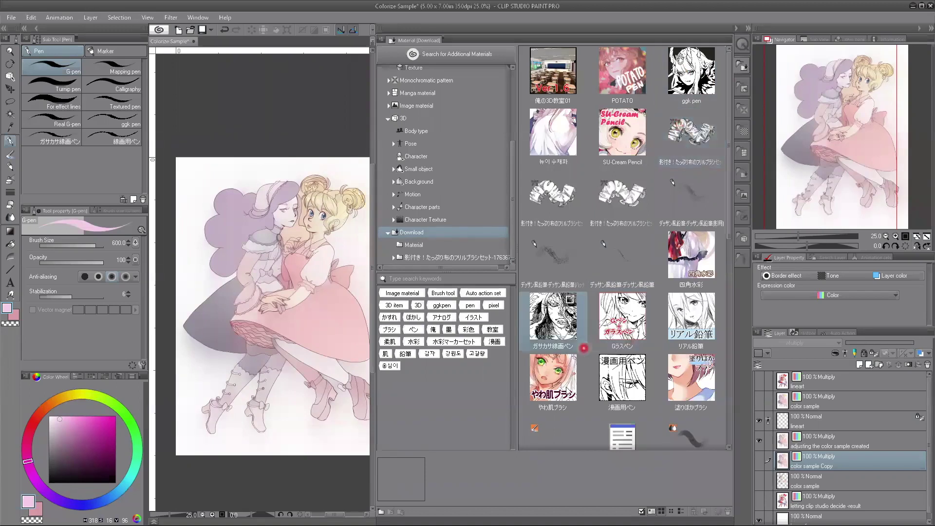
pyautogui.click(566, 387)
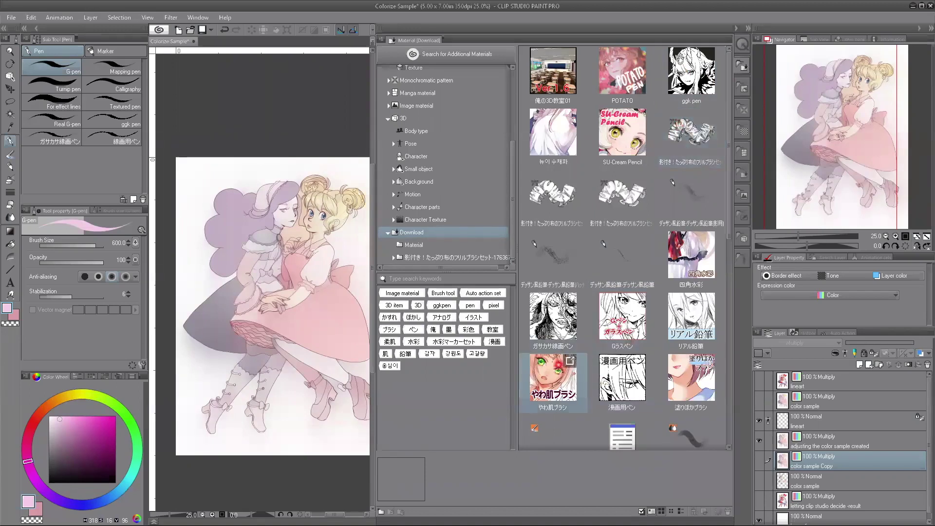
# Add the downloaded POTATO brush to the Pen sub tools and collapse the material library.
pyautogui.click(462, 140)
pyautogui.moveTo(614, 80); pyautogui.dragTo(57, 174)
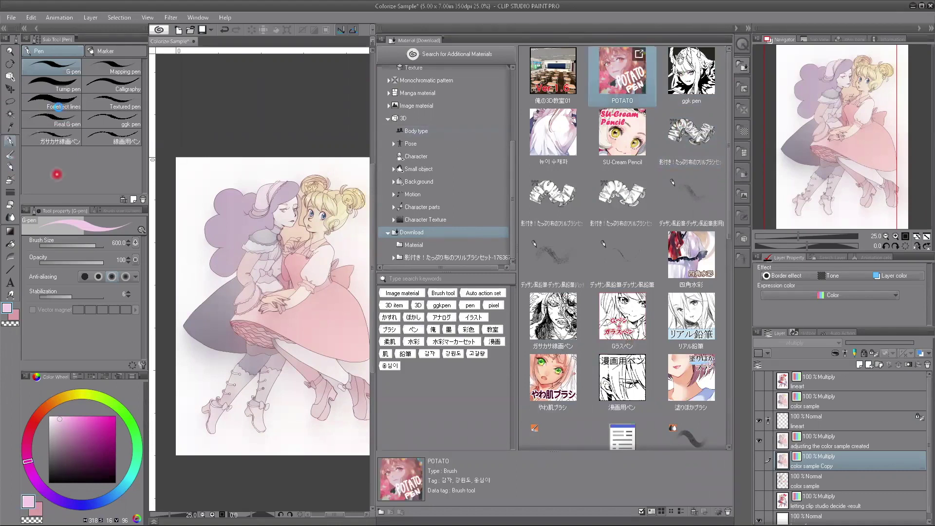
pyautogui.click(44, 139)
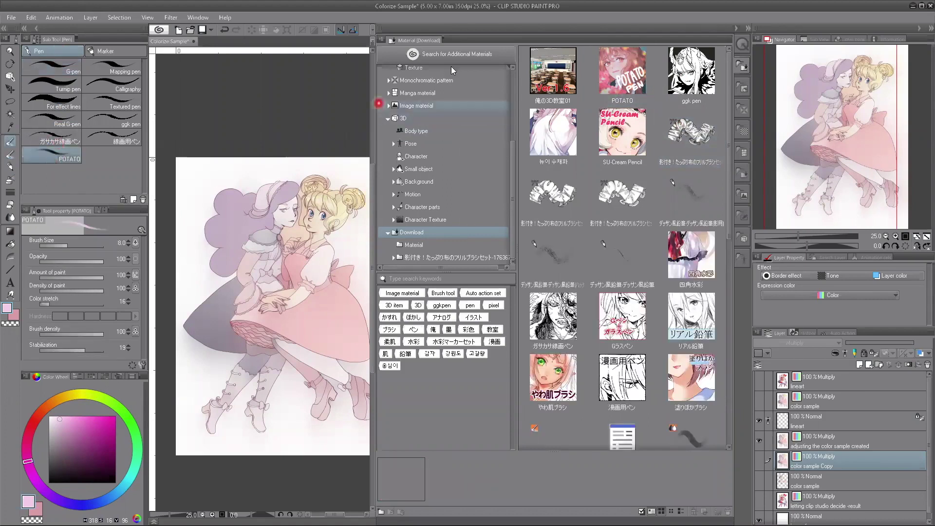
pyautogui.click(738, 27)
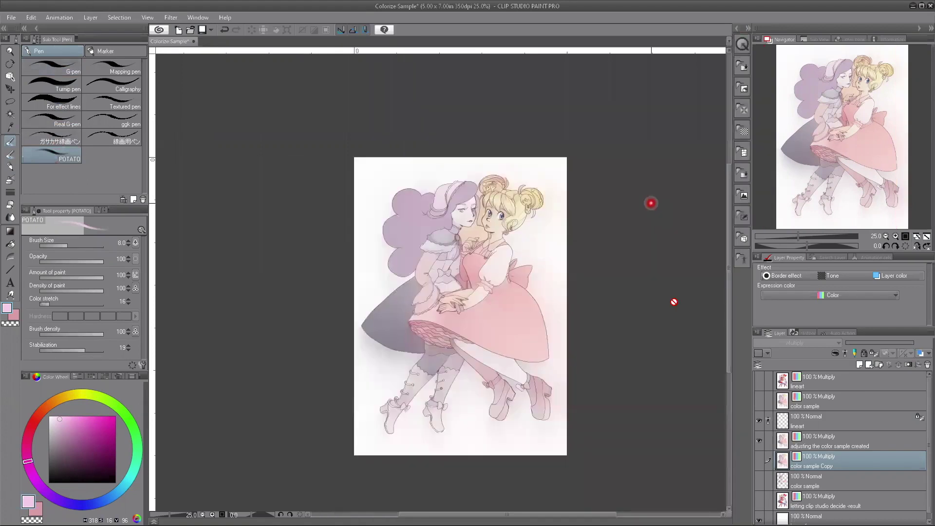
# Switch to the CLIP STUDIO launcher and examine the sample drawings on the "woody pencil" material page.
pyautogui.scroll(-1, 673, 301)
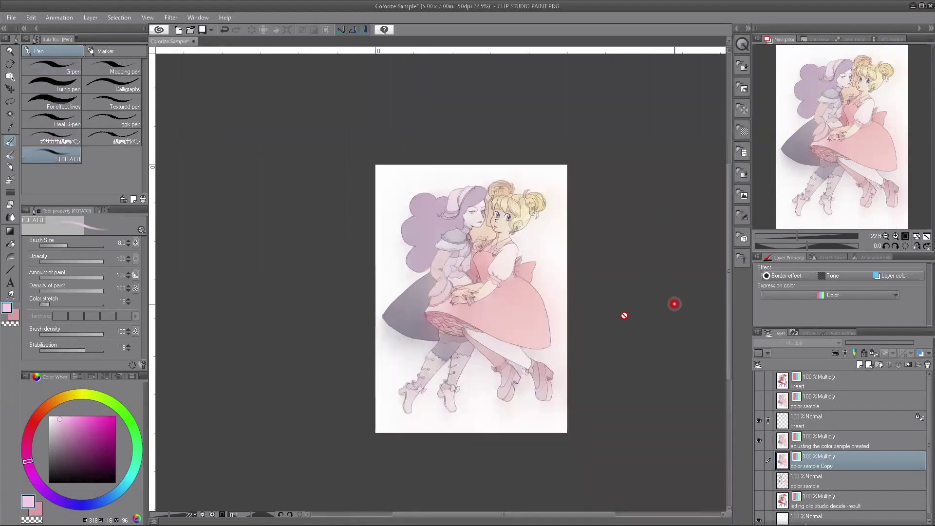
pyautogui.click(624, 315)
pyautogui.click(913, 6)
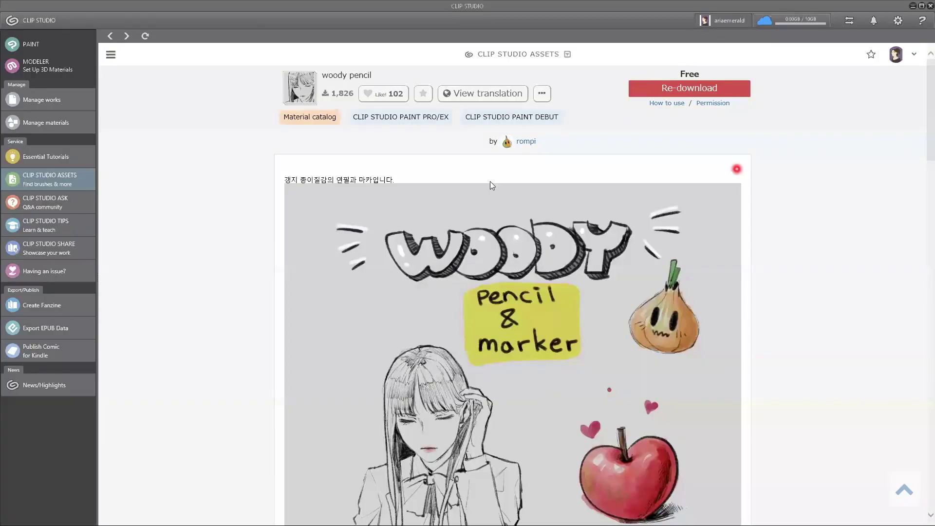
pyautogui.scroll(-12, 550, 312)
pyautogui.click(550, 312)
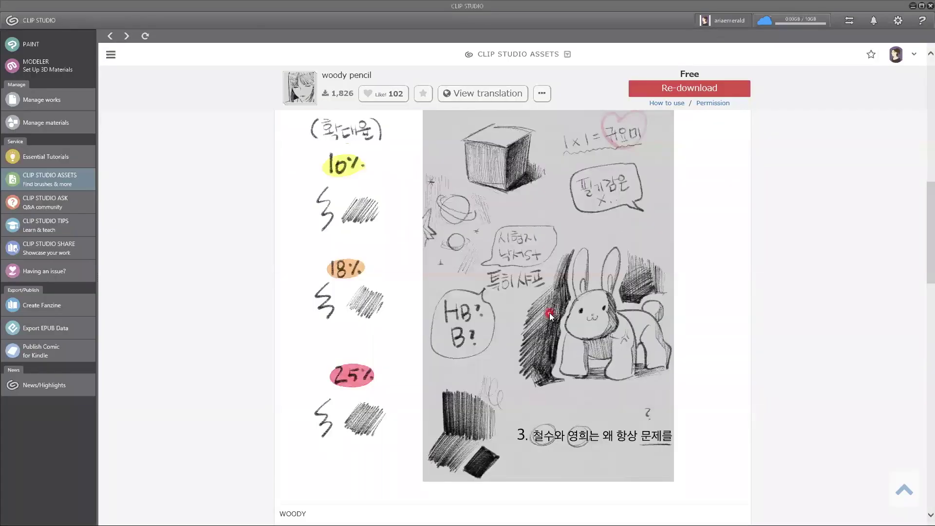
pyautogui.scroll(6, 160, 171)
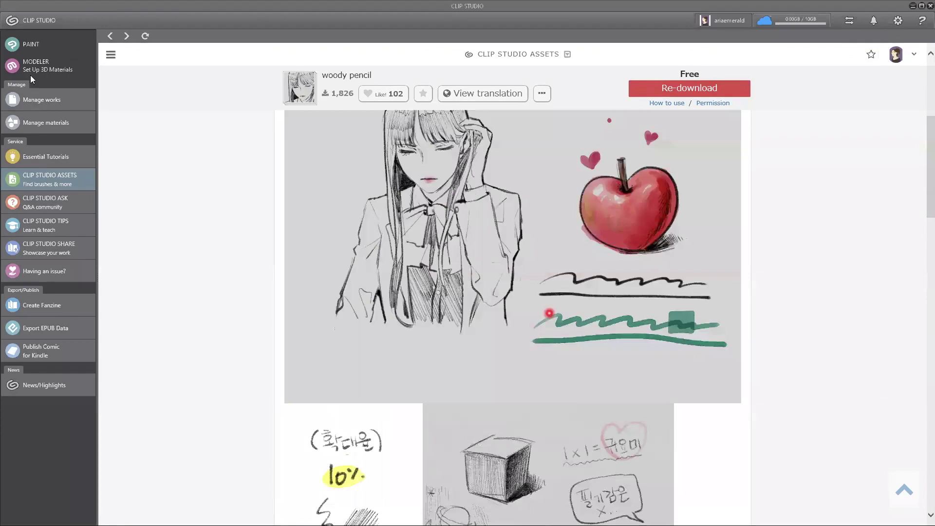
# Open the Essential Tutorials and look over the Basic Operations on Each Device guides.
pyautogui.click(44, 158)
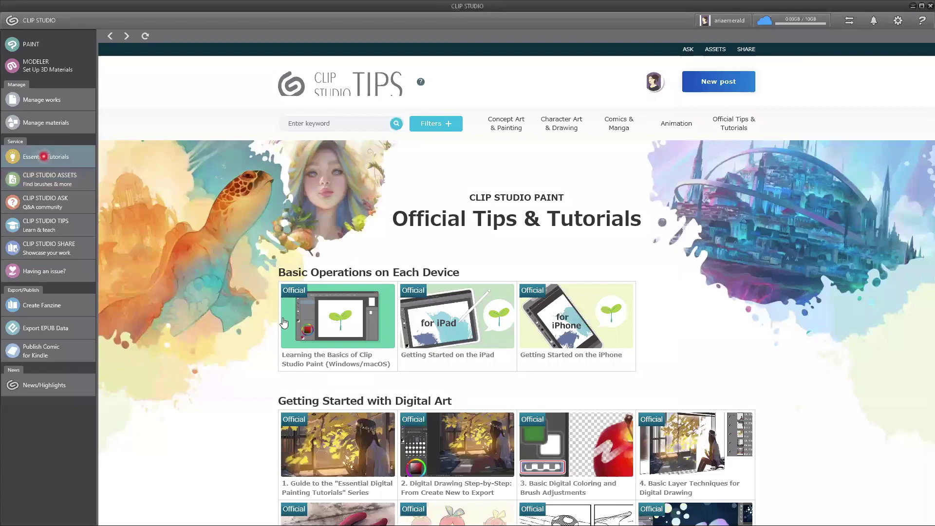
pyautogui.click(486, 314)
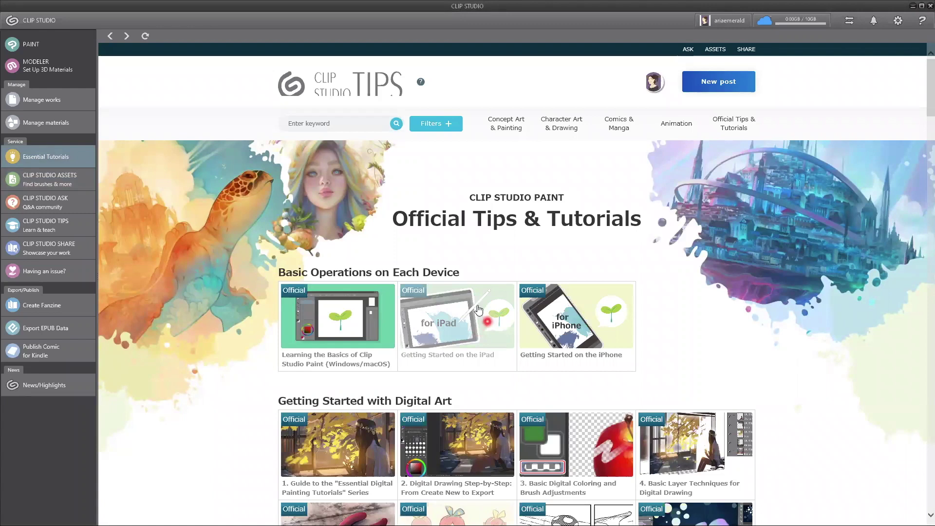
pyautogui.click(468, 300)
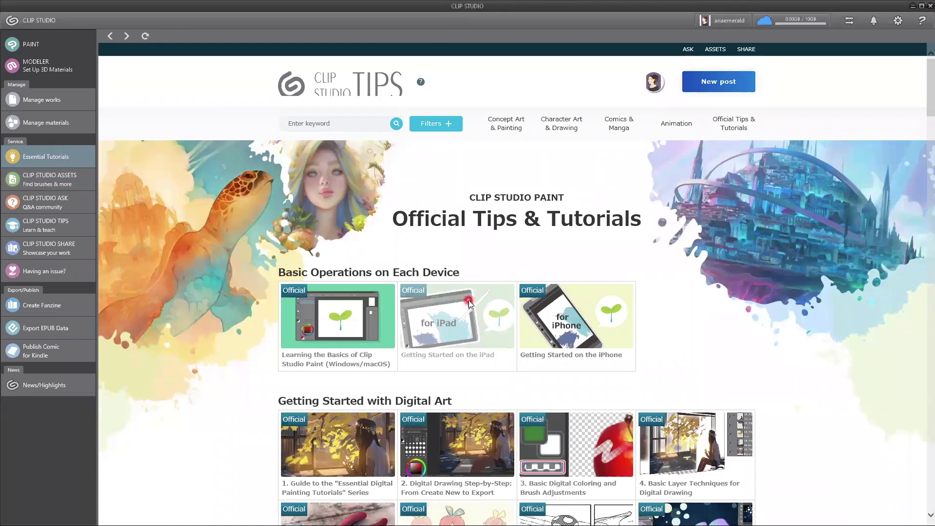
pyautogui.click(475, 274)
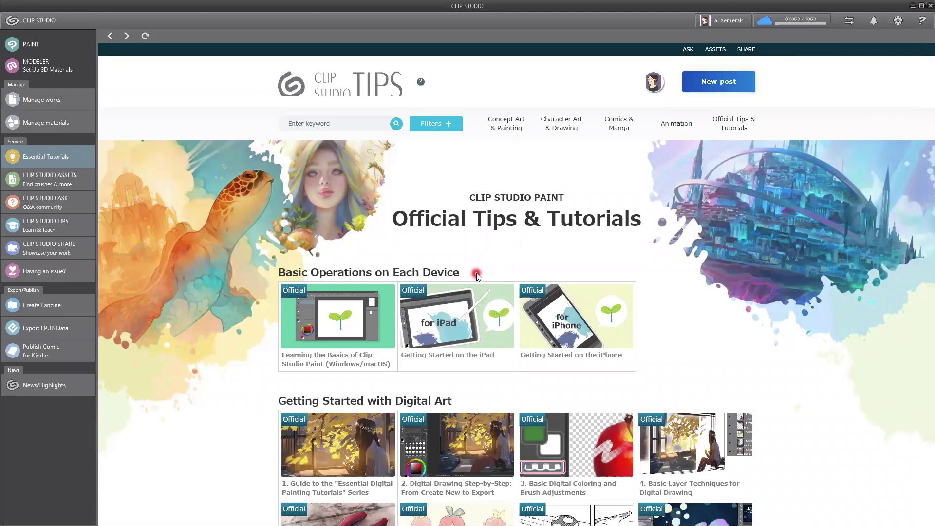
# Examine the Getting Started with Digital Art tutorials, the "What do you want to create?" categories and the Tutorials for Character Art.
pyautogui.scroll(-1, 476, 272)
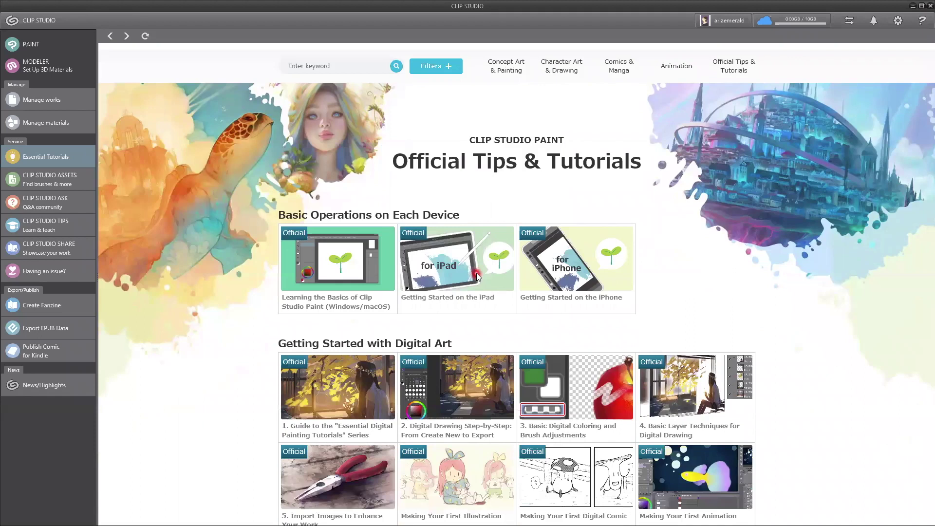
pyautogui.scroll(-1, 476, 272)
pyautogui.scroll(-2, 476, 272)
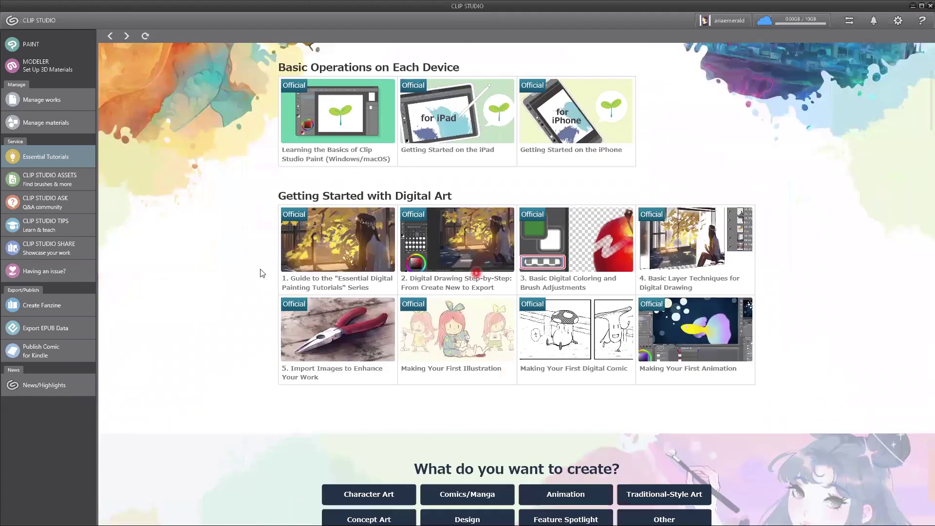
pyautogui.scroll(-2, 257, 251)
pyautogui.click(256, 248)
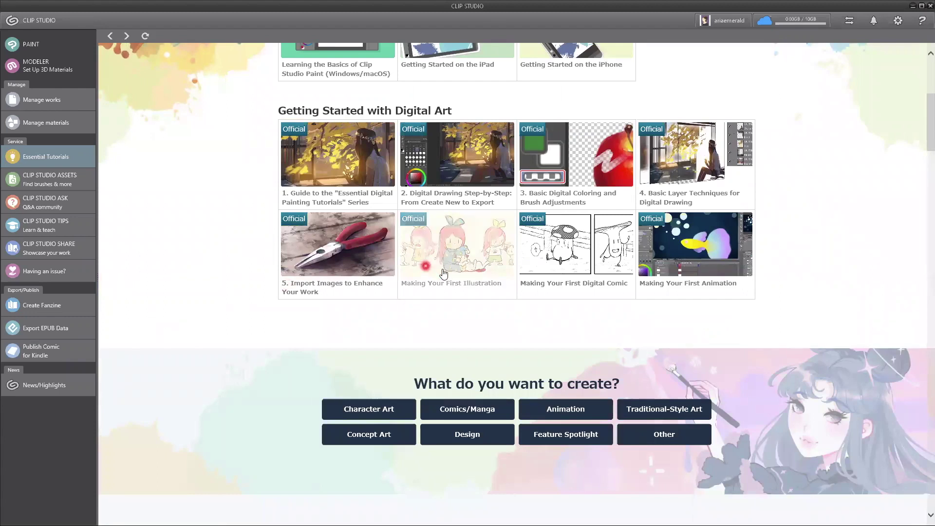
pyautogui.moveTo(454, 259); pyautogui.dragTo(458, 252)
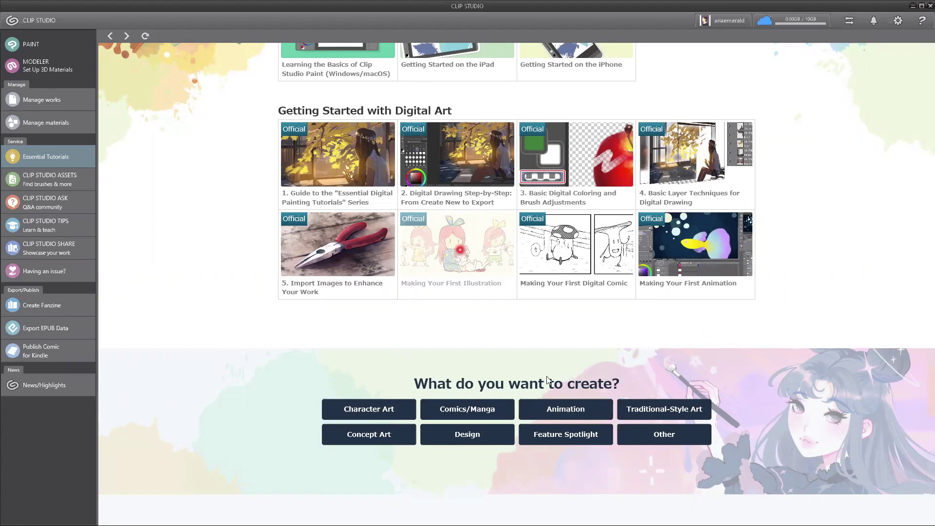
pyautogui.scroll(-3, 608, 392)
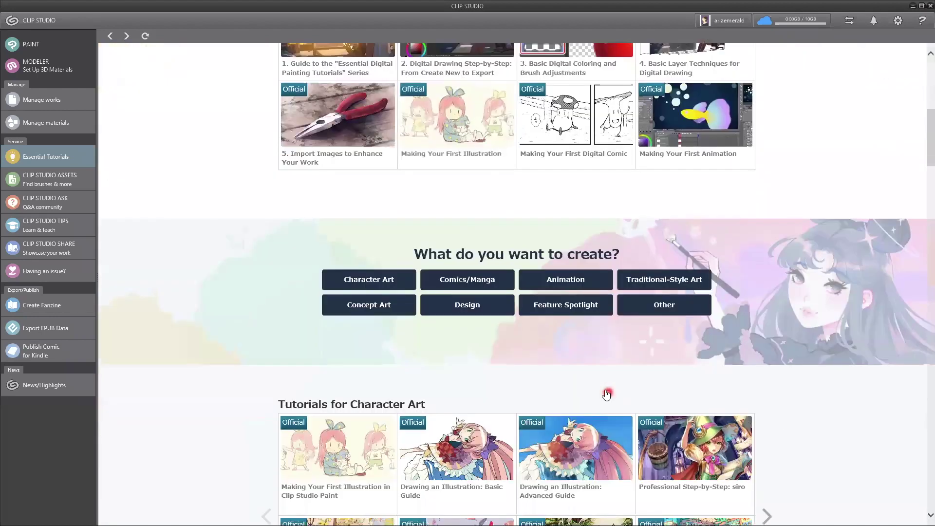
pyautogui.scroll(-2, 607, 394)
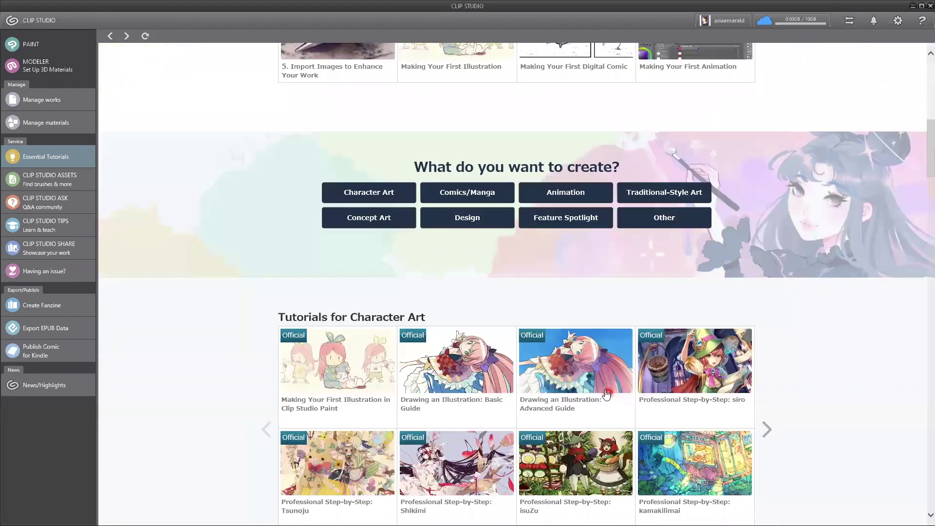
# Look over the tutorial collections for Character Art, Comics/Manga, Animation and Traditional-Style Art.
pyautogui.scroll(-3, 606, 393)
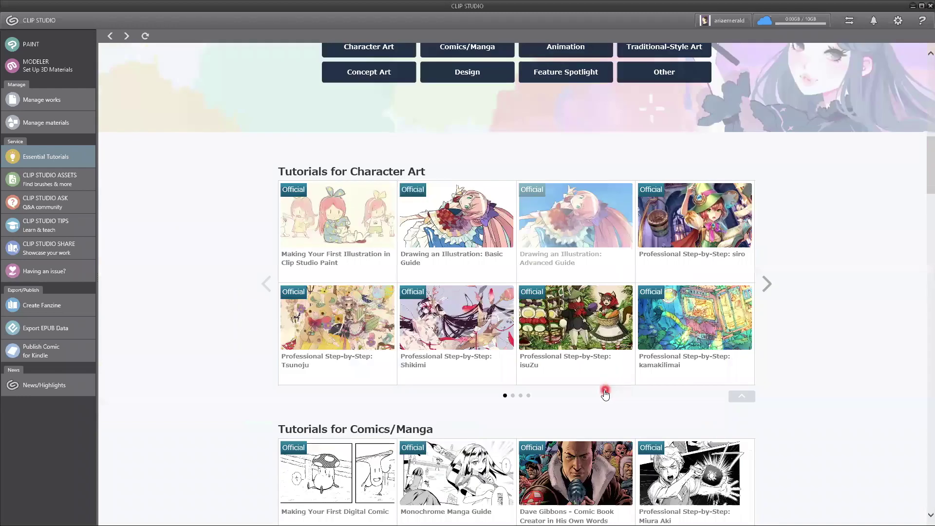
pyautogui.scroll(-7, 603, 392)
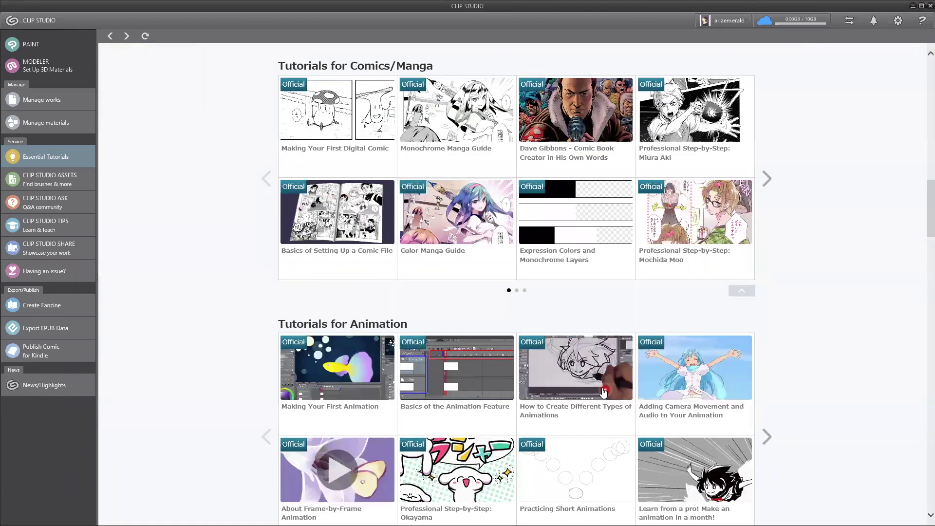
pyautogui.scroll(-4, 602, 392)
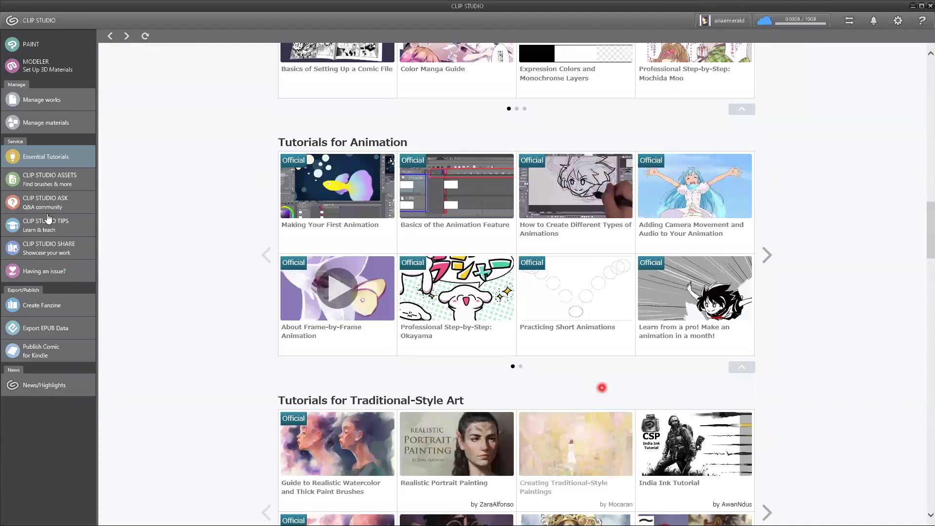
pyautogui.scroll(14, 602, 387)
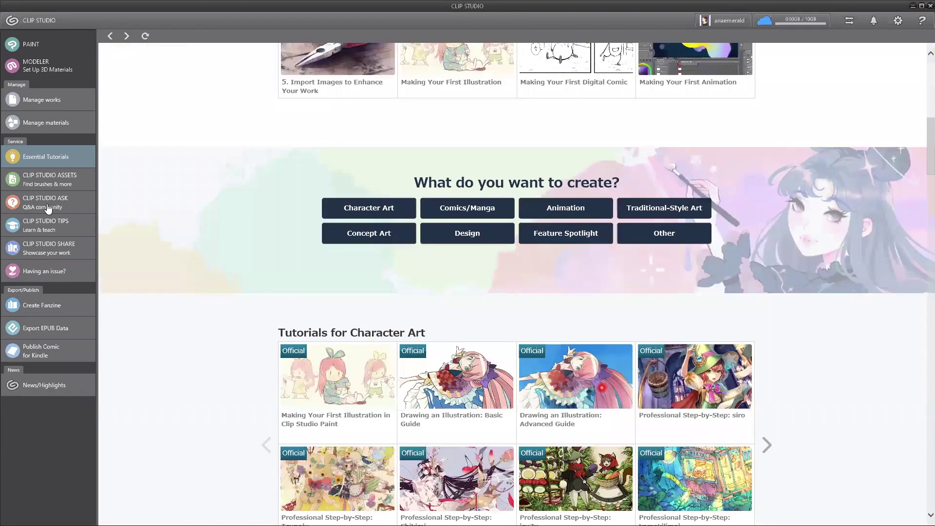
# Open the CLIP STUDIO ASK Q&A community and look through its new and unanswered questions.
pyautogui.click(48, 208)
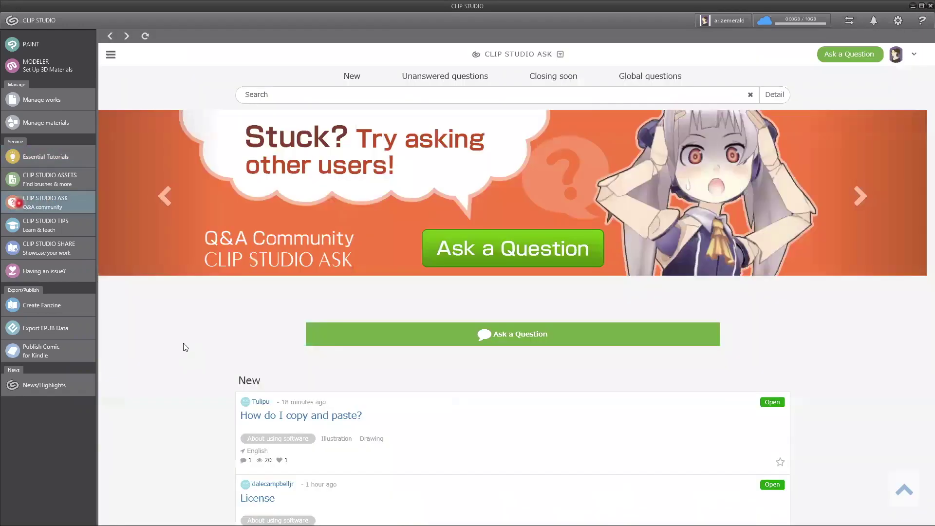
pyautogui.click(184, 343)
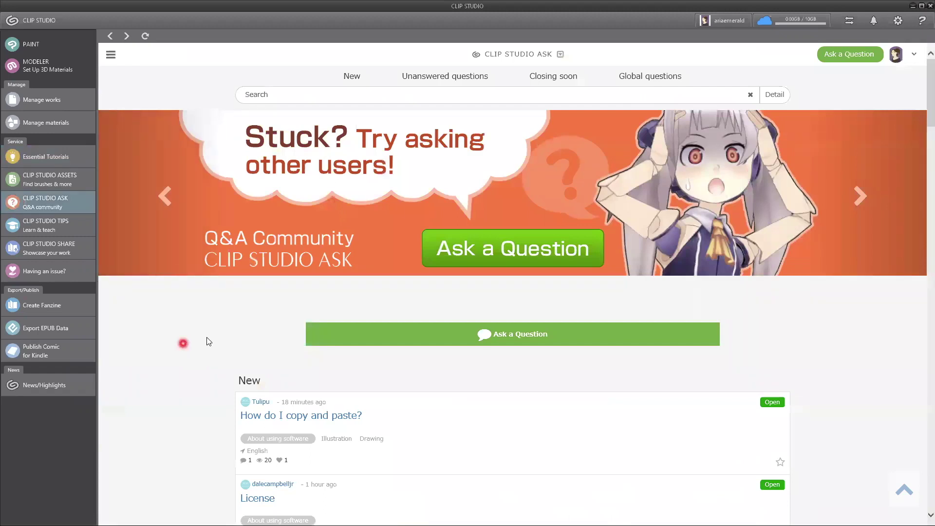
pyautogui.scroll(-2, 207, 340)
pyautogui.scroll(-4, 207, 341)
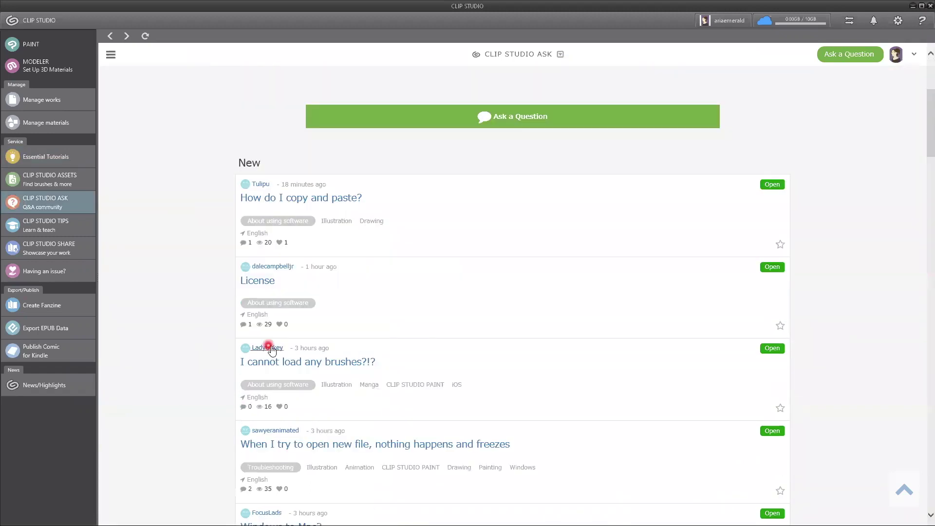
pyautogui.scroll(-2, 271, 349)
pyautogui.scroll(-5, 242, 366)
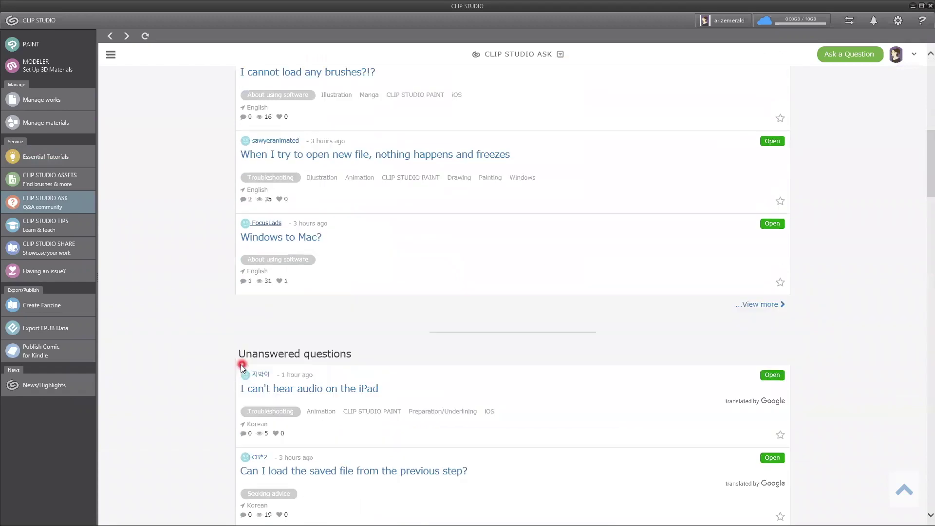
pyautogui.scroll(-3, 202, 367)
pyautogui.click(293, 325)
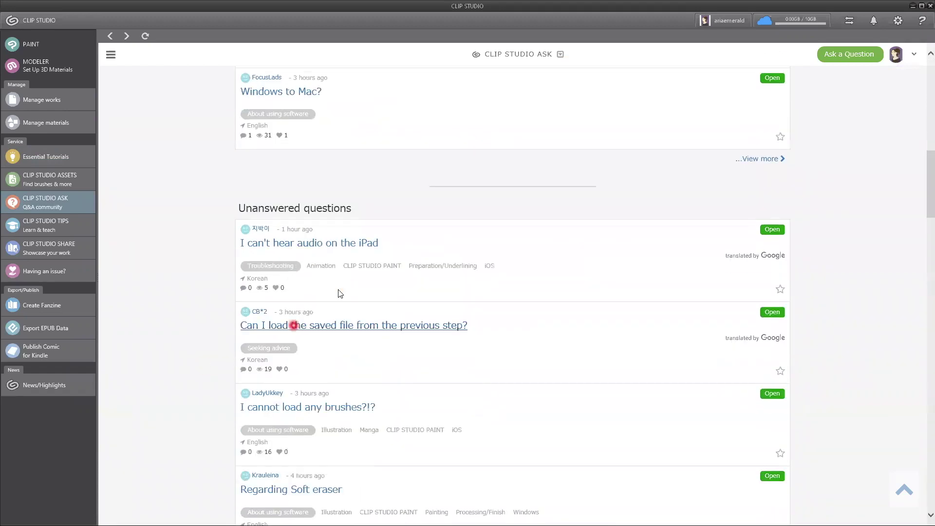
pyautogui.scroll(10, 362, 294)
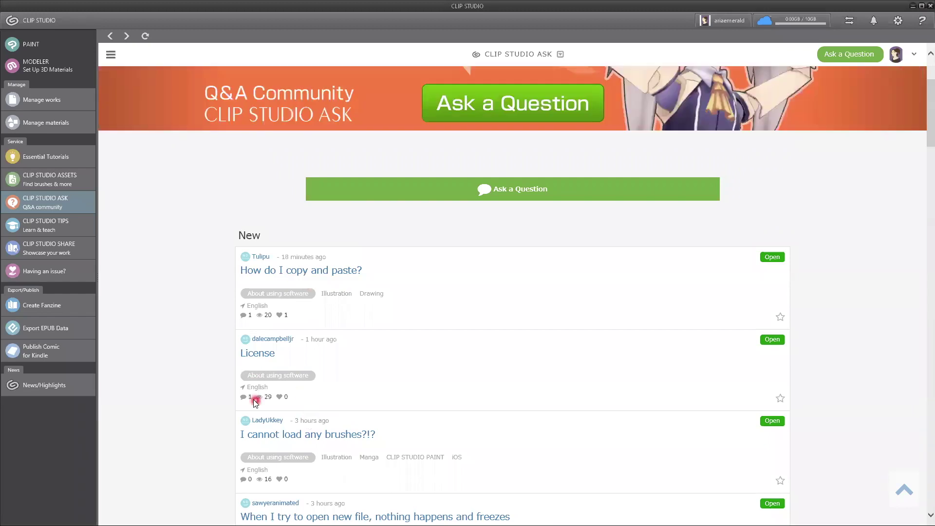
# Open CLIP STUDIO TIPS and look over the newest user tutorials and the first-time user guides.
pyautogui.click(31, 226)
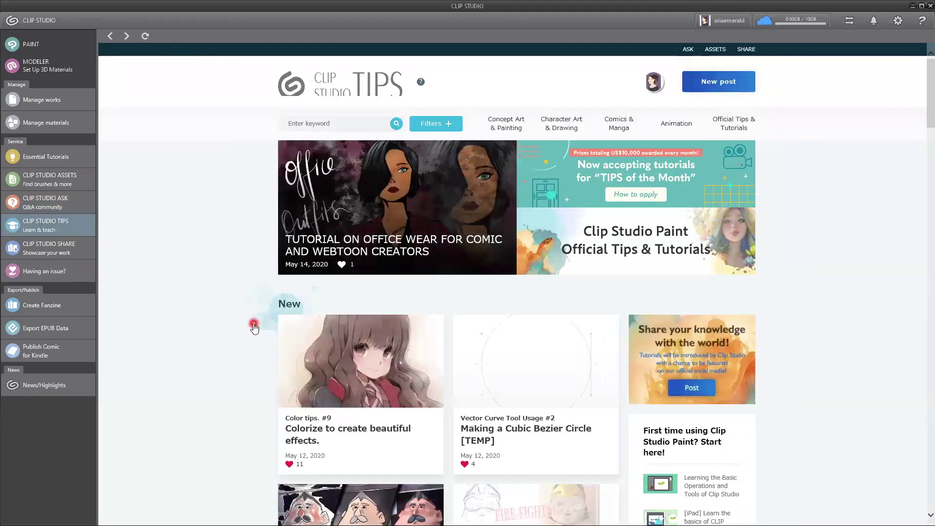
pyautogui.scroll(-1, 249, 315)
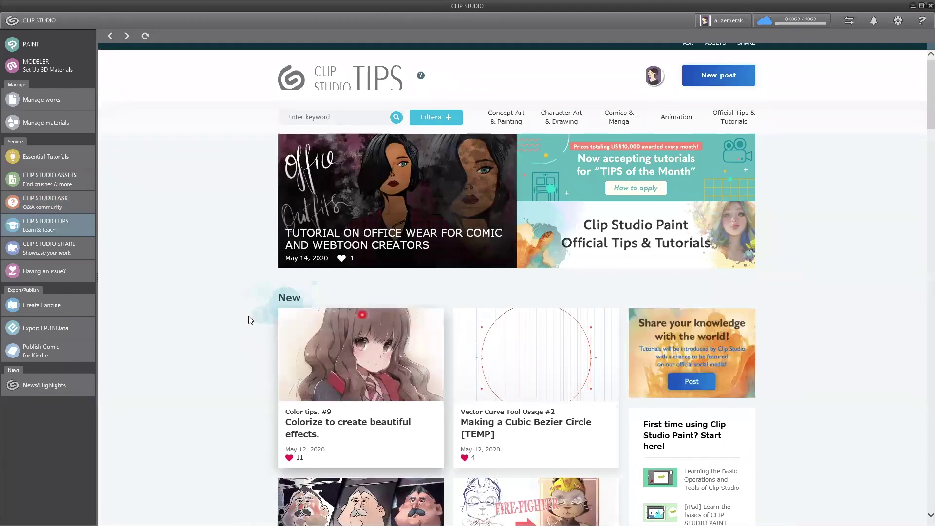
pyautogui.scroll(-1, 249, 316)
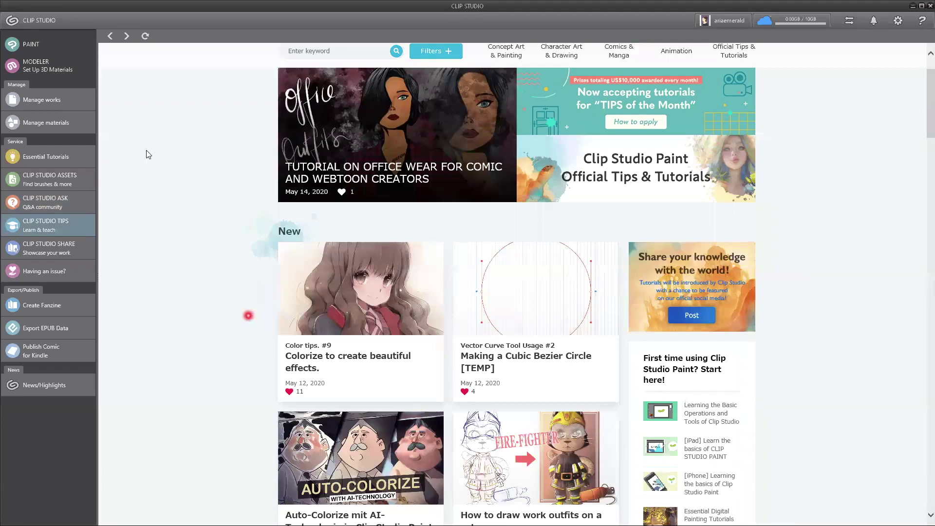
pyautogui.scroll(-3, 149, 155)
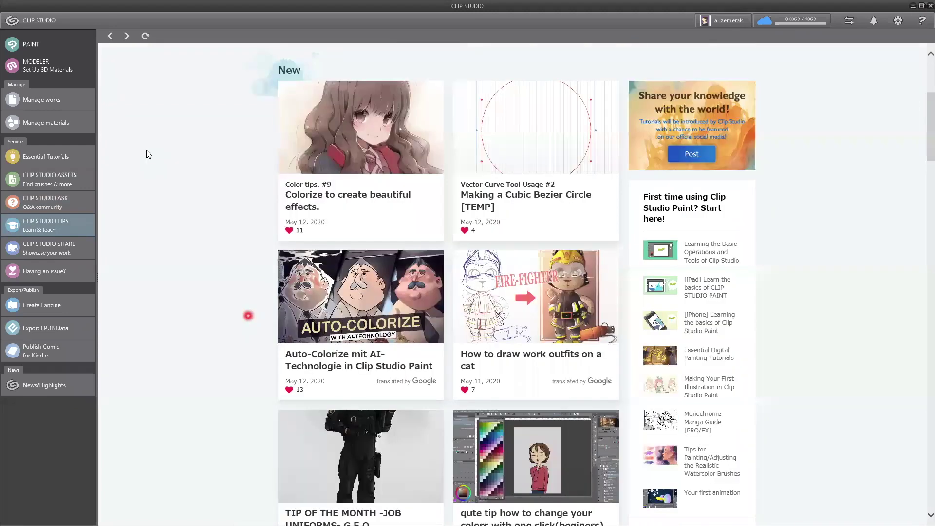
pyautogui.scroll(5, 149, 154)
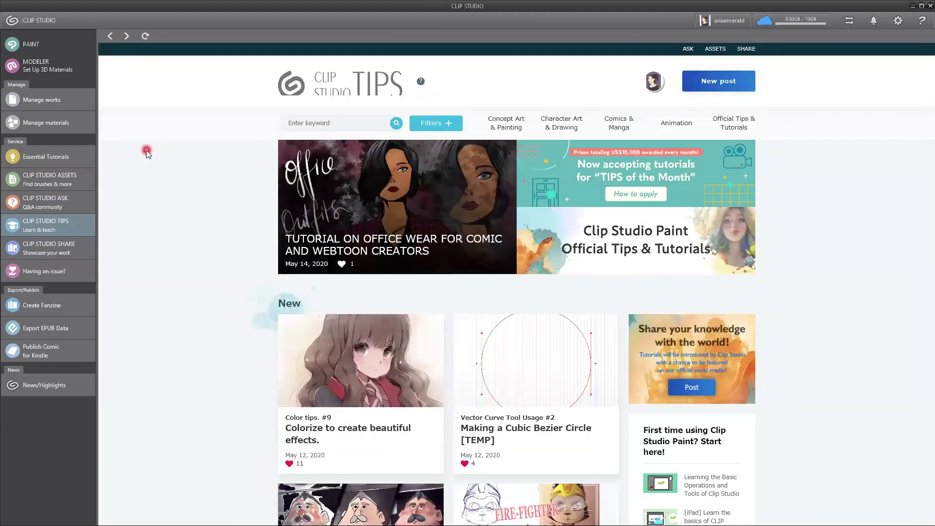